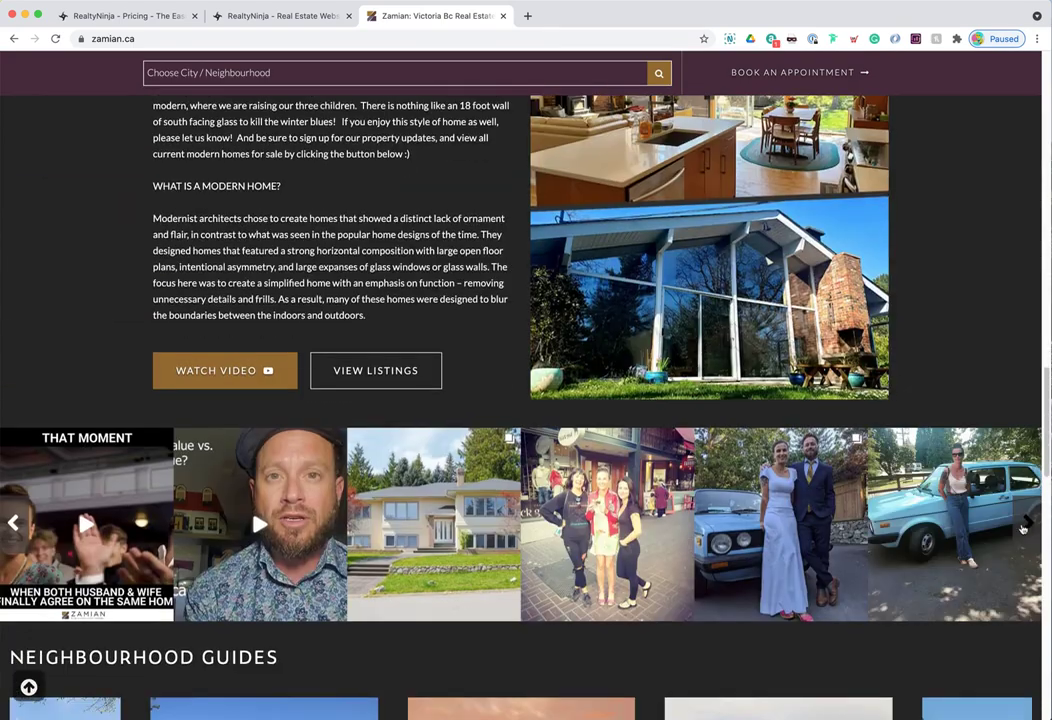
- Advance the photo strip twice and move the Neighbourhood Guides along to start at Saanich
{"action": "left_click", "coordinate": [1030, 528]}
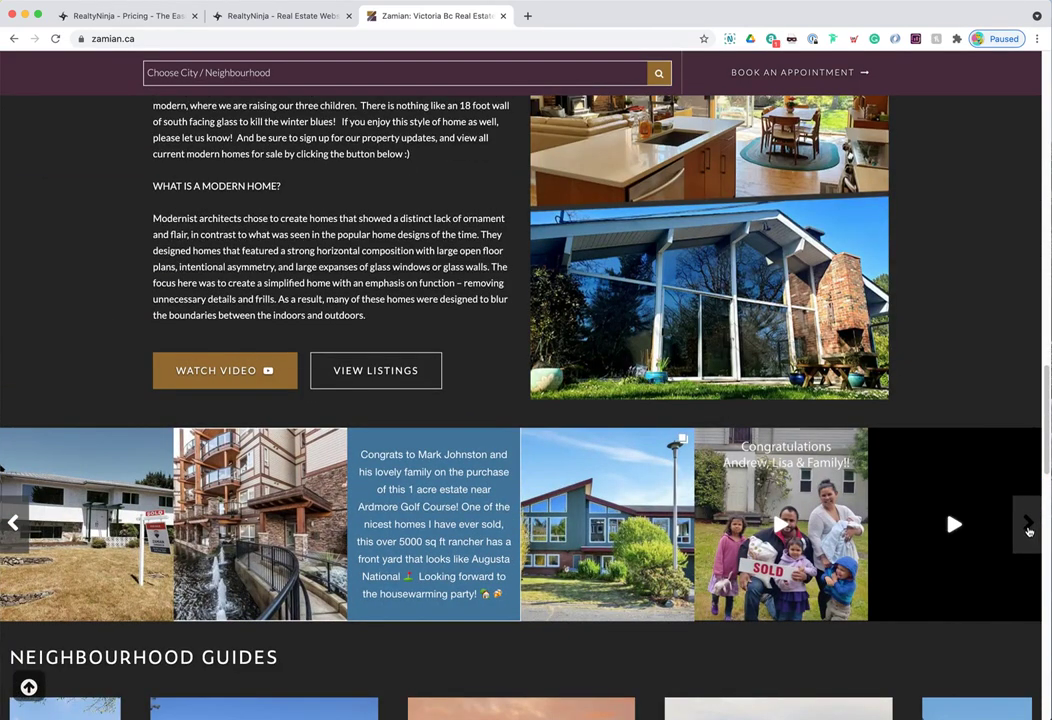
{"action": "left_click", "coordinate": [1031, 530]}
{"action": "scroll", "coordinate": [815, 560], "scroll_direction": "down", "scroll_amount": 3}
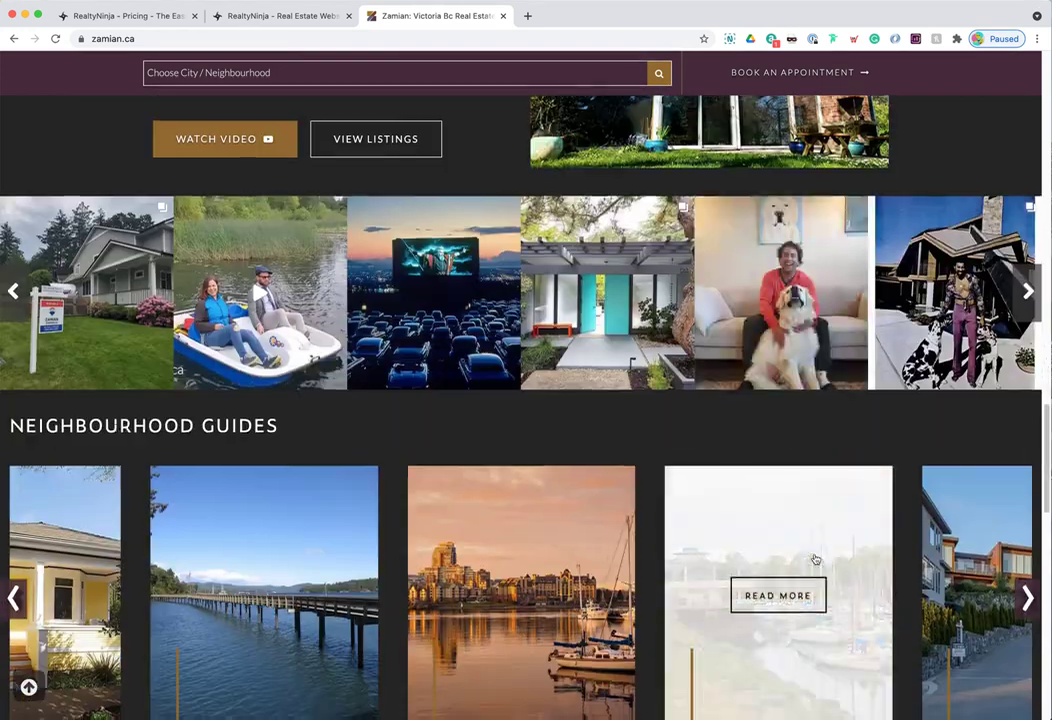
{"action": "scroll", "coordinate": [815, 559], "scroll_direction": "down", "scroll_amount": 3}
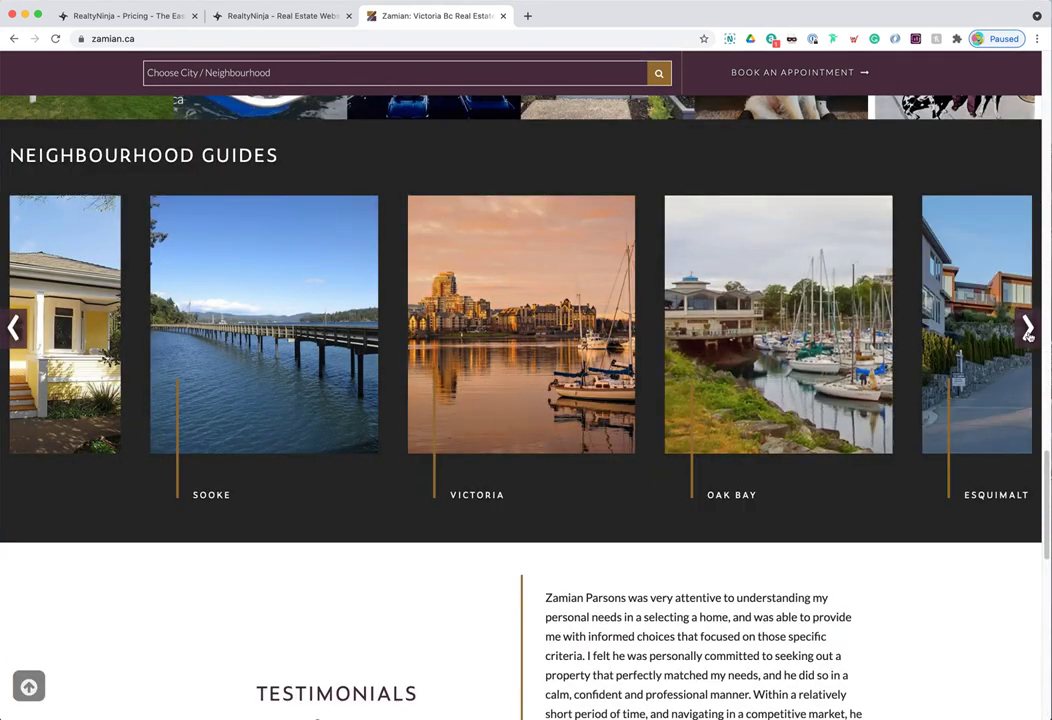
{"action": "left_click", "coordinate": [1026, 330]}
{"action": "left_click", "coordinate": [1027, 332]}
{"action": "left_click", "coordinate": [1027, 332]}
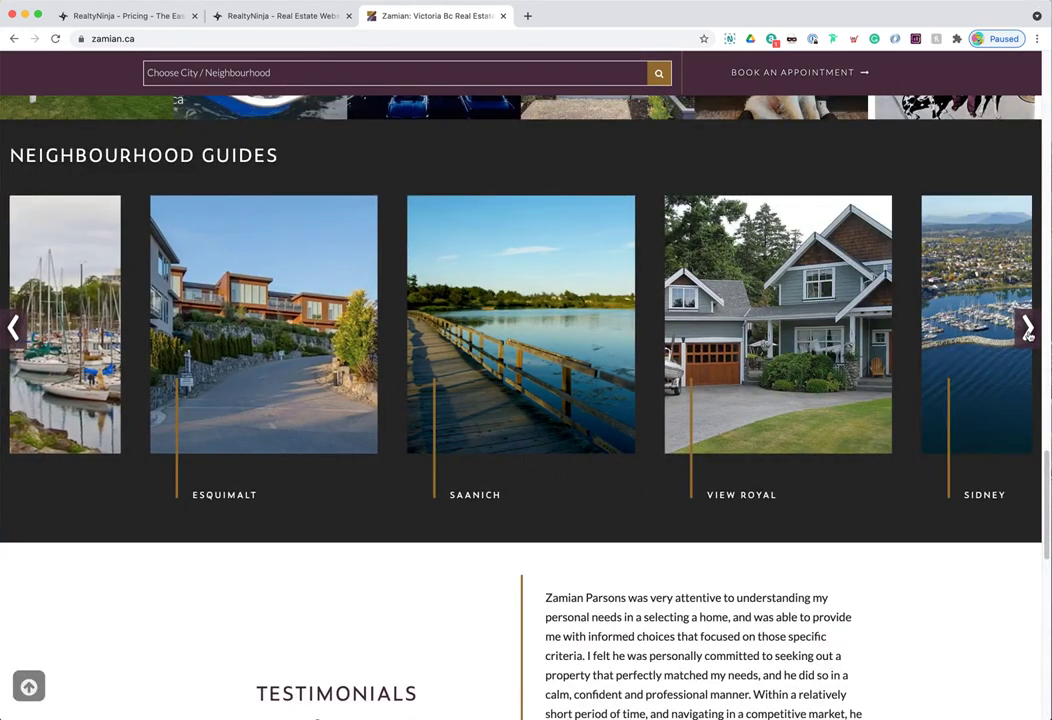
{"action": "left_click", "coordinate": [1027, 330]}
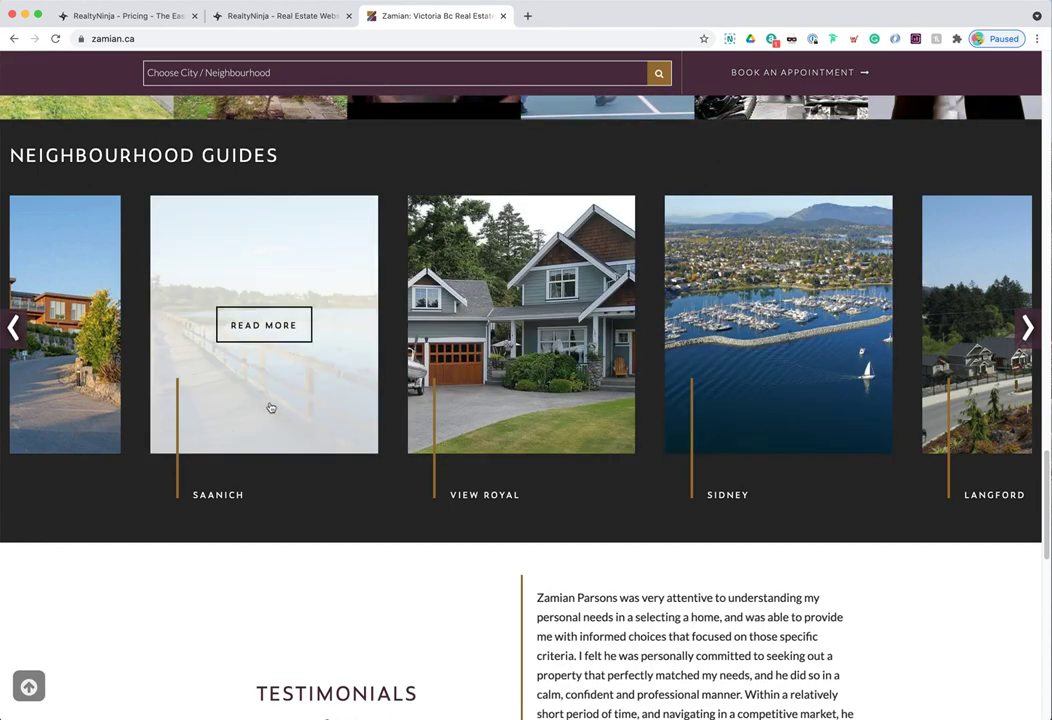
- Scroll down to the testimonials and contact footer, then back up to the welcome banner
{"action": "scroll", "coordinate": [540, 560], "scroll_direction": "down", "scroll_amount": 4}
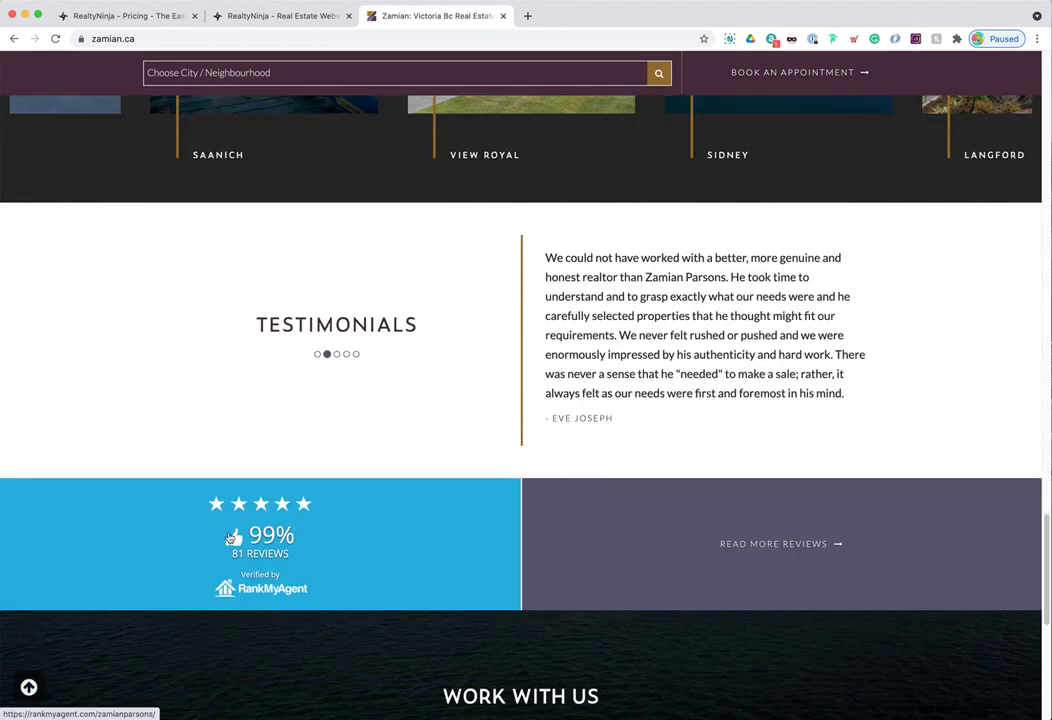
{"action": "scroll", "coordinate": [613, 531], "scroll_direction": "down", "scroll_amount": 3}
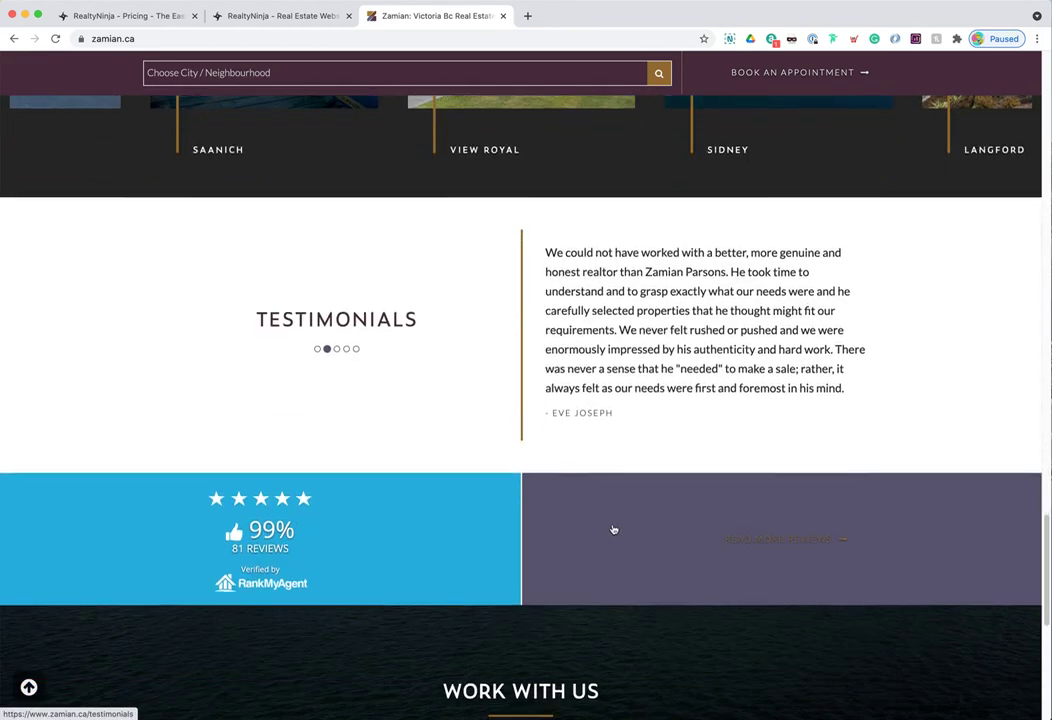
{"action": "scroll", "coordinate": [621, 531], "scroll_direction": "down", "scroll_amount": 1}
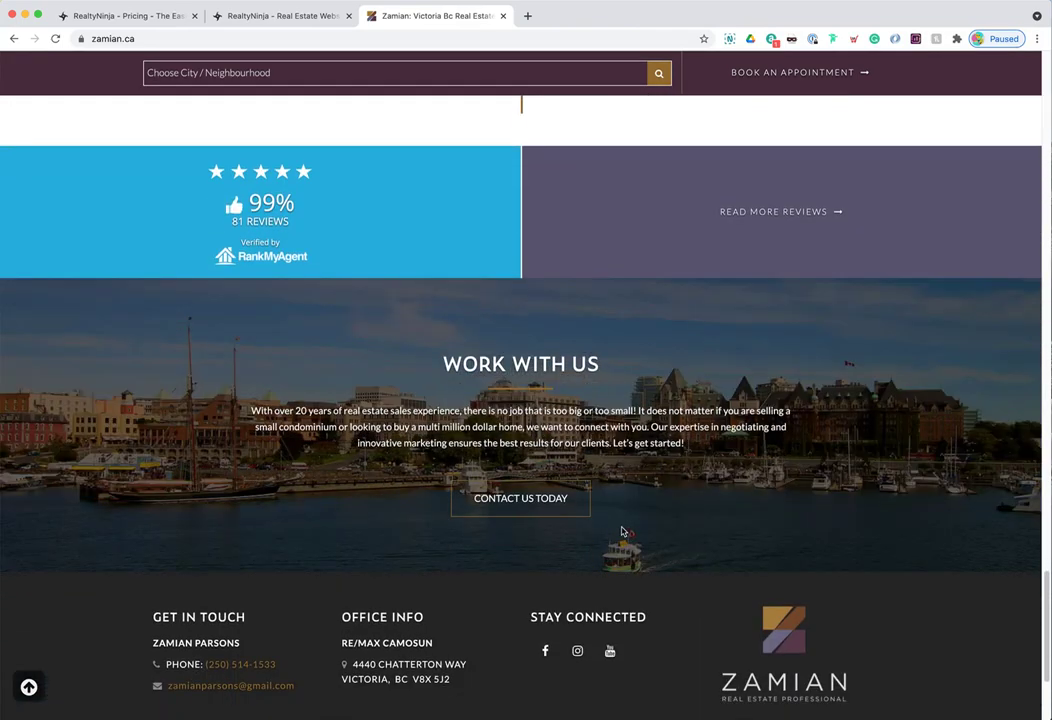
{"action": "scroll", "coordinate": [621, 533], "scroll_direction": "down", "scroll_amount": 3}
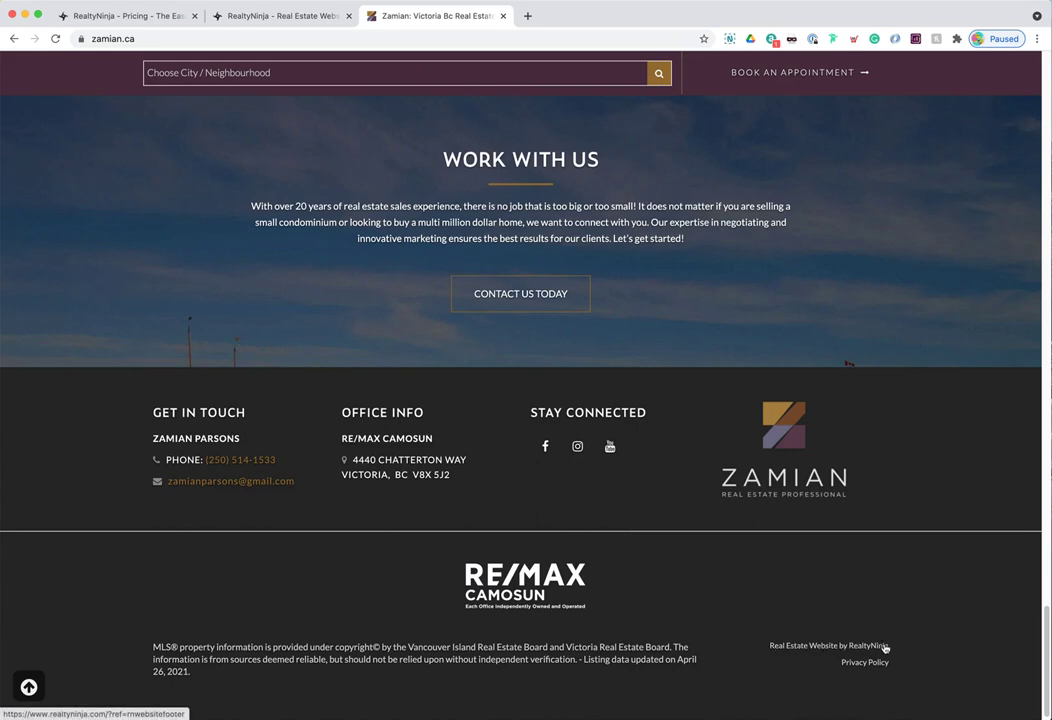
{"action": "scroll", "coordinate": [794, 598], "scroll_direction": "up", "scroll_amount": 3}
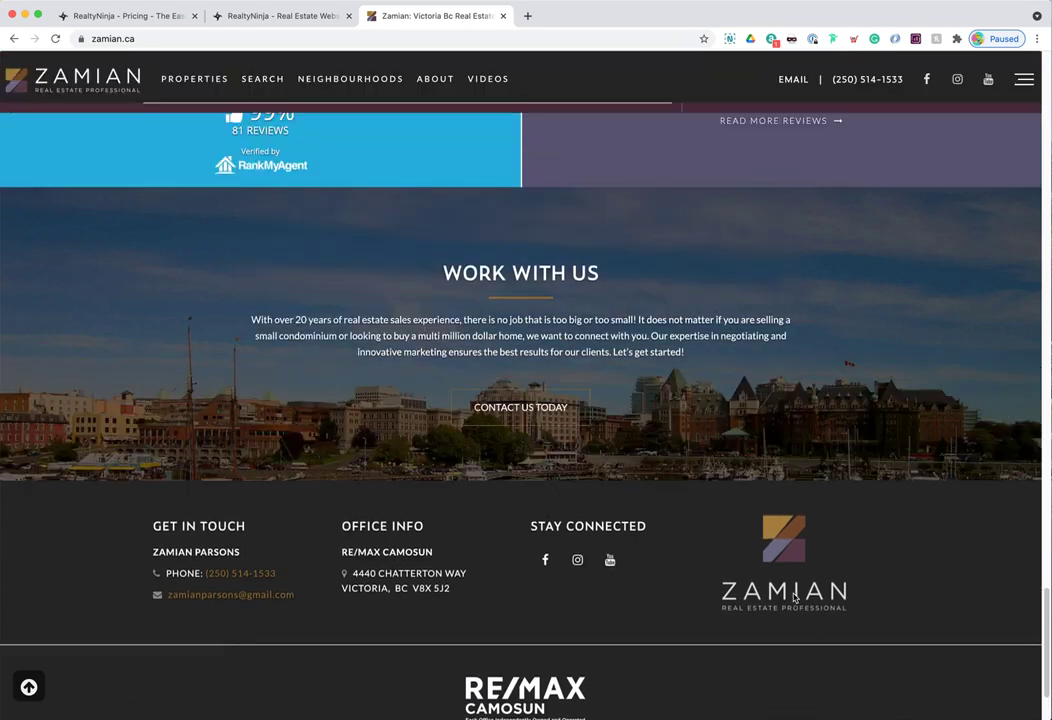
{"action": "scroll", "coordinate": [801, 597], "scroll_direction": "up", "scroll_amount": 2}
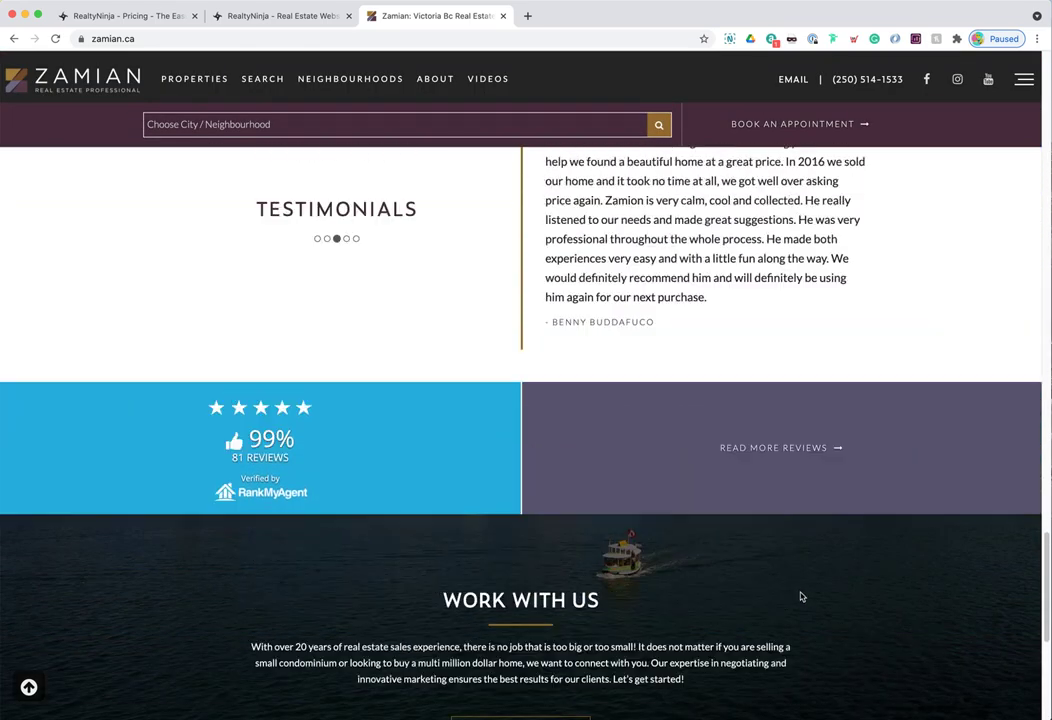
{"action": "scroll", "coordinate": [799, 597], "scroll_direction": "up", "scroll_amount": 3}
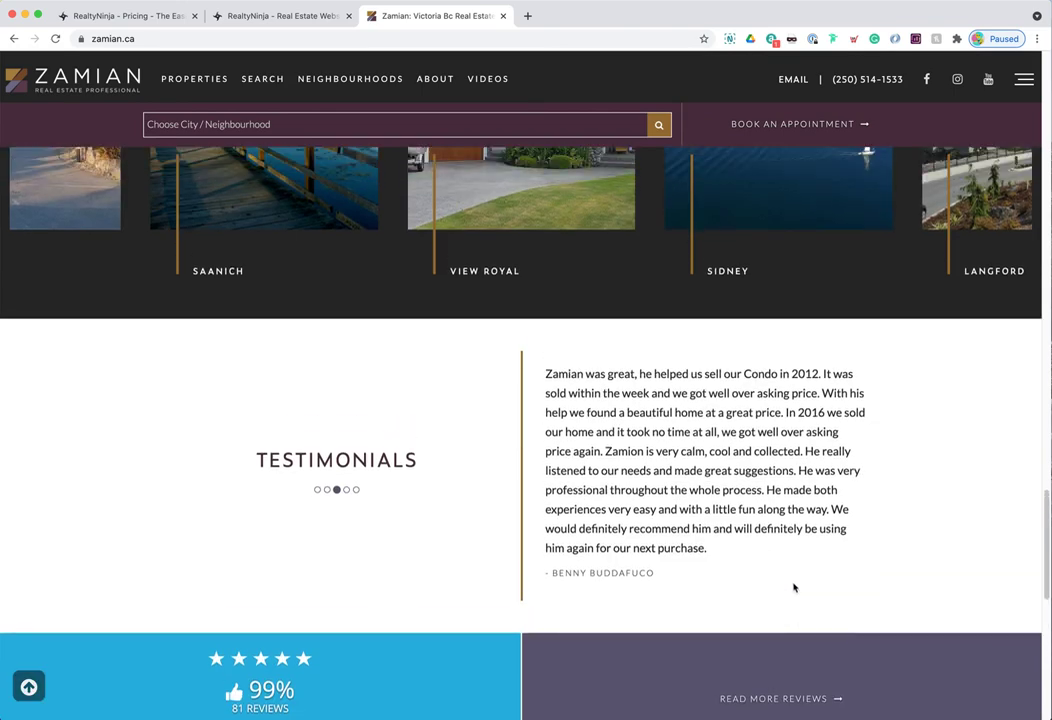
{"action": "scroll", "coordinate": [794, 588], "scroll_direction": "up", "scroll_amount": 5}
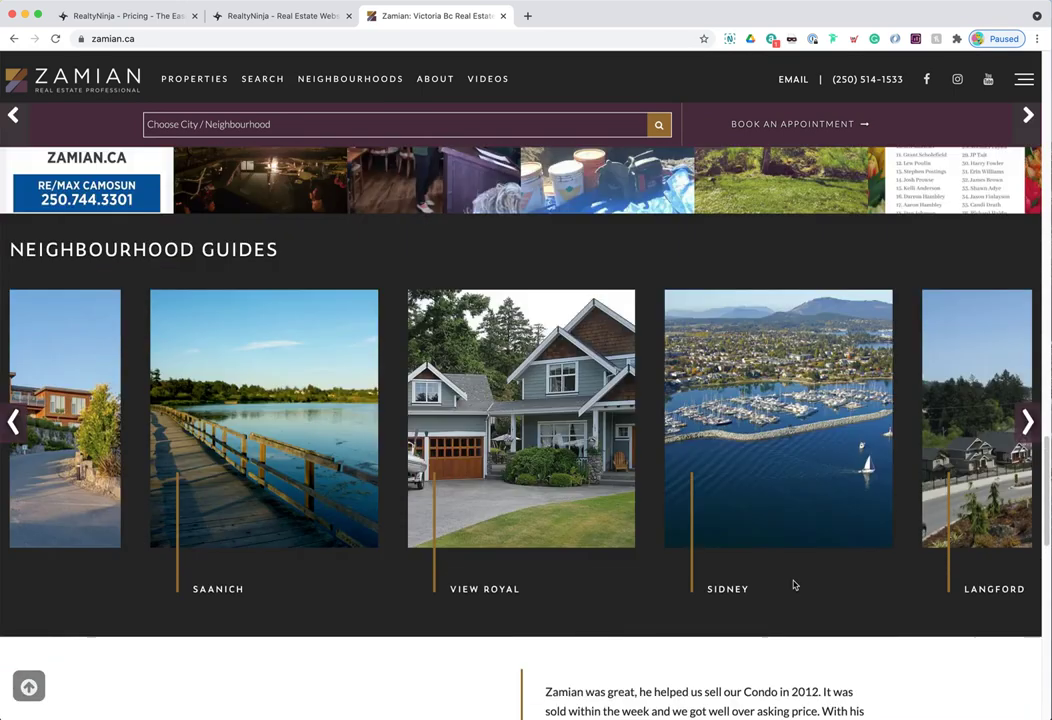
{"action": "scroll", "coordinate": [795, 585], "scroll_direction": "up", "scroll_amount": 9}
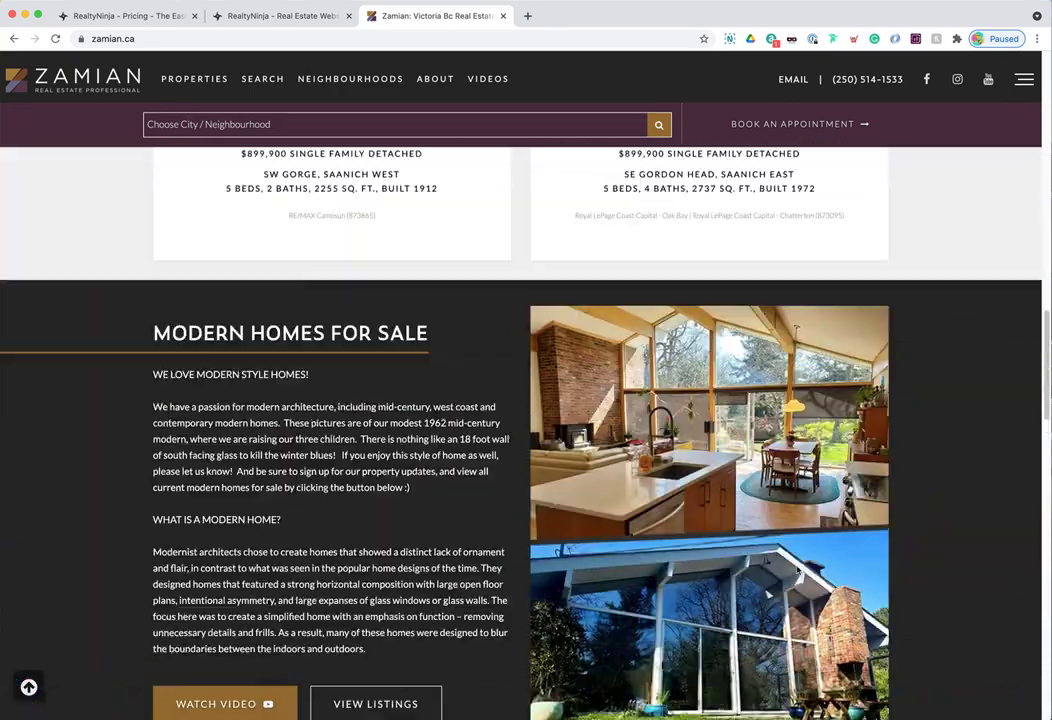
{"action": "scroll", "coordinate": [700, 500], "scroll_direction": "up", "scroll_amount": 5}
{"action": "scroll", "coordinate": [663, 460], "scroll_direction": "up", "scroll_amount": 10}
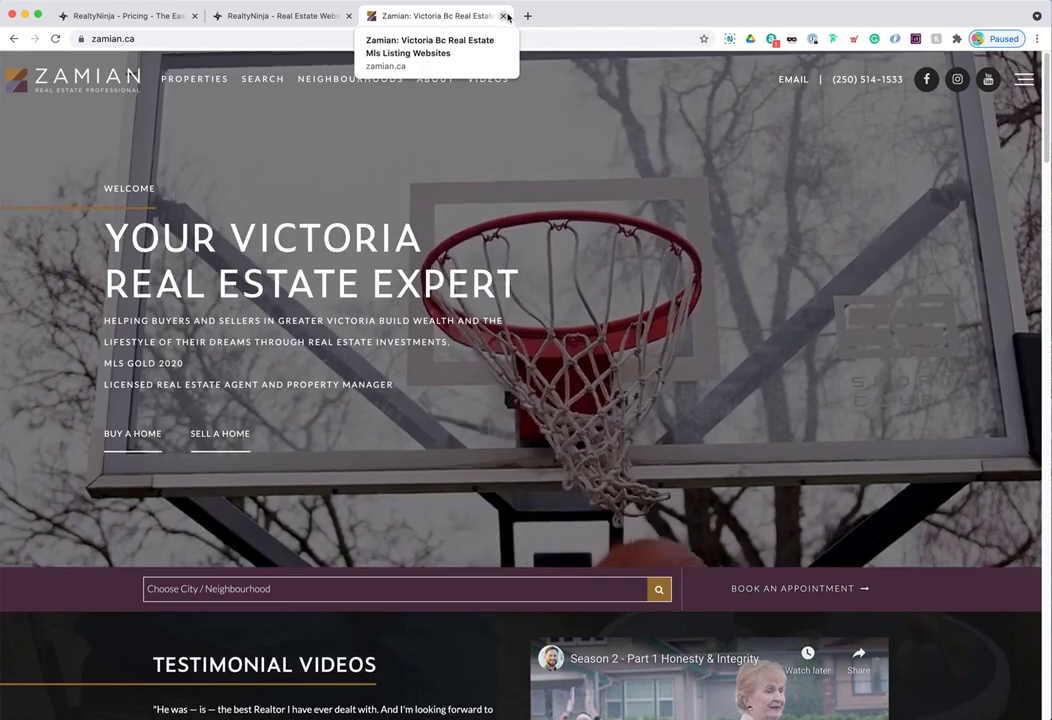
- Close the Zamian and Designs tabs and go from the Pricing page to the Full Product Tour
{"action": "left_click", "coordinate": [503, 16]}
{"action": "left_click", "coordinate": [349, 16]}
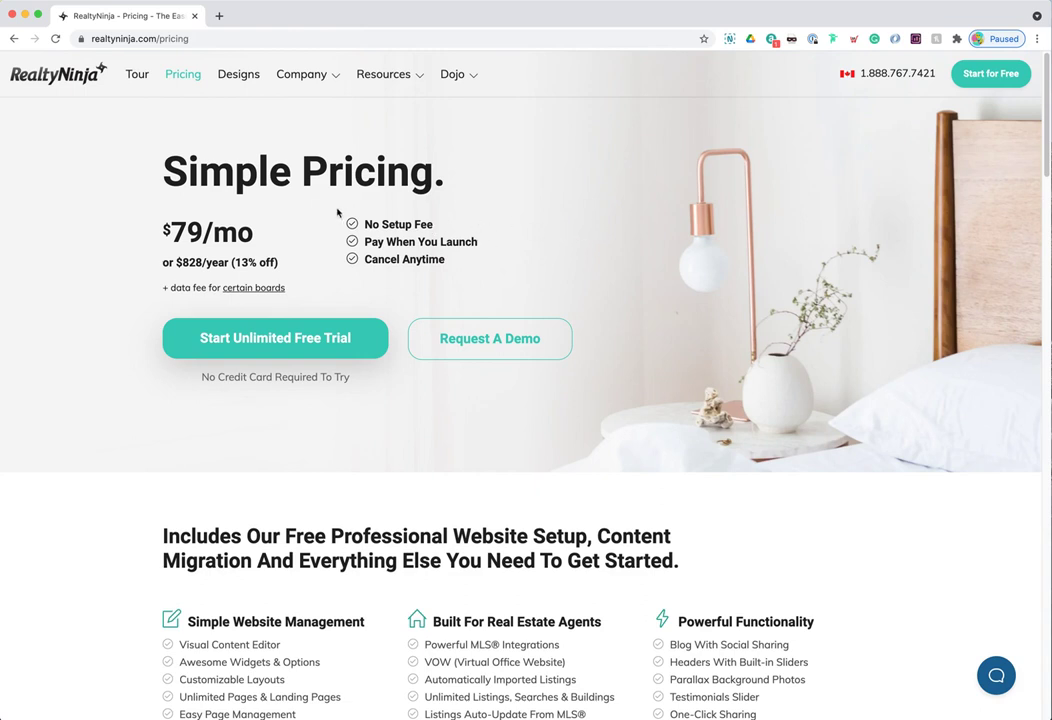
{"action": "left_click", "coordinate": [150, 38]}
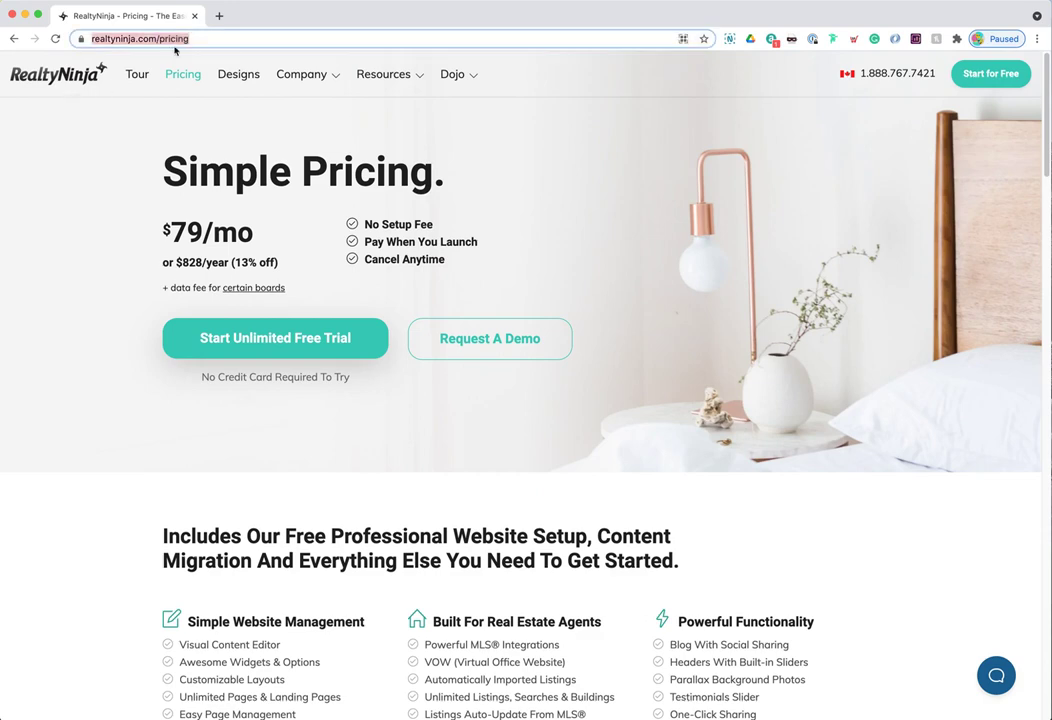
{"action": "key", "text": "Return"}
{"action": "left_click", "coordinate": [90, 74]}
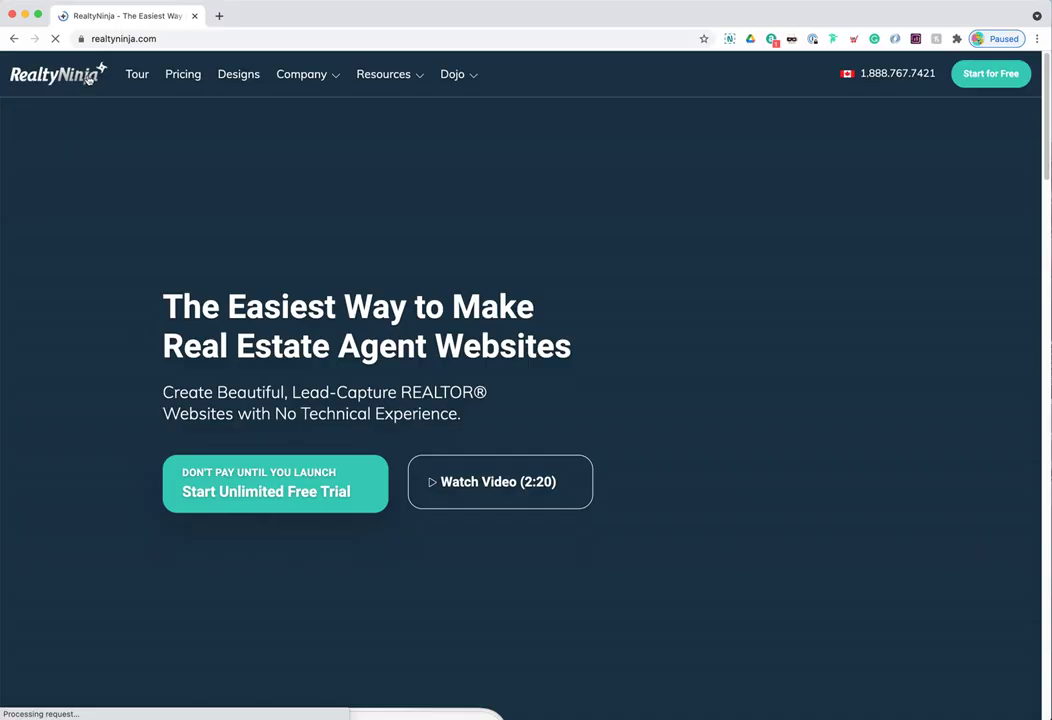
{"action": "left_click", "coordinate": [133, 74]}
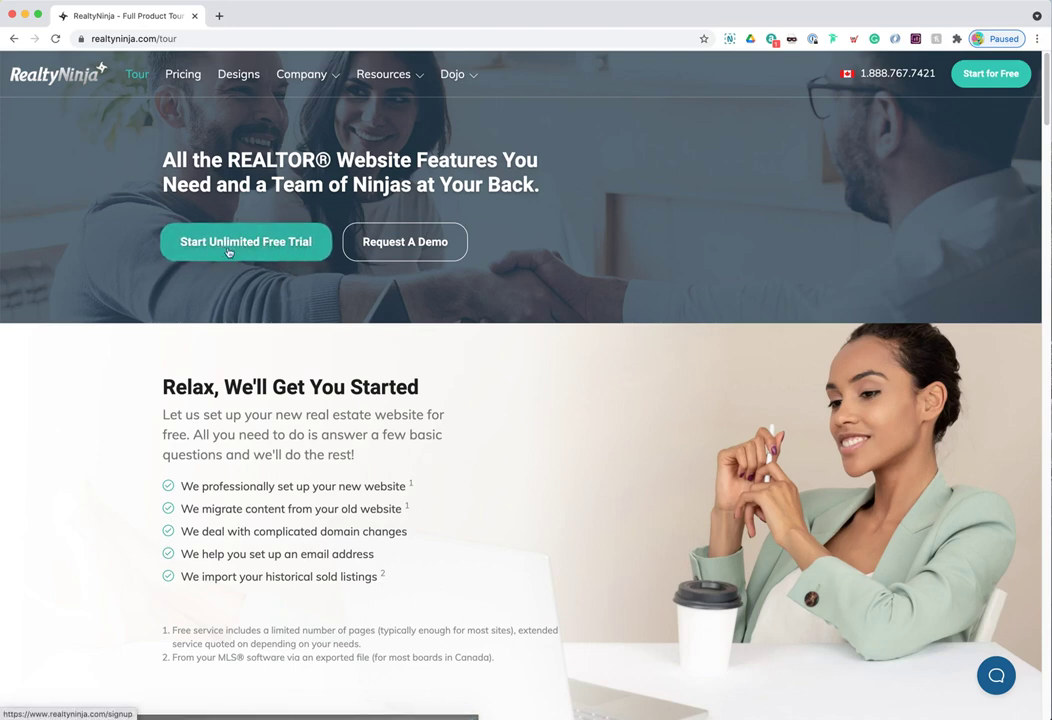
- Begin the free-trial signup with the name 'RealtyNinja Team' and the account e-mail address
{"action": "left_click", "coordinate": [246, 254]}
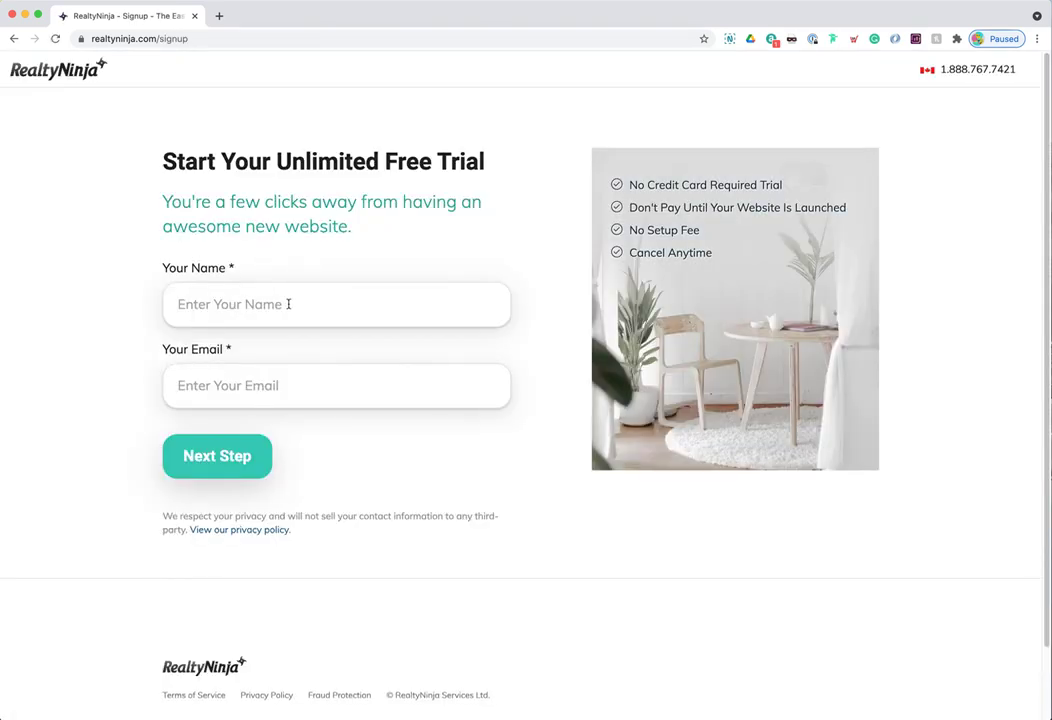
{"action": "type", "text": "RealtyNinja Team"}
{"action": "key", "text": "Tab"}
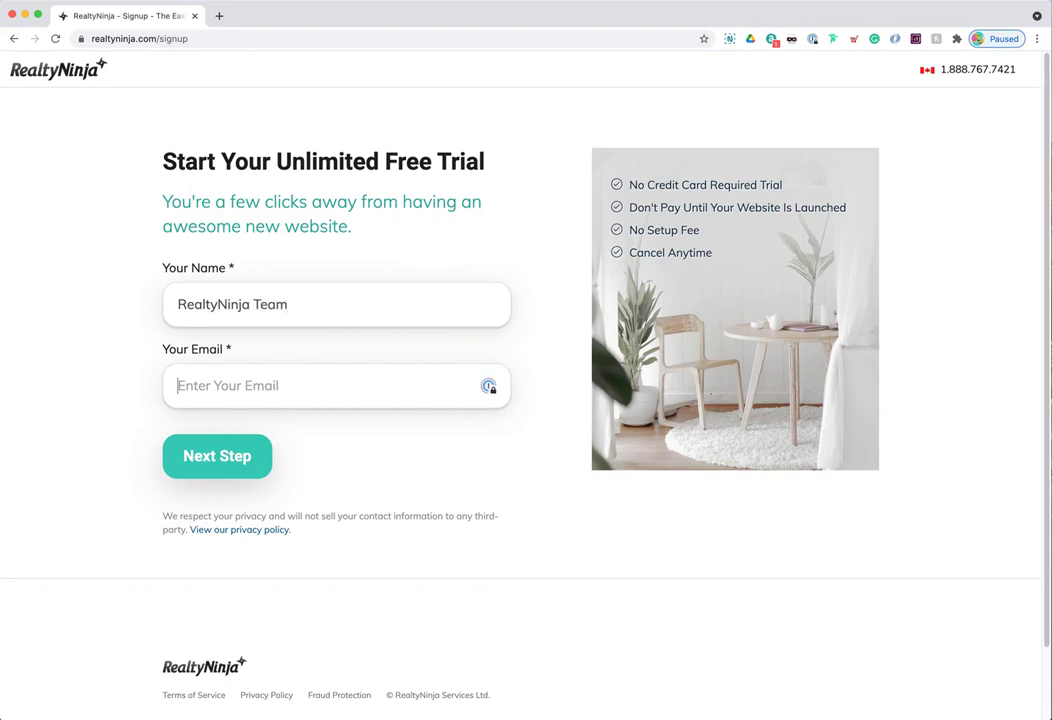
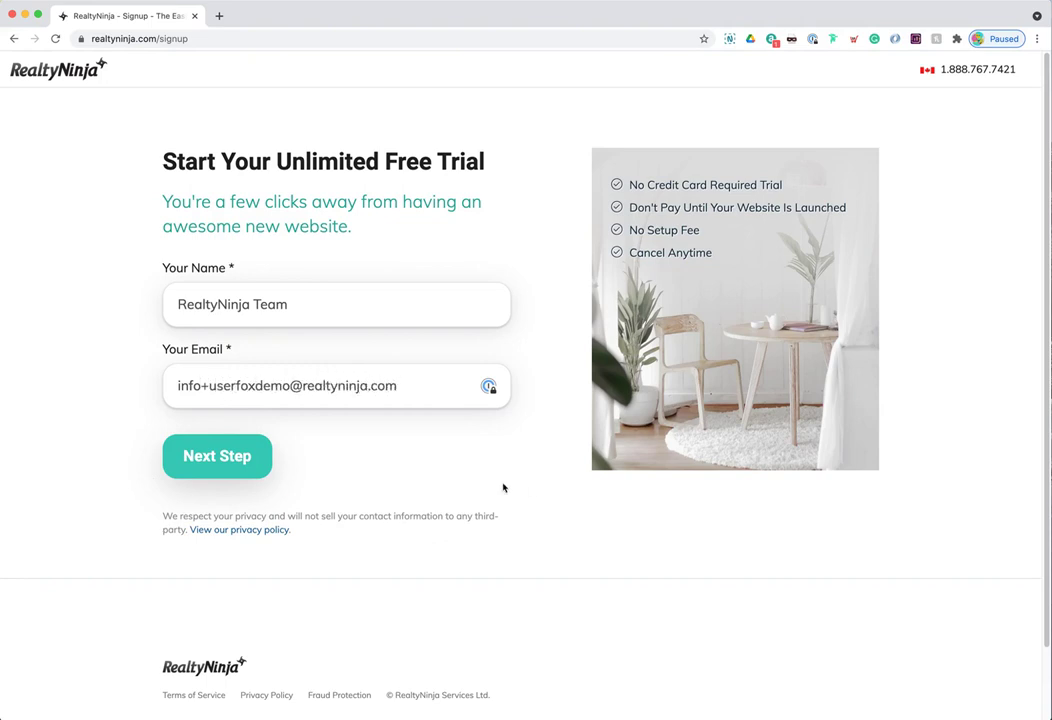
{"action": "left_click", "coordinate": [252, 467]}
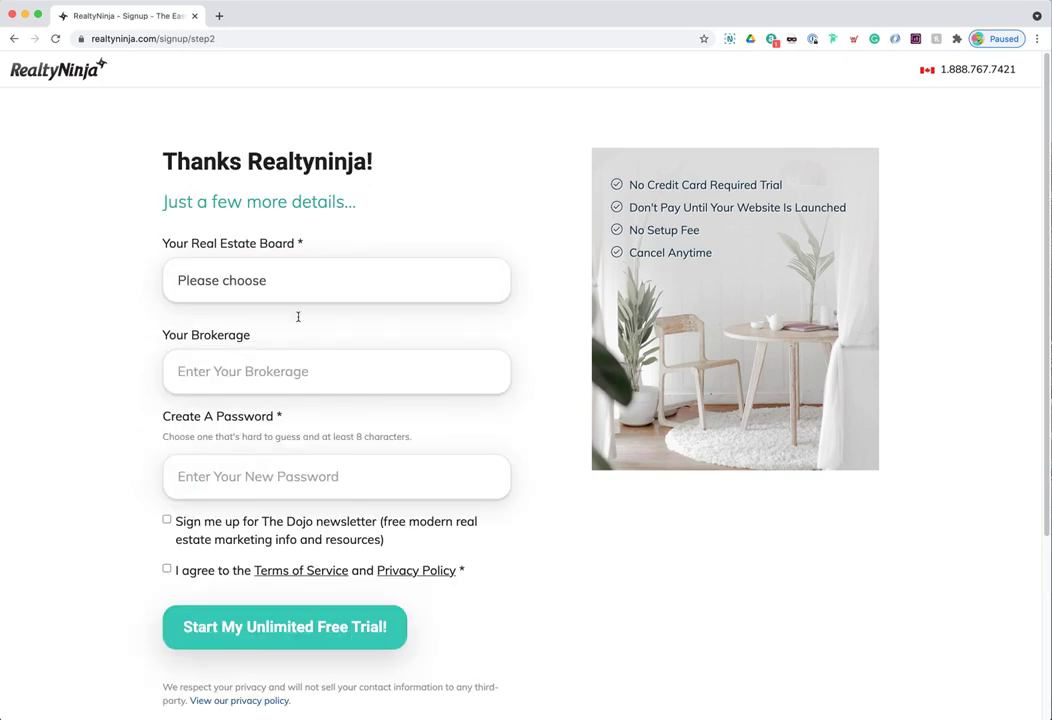
- Choose the Greater Vancouver, Fraser Valley and Chilliwack board, enter an agent ID, brokerage 'RealtyNinja' and a password
{"action": "left_click", "coordinate": [310, 268]}
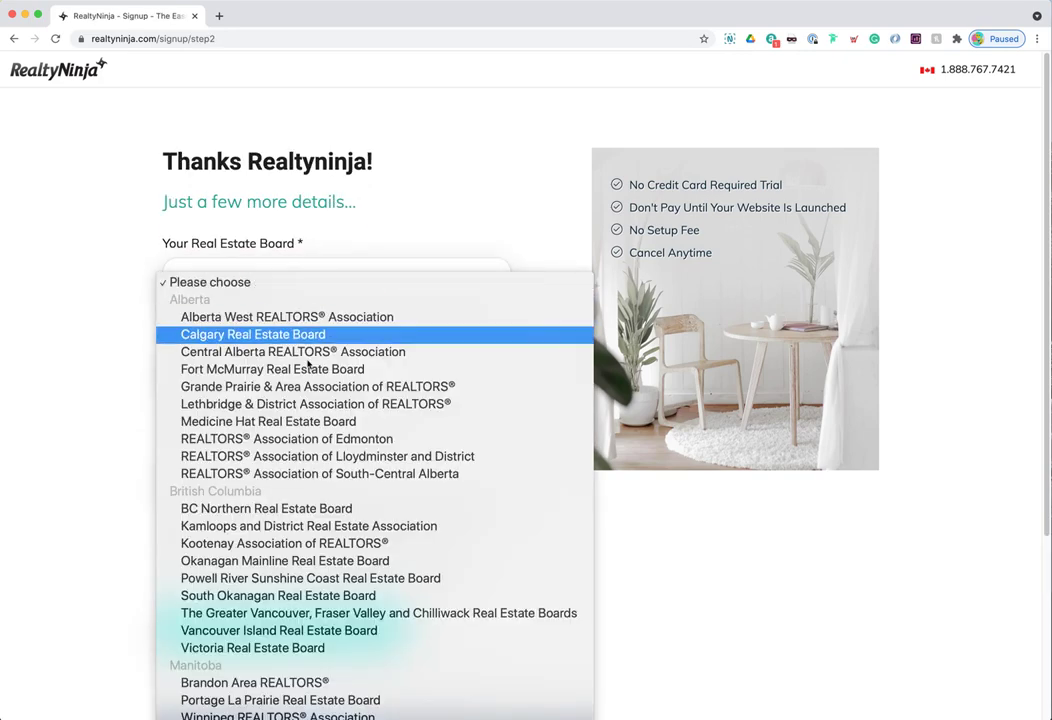
{"action": "left_click", "coordinate": [312, 613]}
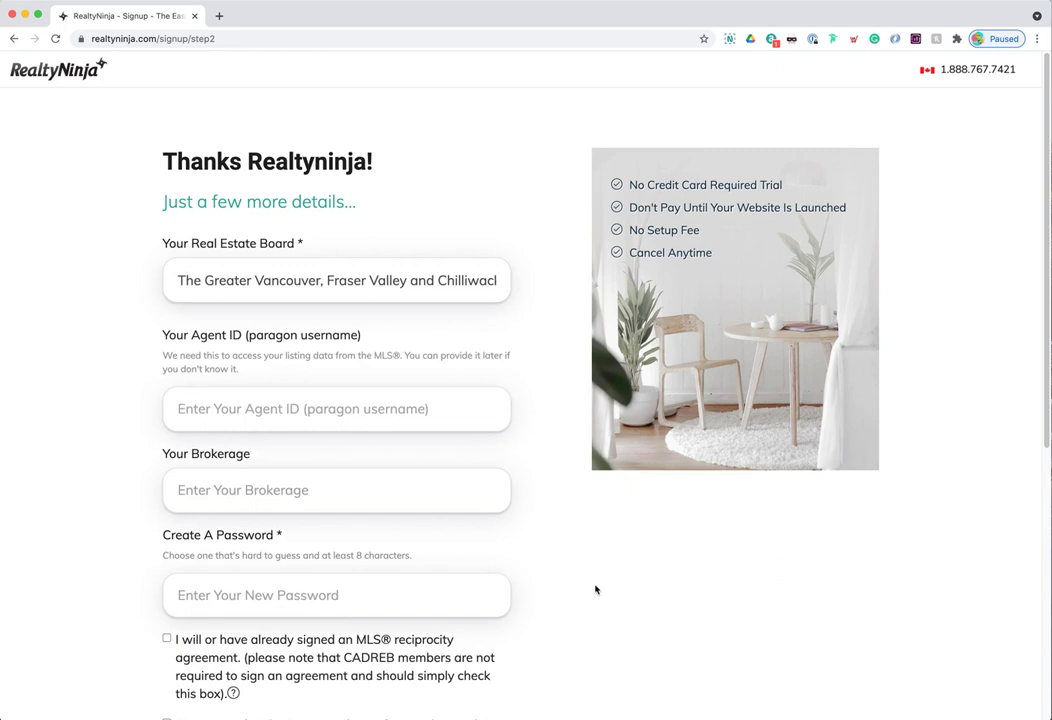
{"action": "left_click", "coordinate": [357, 409]}
{"action": "type", "text": "Cfake"}
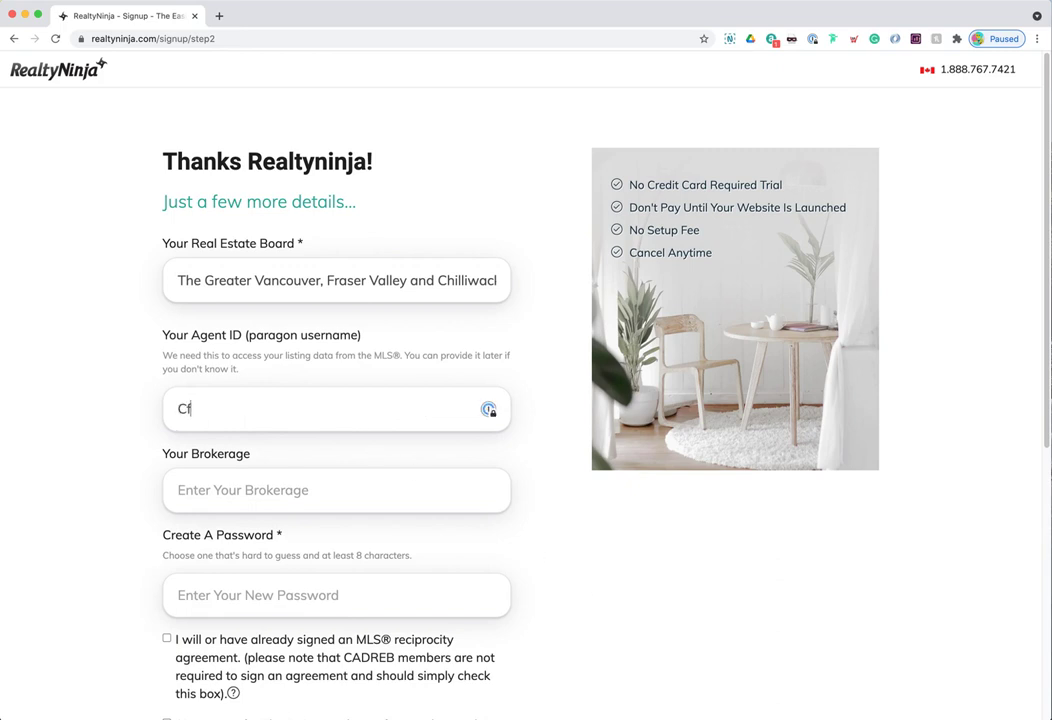
{"action": "key", "text": "BackSpace"}
{"action": "key", "text": "BackSpace"}
{"action": "key", "text": "BackSpace"}
{"action": "key", "text": "BackSpace"}
{"action": "key", "text": "BackSpace"}
{"action": "type", "text": "V"}
{"action": "key", "text": "BackSpace"}
{"action": "type", "text": "Vfake"}
{"action": "key", "text": "Tab"}
{"action": "type", "text": "R"}
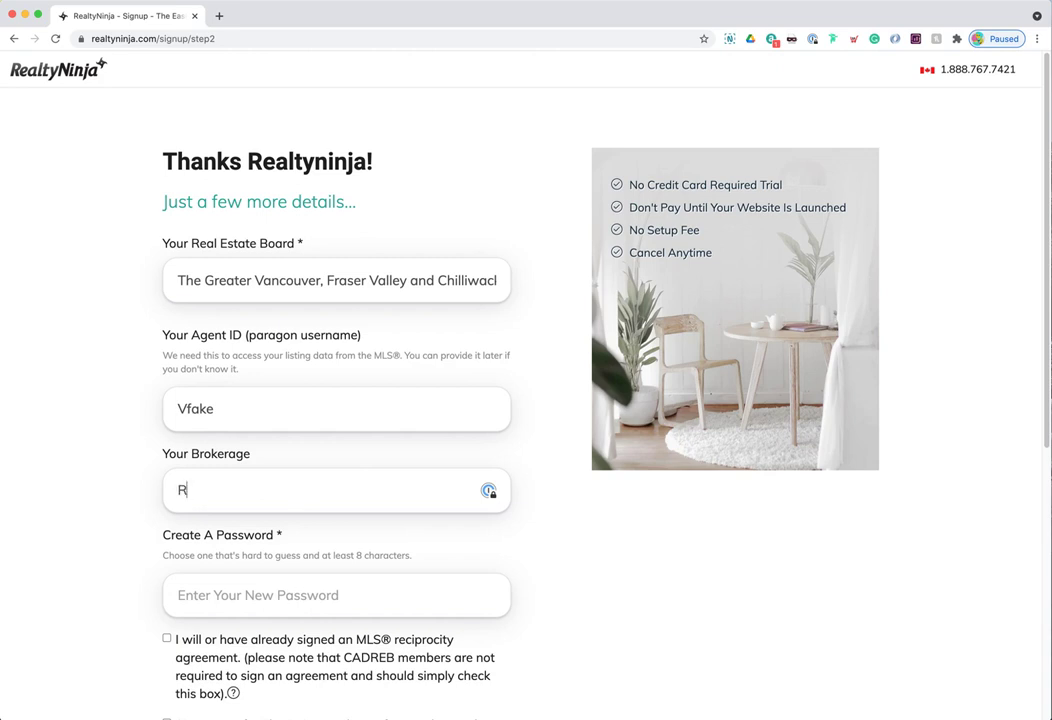
{"action": "type", "text": "ealtyNinja"}
{"action": "key", "text": "Tab"}
{"action": "type", "text": "••••••"}
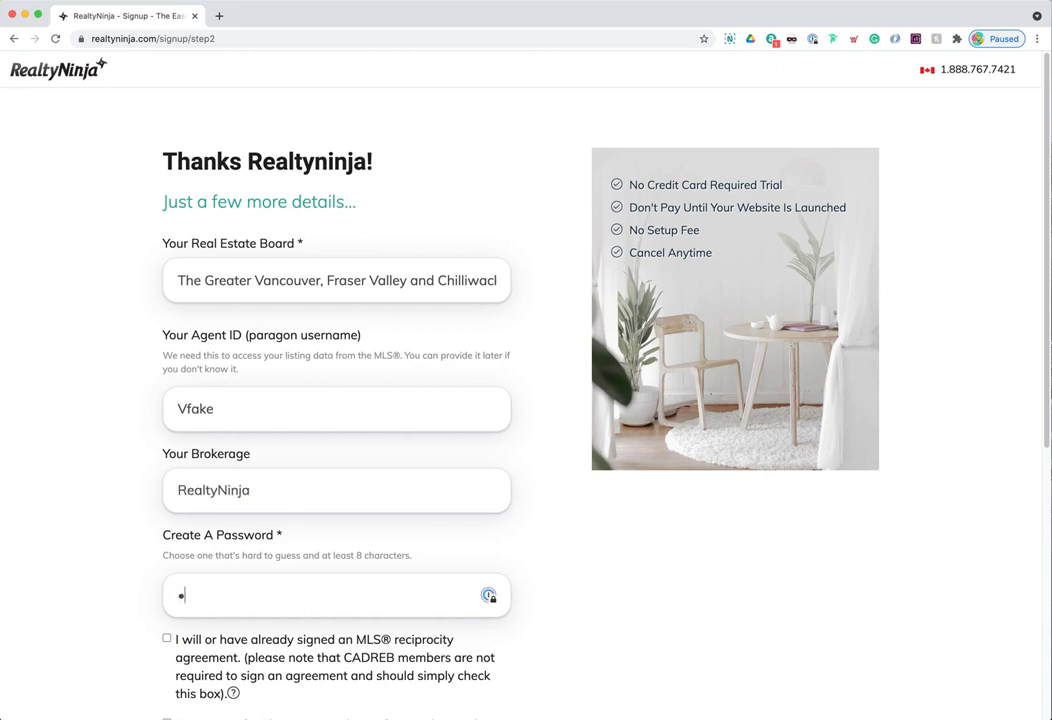
- Accept the Terms of Service and Privacy Policy and submit to start the unlimited free trial
{"action": "scroll", "coordinate": [290, 370], "scroll_direction": "down", "scroll_amount": 3}
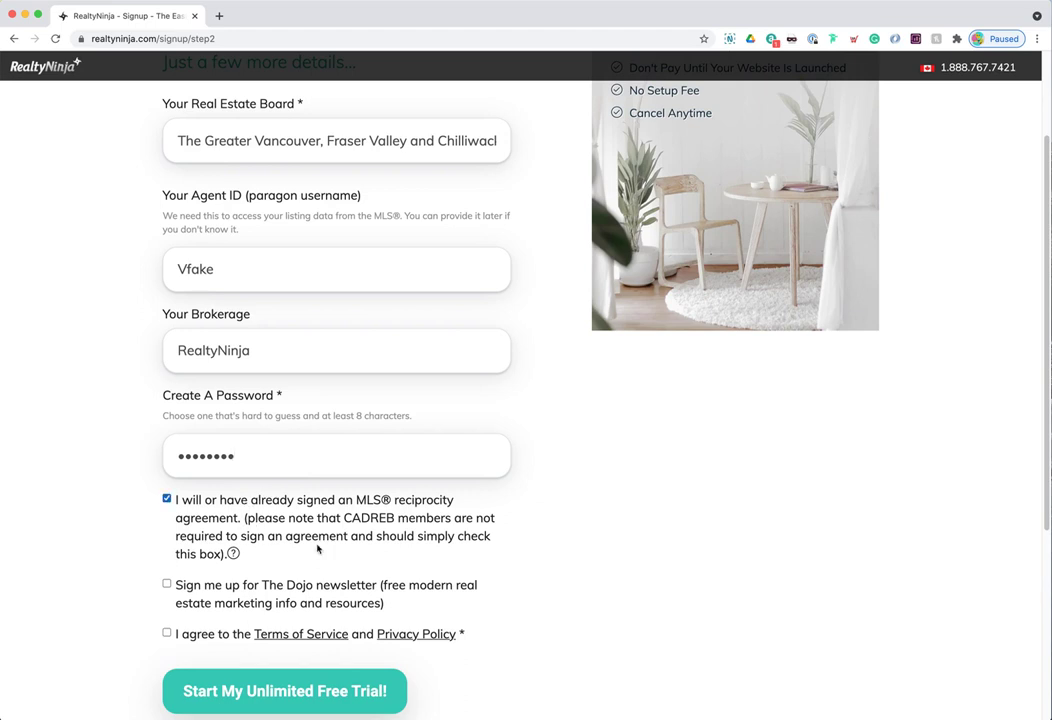
{"action": "scroll", "coordinate": [300, 540], "scroll_direction": "down", "scroll_amount": 1}
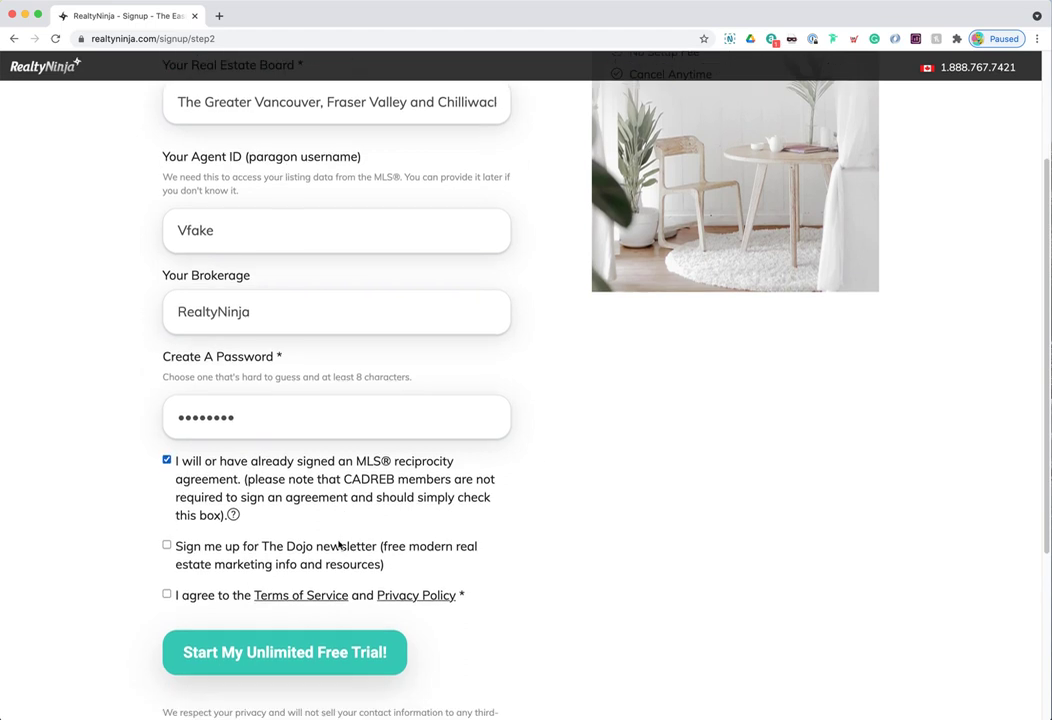
{"action": "left_click", "coordinate": [189, 598]}
{"action": "left_click", "coordinate": [289, 656]}
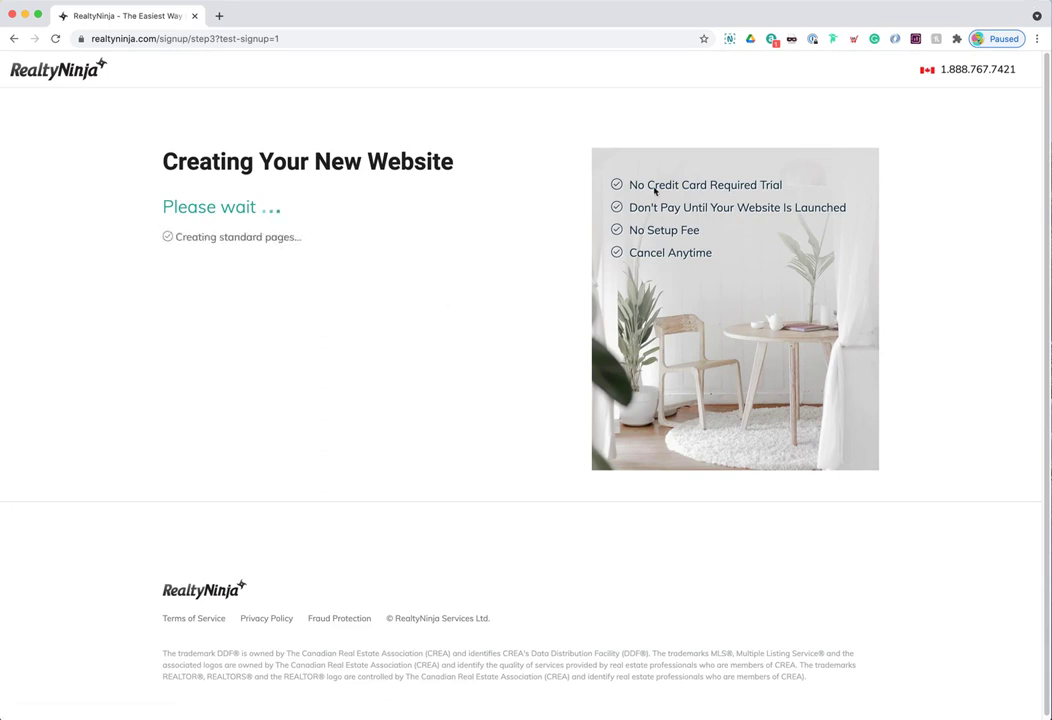
{"action": "left_click_drag", "start_coordinate": [633, 185], "coordinate": [794, 184]}
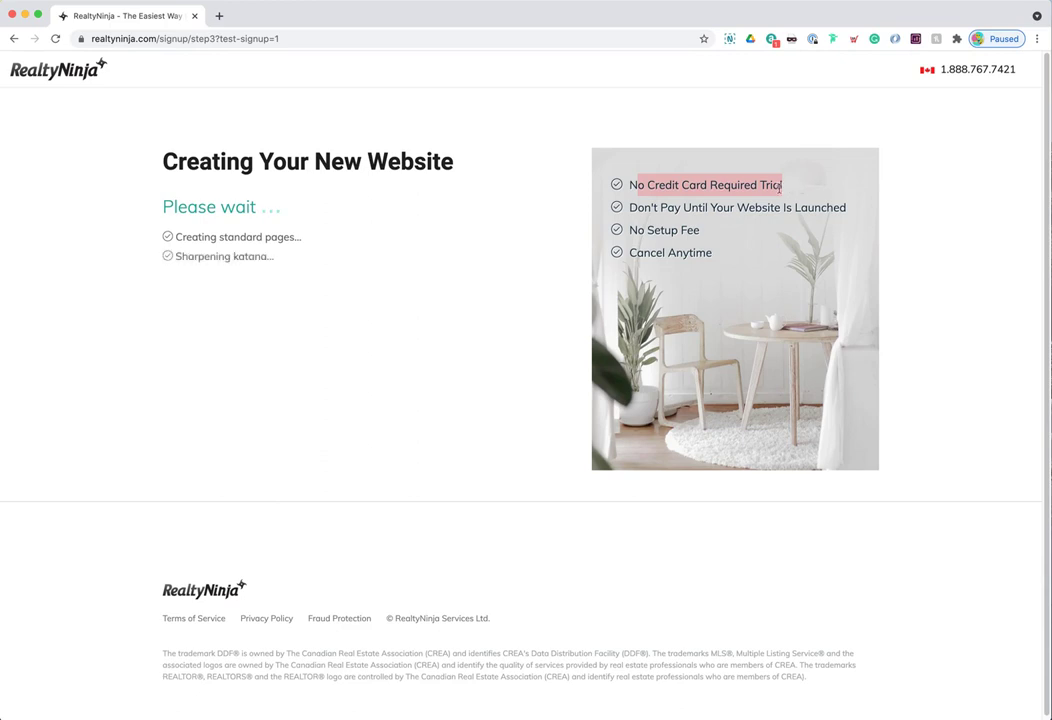
{"action": "left_click_drag", "start_coordinate": [617, 216], "coordinate": [857, 210]}
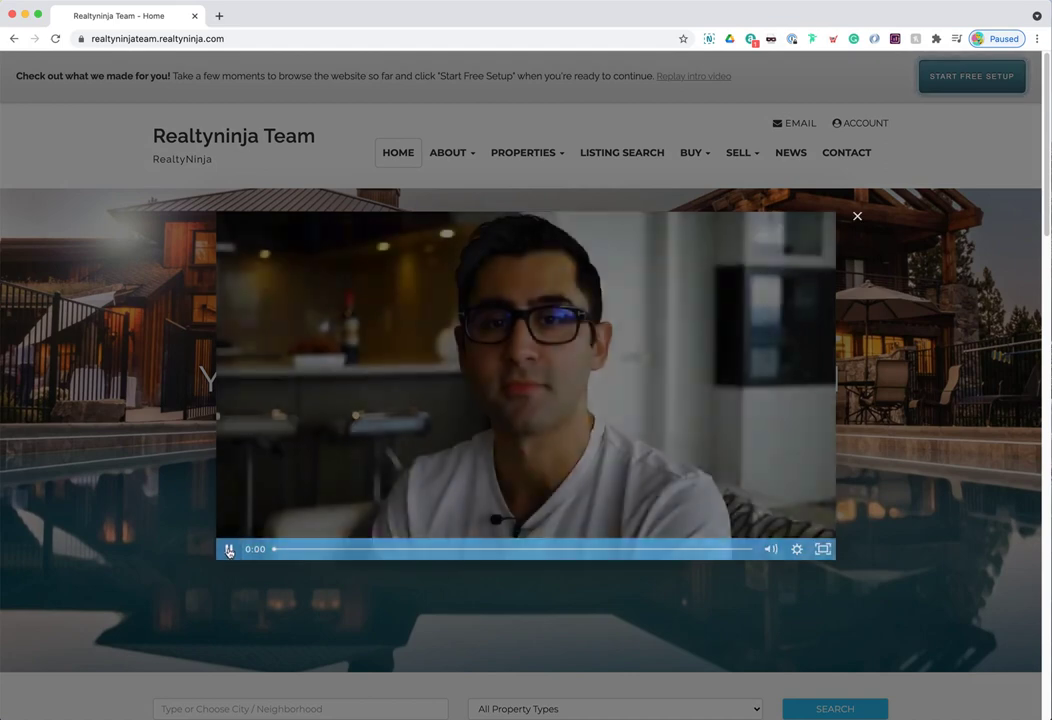
- Pause and close the intro video, then browse the new Realtyninja Team preview site
{"action": "left_click", "coordinate": [229, 550]}
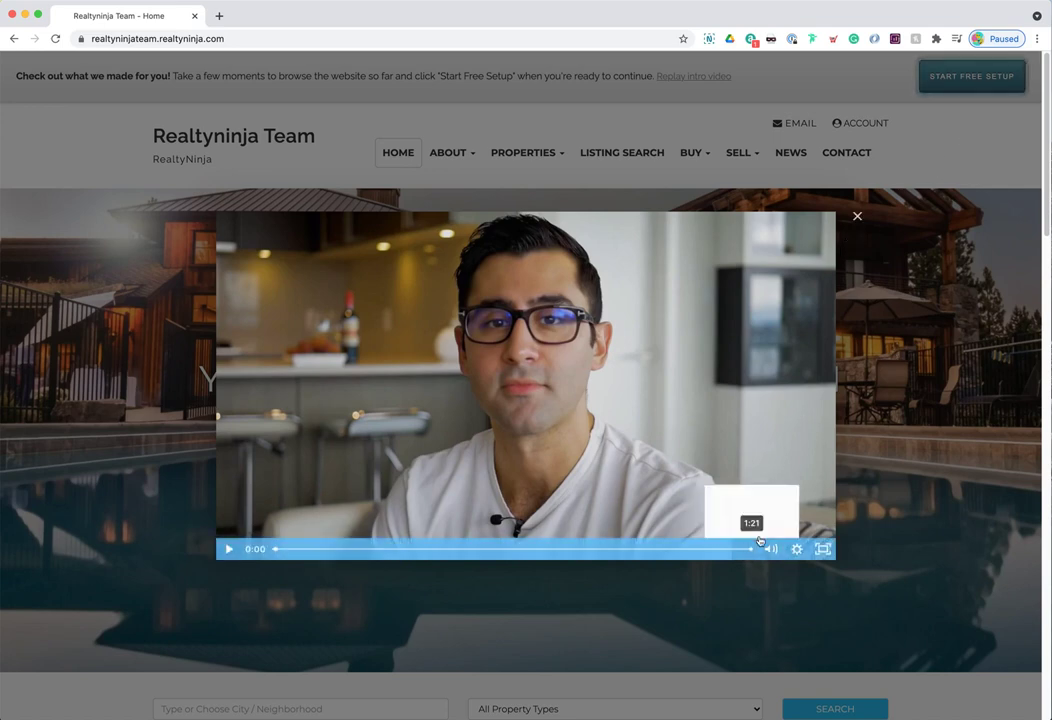
{"action": "left_click", "coordinate": [857, 218]}
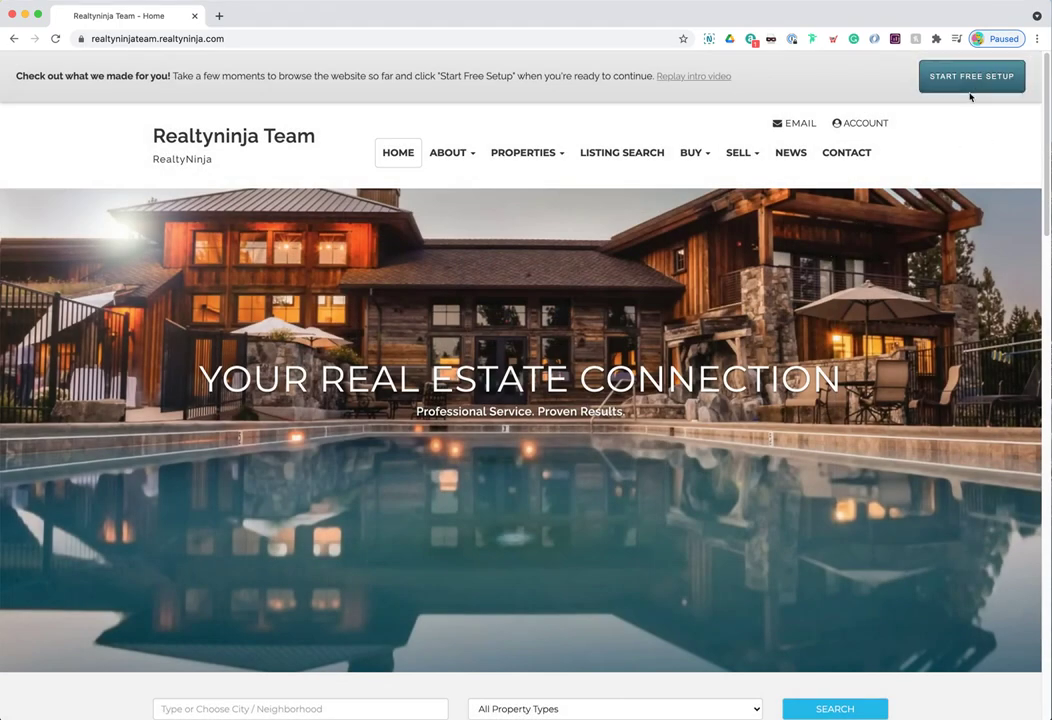
{"action": "scroll", "coordinate": [729, 292], "scroll_direction": "down", "scroll_amount": 1}
{"action": "scroll", "coordinate": [729, 292], "scroll_direction": "down", "scroll_amount": 15}
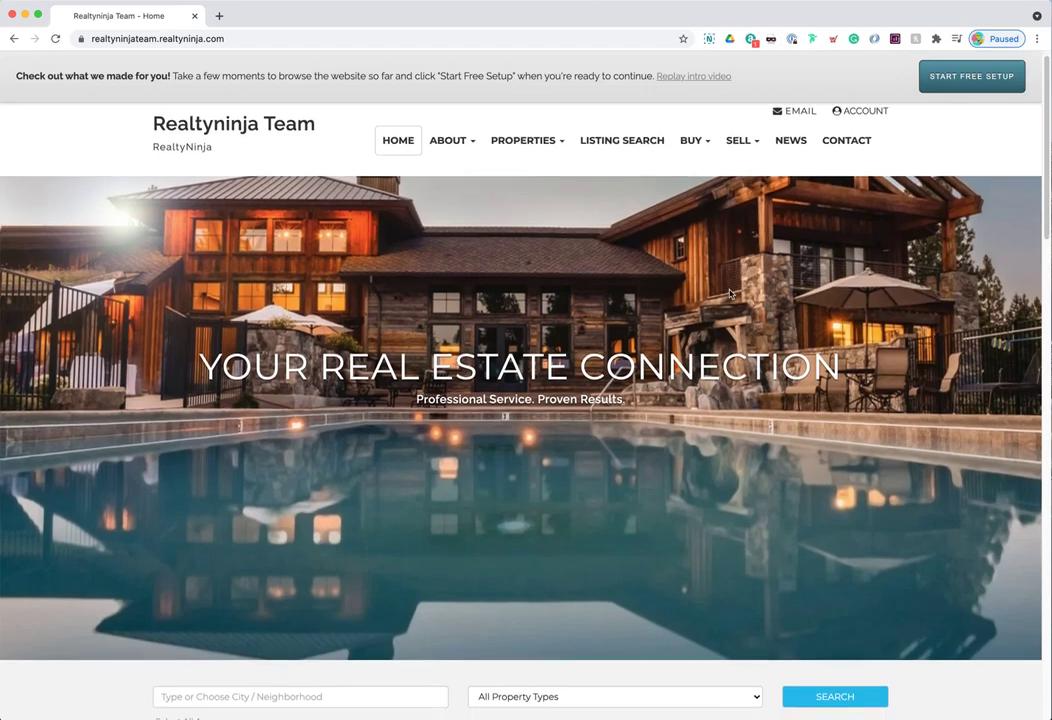
{"action": "scroll", "coordinate": [732, 292], "scroll_direction": "down", "scroll_amount": 5}
{"action": "scroll", "coordinate": [733, 291], "scroll_direction": "up", "scroll_amount": 20}
{"action": "scroll", "coordinate": [740, 293], "scroll_direction": "up", "scroll_amount": 5}
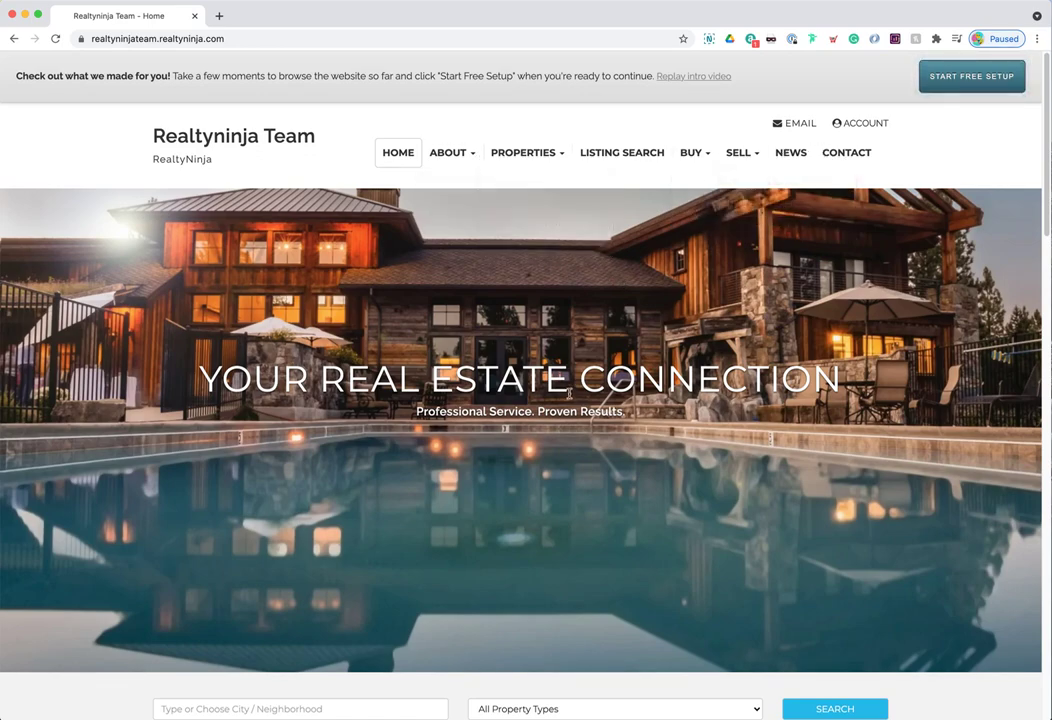
{"action": "scroll", "coordinate": [571, 396], "scroll_direction": "down", "scroll_amount": 15}
{"action": "scroll", "coordinate": [580, 396], "scroll_direction": "up", "scroll_amount": 15}
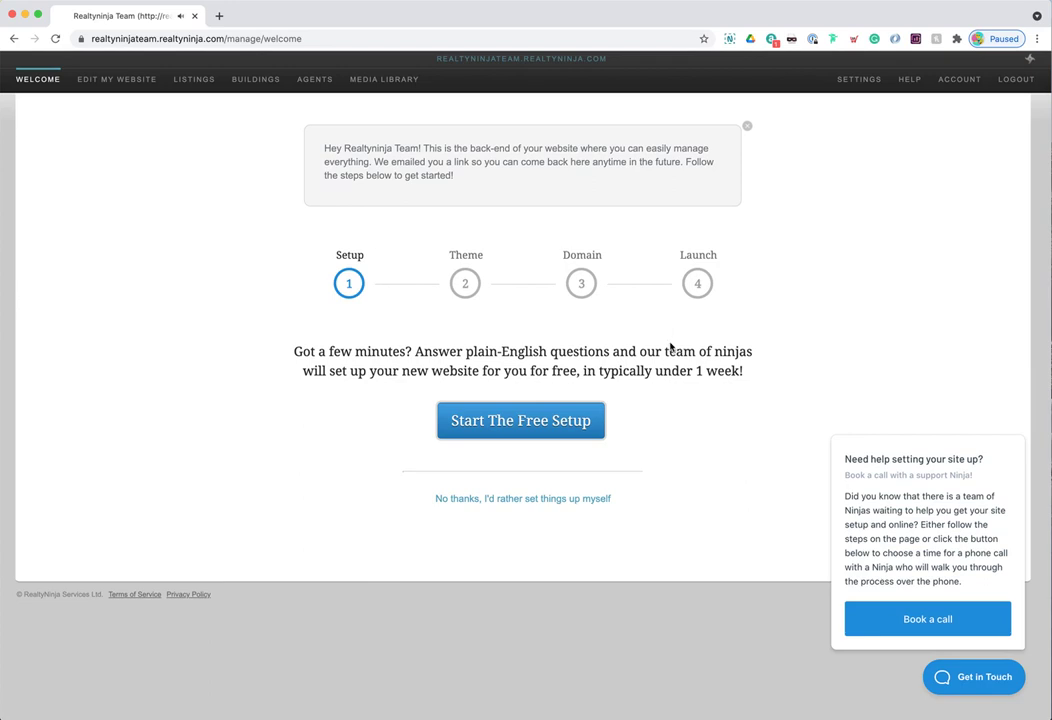
- Dismiss the book-a-call help popup on the Welcome page
{"action": "mouse_move", "coordinate": [945, 581]}
{"action": "left_click_drag", "start_coordinate": [846, 457], "coordinate": [993, 463]}
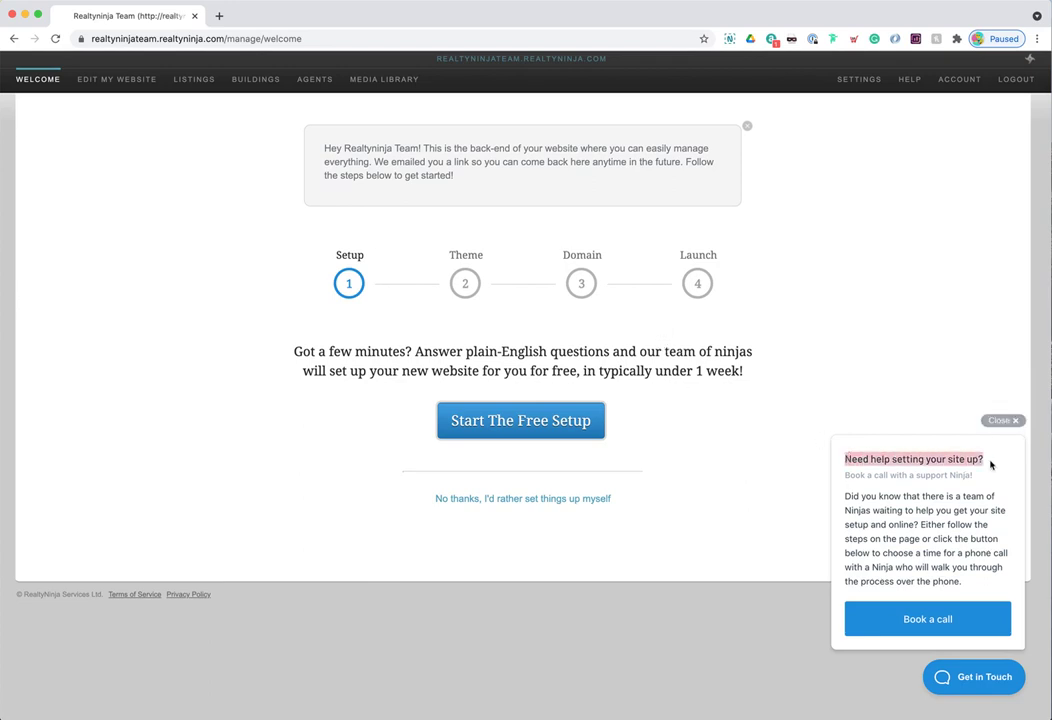
{"action": "left_click", "coordinate": [942, 522]}
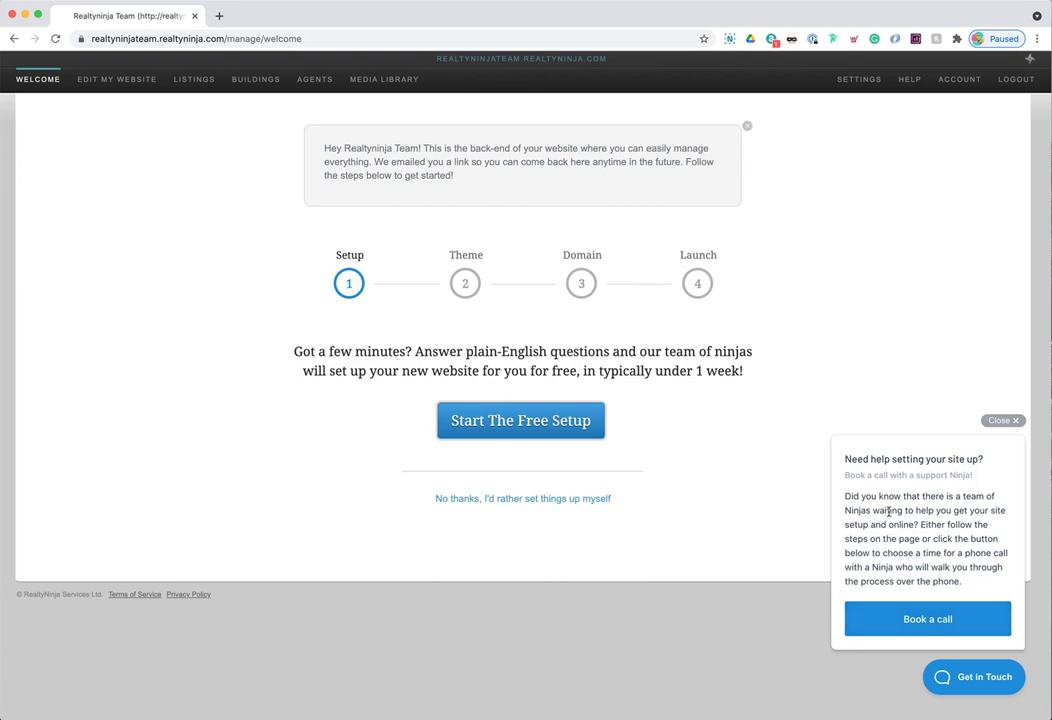
{"action": "left_click", "coordinate": [1002, 421]}
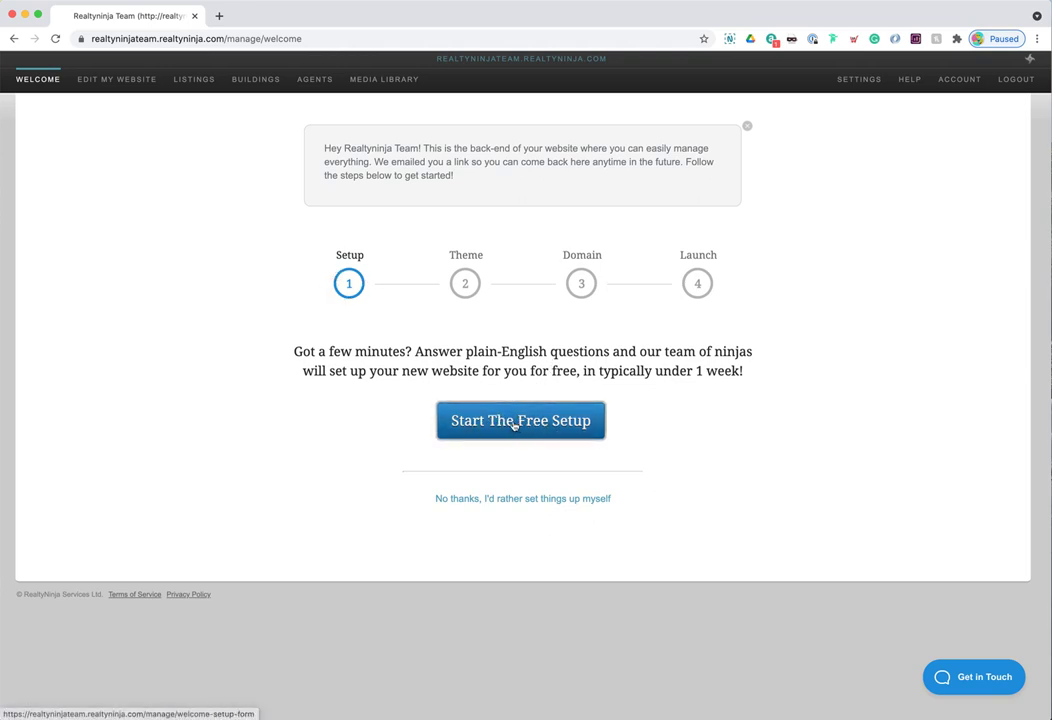
- Visit the Theme and Domain steps, return to Setup and start the free setup request
{"action": "left_click", "coordinate": [459, 285]}
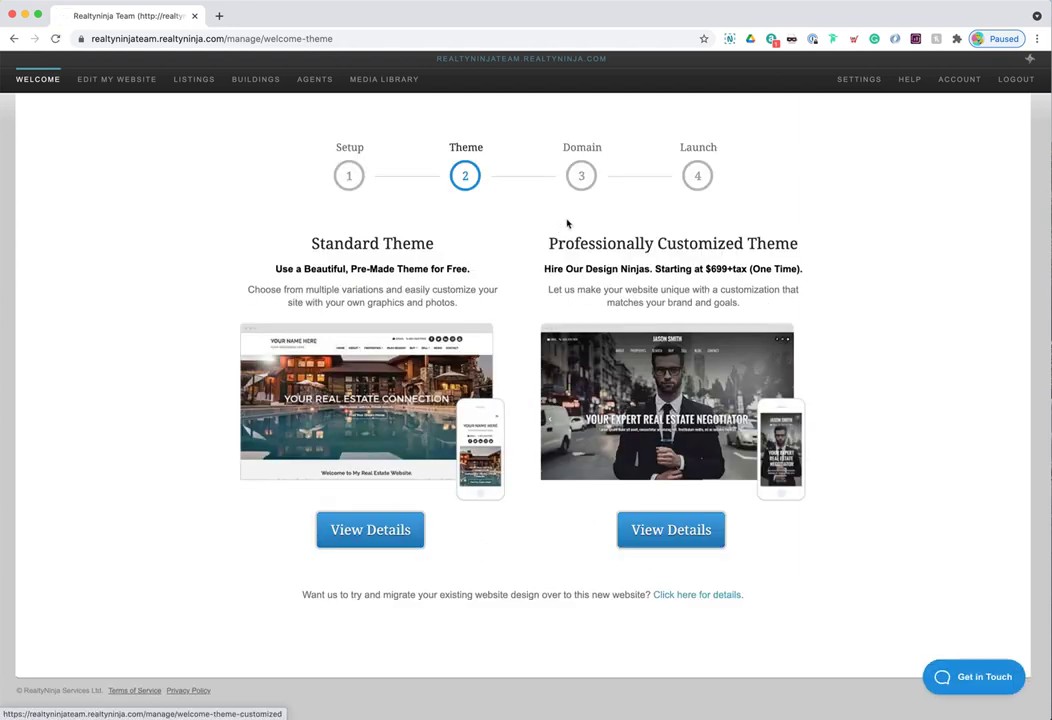
{"action": "left_click", "coordinate": [580, 174]}
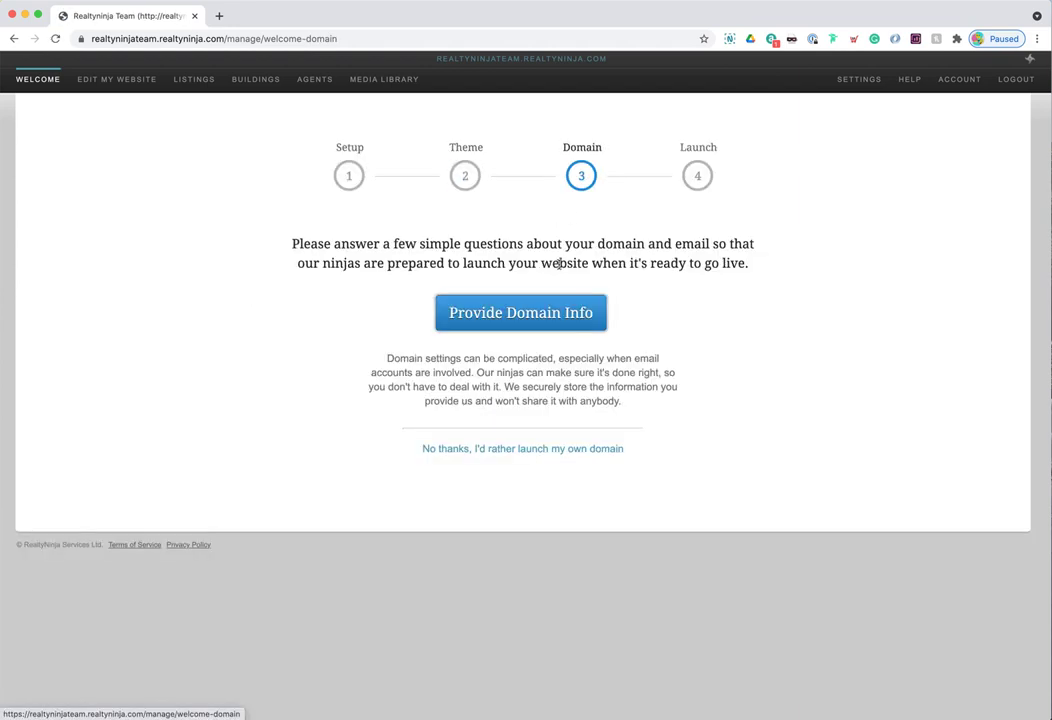
{"action": "left_click", "coordinate": [350, 177]}
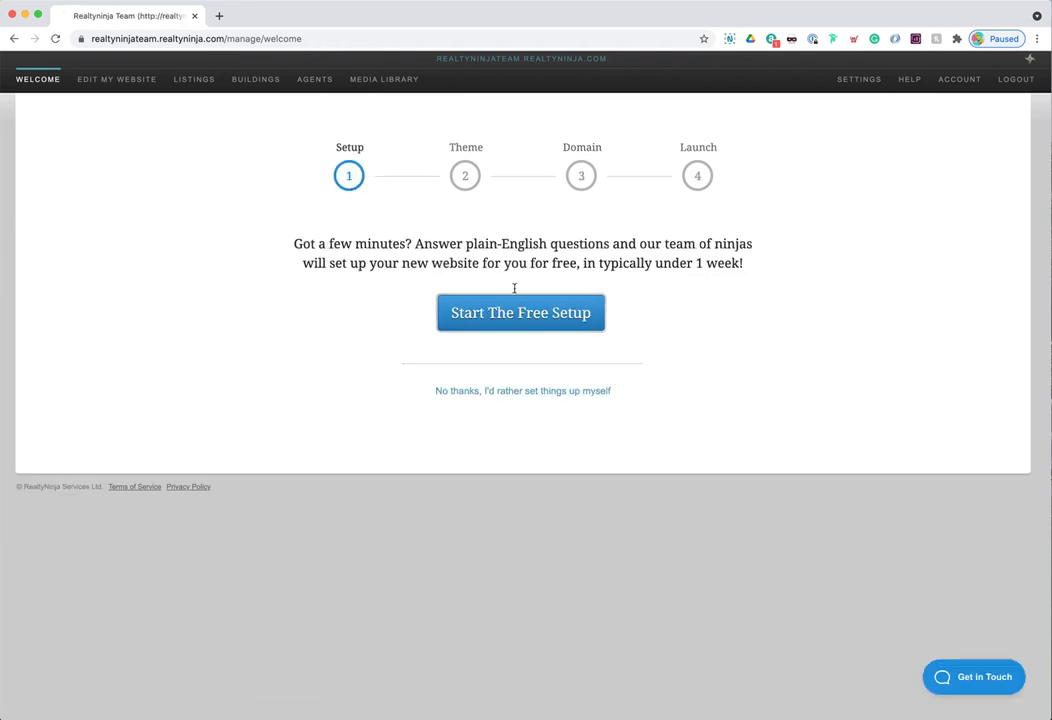
{"action": "left_click", "coordinate": [570, 328]}
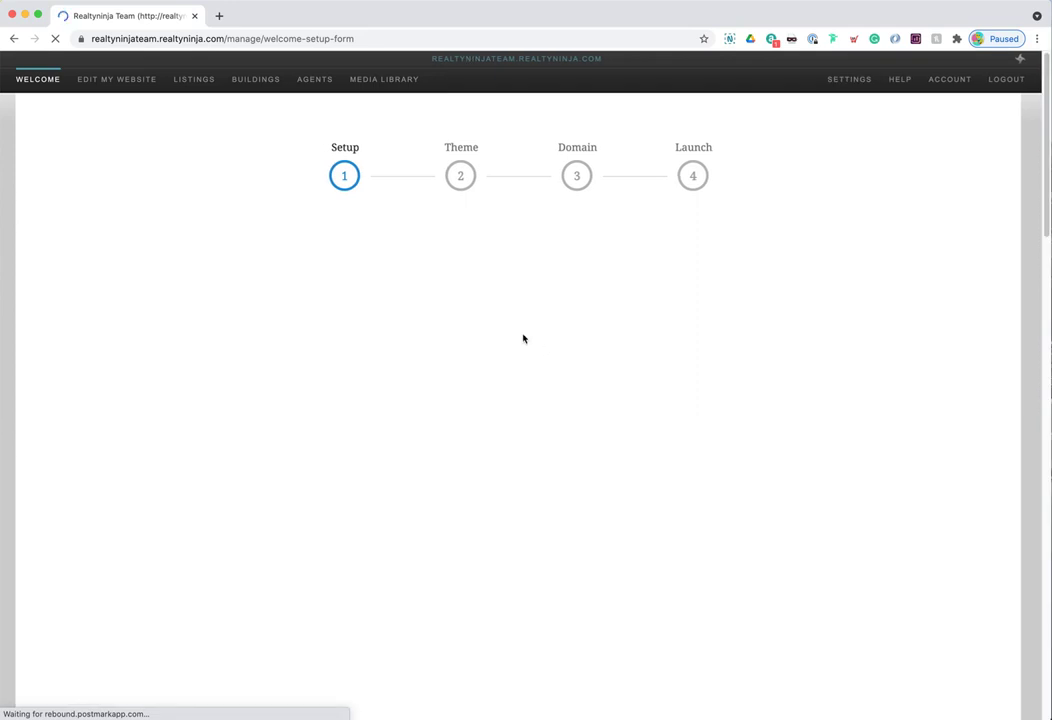
{"action": "left_click_drag", "start_coordinate": [343, 402], "coordinate": [459, 408]}
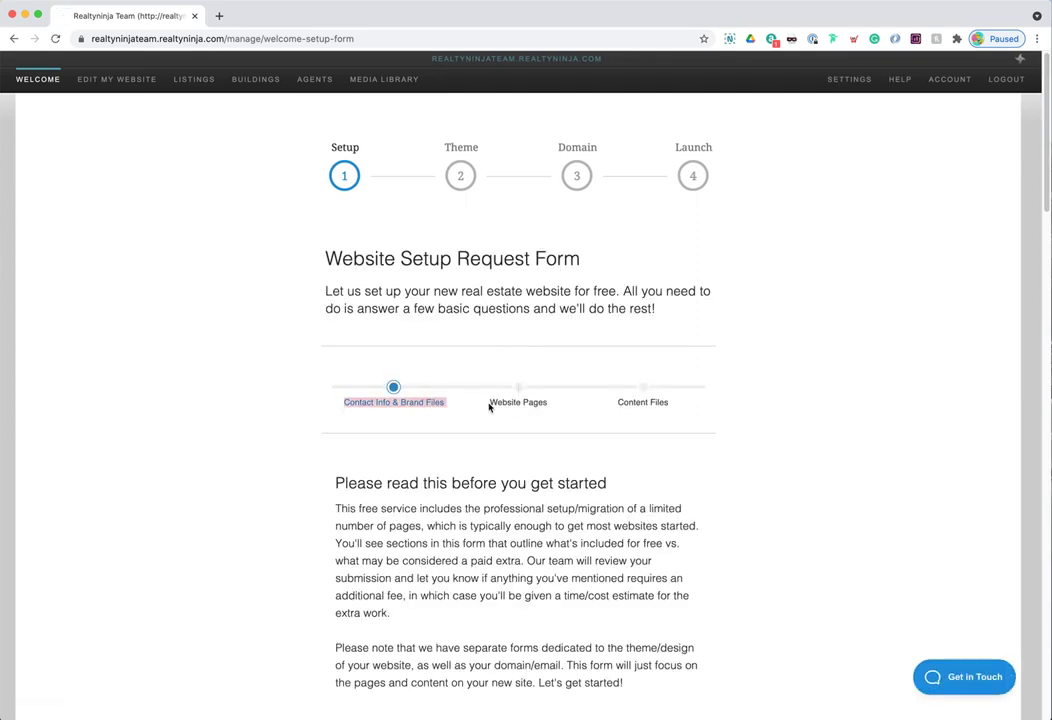
- Look over the Contact Info and Content Files sections of the request form, then return to the Theme step
{"action": "left_click", "coordinate": [602, 408]}
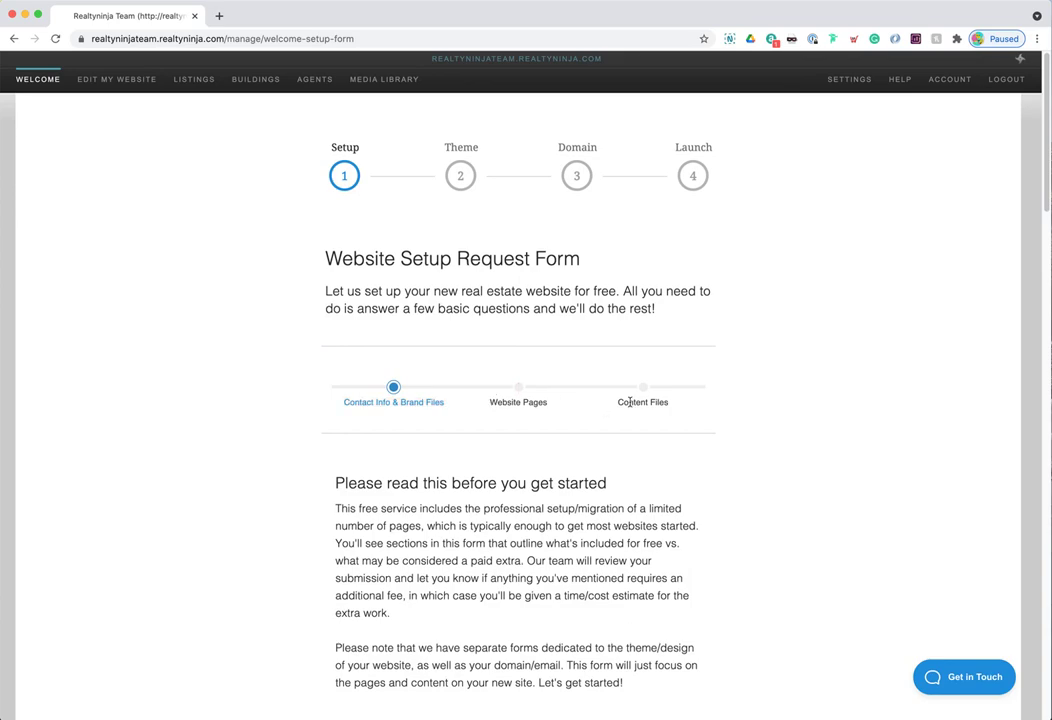
{"action": "left_click_drag", "start_coordinate": [618, 402], "coordinate": [679, 406]}
{"action": "left_click", "coordinate": [640, 400]}
{"action": "scroll", "coordinate": [615, 481], "scroll_direction": "down", "scroll_amount": 10}
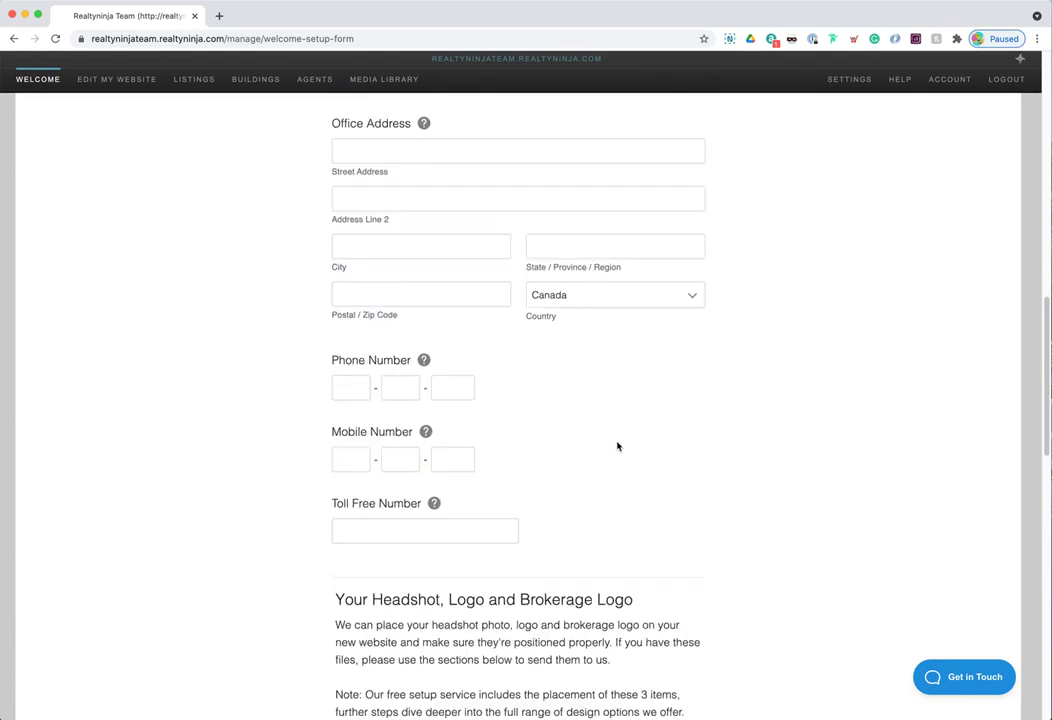
{"action": "scroll", "coordinate": [618, 446], "scroll_direction": "down", "scroll_amount": 10}
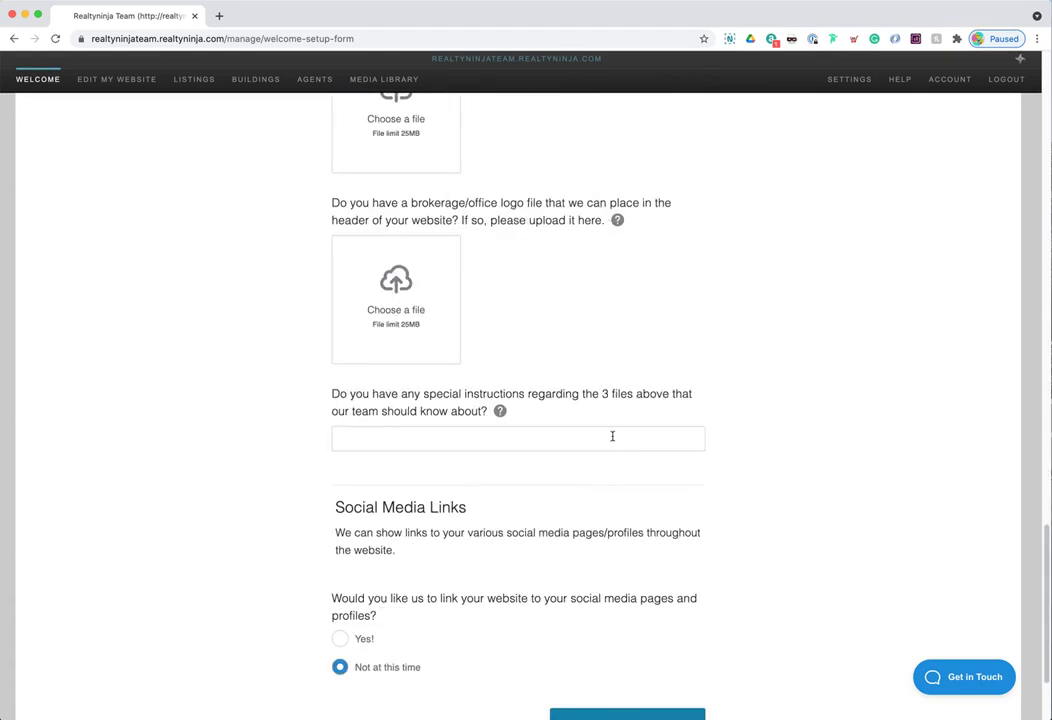
{"action": "scroll", "coordinate": [612, 436], "scroll_direction": "up", "scroll_amount": 20}
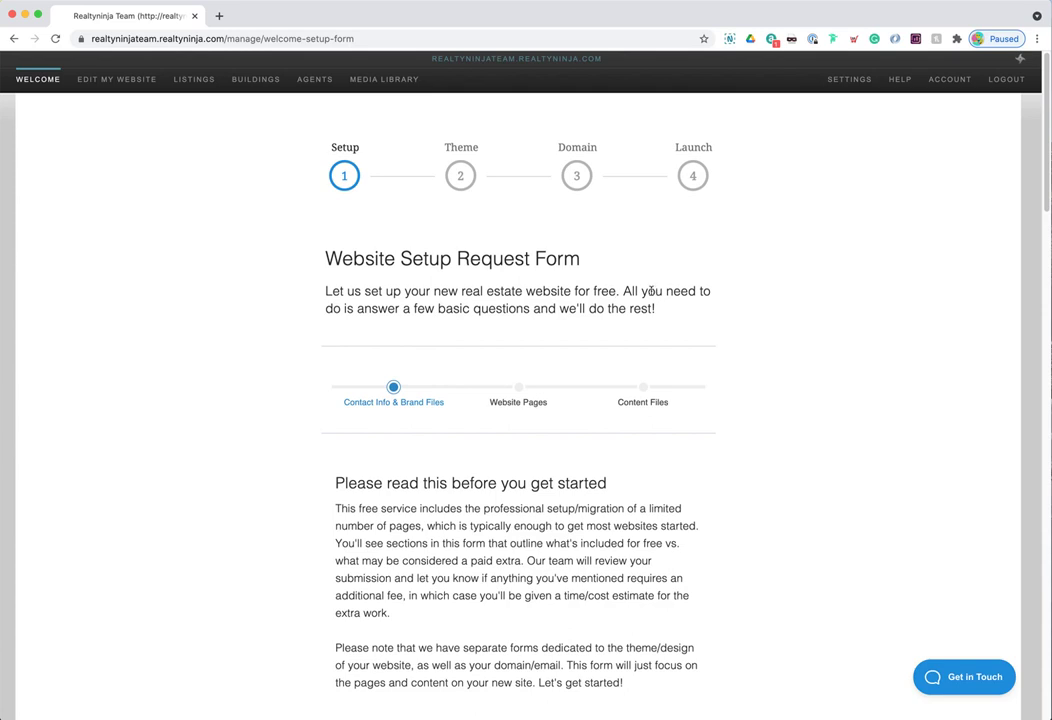
{"action": "left_click", "coordinate": [461, 176]}
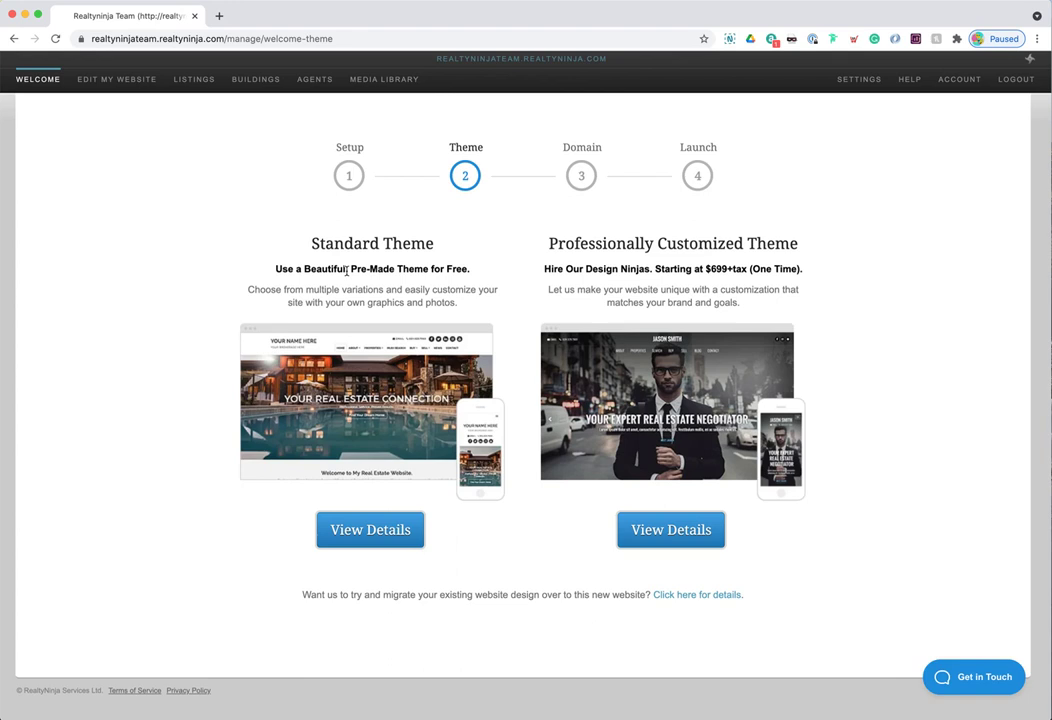
- Compare the Standard Theme and Professionally Customized Theme descriptions
{"action": "left_click_drag", "start_coordinate": [249, 288], "coordinate": [477, 292]}
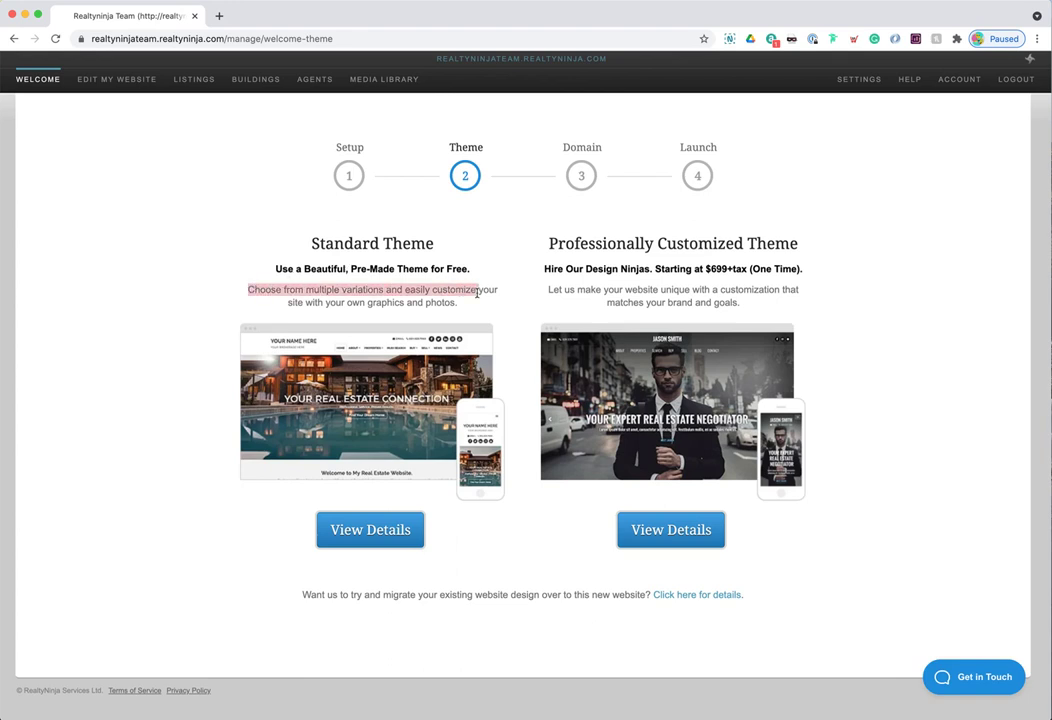
{"action": "left_click_drag", "start_coordinate": [549, 289], "coordinate": [796, 288]}
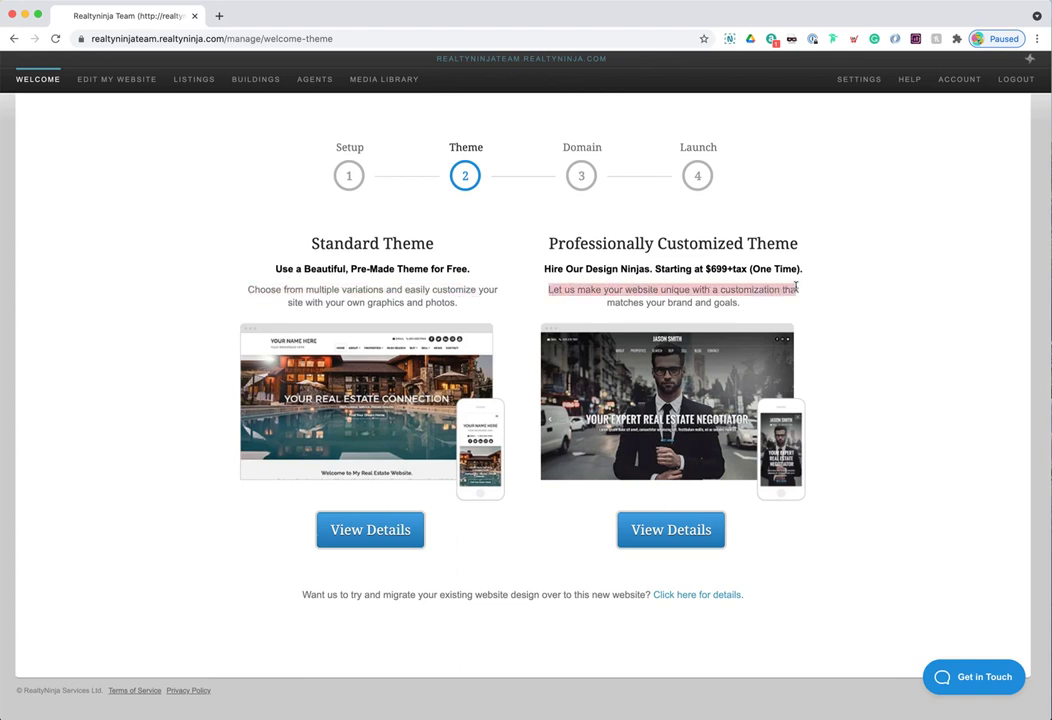
{"action": "left_click", "coordinate": [519, 291]}
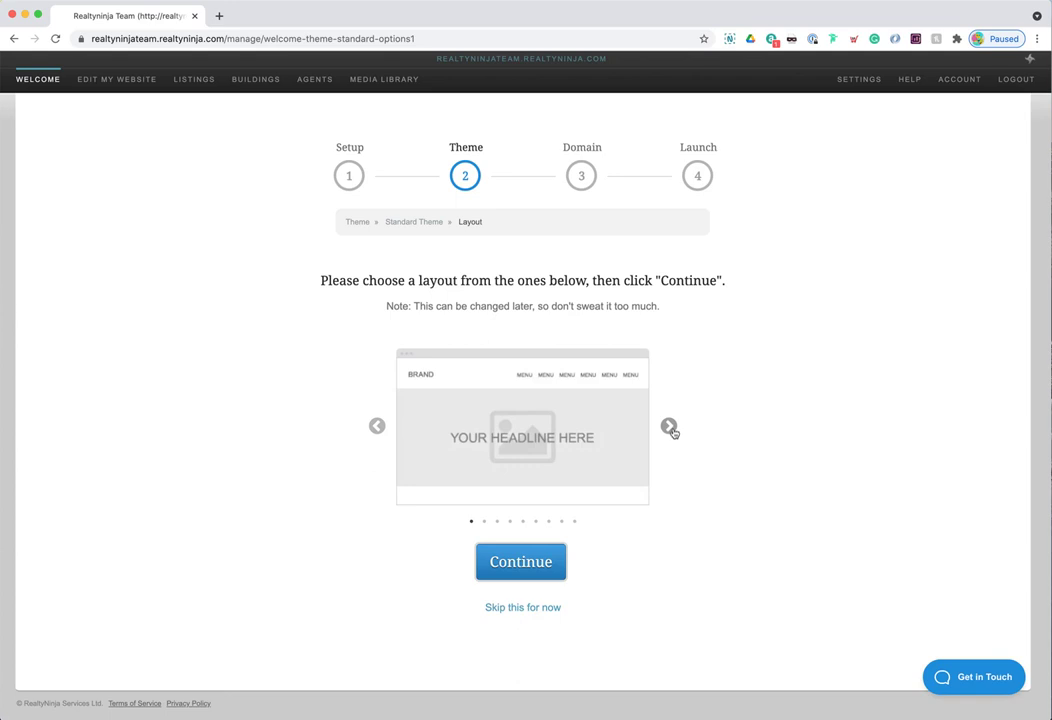
- Page through the layouts to the sixth, centred-brand layout and continue with it
{"action": "left_click", "coordinate": [670, 428]}
{"action": "left_click", "coordinate": [670, 428]}
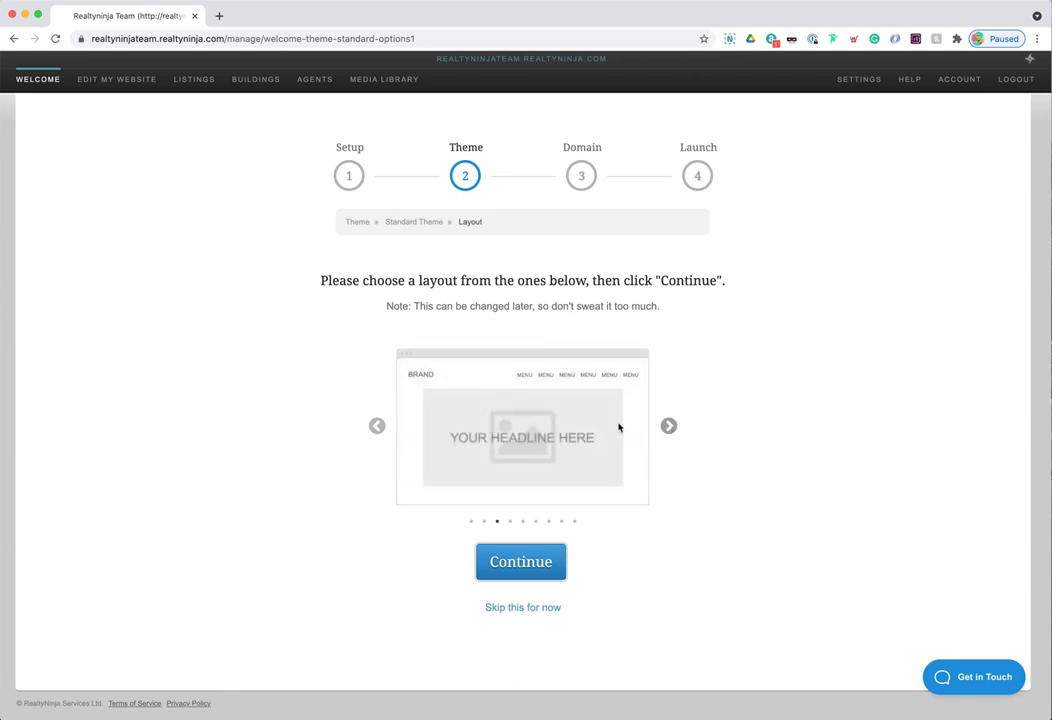
{"action": "left_click", "coordinate": [669, 426]}
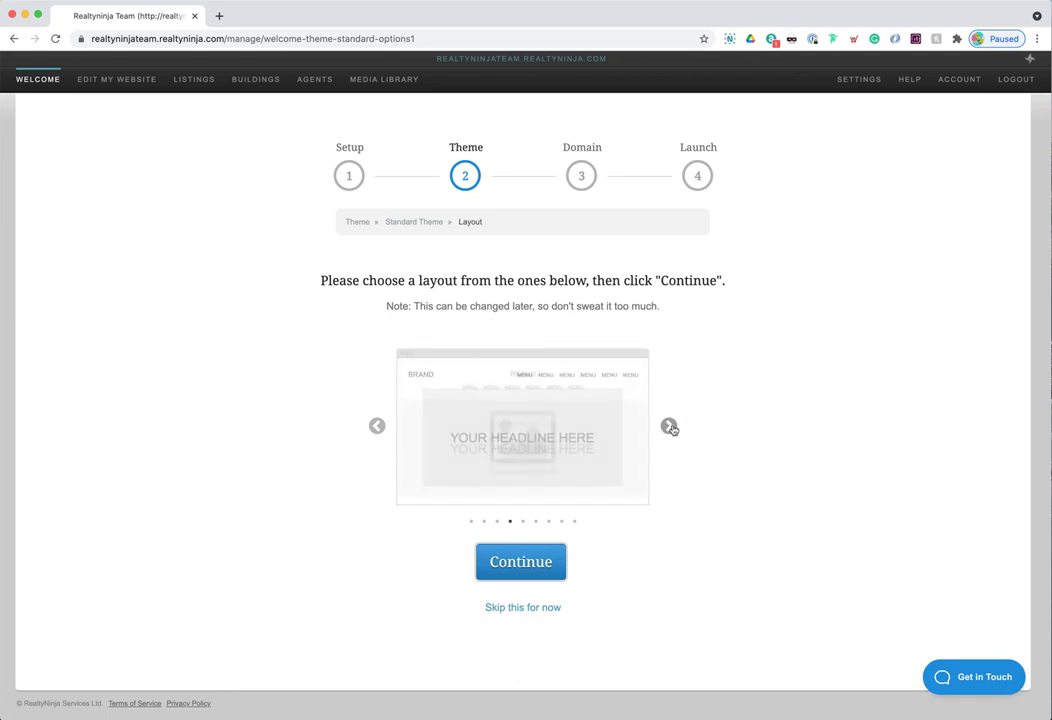
{"action": "left_click", "coordinate": [669, 426]}
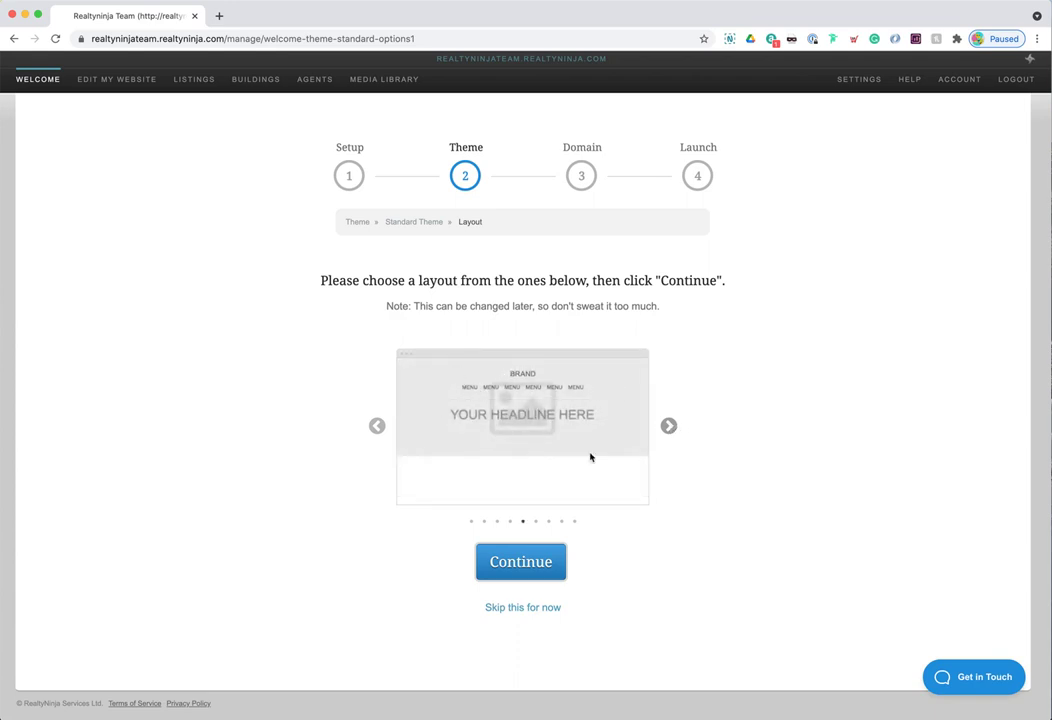
{"action": "left_click", "coordinate": [669, 427]}
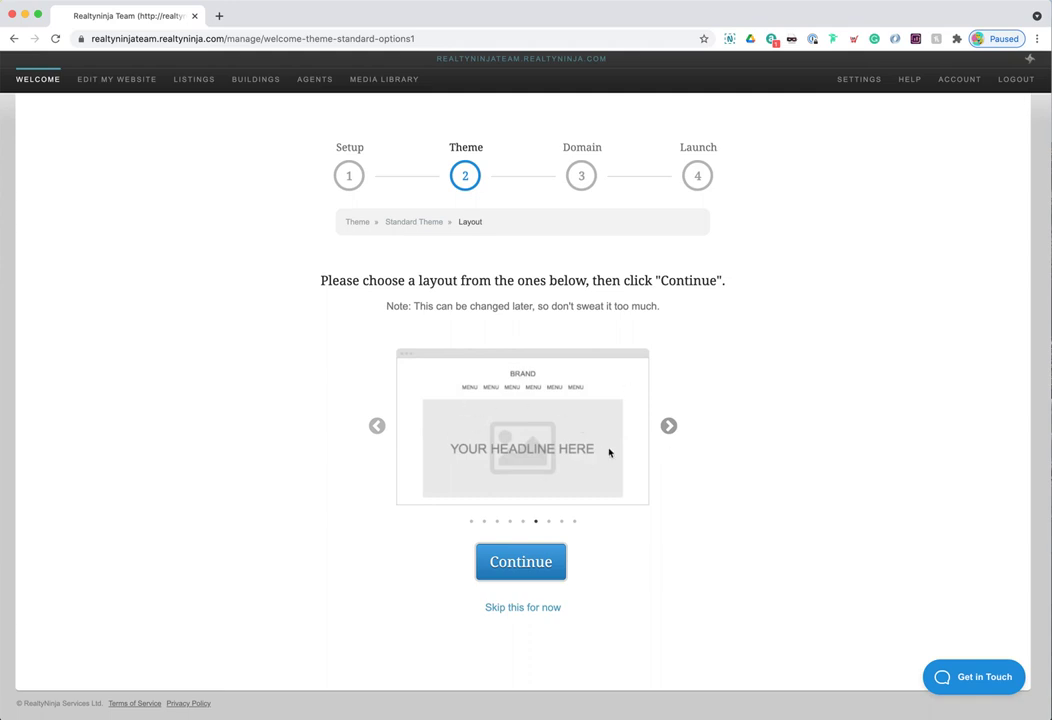
{"action": "left_click", "coordinate": [521, 564]}
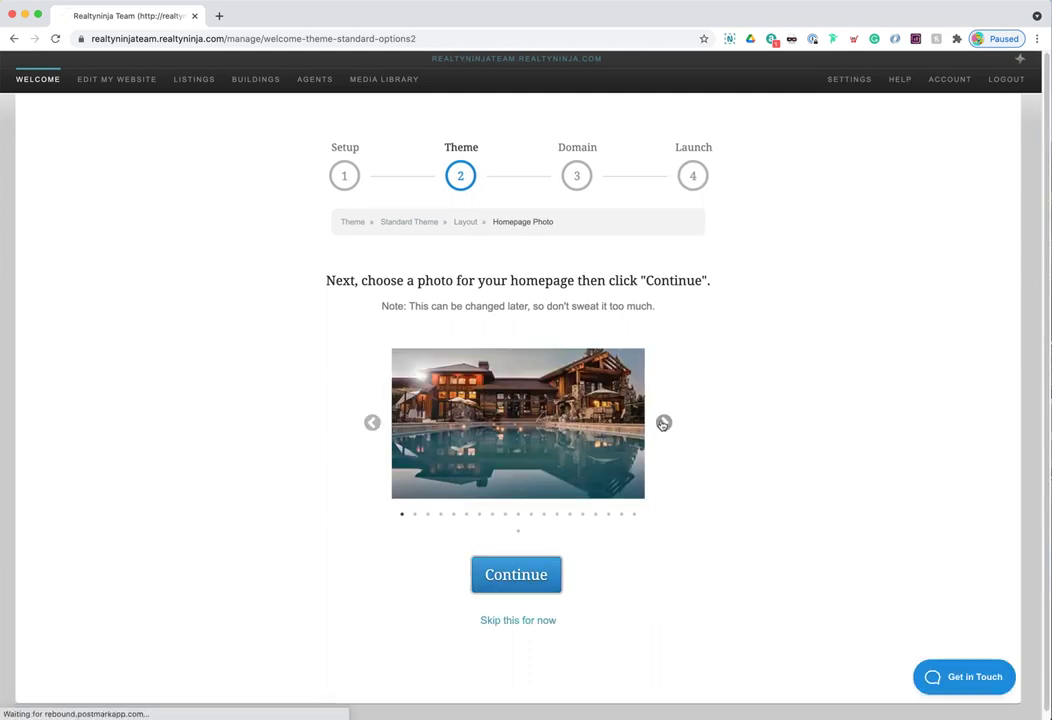
- Cycle the homepage photos to the modern poolside house and confirm it as the homepage image
{"action": "left_click", "coordinate": [663, 424]}
{"action": "left_click", "coordinate": [663, 424]}
{"action": "left_click", "coordinate": [663, 424]}
{"action": "left_click", "coordinate": [663, 423]}
{"action": "left_click", "coordinate": [663, 423]}
{"action": "left_click", "coordinate": [663, 423]}
{"action": "left_click", "coordinate": [663, 423]}
{"action": "left_click", "coordinate": [663, 423]}
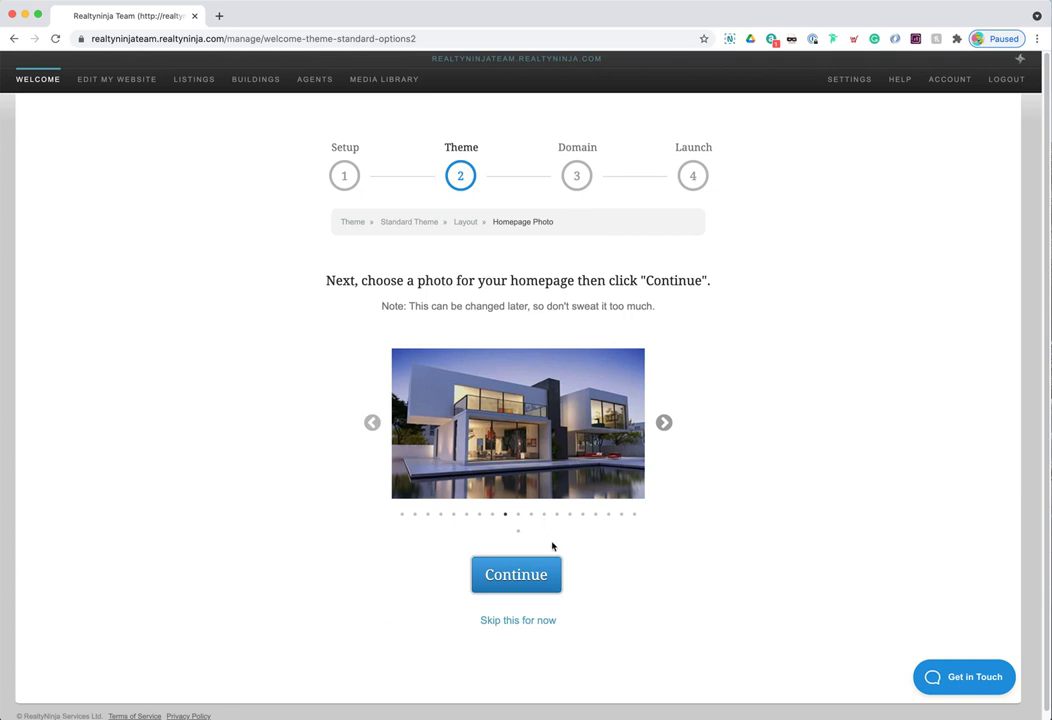
{"action": "left_click", "coordinate": [526, 577]}
{"action": "left_click_drag", "start_coordinate": [333, 290], "coordinate": [671, 281]}
{"action": "left_click", "coordinate": [671, 281]}
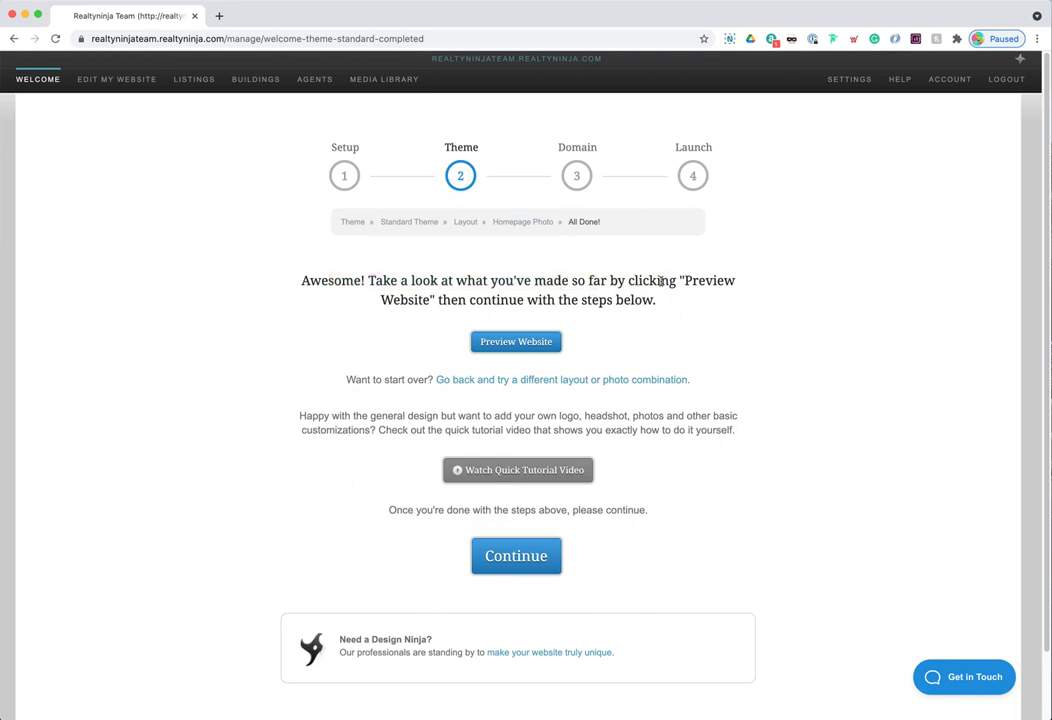
- Open the Preview Website view of the site built so far
{"action": "left_click", "coordinate": [510, 345]}
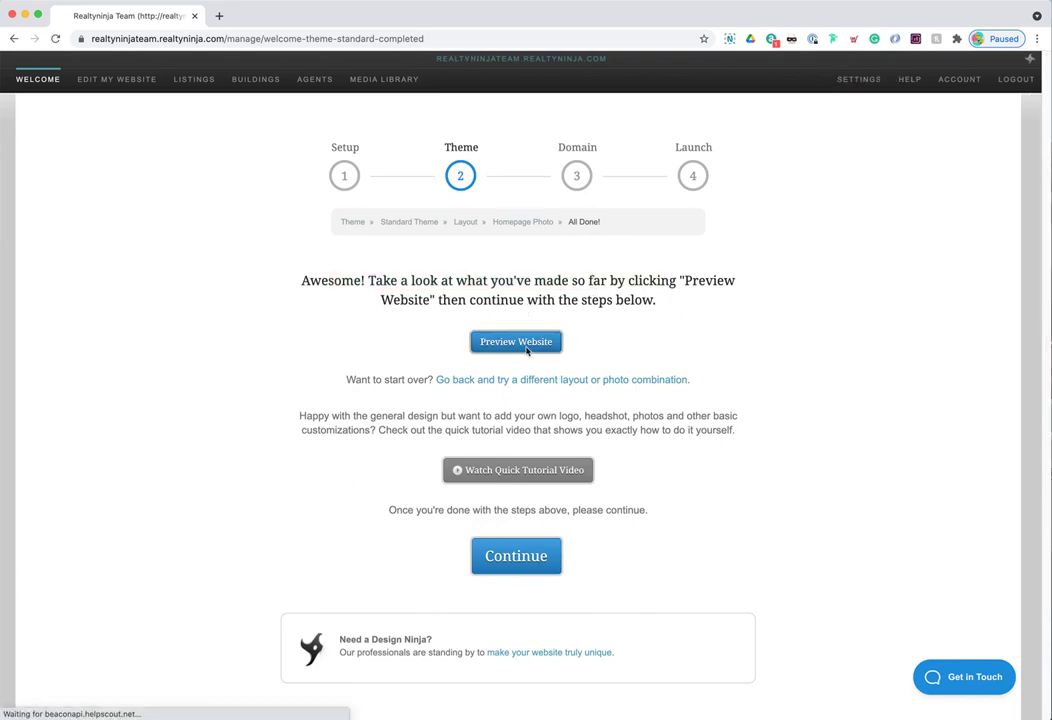
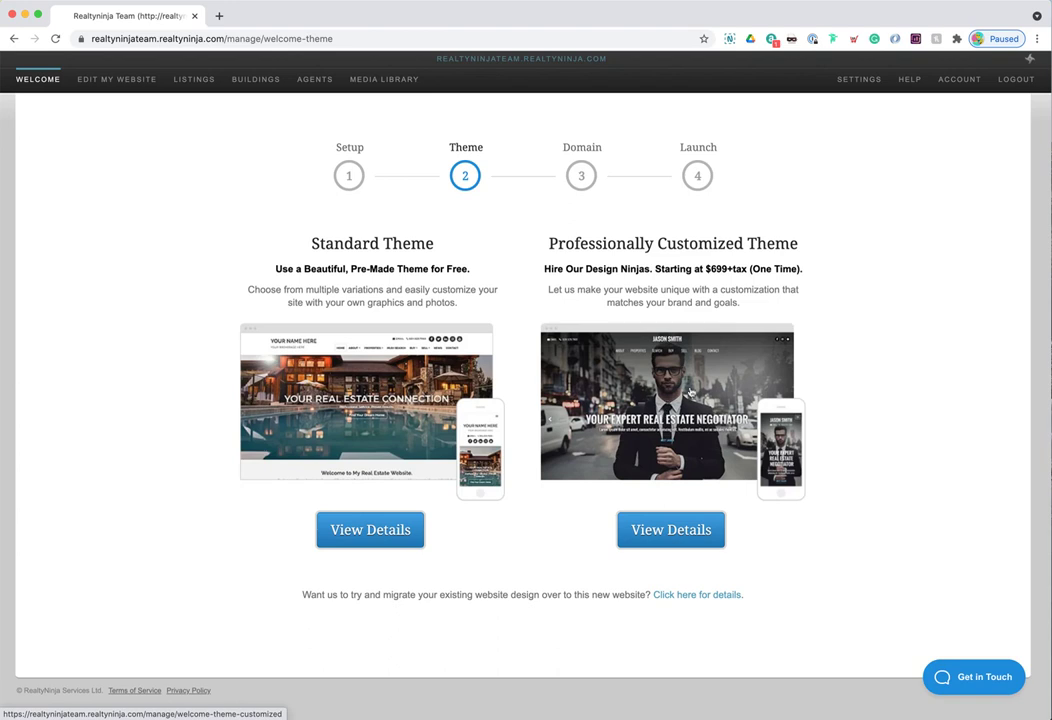
- Open Professionally Customized Theme, compare the Semi-Custom and Fully-Custom services, and choose Semi-Custom
{"action": "left_click", "coordinate": [676, 385]}
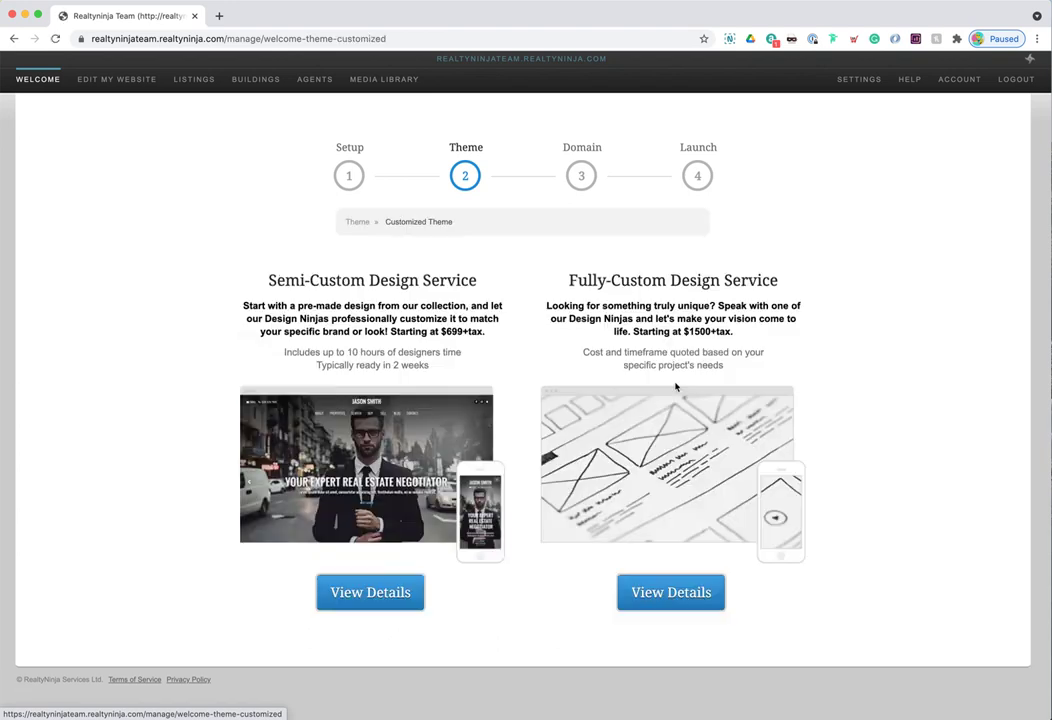
{"action": "left_click_drag", "start_coordinate": [244, 305], "coordinate": [493, 343]}
{"action": "left_click_drag", "start_coordinate": [546, 305], "coordinate": [744, 337]}
{"action": "left_click", "coordinate": [575, 345]}
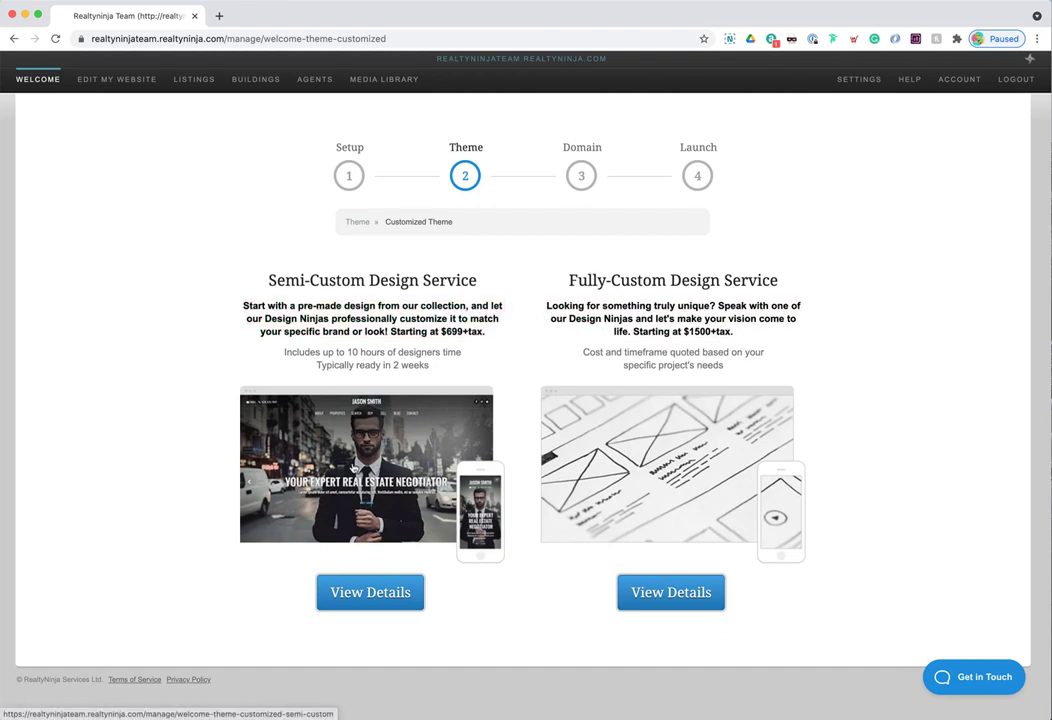
{"action": "left_click", "coordinate": [367, 467]}
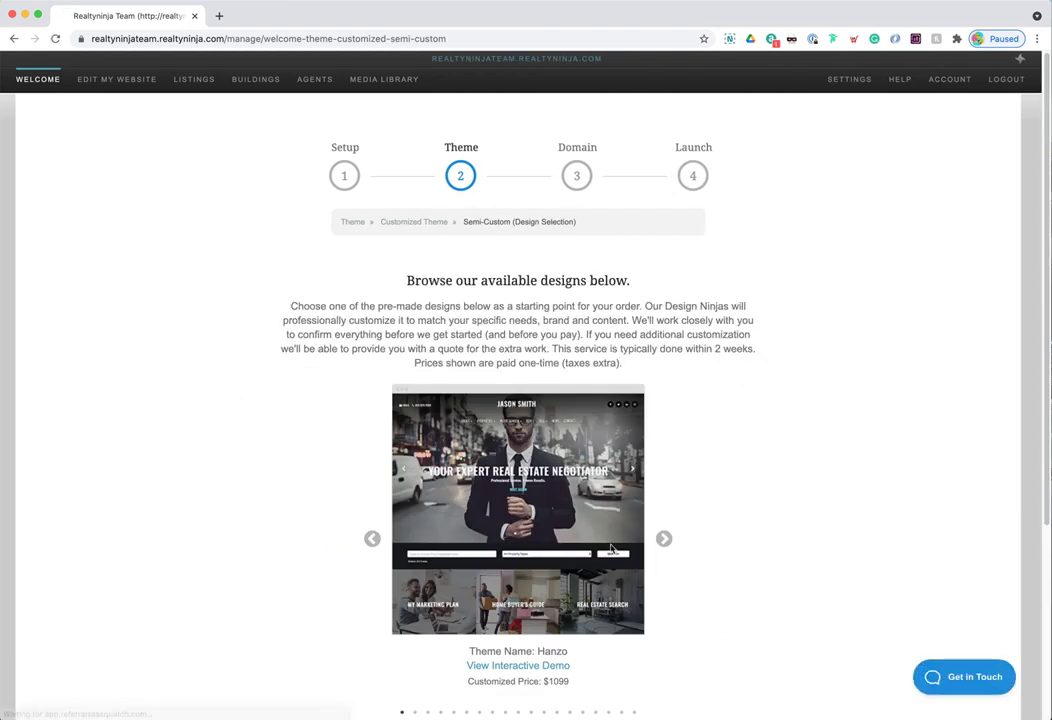
- Page through the theme design carousel until the Kaiju design appears
{"action": "scroll", "coordinate": [653, 542], "scroll_direction": "down", "scroll_amount": 1}
{"action": "left_click", "coordinate": [664, 518]}
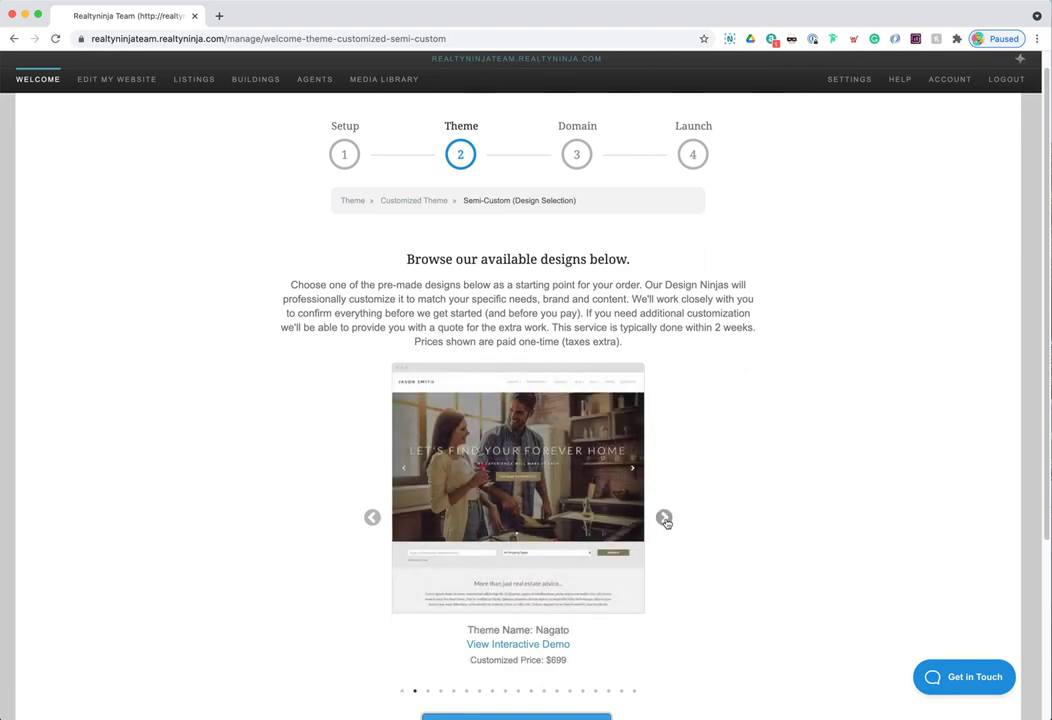
{"action": "left_click", "coordinate": [664, 518]}
{"action": "left_click", "coordinate": [664, 518]}
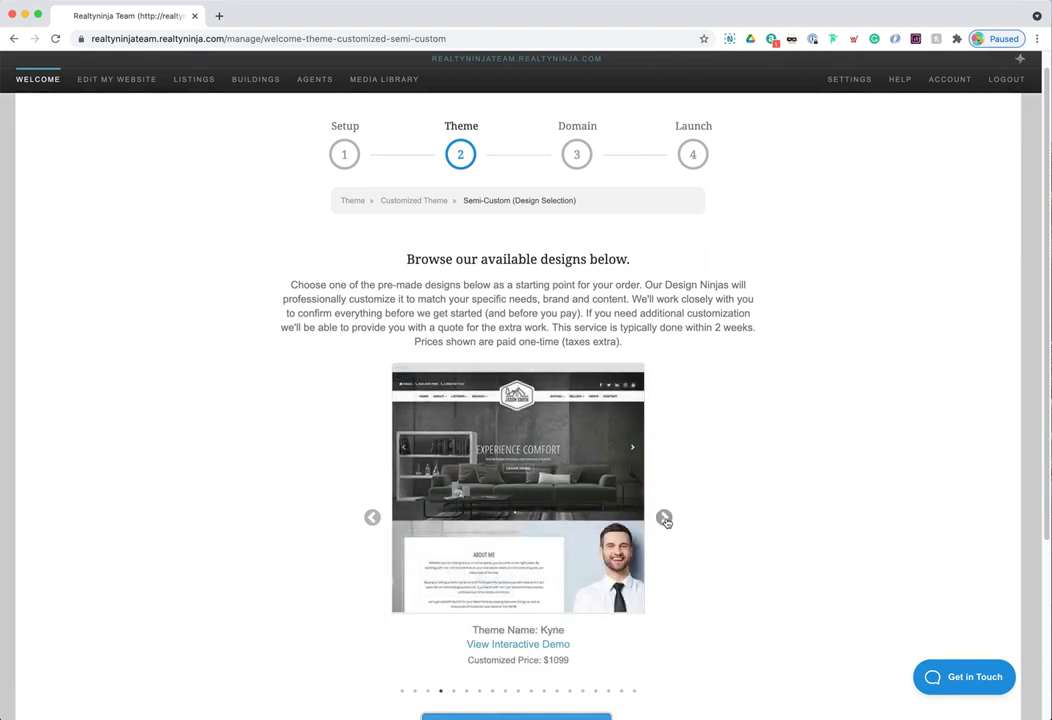
{"action": "left_click", "coordinate": [664, 518]}
{"action": "left_click", "coordinate": [664, 518]}
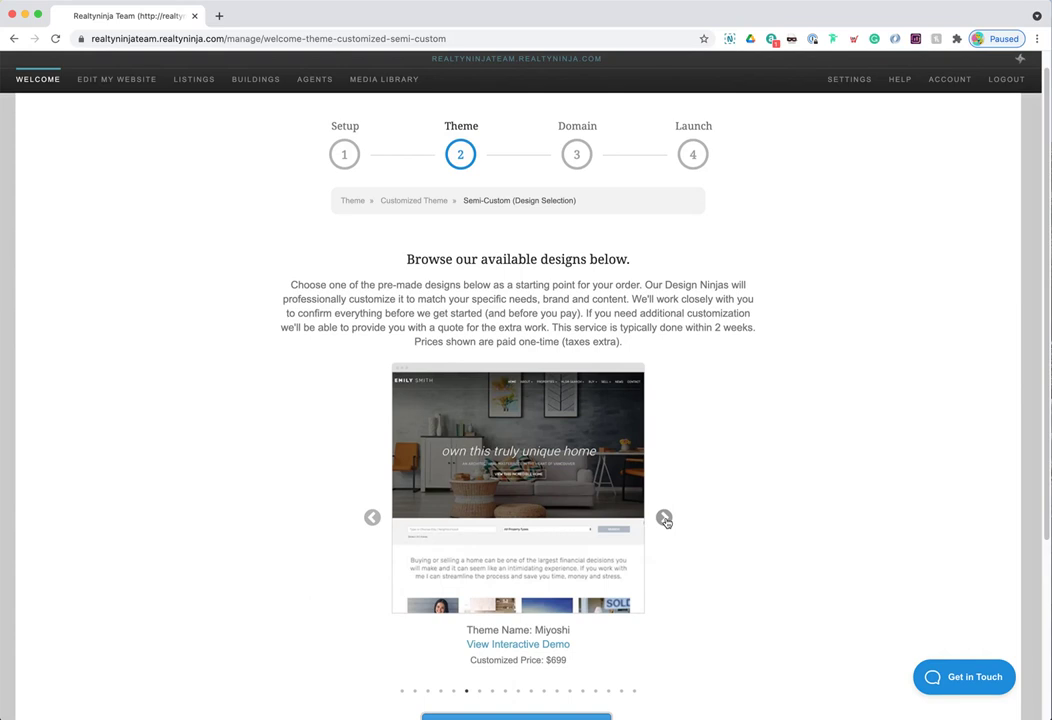
{"action": "left_click", "coordinate": [664, 518]}
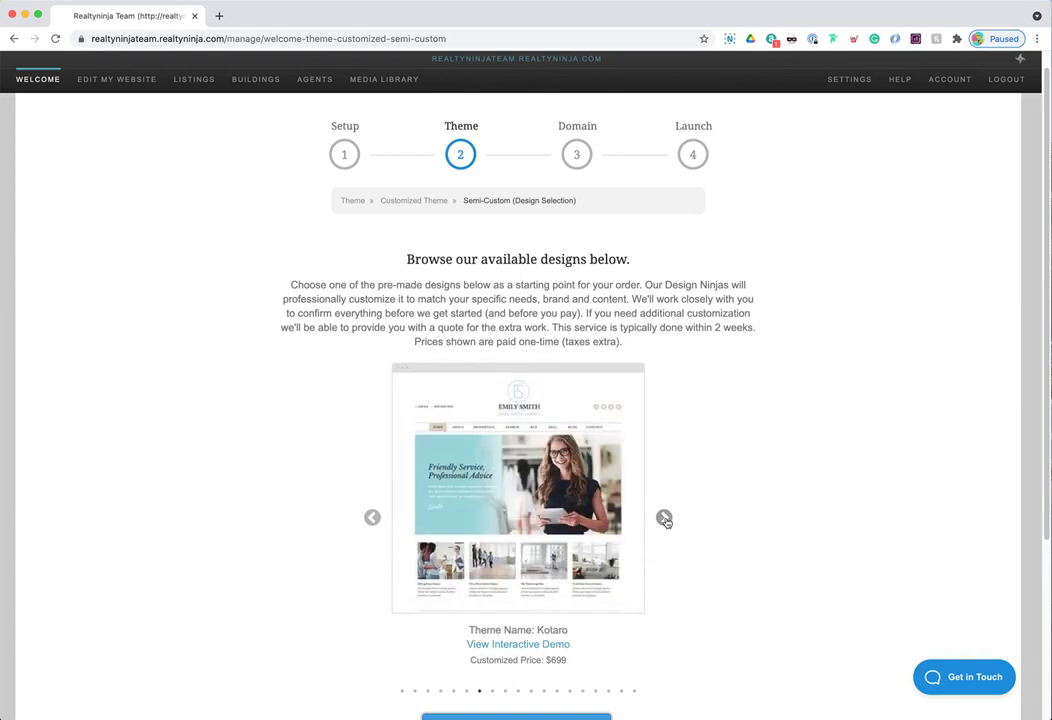
{"action": "left_click", "coordinate": [664, 518]}
{"action": "left_click", "coordinate": [664, 518]}
{"action": "left_click", "coordinate": [664, 518]}
{"action": "left_click", "coordinate": [664, 518]}
{"action": "left_click", "coordinate": [664, 518]}
{"action": "left_click", "coordinate": [664, 518]}
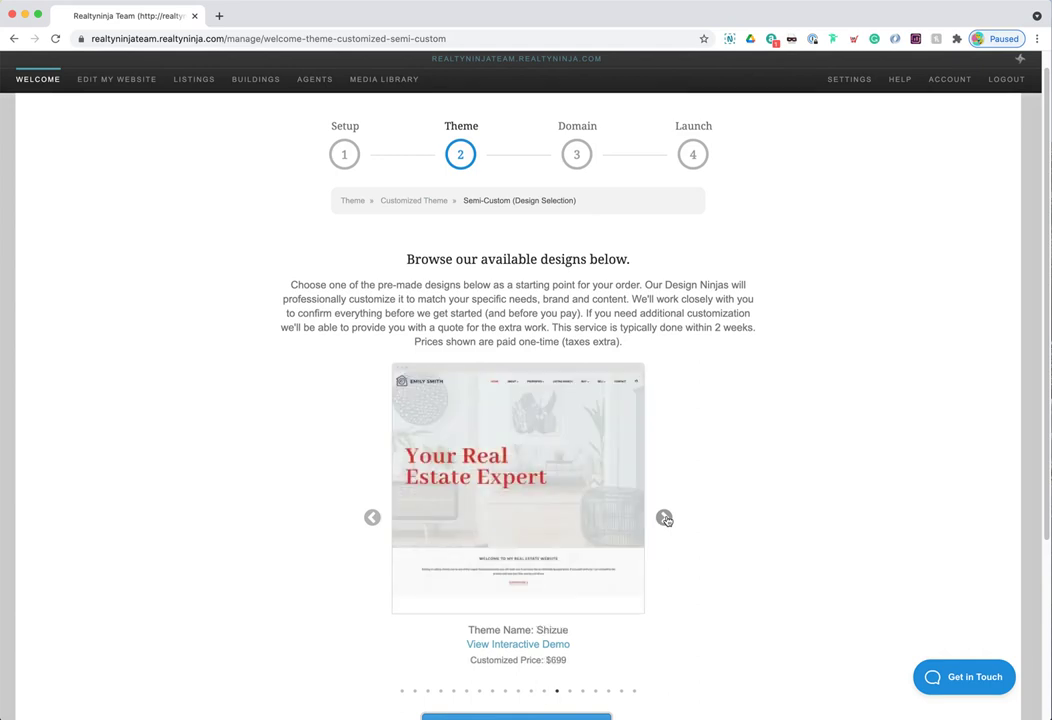
{"action": "left_click", "coordinate": [664, 518]}
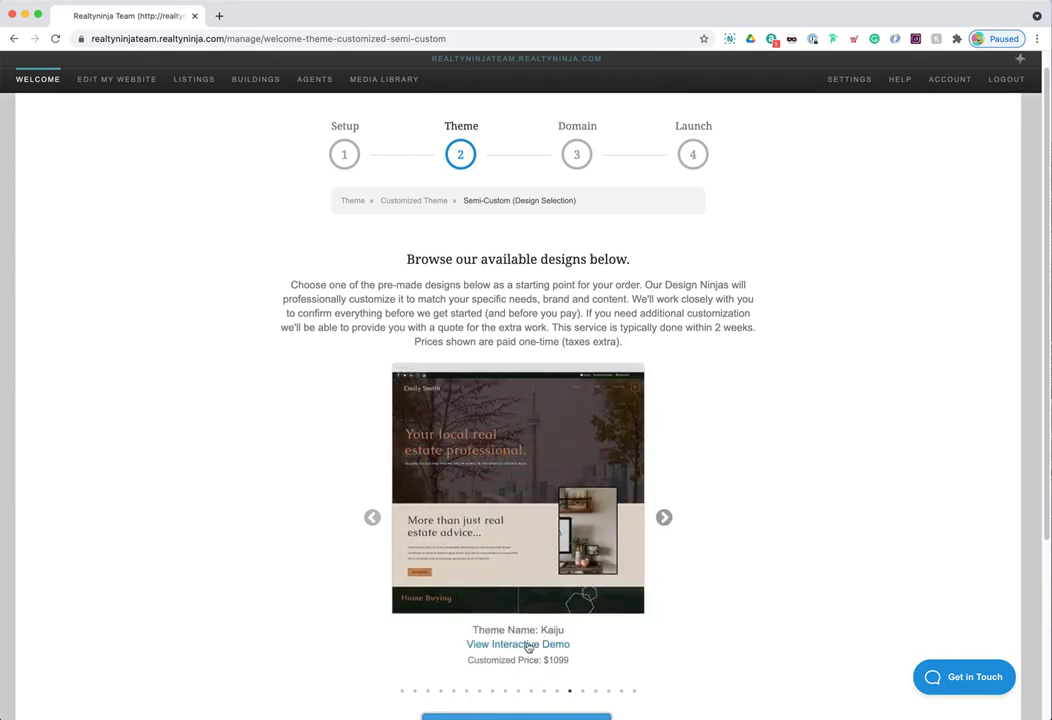
- Preview the Kaiju interactive demo, then order a customization based on the Kaiju design
{"action": "left_click", "coordinate": [525, 645]}
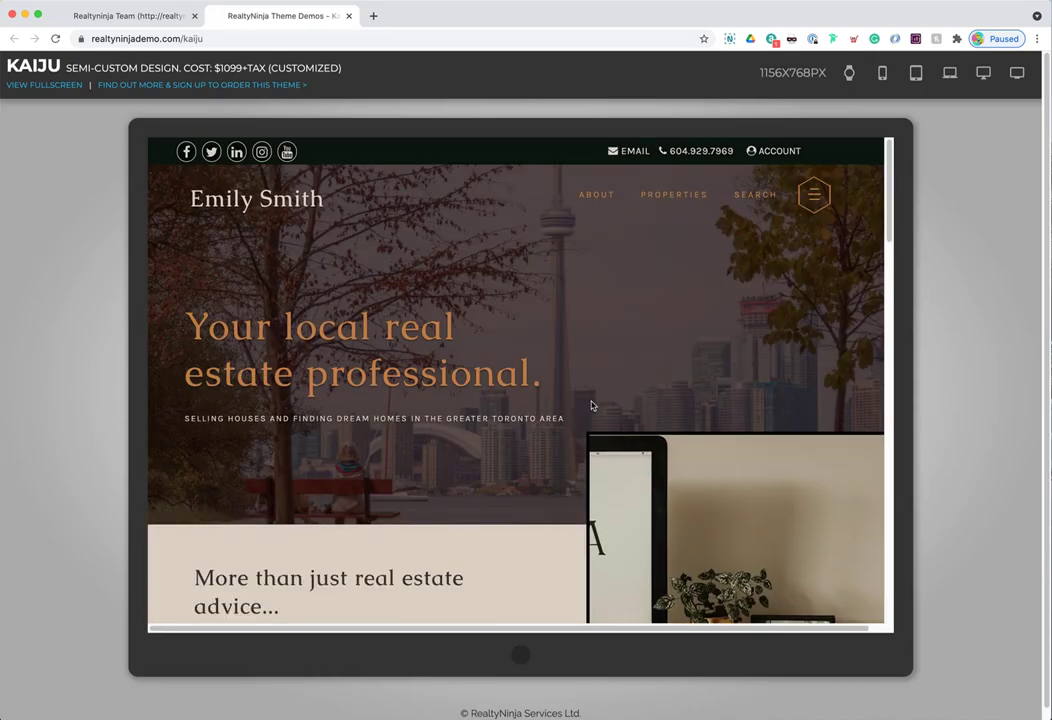
{"action": "scroll", "coordinate": [621, 432], "scroll_direction": "down", "scroll_amount": 5}
{"action": "scroll", "coordinate": [621, 432], "scroll_direction": "down", "scroll_amount": 5}
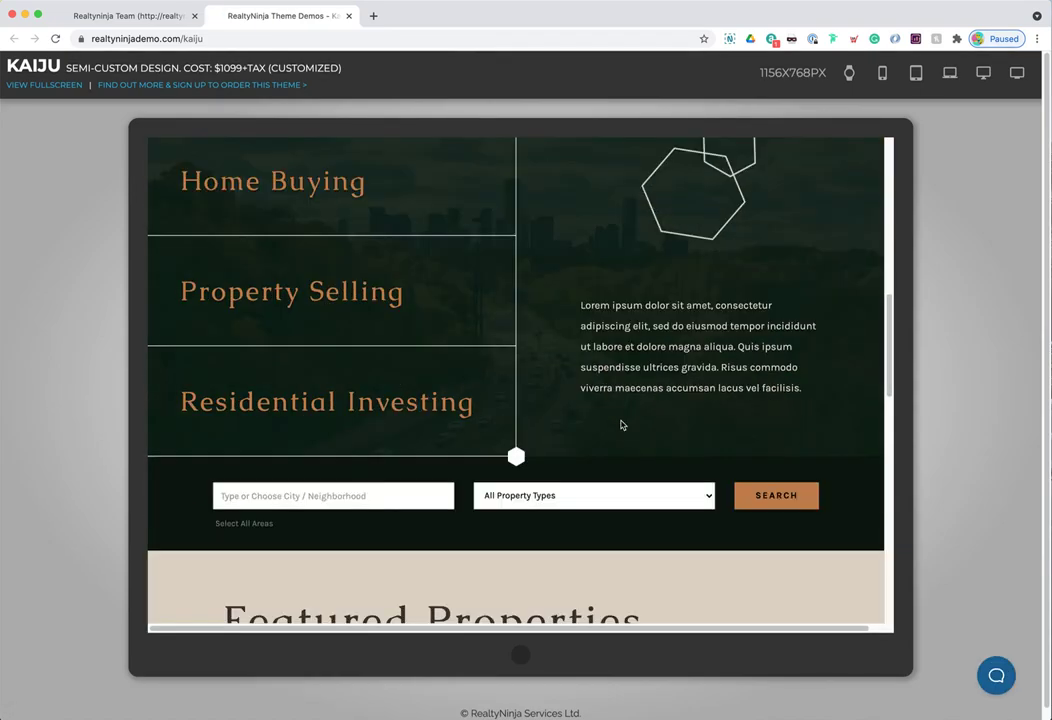
{"action": "left_click", "coordinate": [348, 16]}
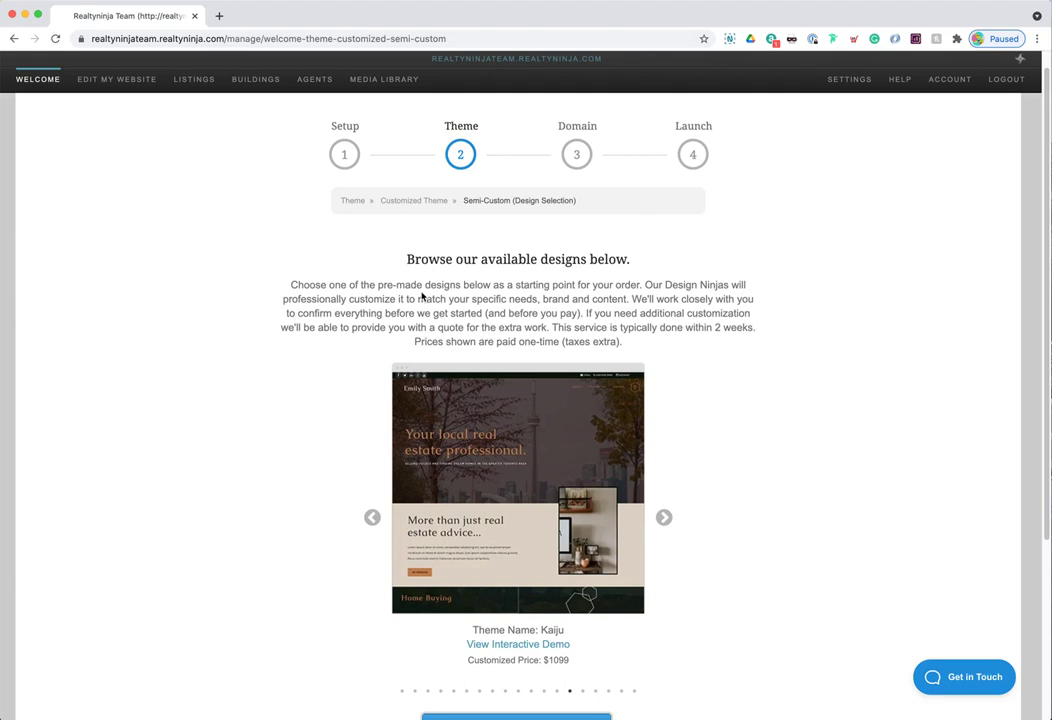
{"action": "scroll", "coordinate": [318, 502], "scroll_direction": "down", "scroll_amount": 3}
{"action": "left_click", "coordinate": [524, 584]}
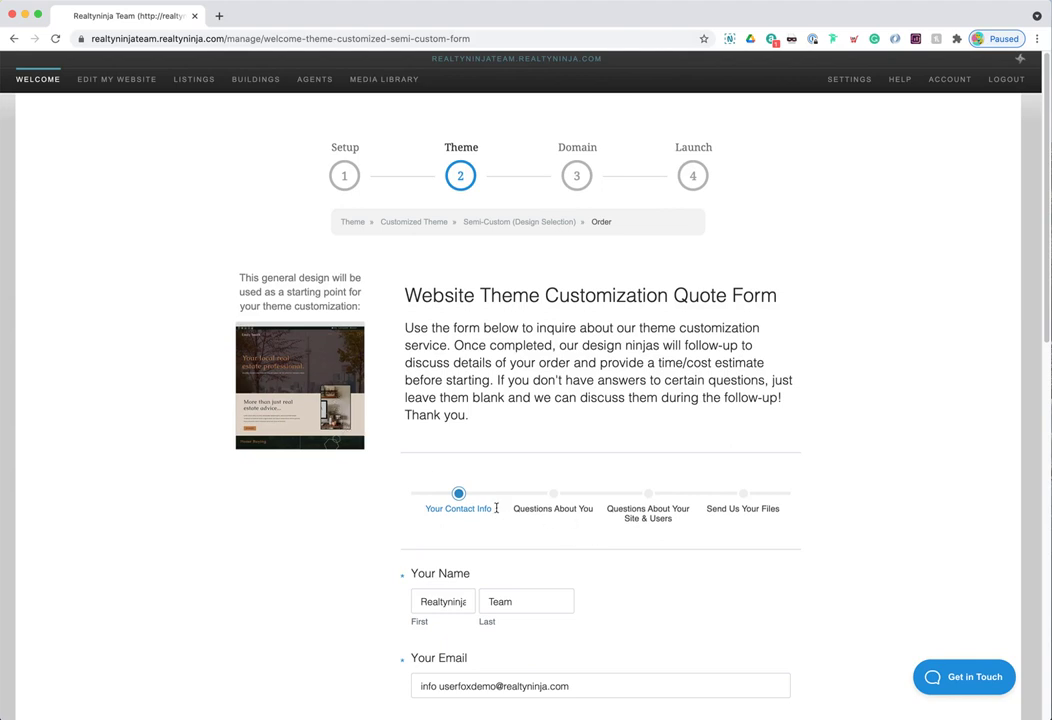
- Set the Kaiju quote form's follow-up preference to a phone call, then return to Customized Theme
{"action": "left_click_drag", "start_coordinate": [521, 509], "coordinate": [789, 514]}
{"action": "left_click", "coordinate": [701, 508]}
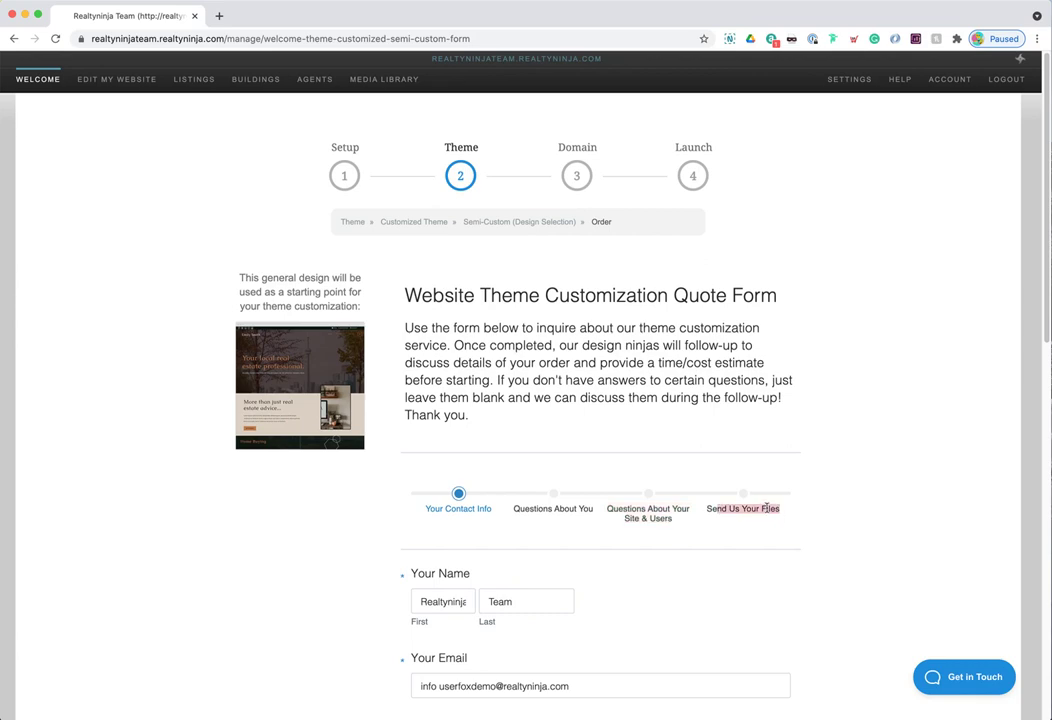
{"action": "scroll", "coordinate": [553, 525], "scroll_direction": "down", "scroll_amount": 2}
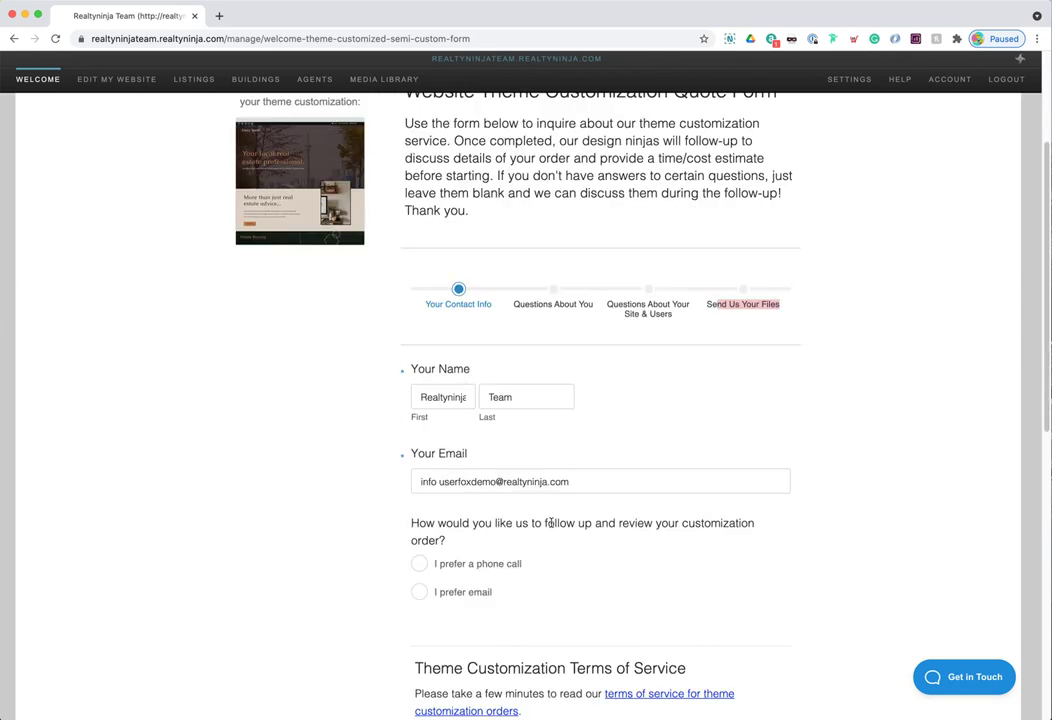
{"action": "left_click", "coordinate": [472, 565]}
{"action": "left_click", "coordinate": [461, 593]}
{"action": "left_click", "coordinate": [465, 565]}
{"action": "left_click", "coordinate": [462, 592]}
{"action": "left_click", "coordinate": [472, 564]}
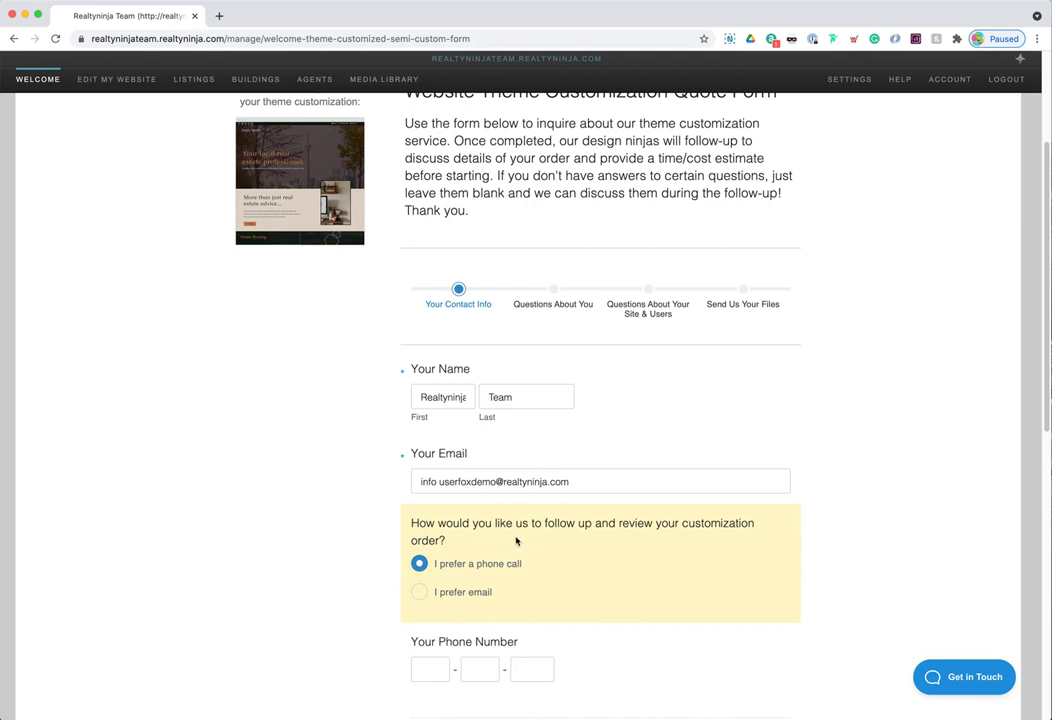
{"action": "scroll", "coordinate": [506, 529], "scroll_direction": "up", "scroll_amount": 3}
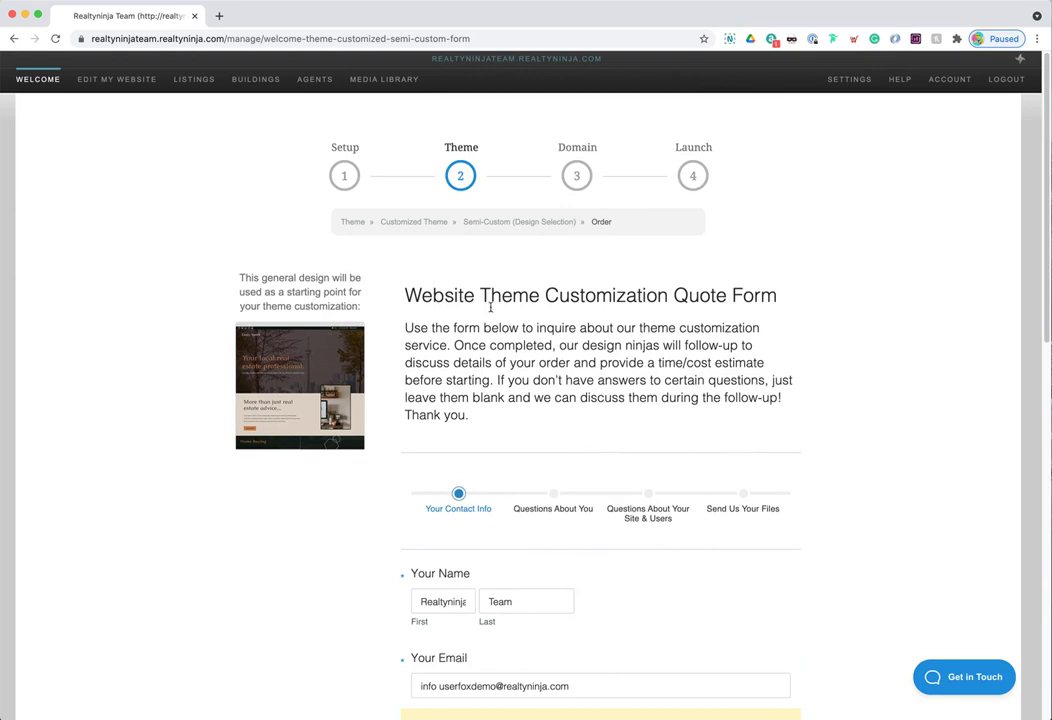
{"action": "left_click", "coordinate": [436, 224]}
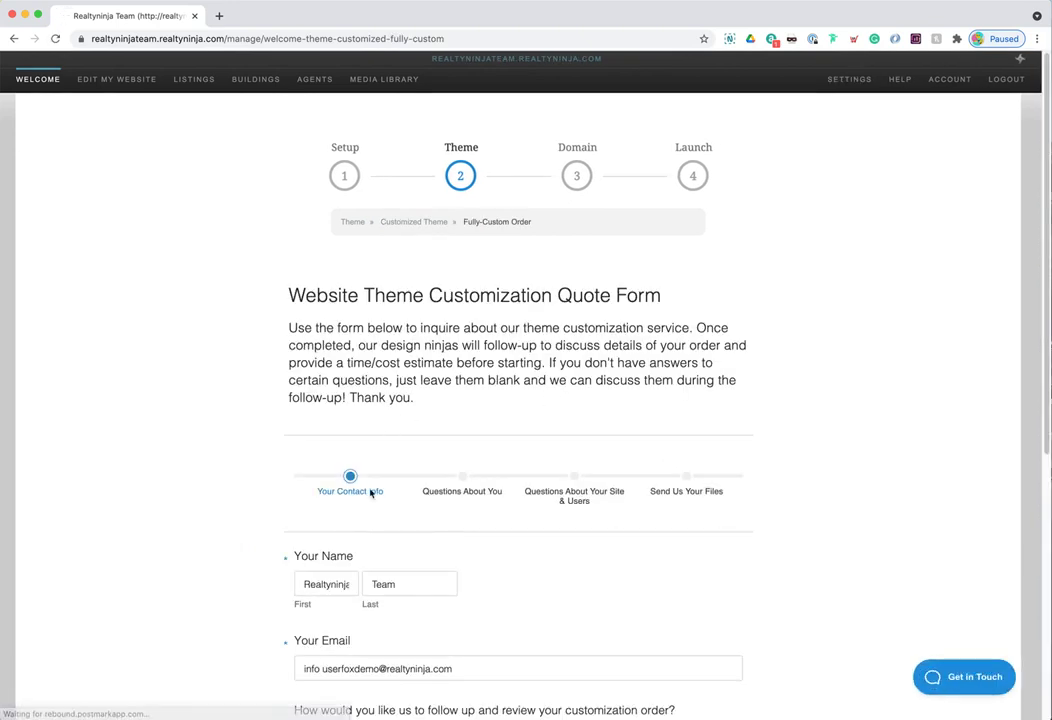
- Switch the follow-up preference to email and jump ahead to the Domain step
{"action": "scroll", "coordinate": [378, 490], "scroll_direction": "down", "scroll_amount": 2}
{"action": "scroll", "coordinate": [392, 484], "scroll_direction": "up", "scroll_amount": 2}
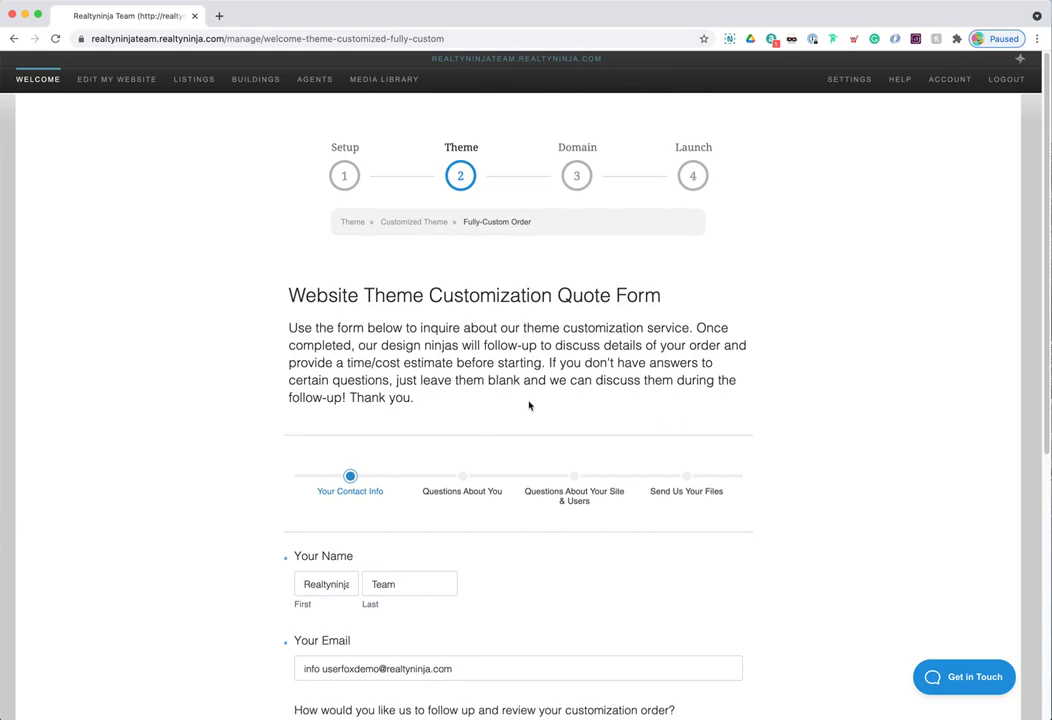
{"action": "scroll", "coordinate": [511, 430], "scroll_direction": "down", "scroll_amount": 4}
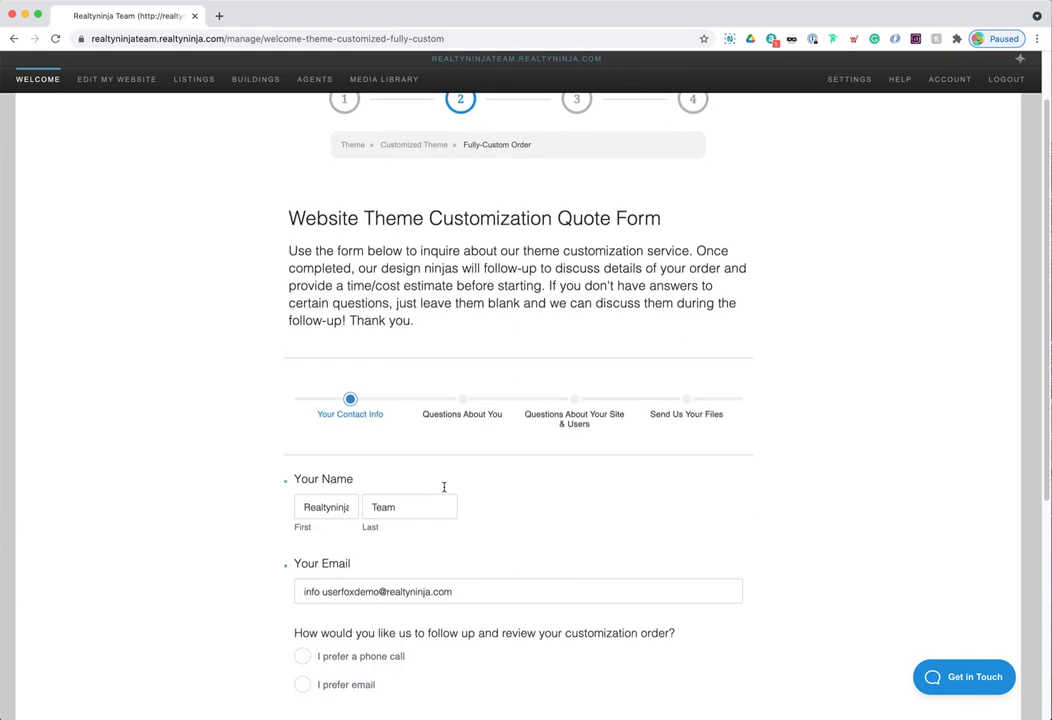
{"action": "left_click", "coordinate": [349, 380]}
{"action": "left_click", "coordinate": [354, 403]}
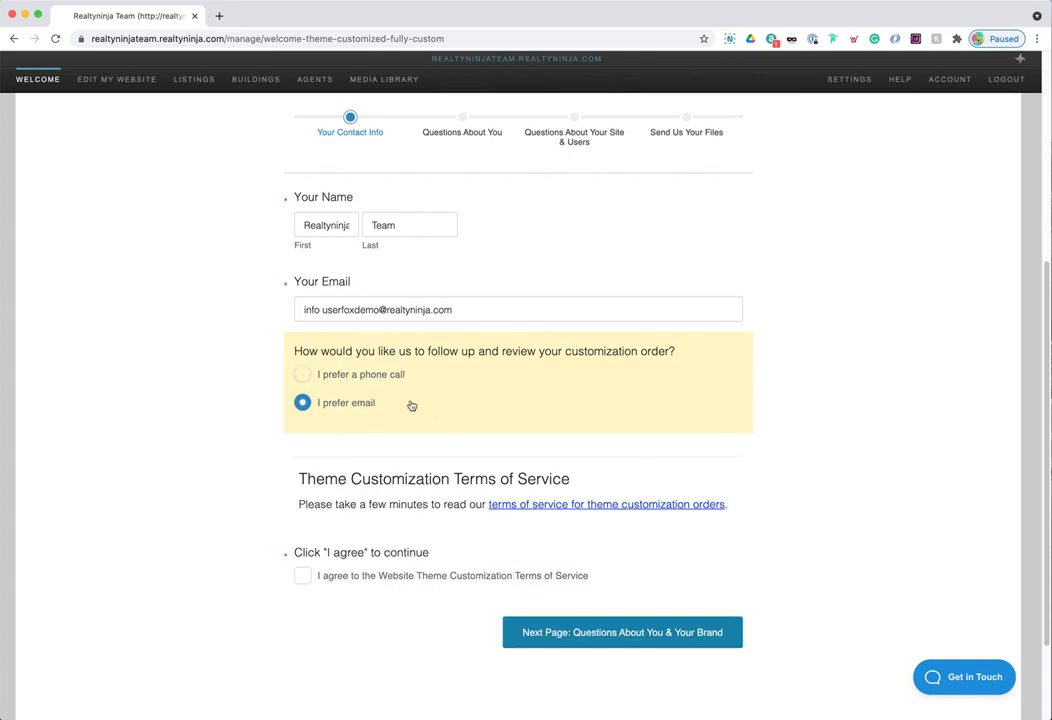
{"action": "scroll", "coordinate": [411, 362], "scroll_direction": "up", "scroll_amount": 4}
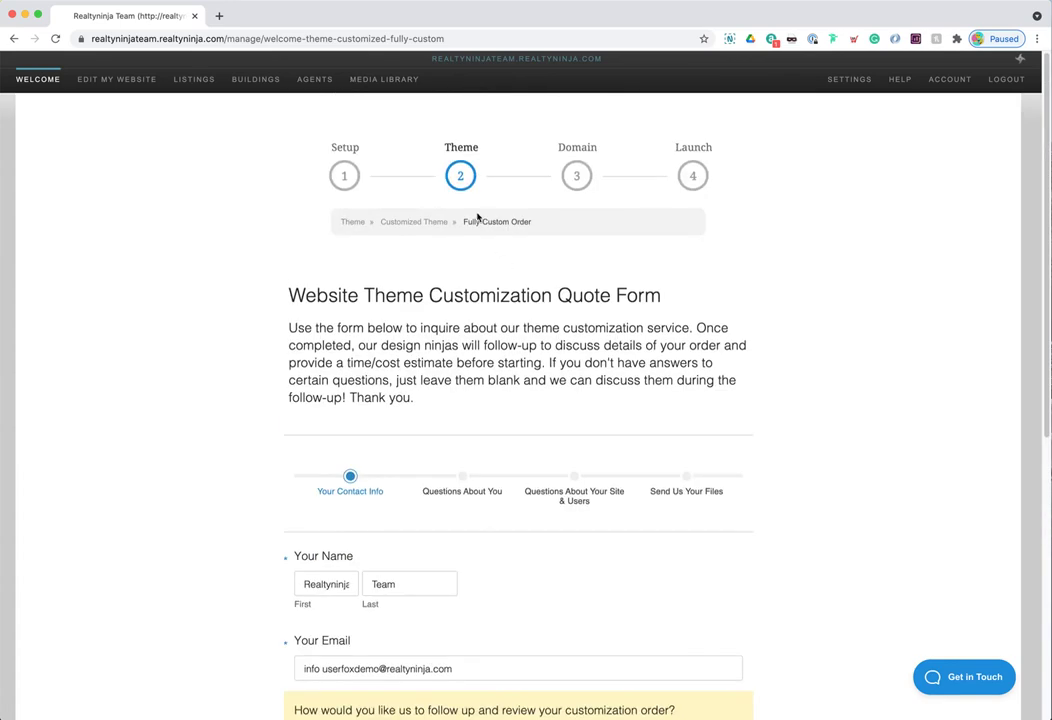
{"action": "left_click", "coordinate": [579, 178]}
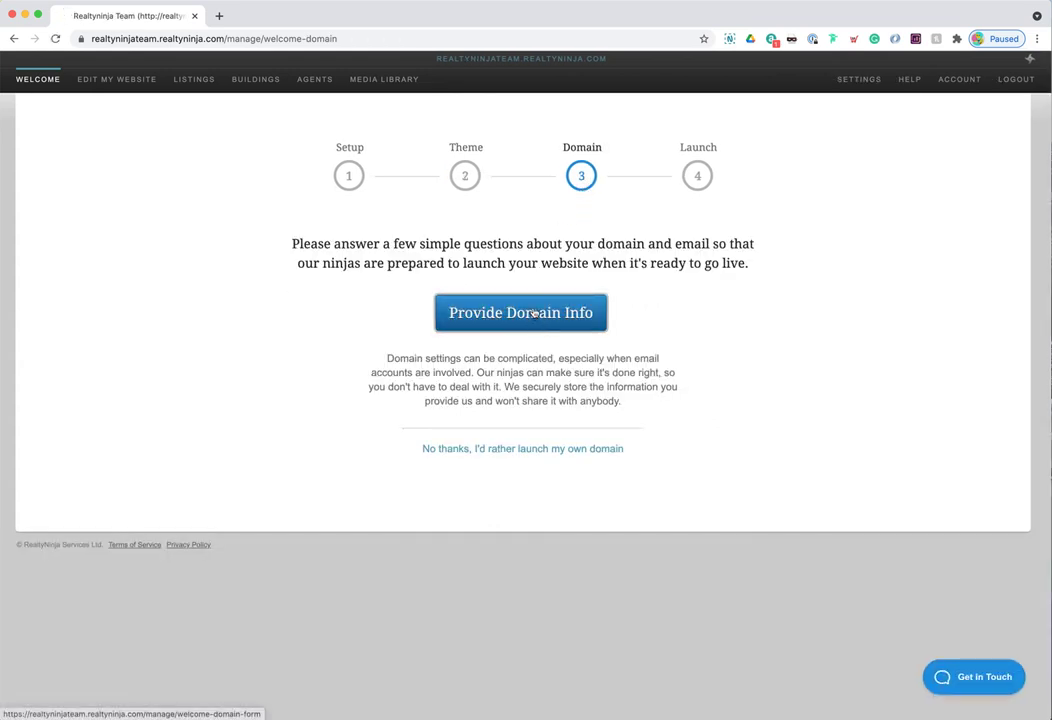
- Open the Domain & Email Information Form and point out the .realtyninja.com part of the site address
{"action": "left_click", "coordinate": [535, 313]}
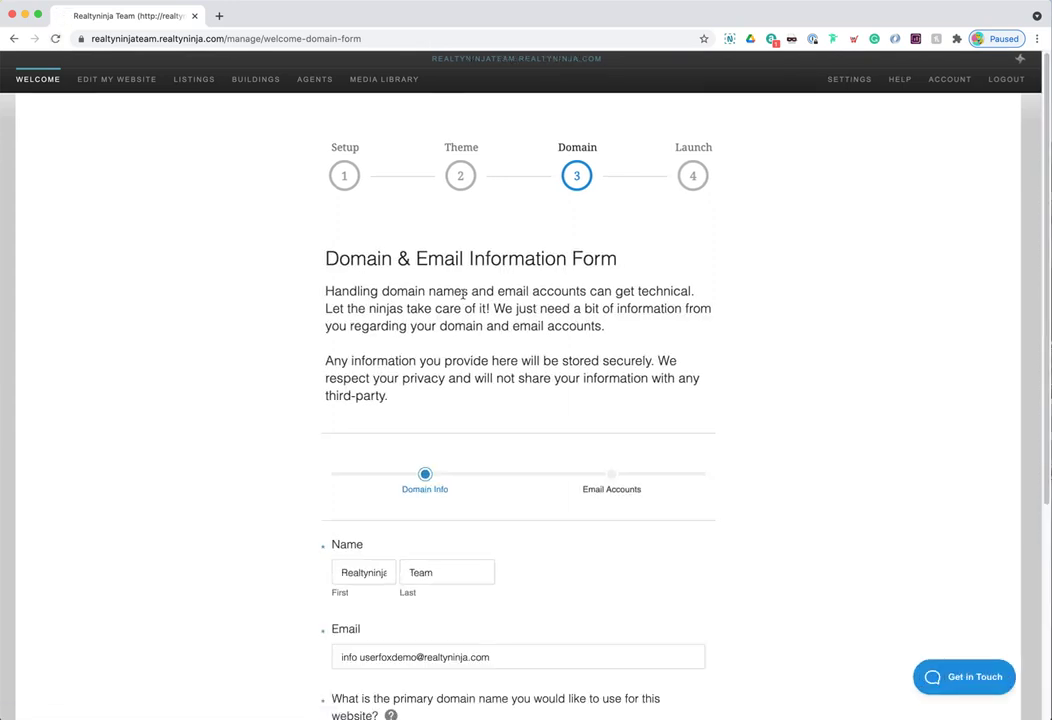
{"action": "left_click", "coordinate": [213, 38]}
{"action": "left_click", "coordinate": [239, 38]}
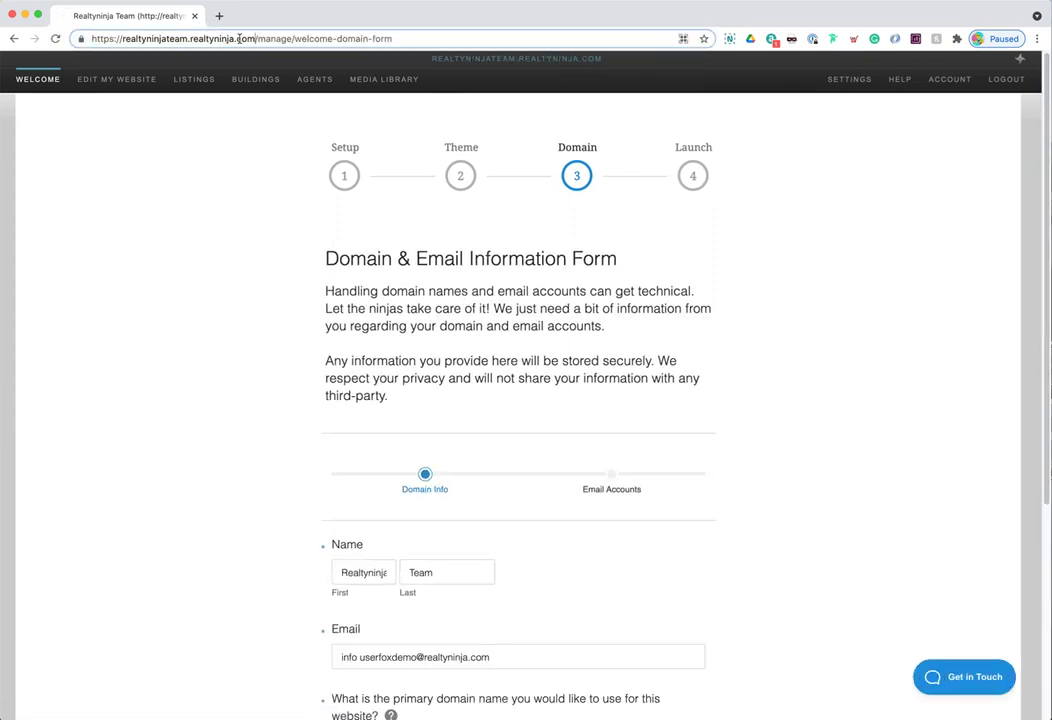
{"action": "left_click_drag", "start_coordinate": [256, 38], "coordinate": [125, 42]}
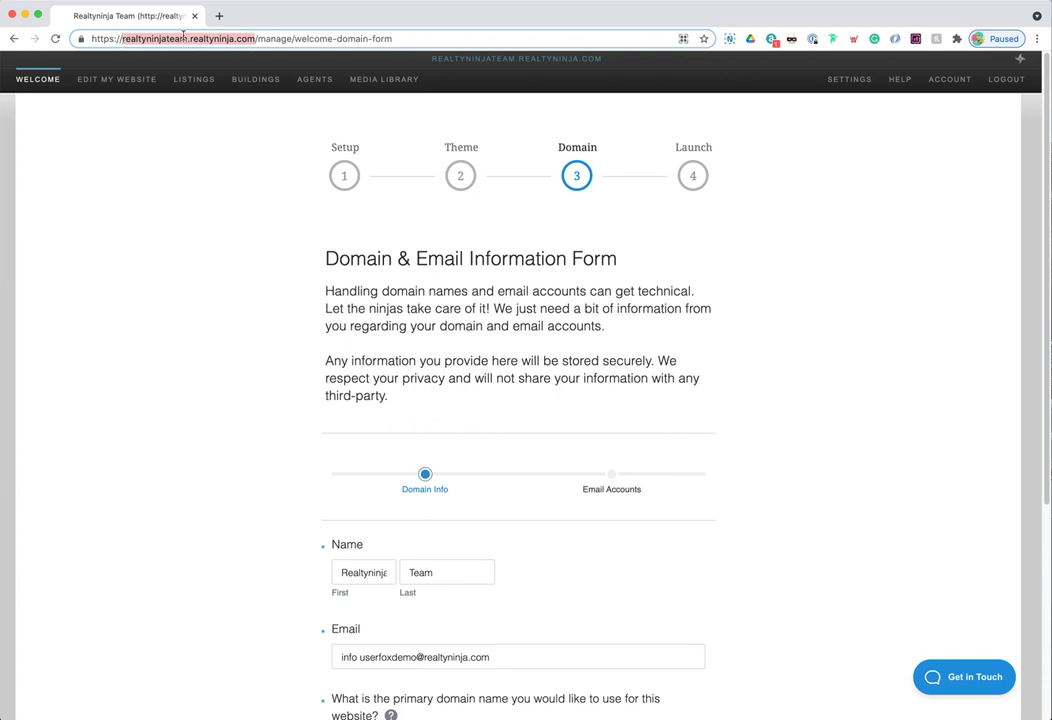
{"action": "left_click", "coordinate": [186, 38]}
{"action": "left_click_drag", "start_coordinate": [255, 38], "coordinate": [185, 38]}
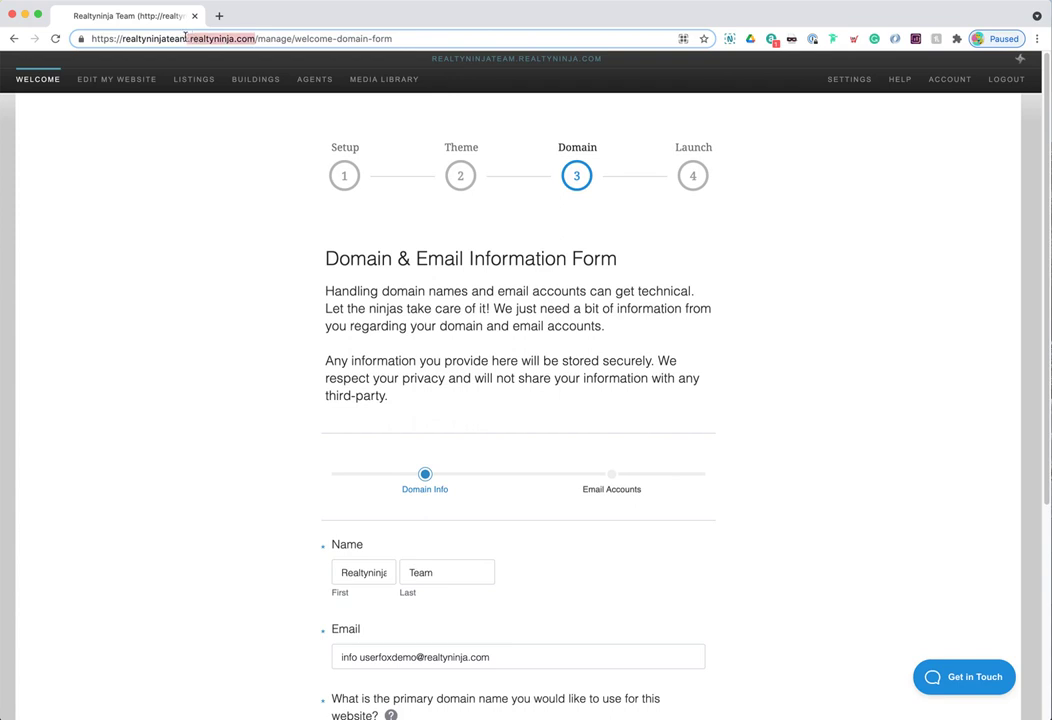
{"action": "left_click", "coordinate": [192, 161]}
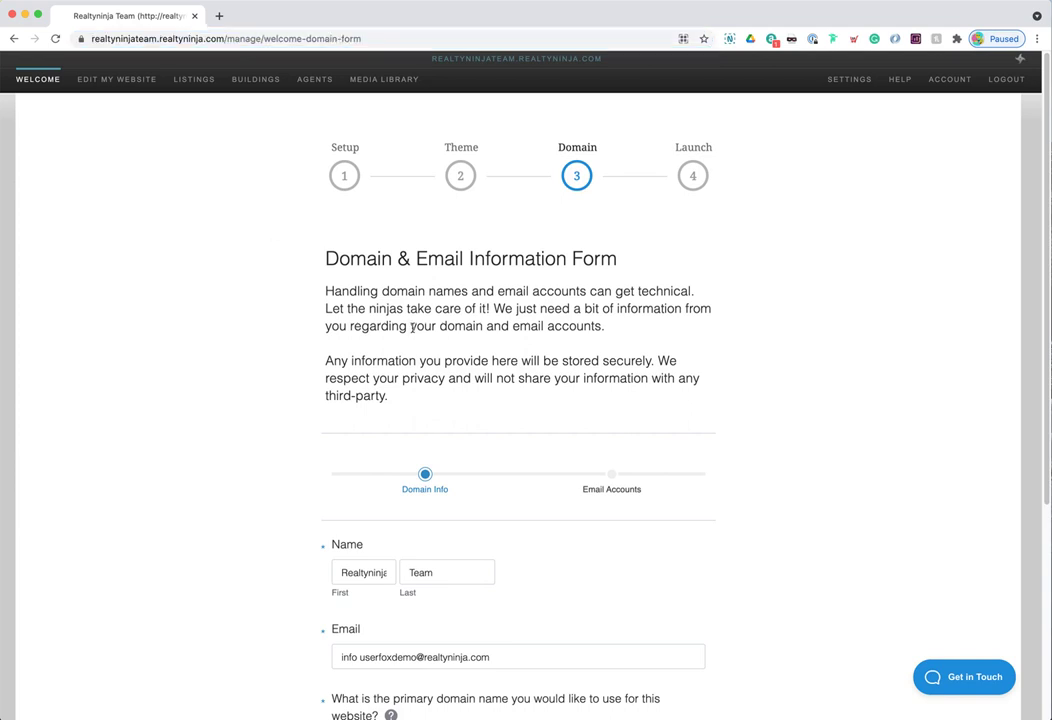
- Point out the form's intro text and the full https site address, then select the primary domain field
{"action": "left_click_drag", "start_coordinate": [341, 268], "coordinate": [641, 376]}
{"action": "left_click", "coordinate": [499, 394]}
{"action": "left_click_drag", "start_coordinate": [499, 394], "coordinate": [270, 212]}
{"action": "left_click", "coordinate": [256, 214]}
{"action": "left_click_drag", "start_coordinate": [226, 38], "coordinate": [91, 40]}
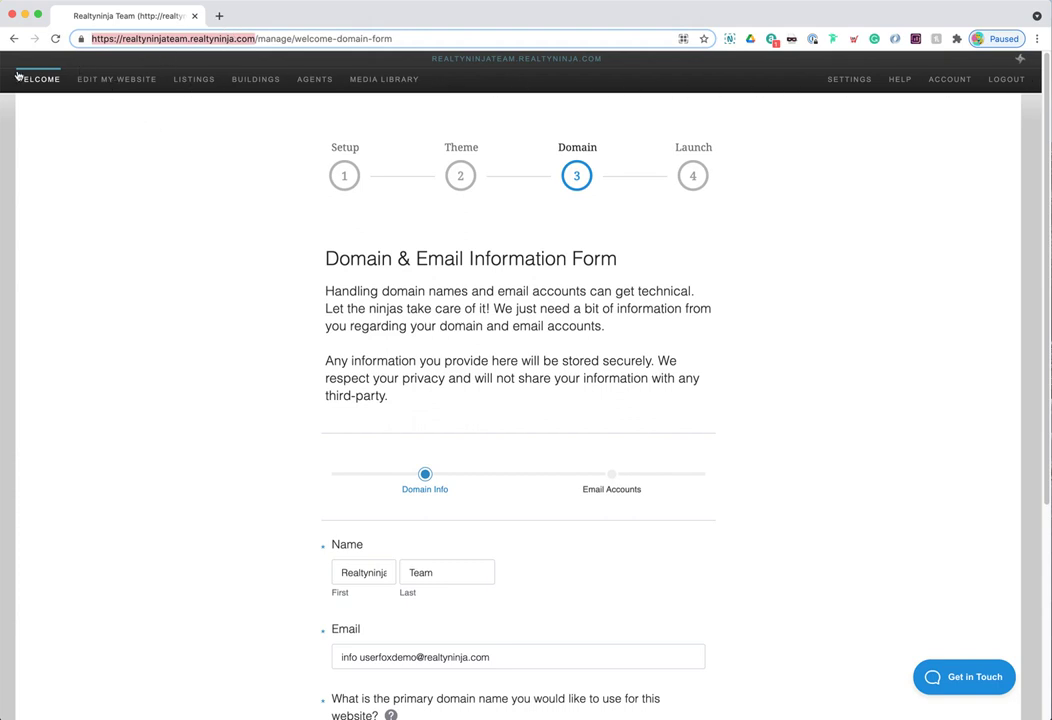
{"action": "left_click", "coordinate": [104, 40]}
{"action": "left_click_drag", "start_coordinate": [93, 39], "coordinate": [195, 36]}
{"action": "left_click", "coordinate": [256, 361]}
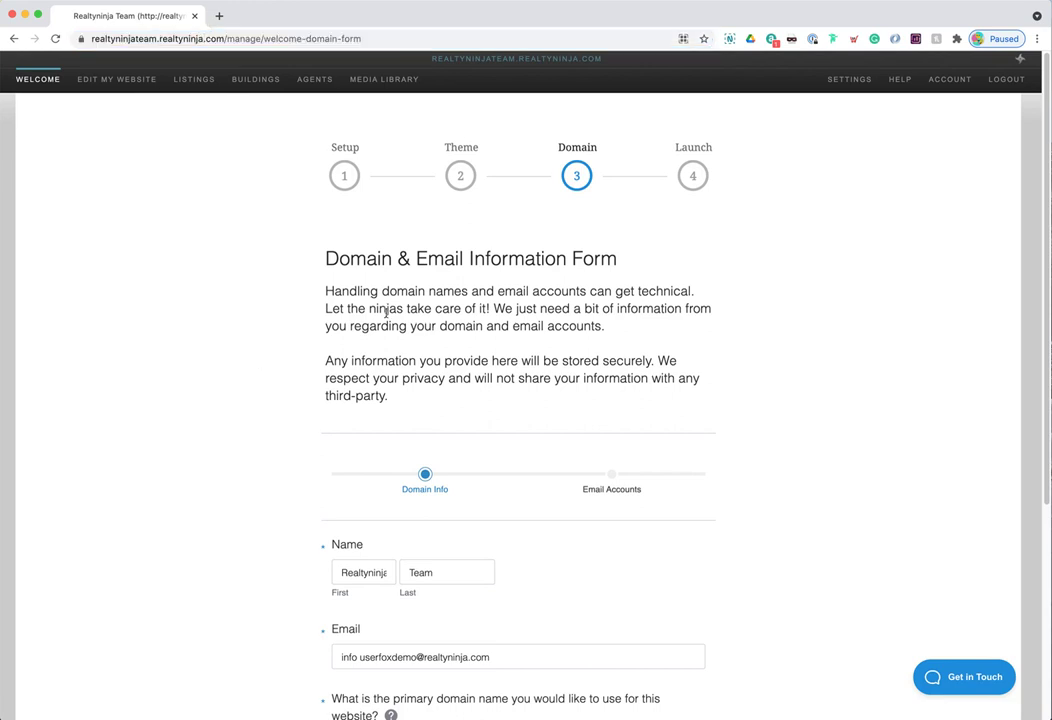
{"action": "scroll", "coordinate": [568, 481], "scroll_direction": "down", "scroll_amount": 5}
{"action": "left_click", "coordinate": [460, 526]}
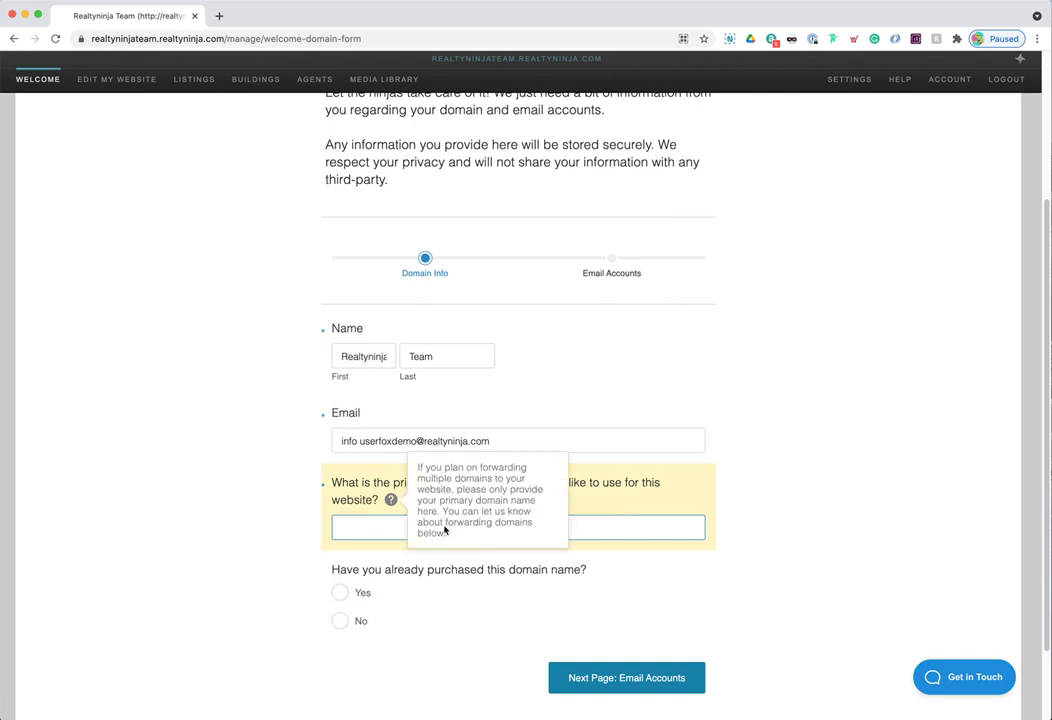
- Point out the realtyninjateam.realtyninja.com parts of the site address, then go to step 4, Launch
{"action": "scroll", "coordinate": [507, 494], "scroll_direction": "up", "scroll_amount": 5}
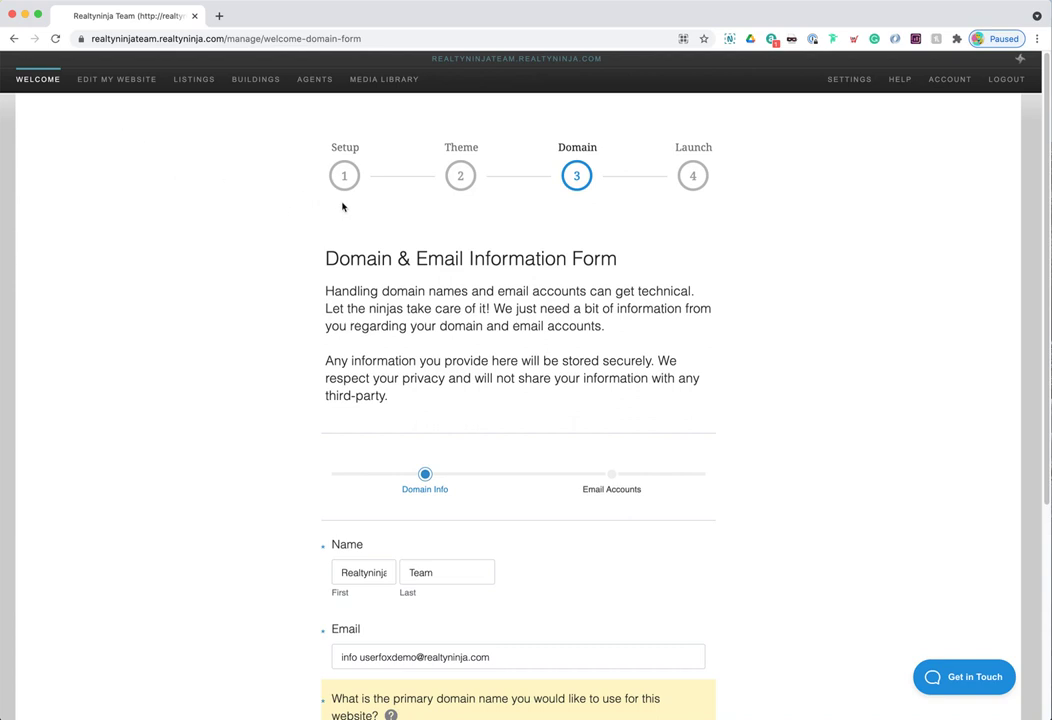
{"action": "left_click", "coordinate": [224, 40]}
{"action": "left_click", "coordinate": [227, 38]}
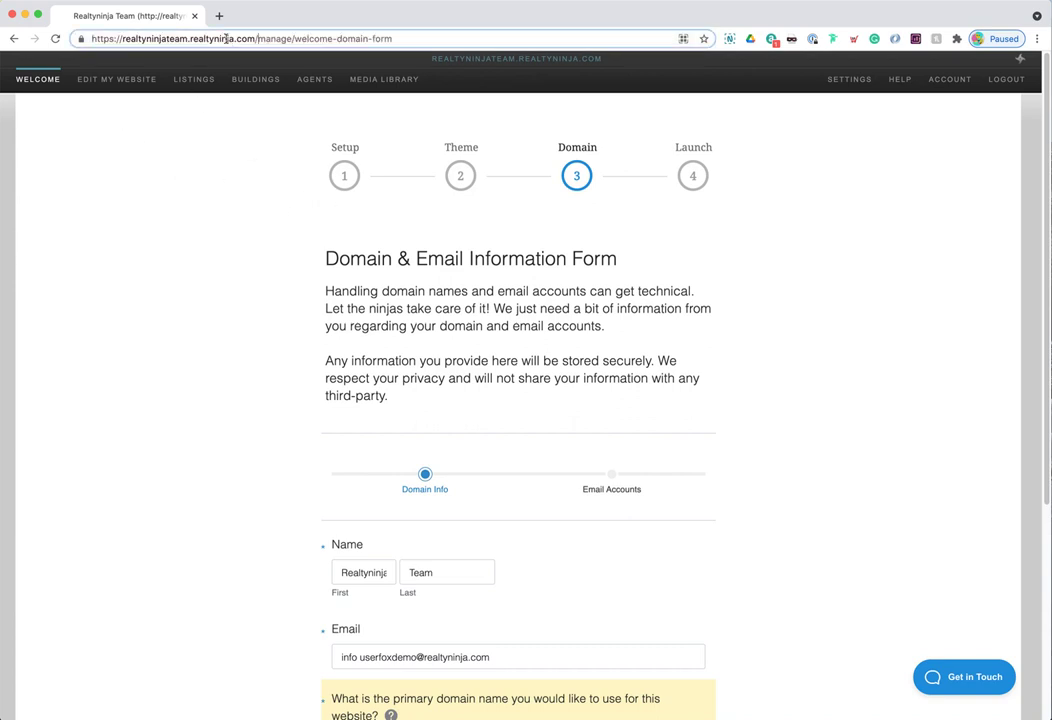
{"action": "left_click_drag", "start_coordinate": [255, 38], "coordinate": [189, 40]}
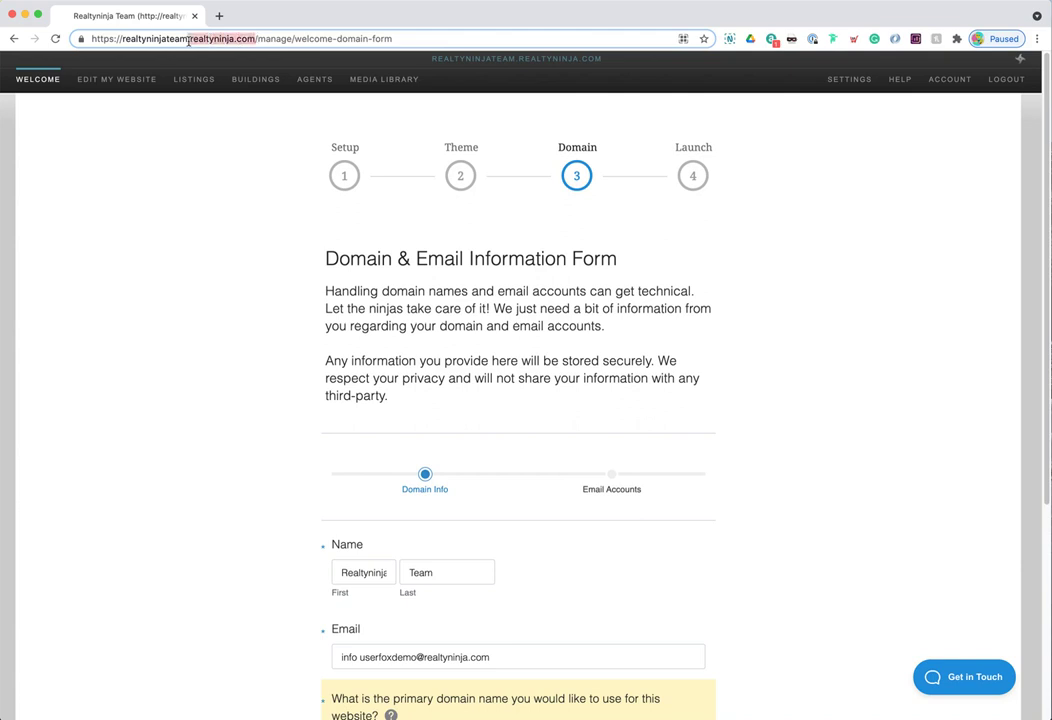
{"action": "left_click", "coordinate": [138, 40]}
{"action": "left_click_drag", "start_coordinate": [122, 40], "coordinate": [244, 39]}
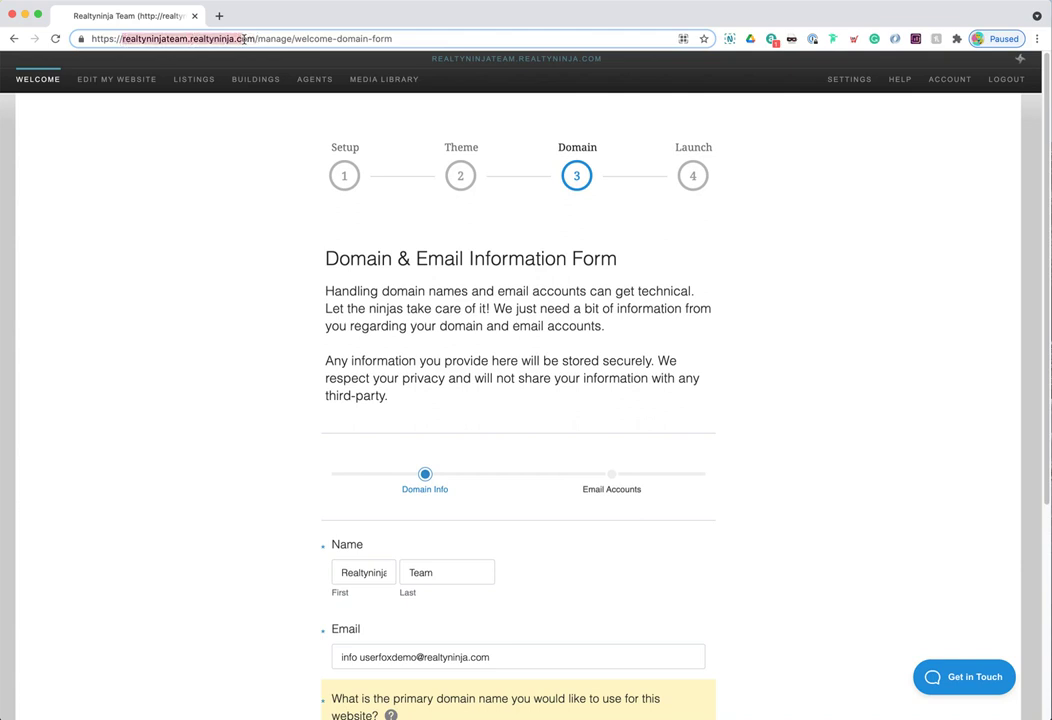
{"action": "left_click", "coordinate": [222, 190]}
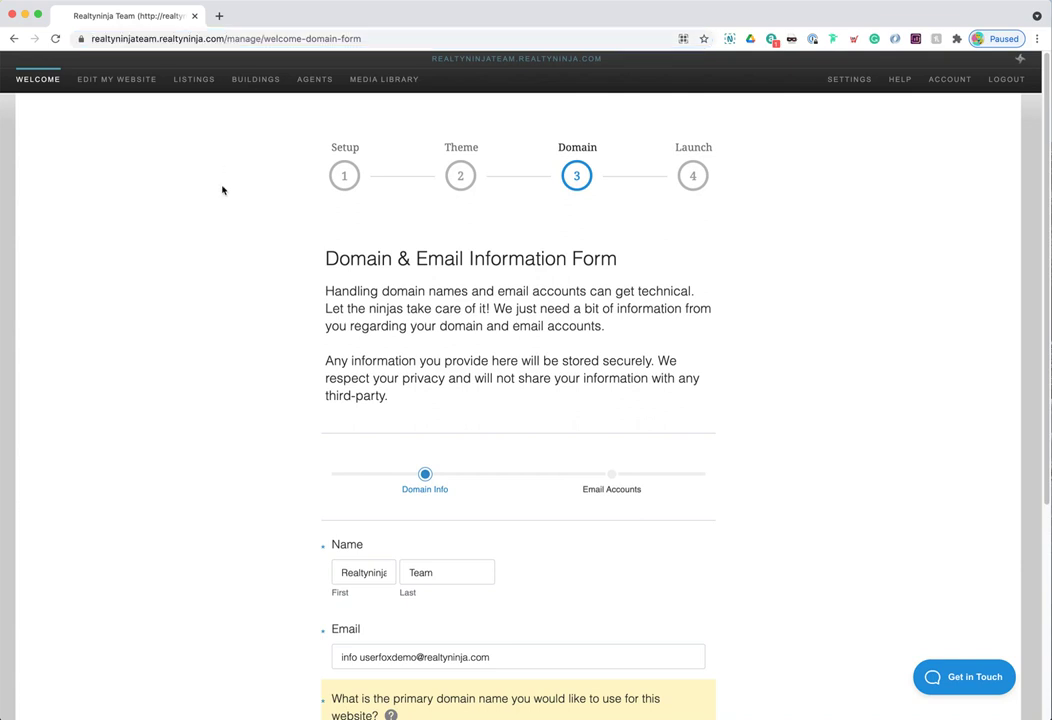
{"action": "left_click", "coordinate": [695, 176]}
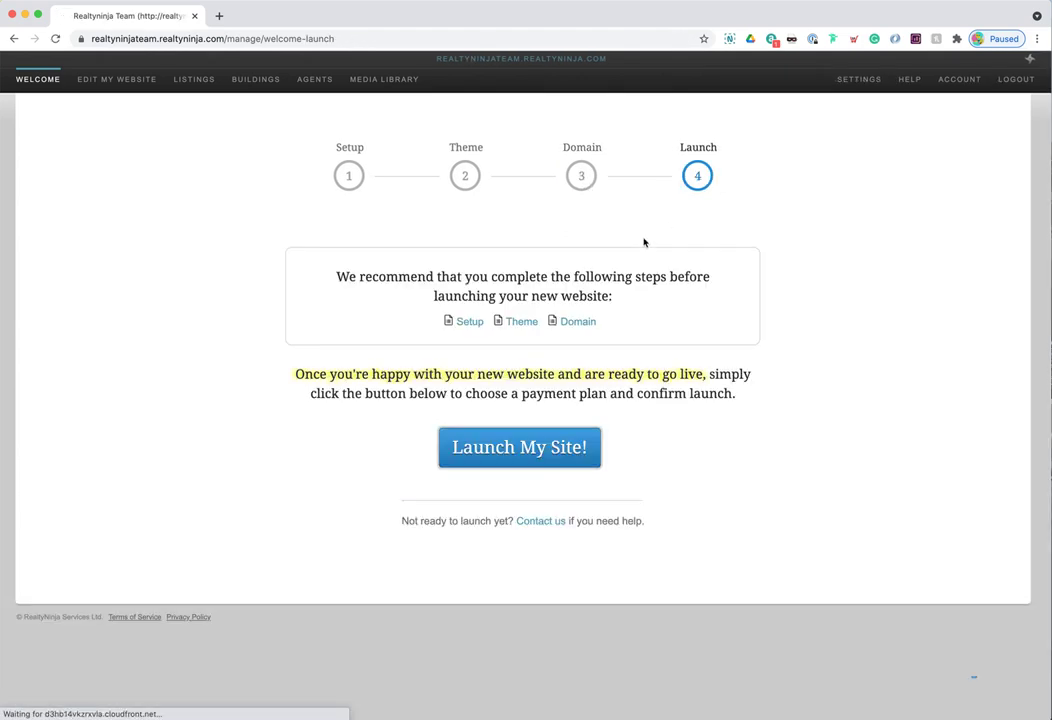
{"action": "left_click", "coordinate": [556, 449]}
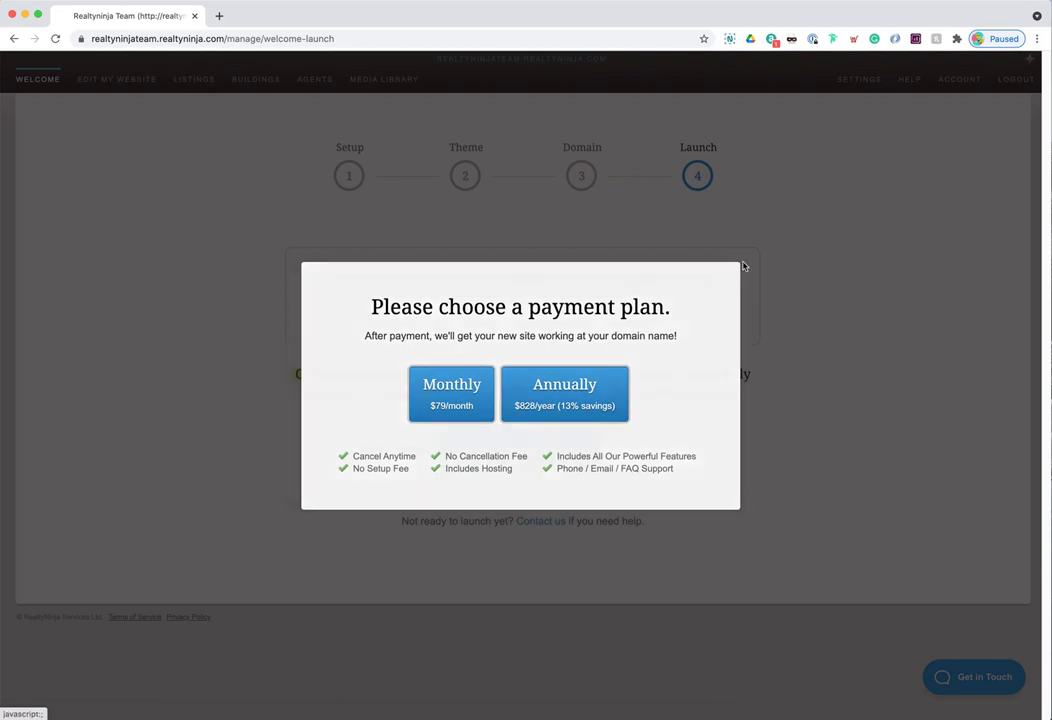
{"action": "left_click", "coordinate": [740, 263]}
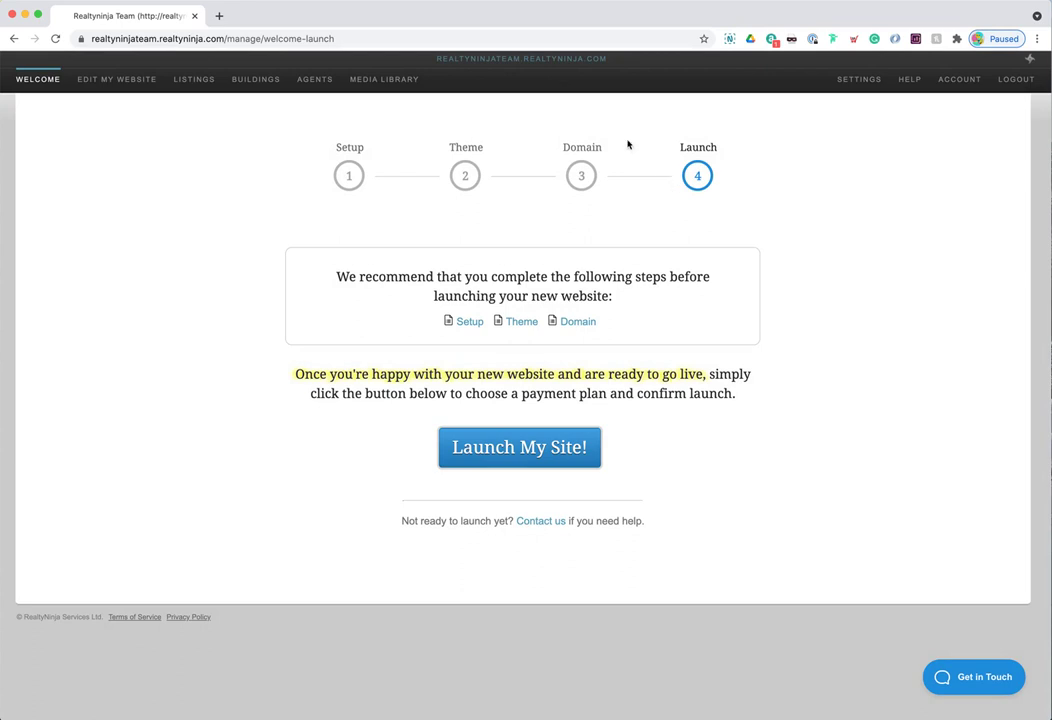
- Highlight the site's web address, then open the Home page in the editor with Edit My Website
{"action": "left_click", "coordinate": [165, 38]}
{"action": "left_click", "coordinate": [248, 38]}
{"action": "left_click_drag", "start_coordinate": [248, 38], "coordinate": [122, 38]}
{"action": "left_click", "coordinate": [167, 157]}
{"action": "left_click", "coordinate": [881, 470]}
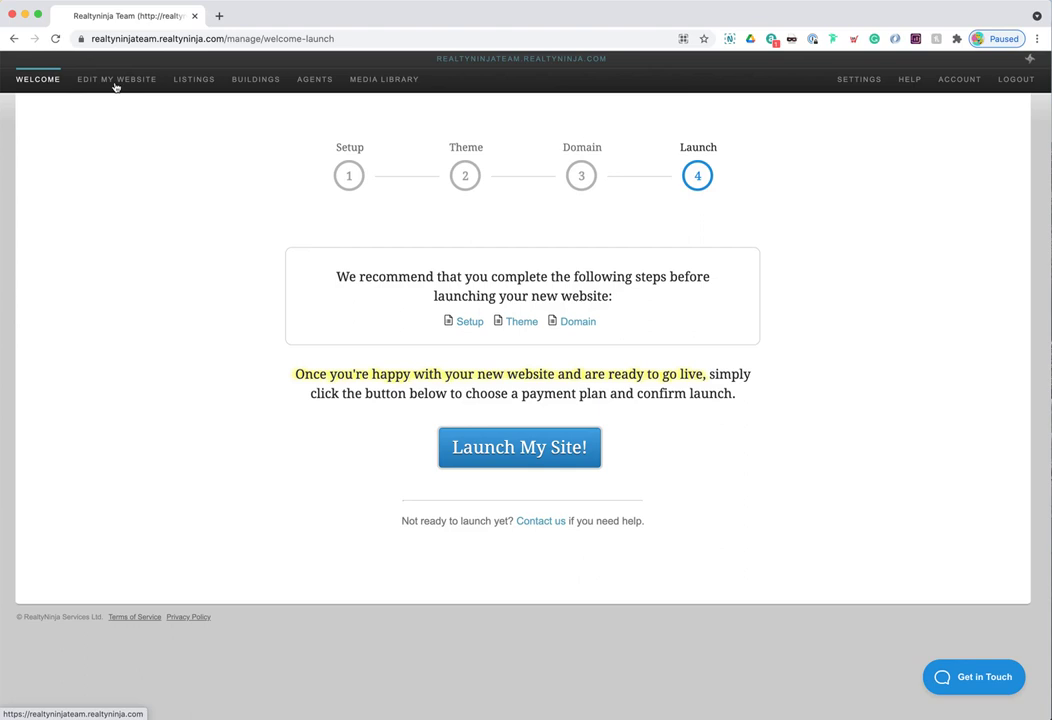
{"action": "left_click", "coordinate": [115, 80]}
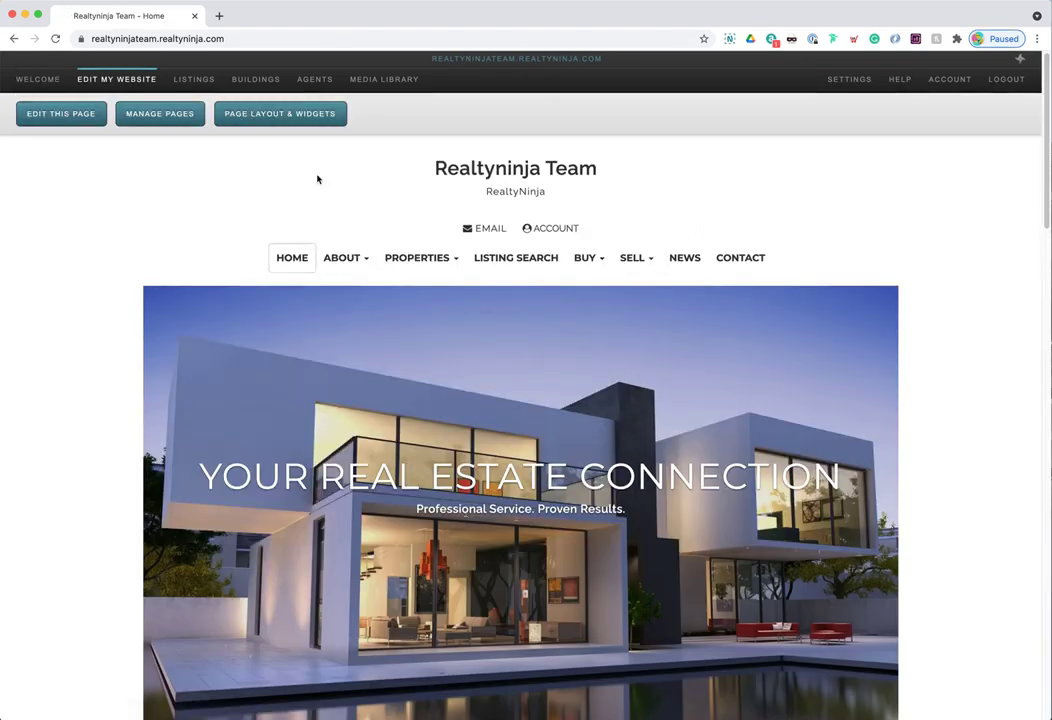
{"action": "scroll", "coordinate": [573, 392], "scroll_direction": "down", "scroll_amount": 1}
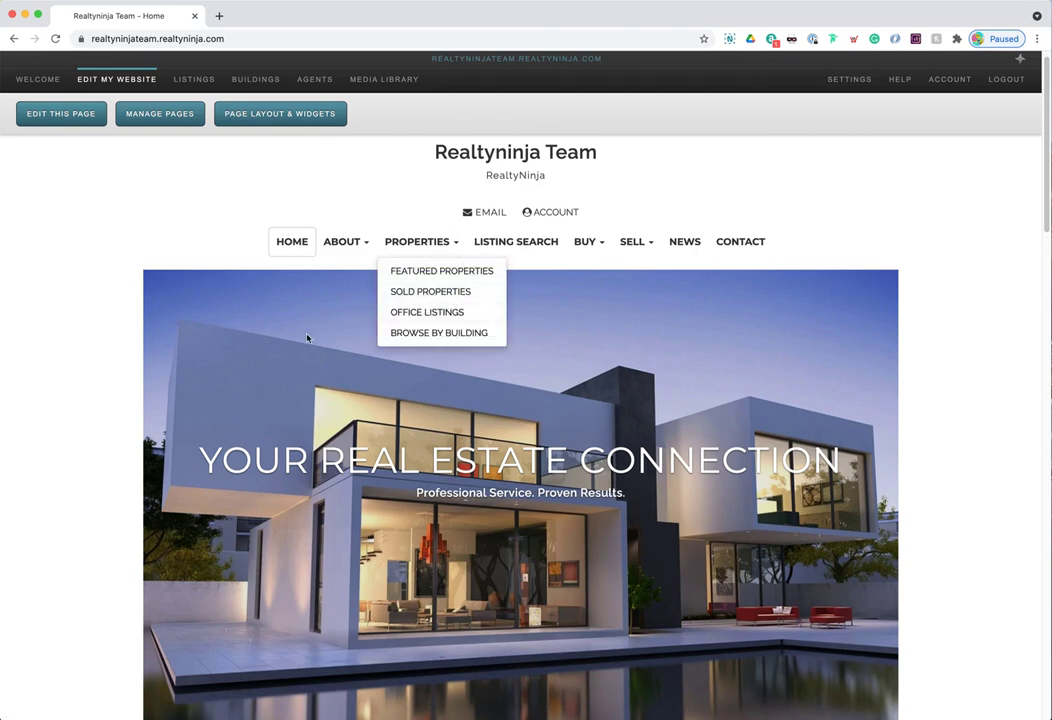
{"action": "left_click", "coordinate": [39, 79]}
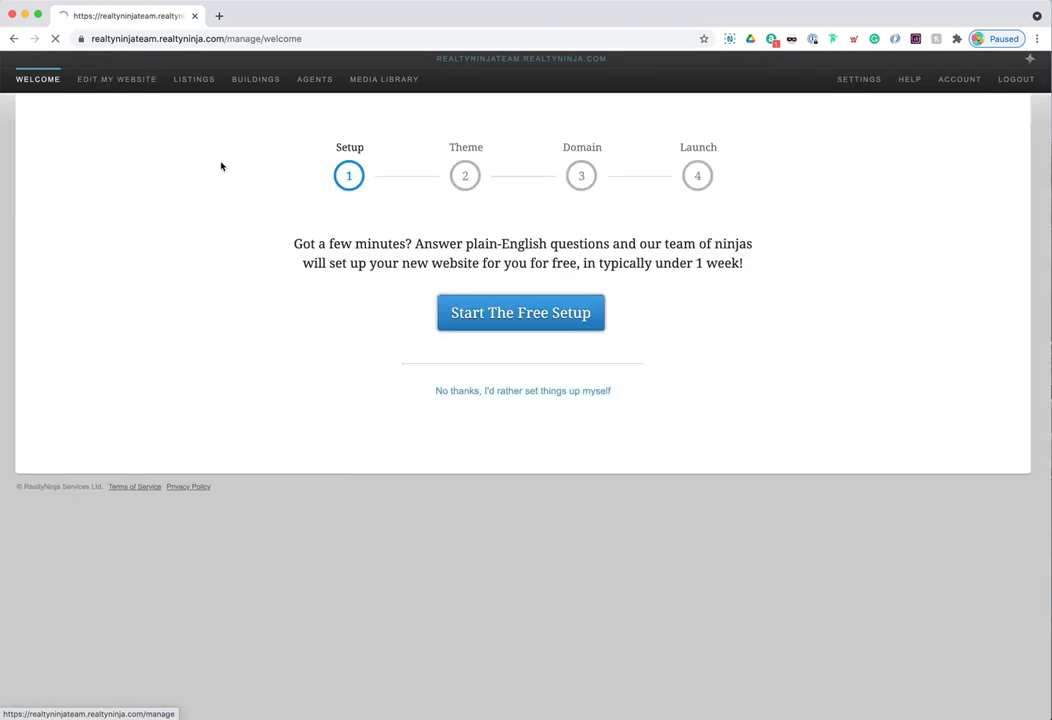
{"action": "left_click", "coordinate": [82, 79]}
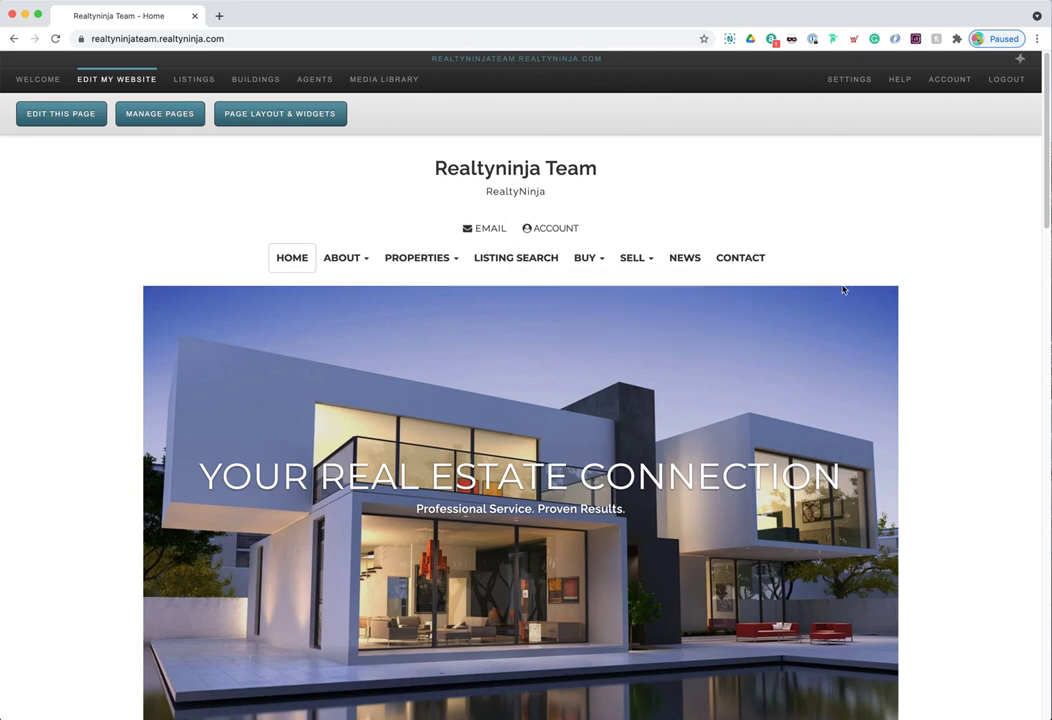
{"action": "scroll", "coordinate": [845, 283], "scroll_direction": "down", "scroll_amount": 1}
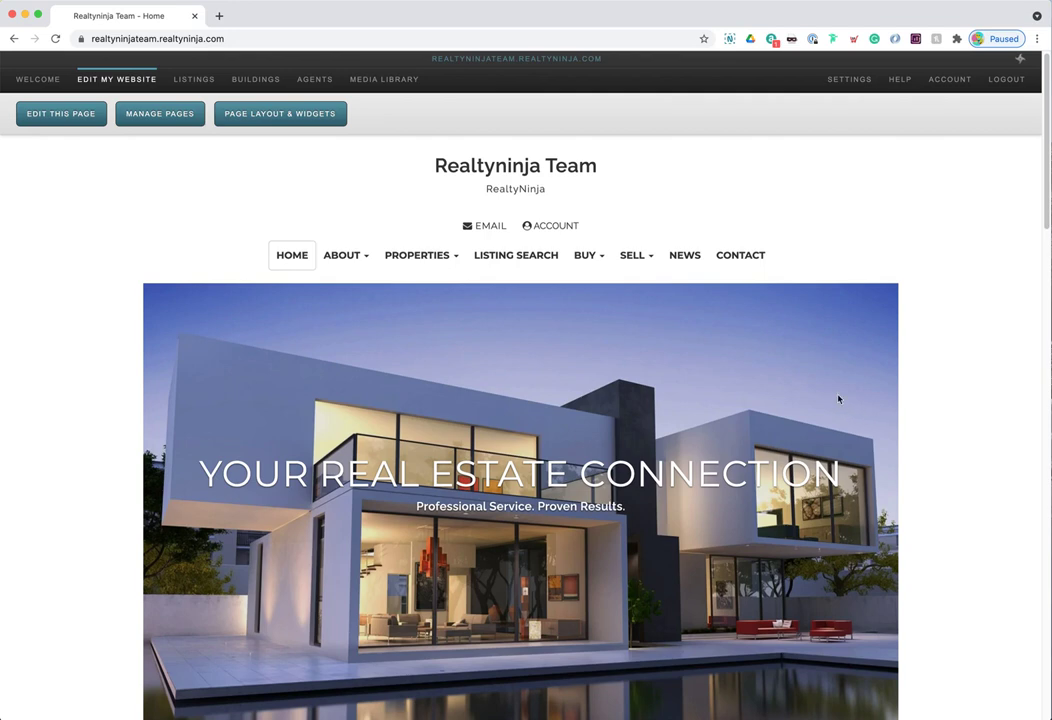
{"action": "left_click_drag", "start_coordinate": [432, 165], "coordinate": [704, 246]}
{"action": "left_click_drag", "start_coordinate": [596, 398], "coordinate": [432, 452]}
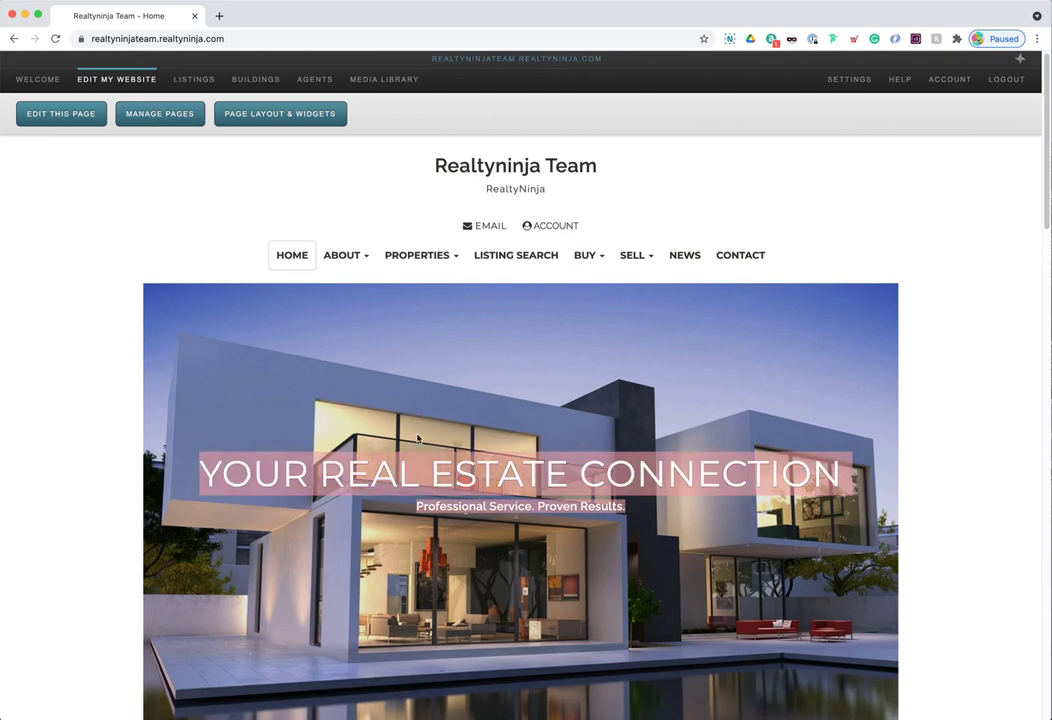
{"action": "left_click", "coordinate": [664, 463]}
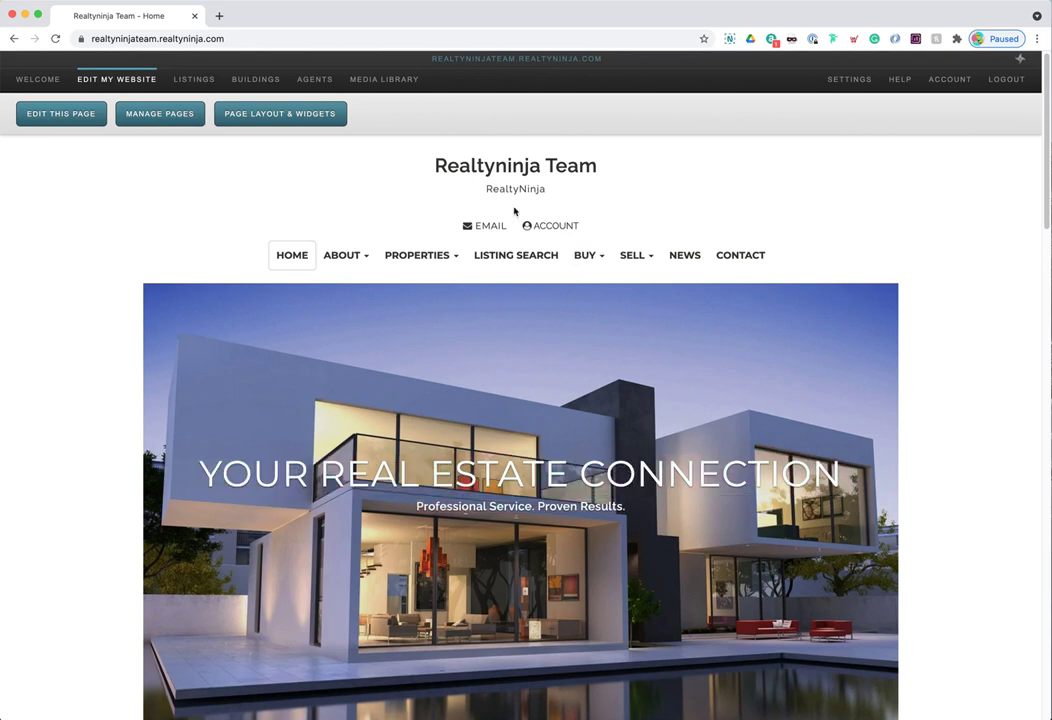
{"action": "key", "text": "super+a"}
{"action": "left_click", "coordinate": [672, 188]}
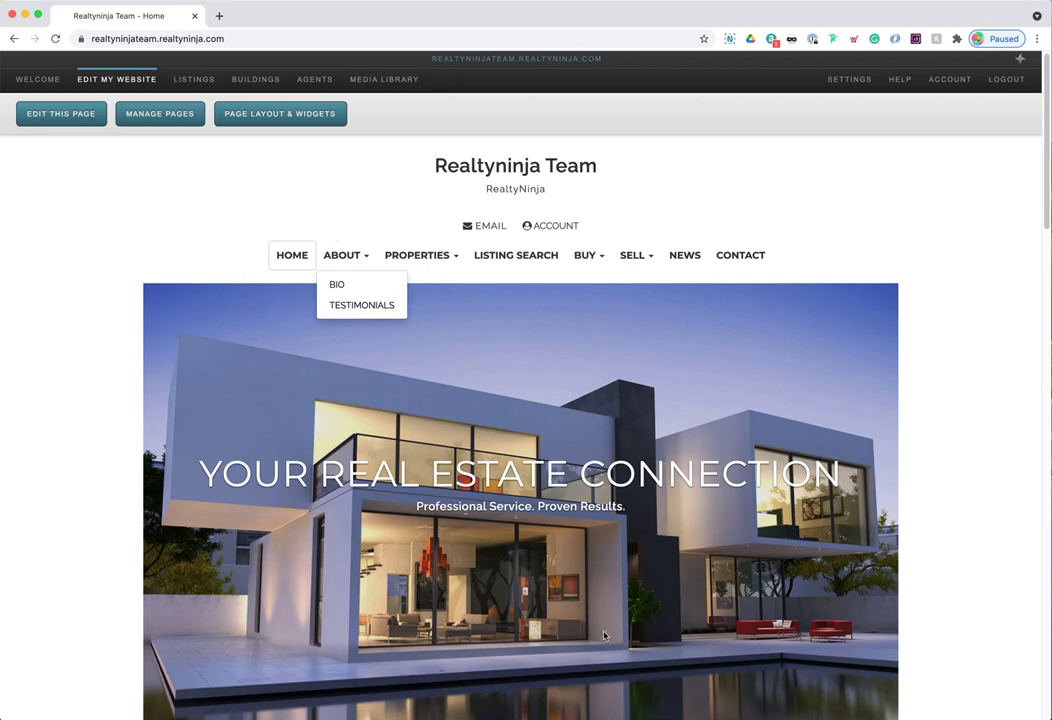
{"action": "scroll", "coordinate": [707, 516], "scroll_direction": "down", "scroll_amount": 1}
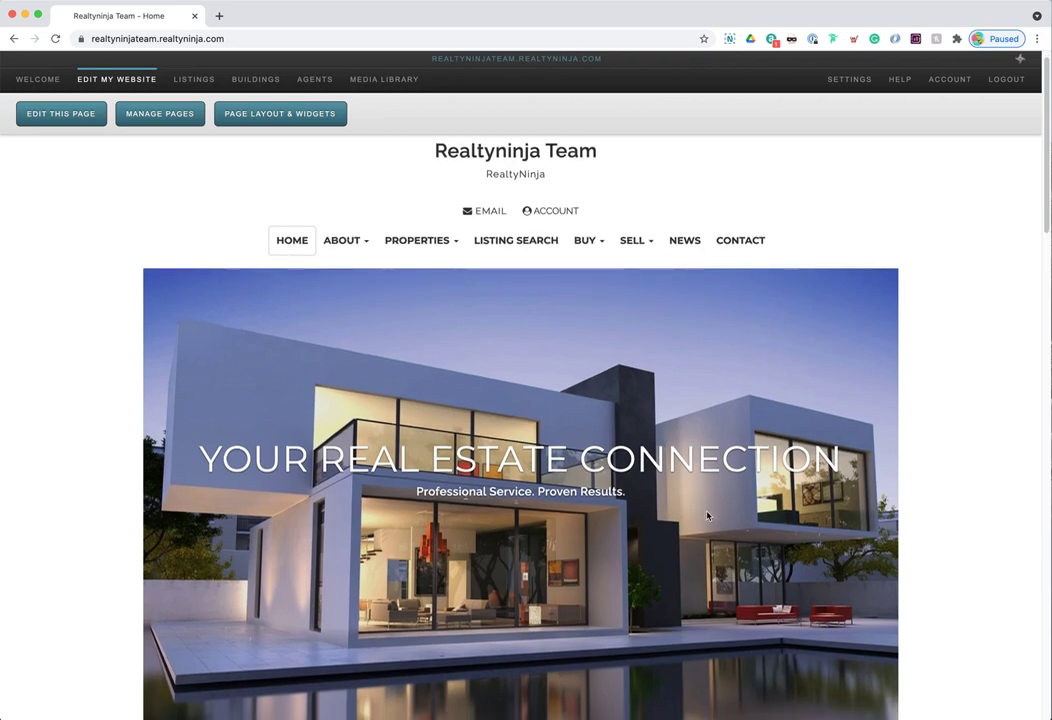
{"action": "scroll", "coordinate": [707, 516], "scroll_direction": "down", "scroll_amount": 4}
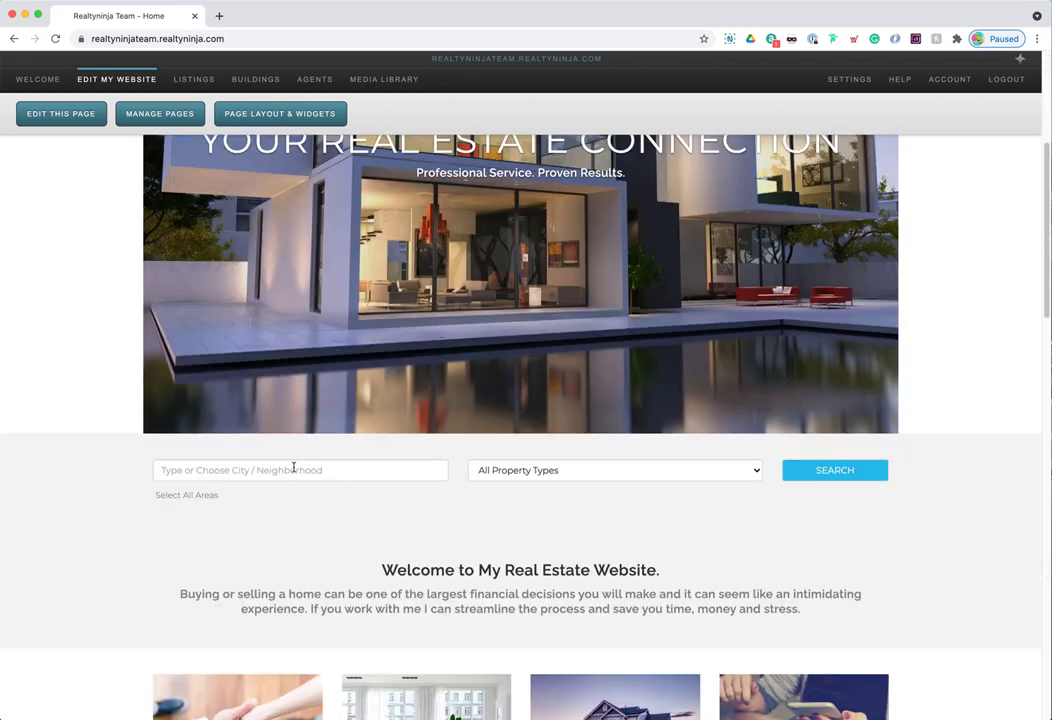
- Add Edmonds BE as the listing search area and limit the property type to Houses
{"action": "left_click", "coordinate": [293, 469]}
{"action": "scroll", "coordinate": [290, 540], "scroll_direction": "down", "scroll_amount": 5}
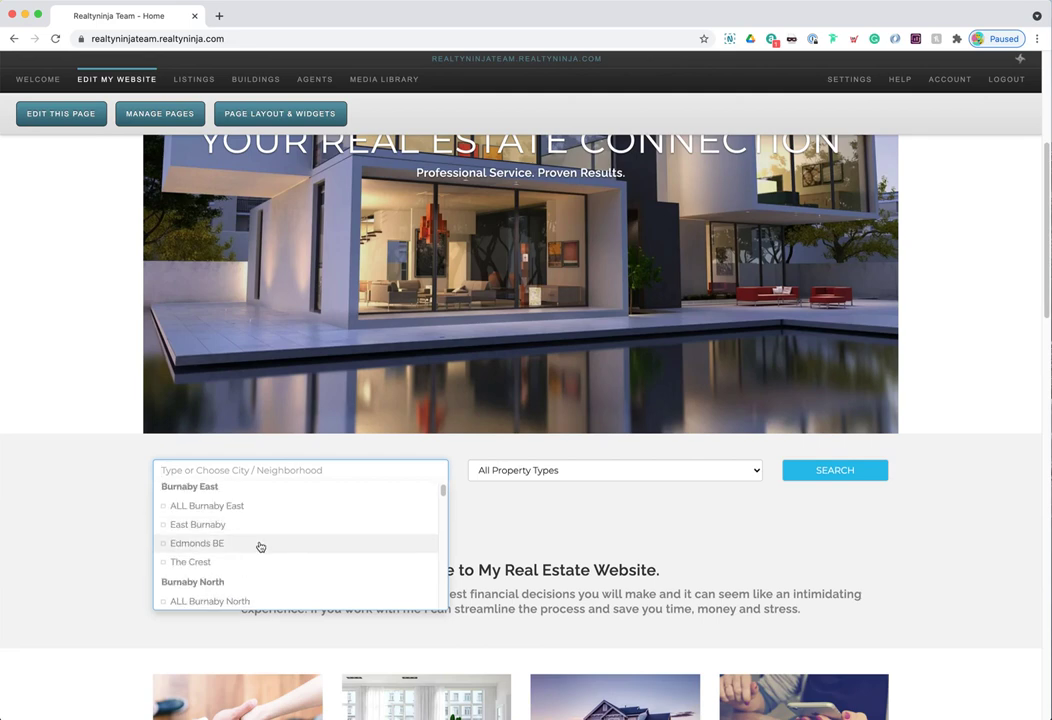
{"action": "left_click", "coordinate": [260, 546]}
{"action": "left_click", "coordinate": [554, 477]}
{"action": "left_click", "coordinate": [545, 499]}
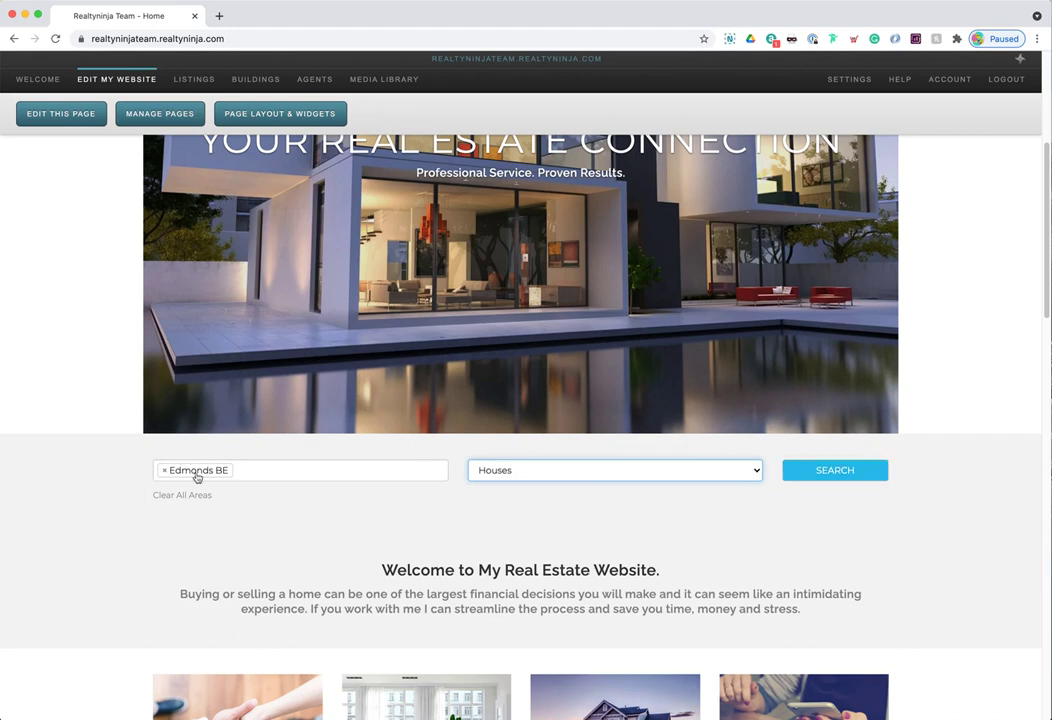
- Highlight the Welcome to My Real Estate Website heading and paragraph
{"action": "scroll", "coordinate": [374, 481], "scroll_direction": "down", "scroll_amount": 2}
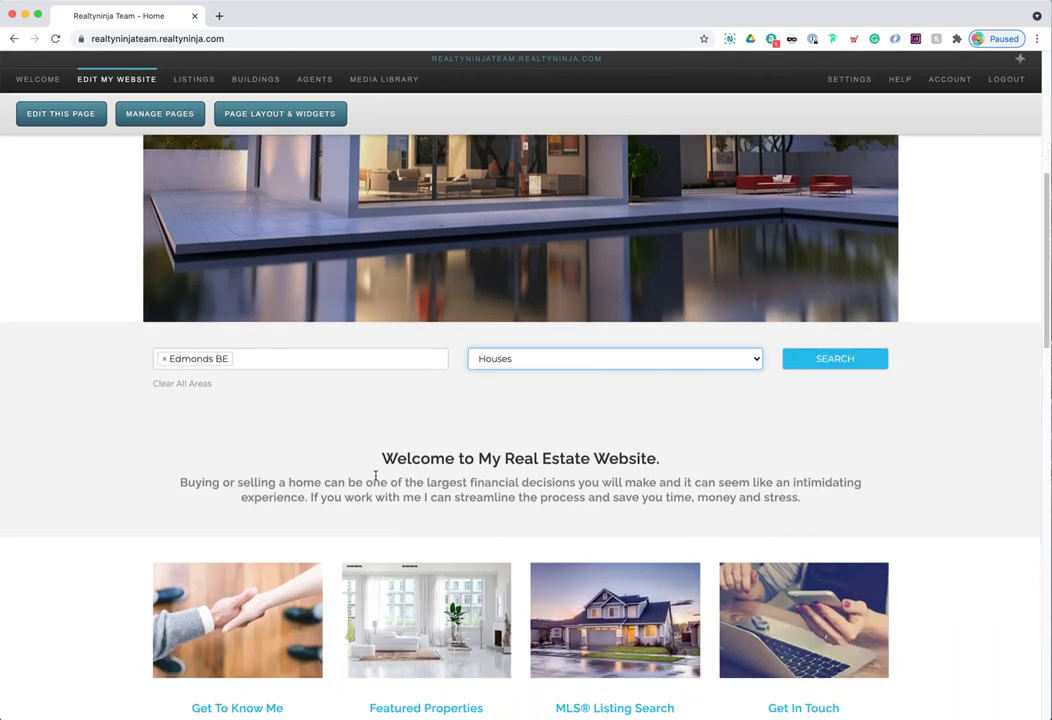
{"action": "left_click_drag", "start_coordinate": [381, 455], "coordinate": [365, 465]}
{"action": "left_click", "coordinate": [373, 458]}
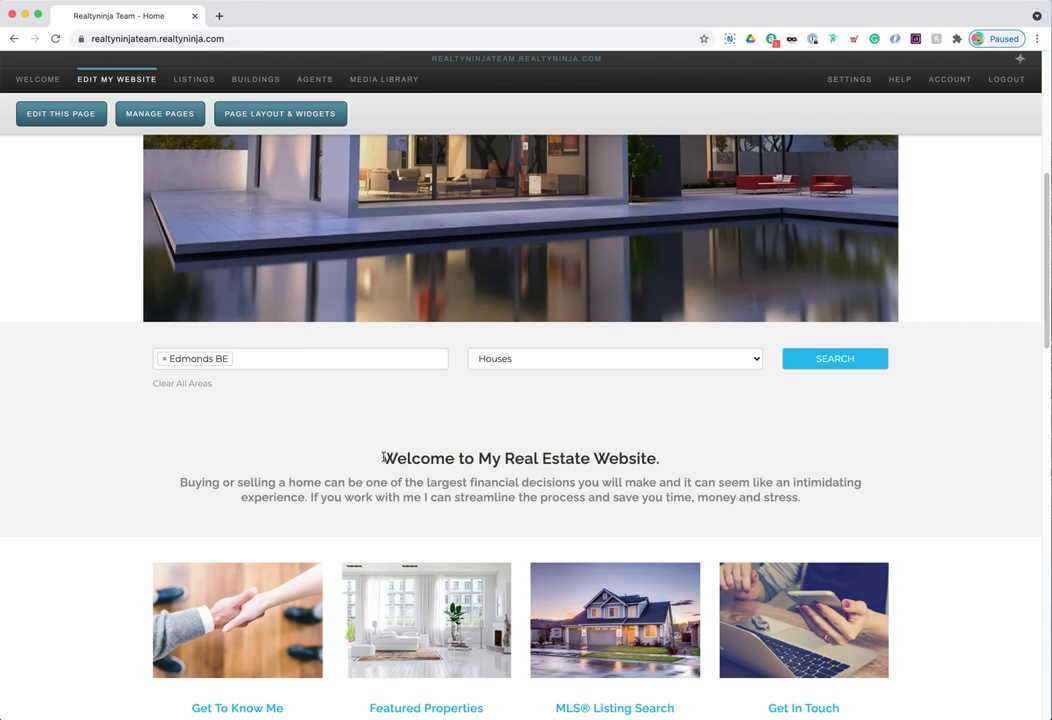
{"action": "left_click_drag", "start_coordinate": [383, 458], "coordinate": [808, 494]}
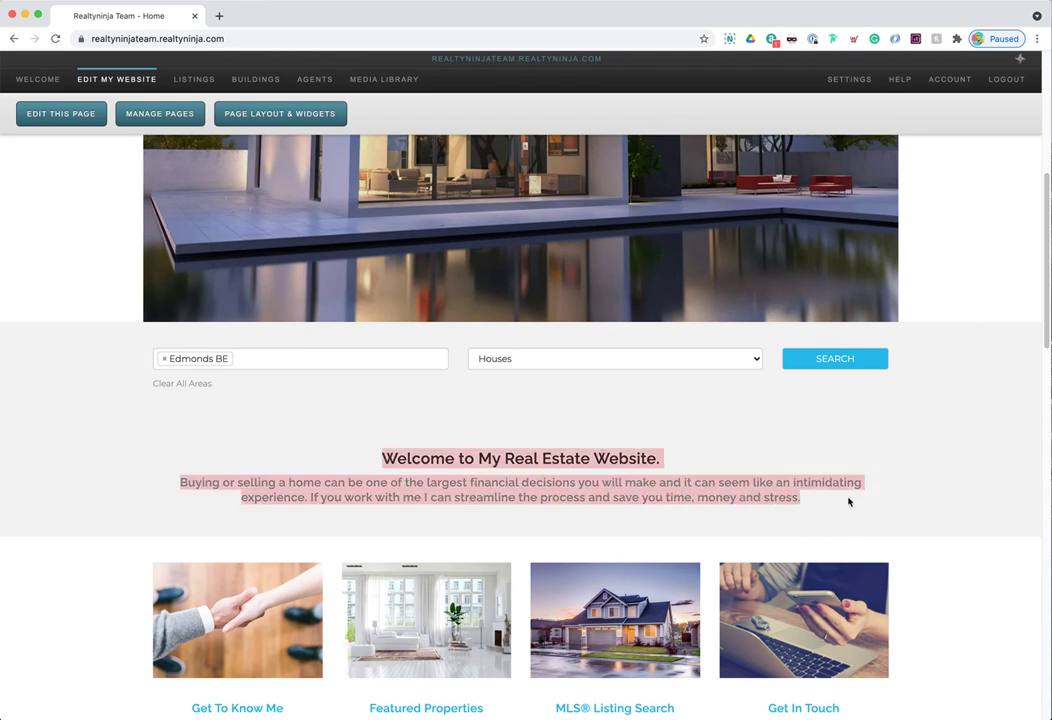
{"action": "scroll", "coordinate": [445, 501], "scroll_direction": "down", "scroll_amount": 5}
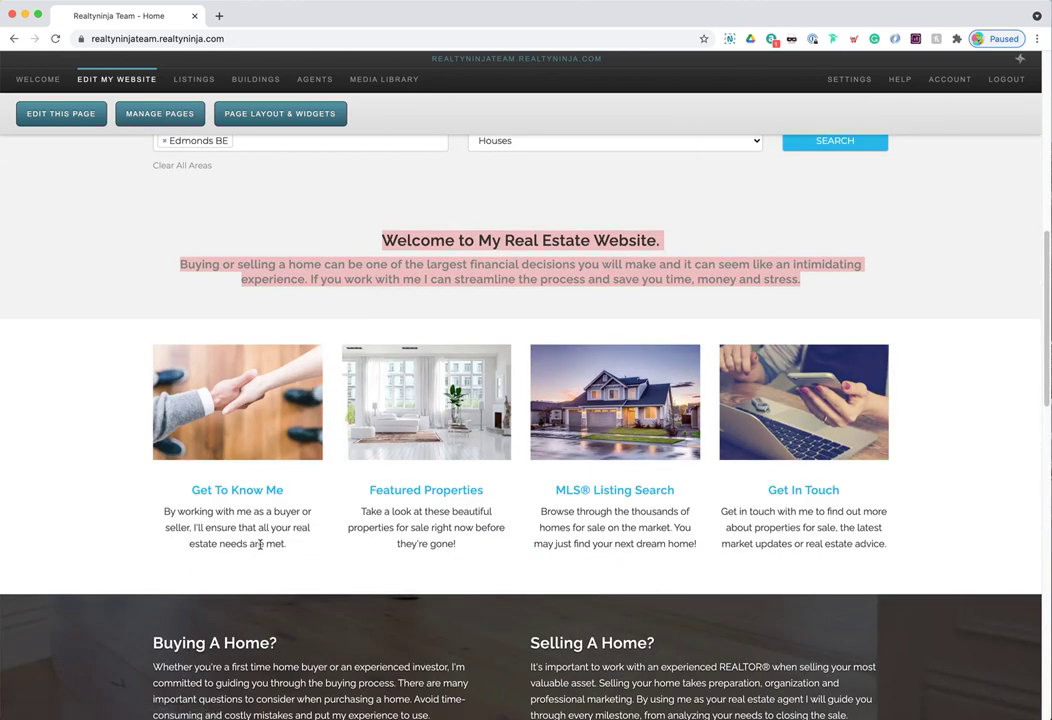
{"action": "left_click_drag", "start_coordinate": [259, 544], "coordinate": [430, 530]}
{"action": "left_click", "coordinate": [440, 520]}
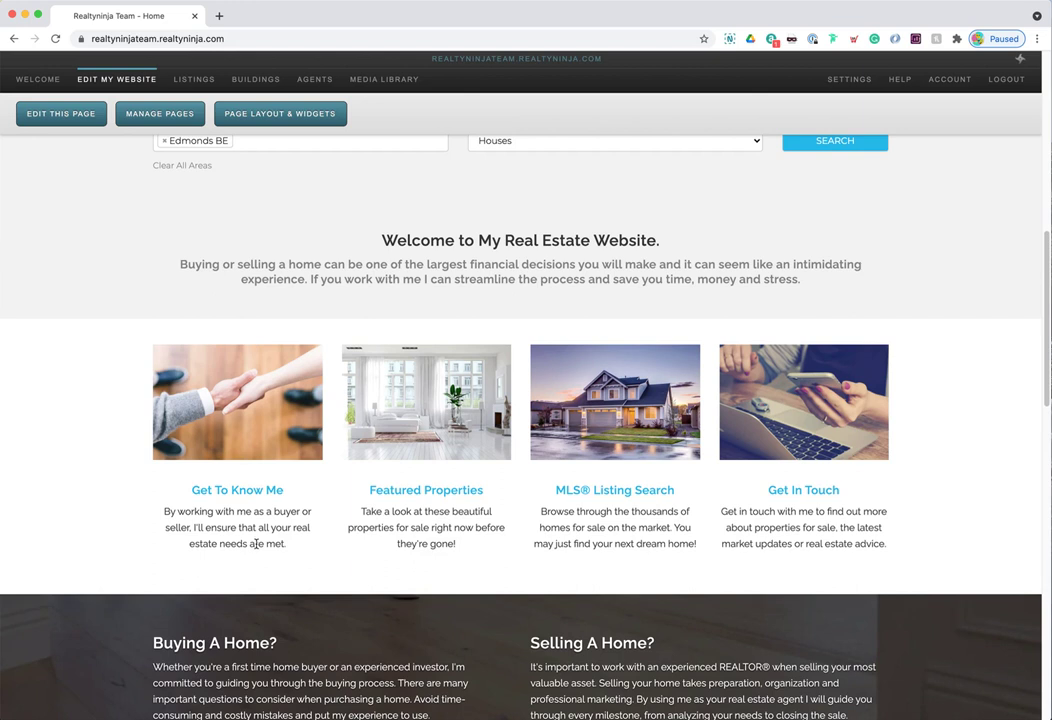
{"action": "left_click_drag", "start_coordinate": [256, 544], "coordinate": [200, 400]}
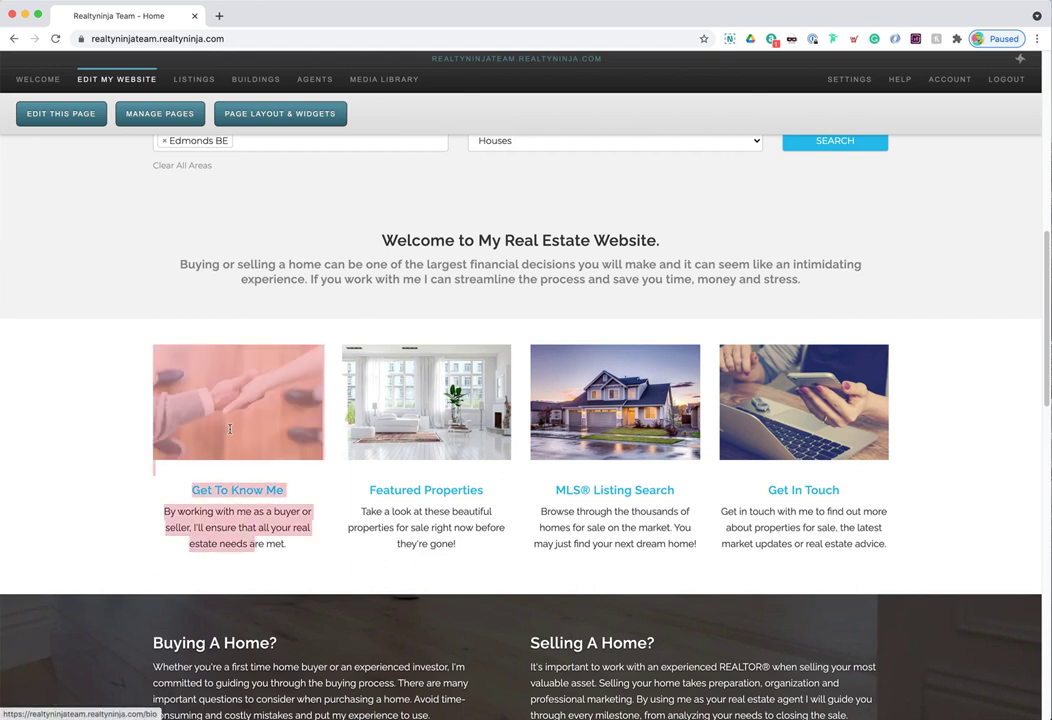
{"action": "left_click", "coordinate": [437, 532]}
{"action": "left_click_drag", "start_coordinate": [437, 532], "coordinate": [564, 507]}
{"action": "left_click_drag", "start_coordinate": [651, 543], "coordinate": [615, 420]}
{"action": "left_click_drag", "start_coordinate": [844, 577], "coordinate": [783, 420]}
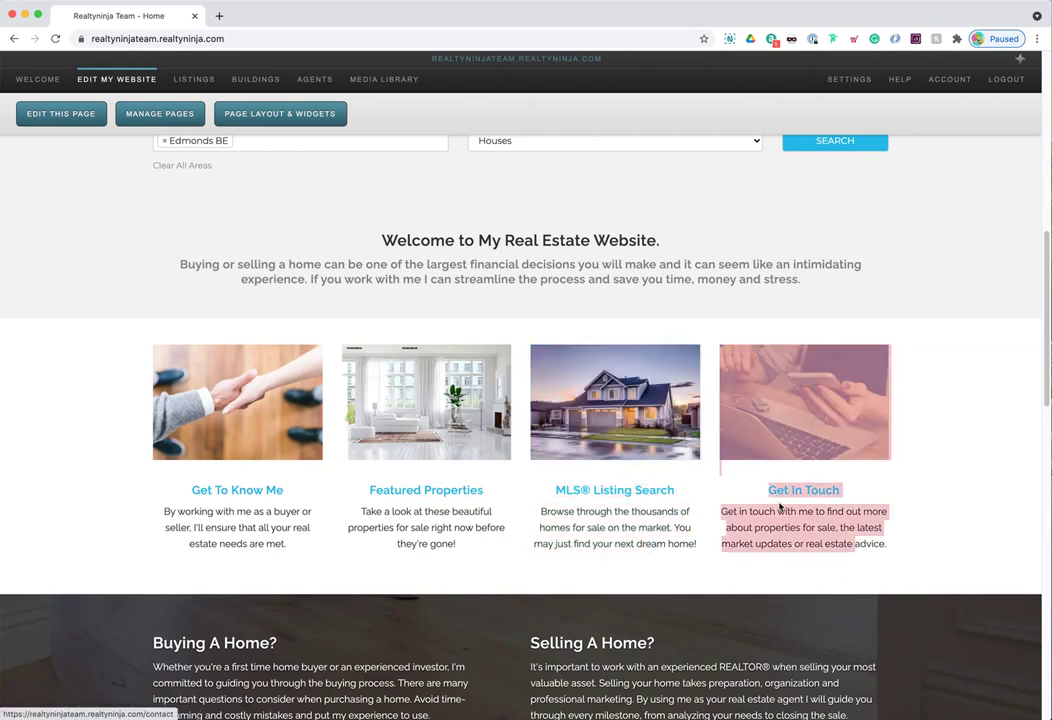
{"action": "left_click", "coordinate": [777, 507]}
{"action": "scroll", "coordinate": [300, 475], "scroll_direction": "down", "scroll_amount": 5}
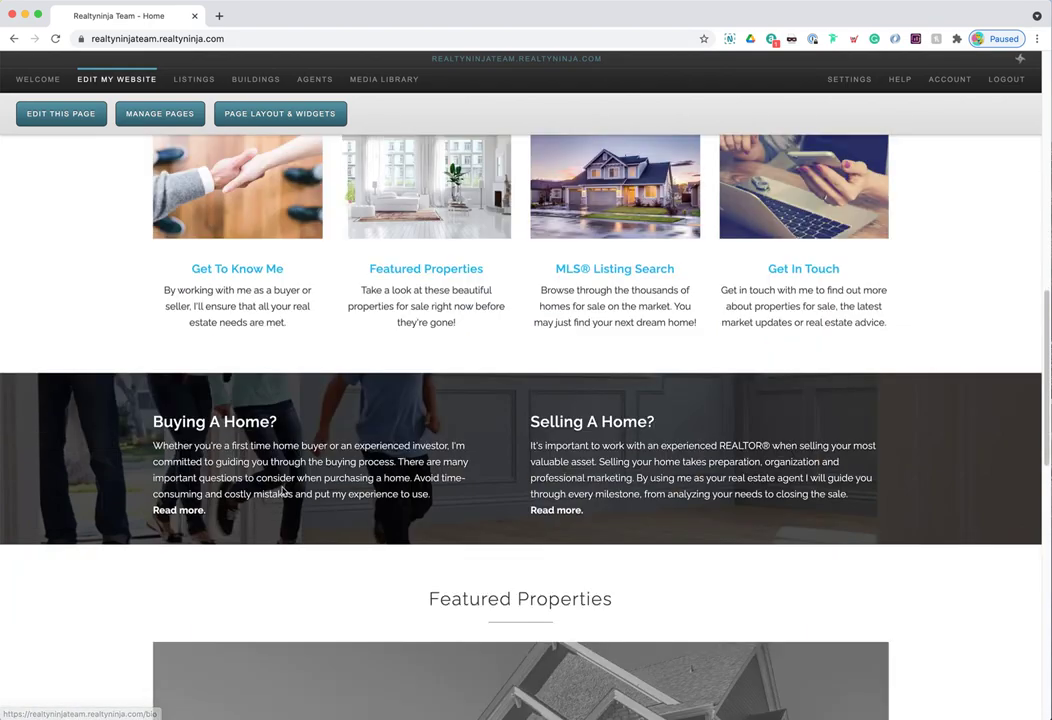
{"action": "scroll", "coordinate": [279, 487], "scroll_direction": "down", "scroll_amount": 2}
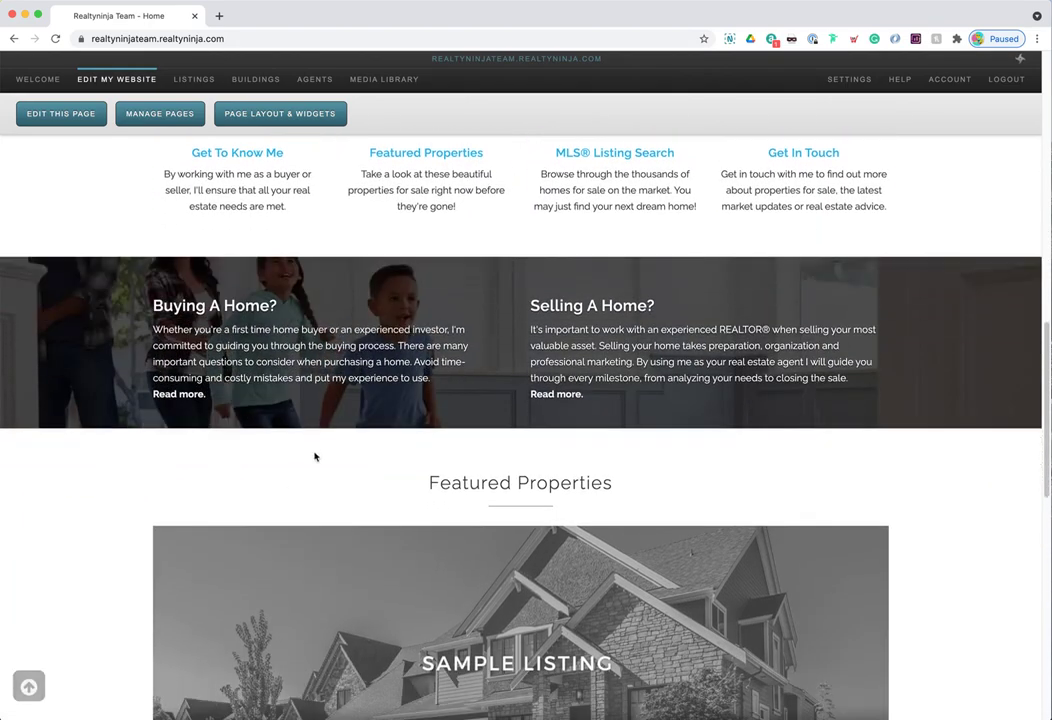
{"action": "left_click_drag", "start_coordinate": [291, 376], "coordinate": [155, 298]}
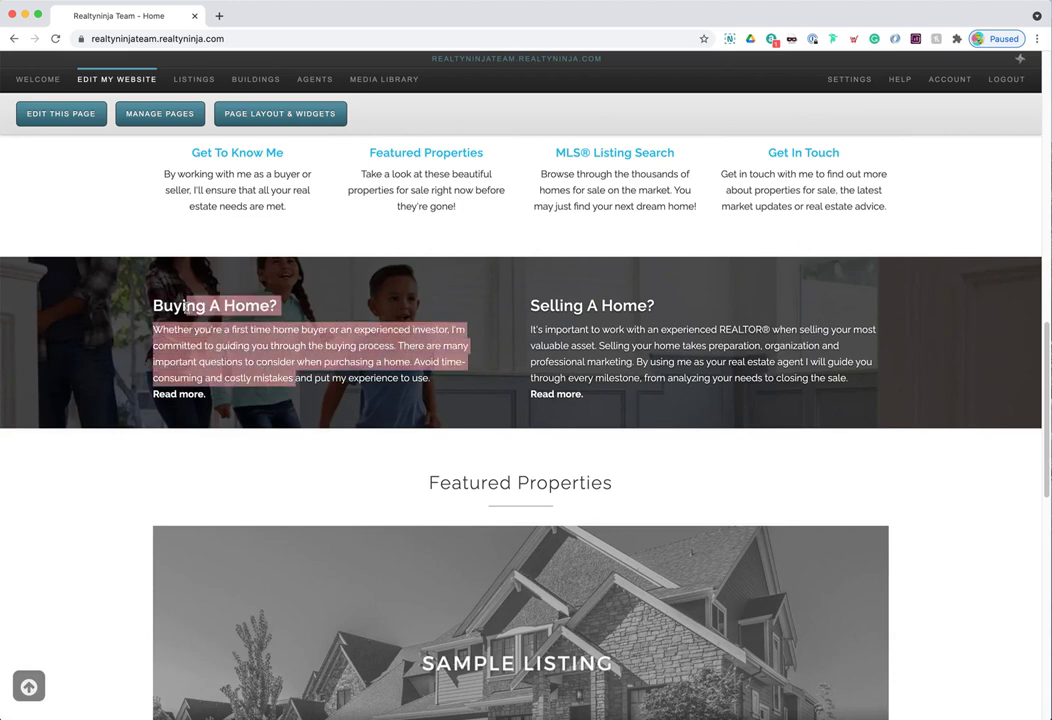
{"action": "left_click_drag", "start_coordinate": [691, 362], "coordinate": [563, 302]}
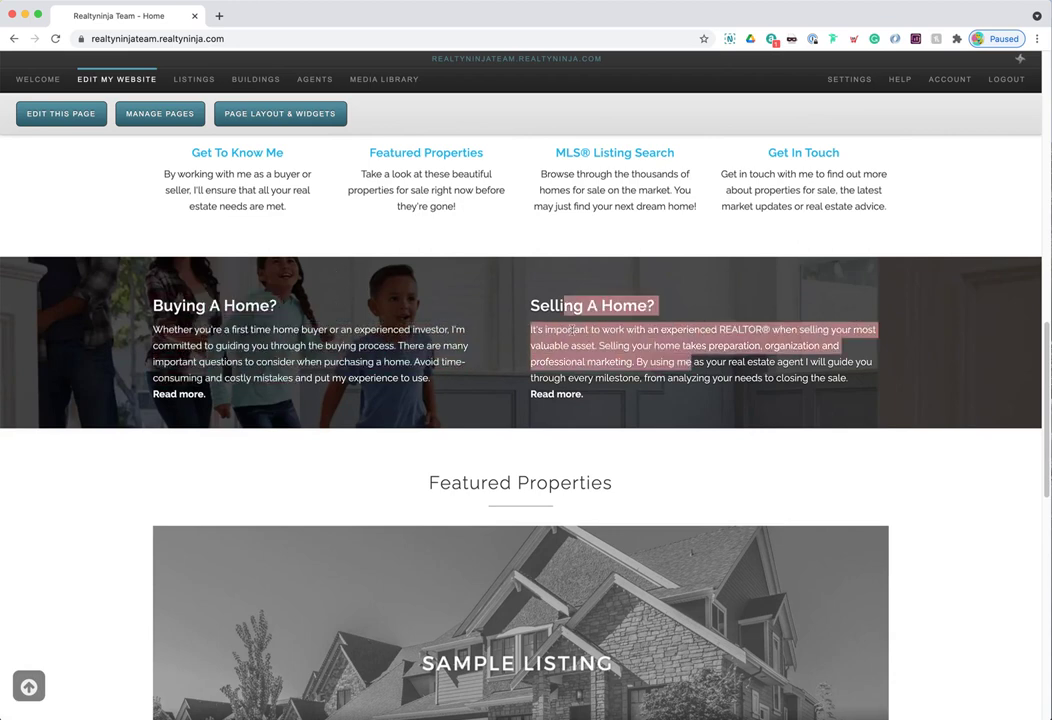
{"action": "left_click", "coordinate": [425, 358]}
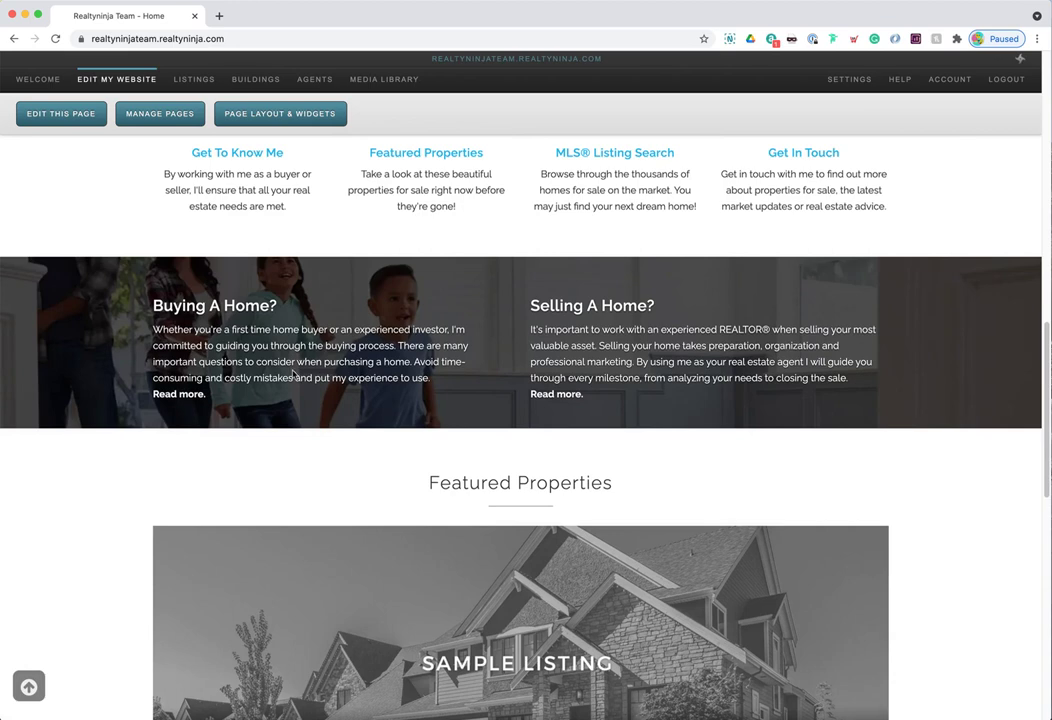
{"action": "left_click_drag", "start_coordinate": [295, 376], "coordinate": [156, 297]}
{"action": "left_click_drag", "start_coordinate": [669, 361], "coordinate": [550, 305]}
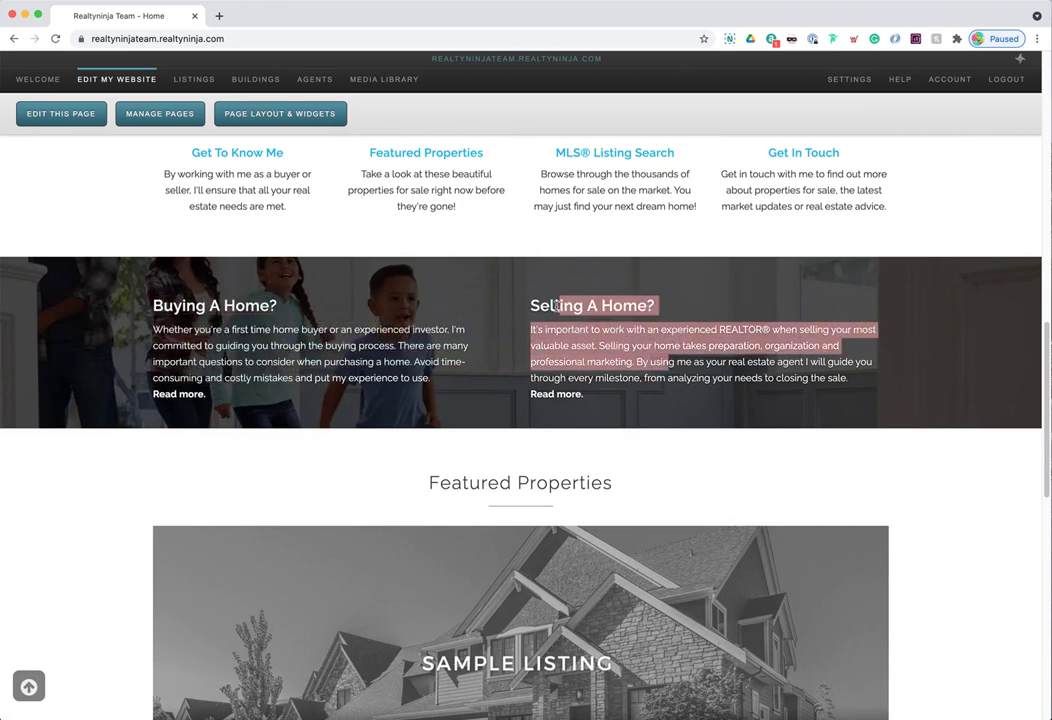
{"action": "left_click", "coordinate": [569, 326]}
{"action": "scroll", "coordinate": [575, 345], "scroll_direction": "down", "scroll_amount": 2}
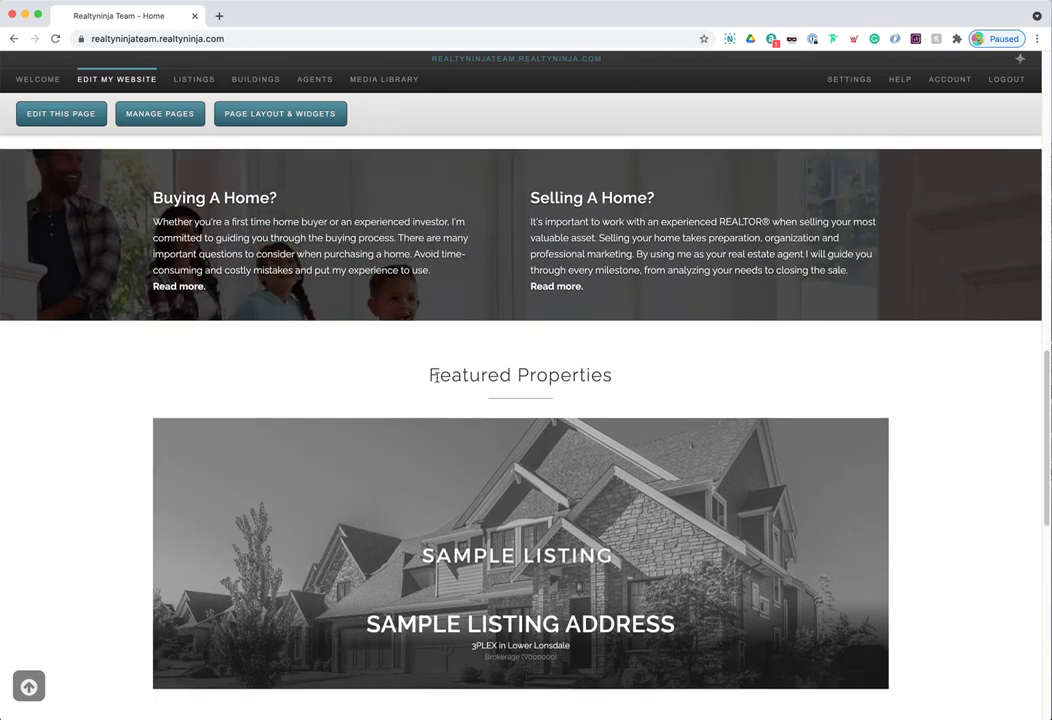
{"action": "triple_click", "coordinate": [433, 375]}
{"action": "left_click", "coordinate": [433, 375]}
{"action": "scroll", "coordinate": [511, 469], "scroll_direction": "down", "scroll_amount": 1}
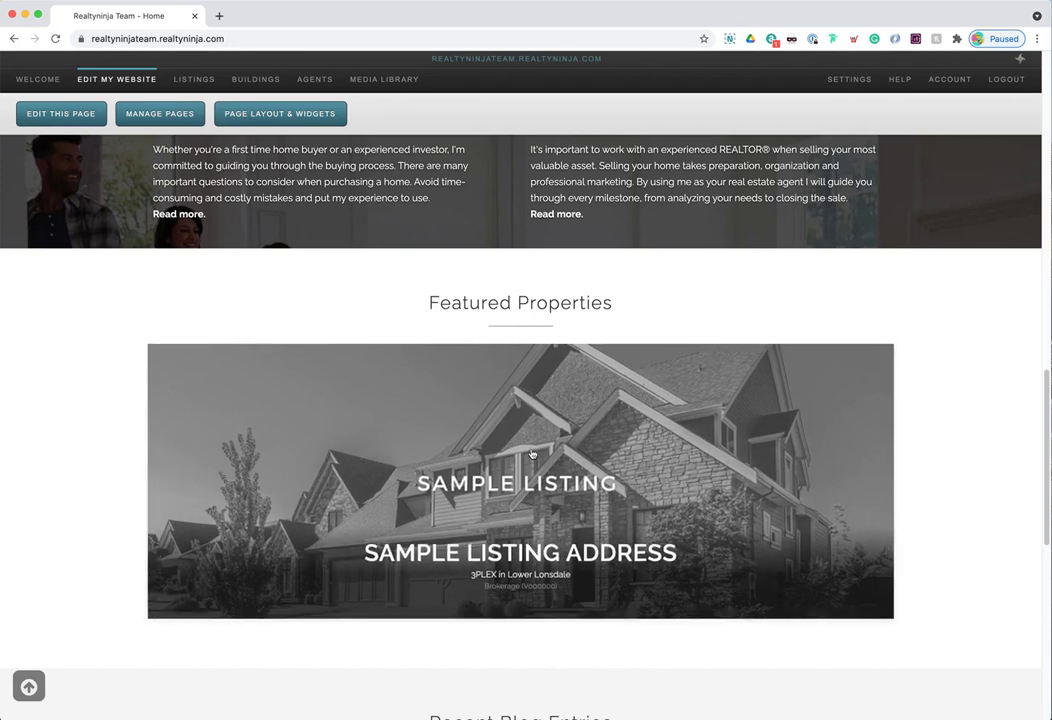
{"action": "left_click_drag", "start_coordinate": [416, 305], "coordinate": [657, 305]}
{"action": "left_click", "coordinate": [613, 305]}
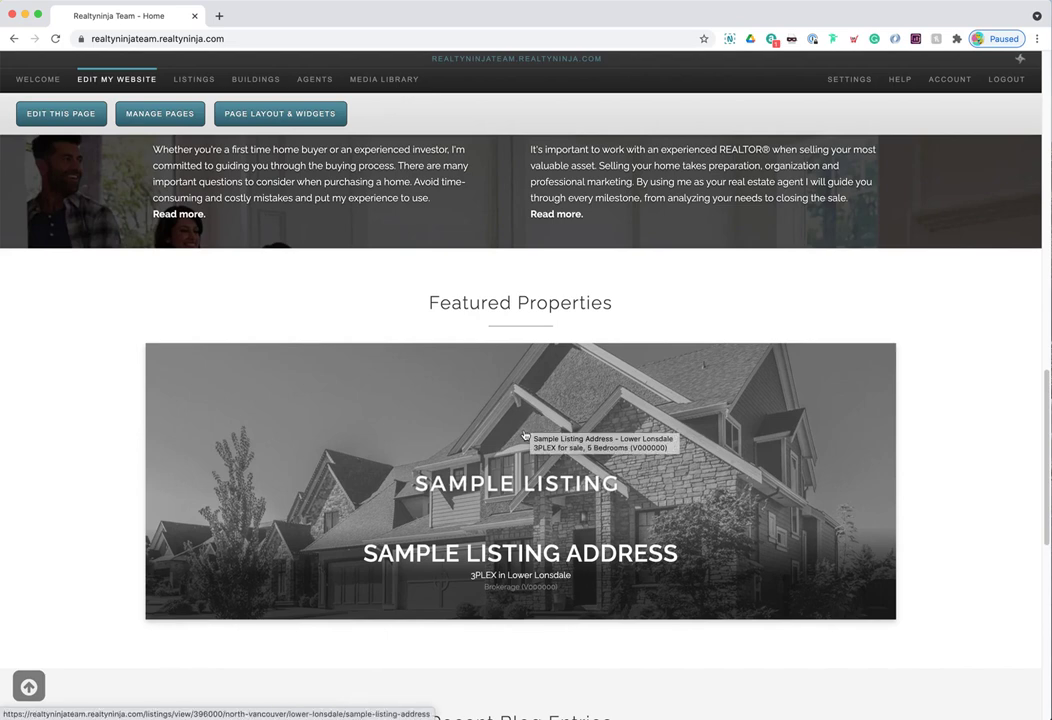
{"action": "triple_click", "coordinate": [430, 302]}
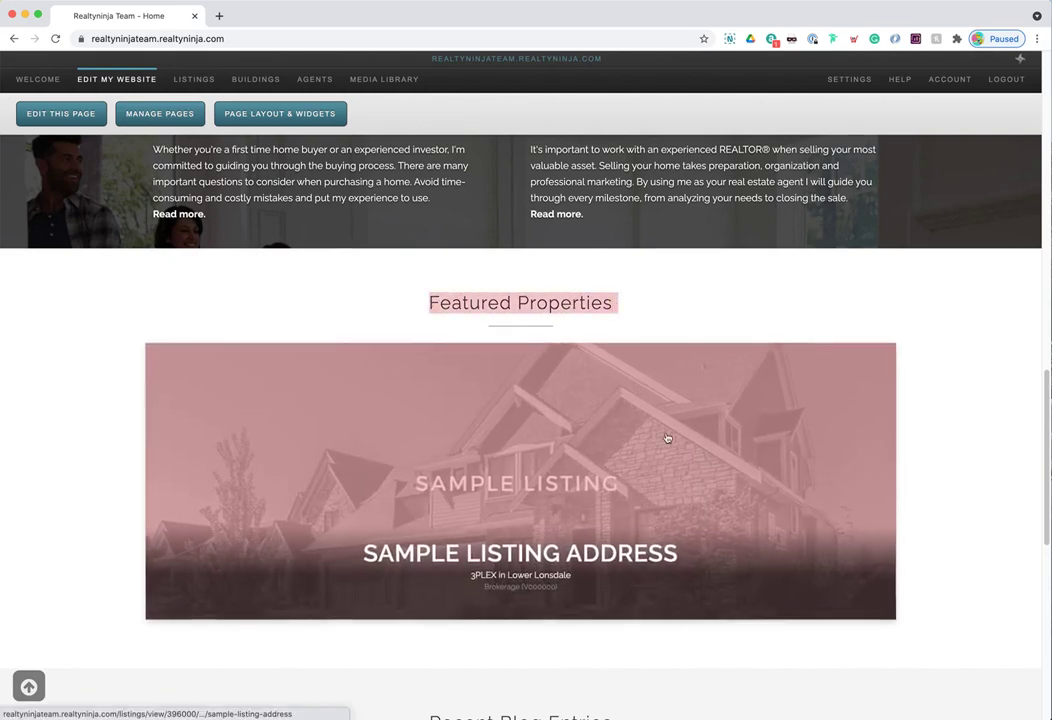
{"action": "left_click", "coordinate": [522, 517]}
{"action": "scroll", "coordinate": [522, 517], "scroll_direction": "down", "scroll_amount": 5}
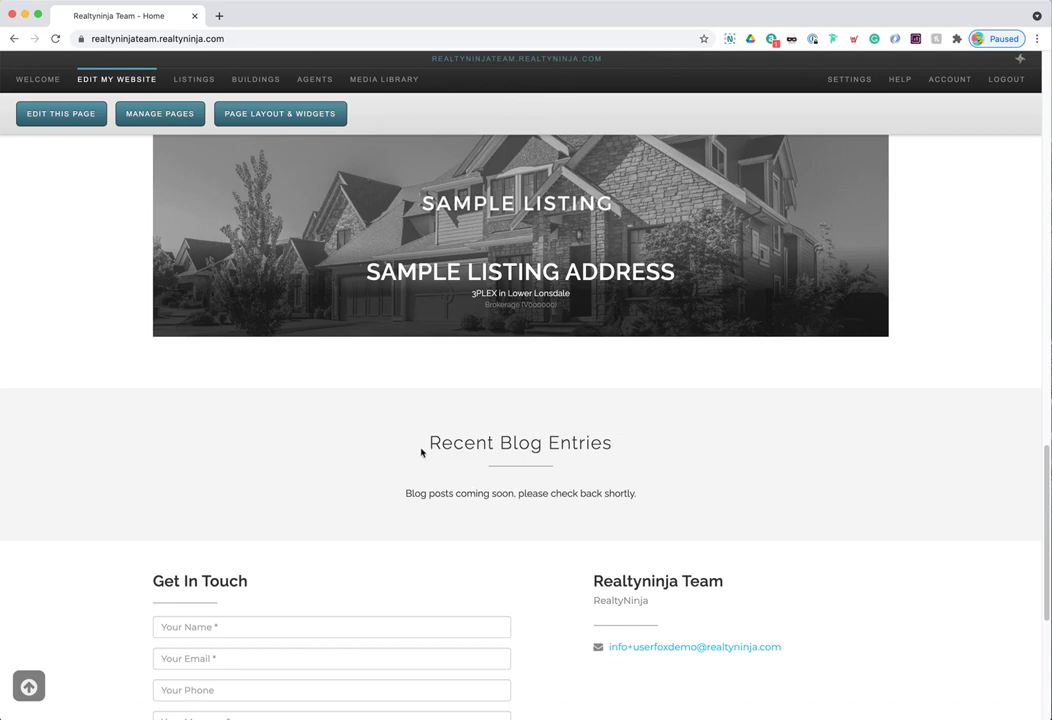
{"action": "left_click_drag", "start_coordinate": [421, 453], "coordinate": [612, 446]}
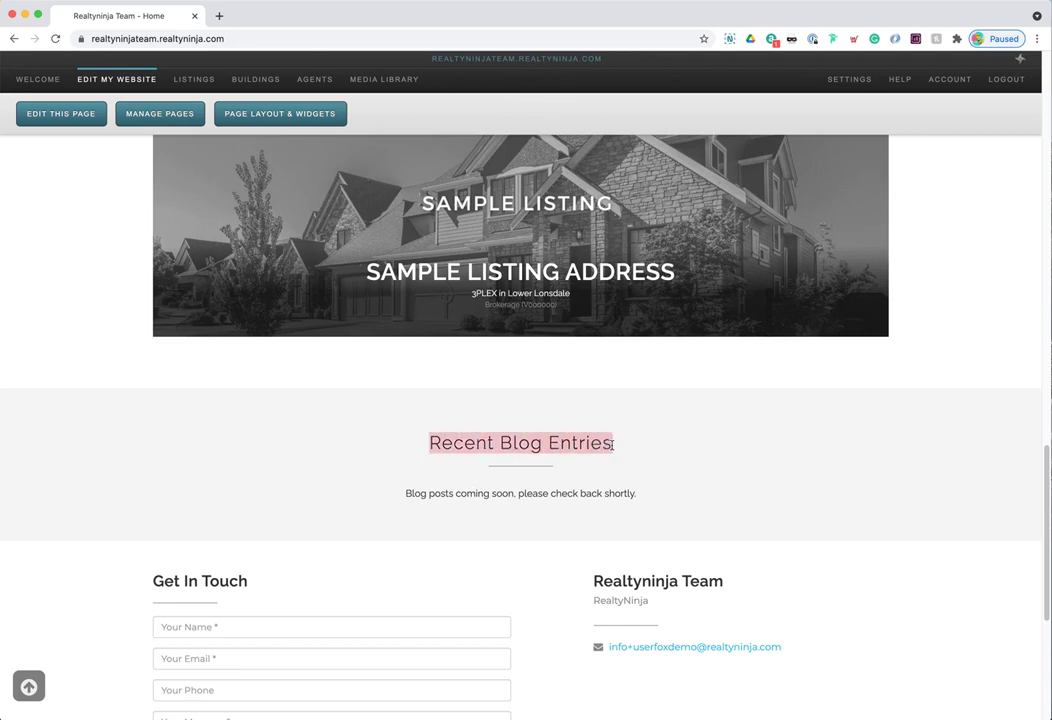
{"action": "left_click", "coordinate": [431, 494]}
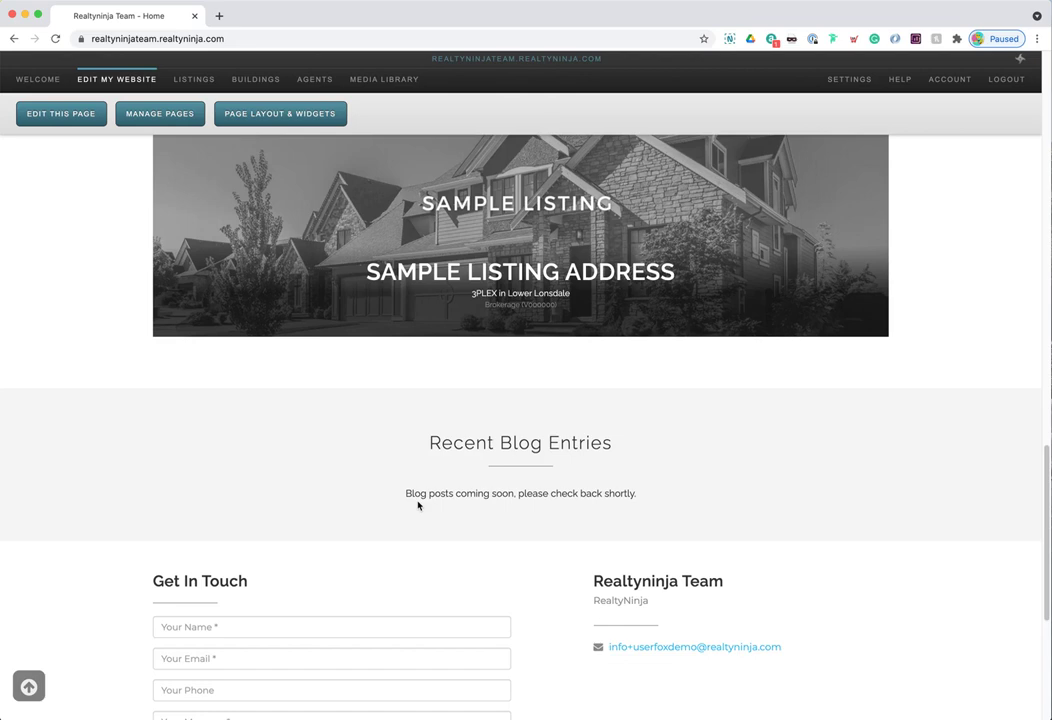
{"action": "left_click_drag", "start_coordinate": [406, 493], "coordinate": [640, 498]}
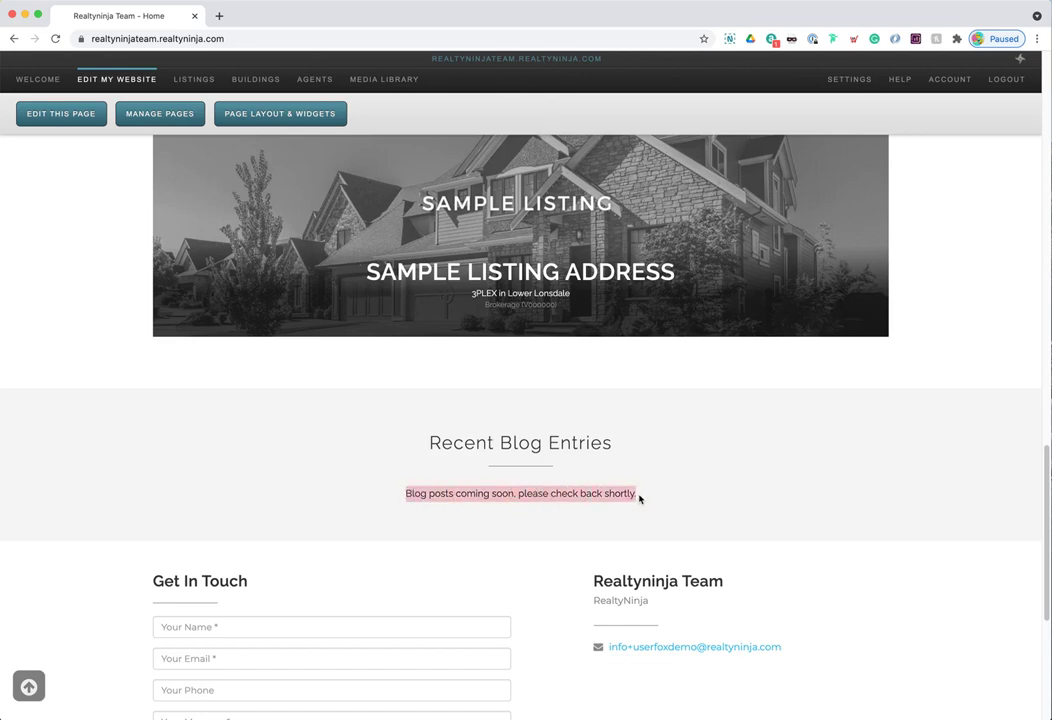
{"action": "left_click", "coordinate": [371, 472]}
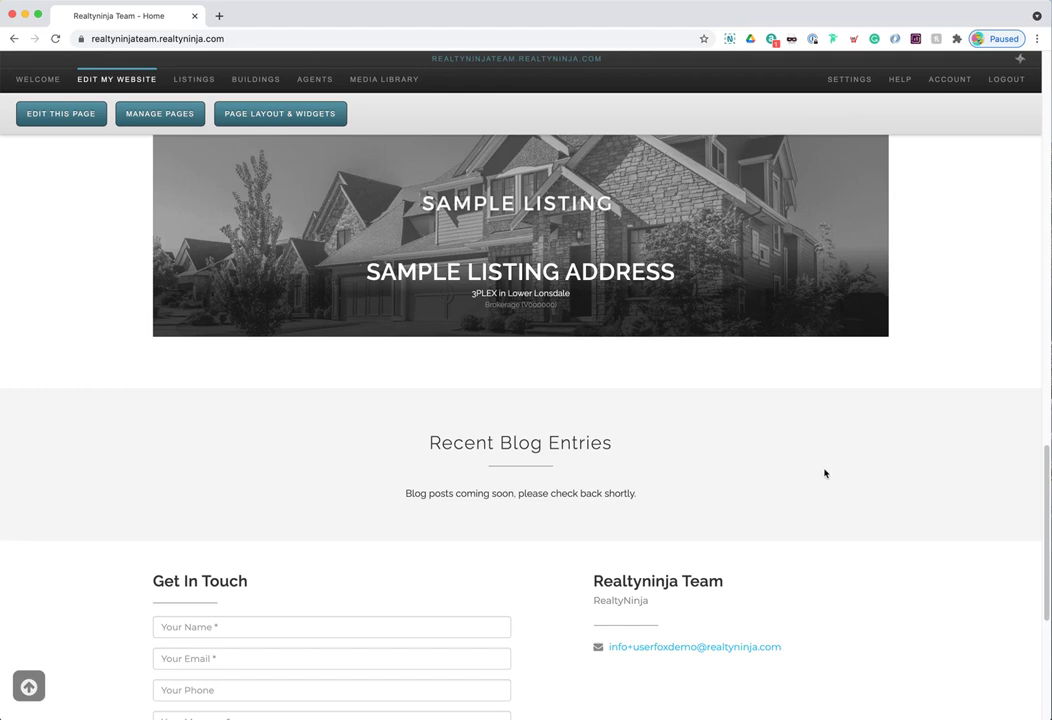
{"action": "left_click_drag", "start_coordinate": [430, 442], "coordinate": [646, 498]}
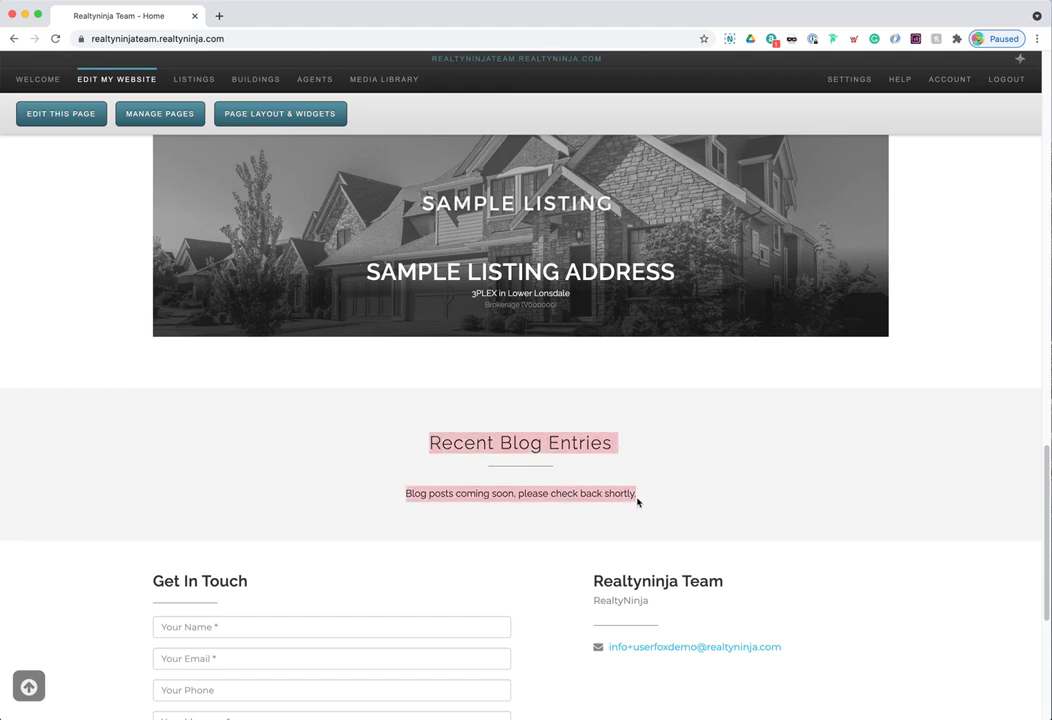
{"action": "left_click", "coordinate": [558, 479]}
{"action": "scroll", "coordinate": [550, 478], "scroll_direction": "down", "scroll_amount": 3}
{"action": "left_click_drag", "start_coordinate": [152, 363], "coordinate": [255, 366]}
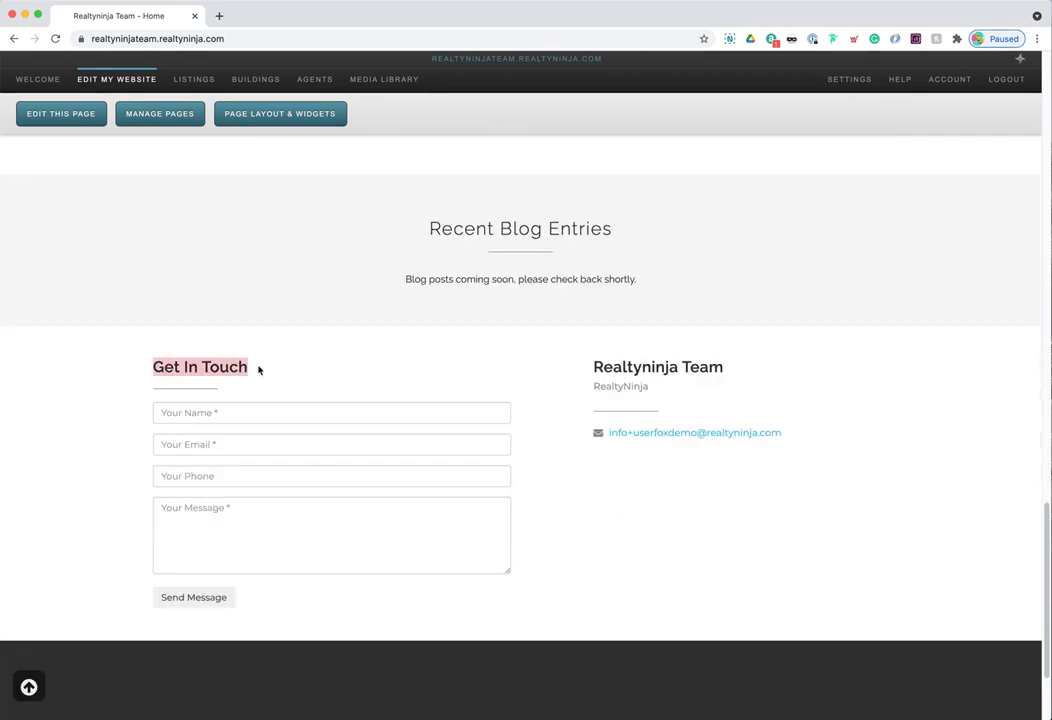
{"action": "left_click", "coordinate": [247, 367]}
{"action": "left_click_drag", "start_coordinate": [590, 363], "coordinate": [794, 460]}
{"action": "left_click", "coordinate": [679, 441]}
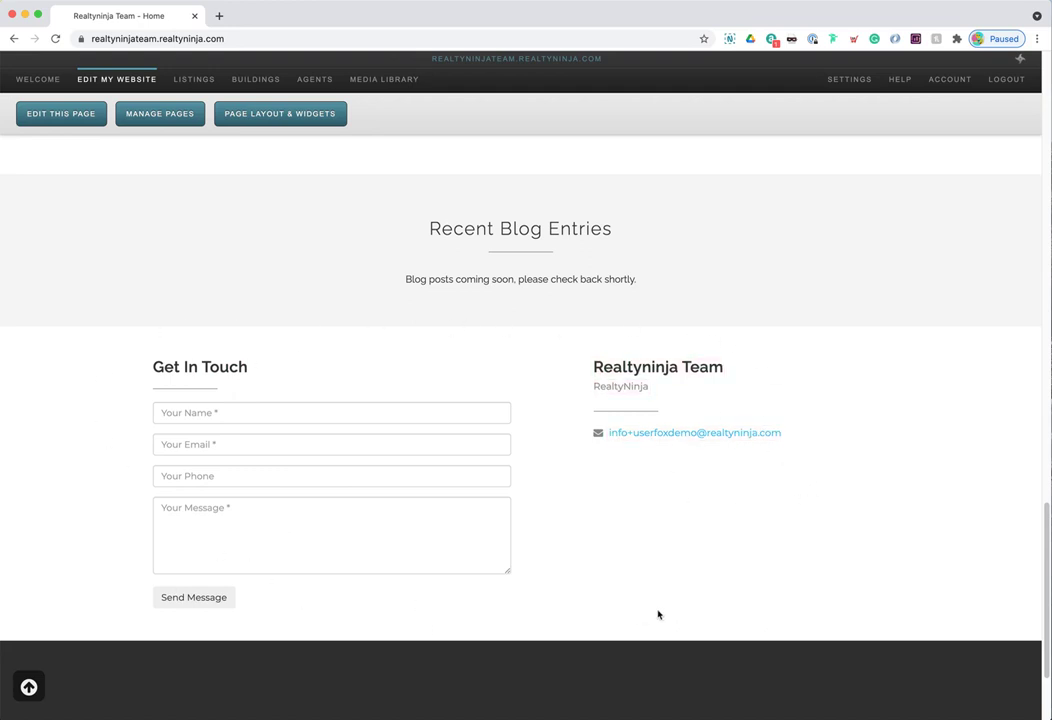
{"action": "scroll", "coordinate": [610, 558], "scroll_direction": "down", "scroll_amount": 3}
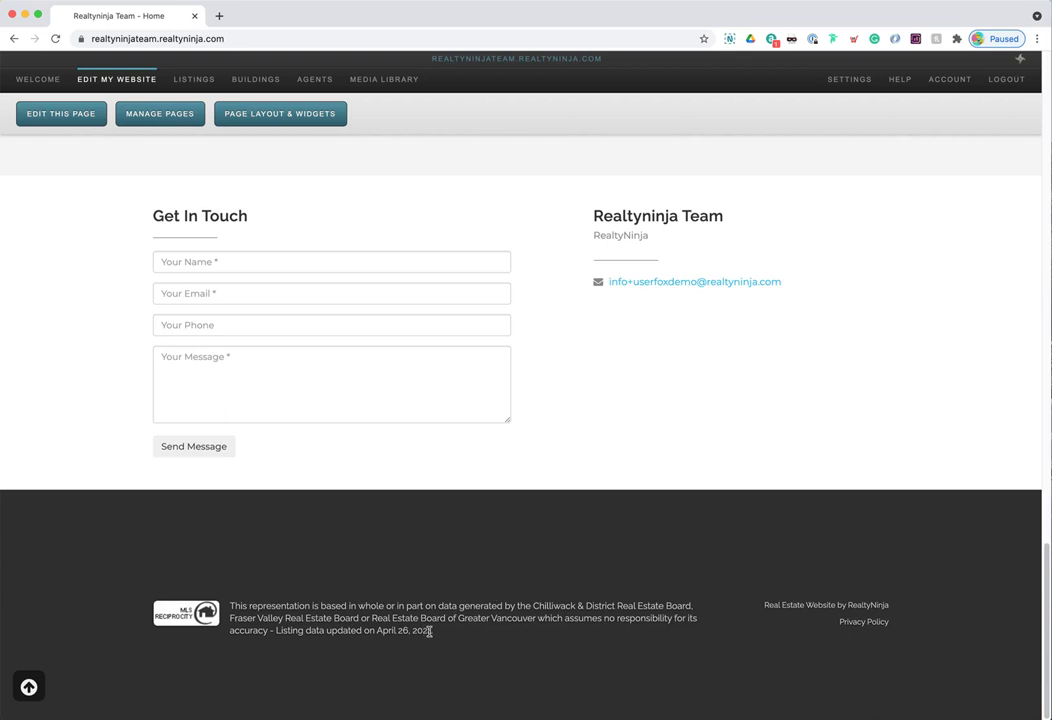
{"action": "left_click_drag", "start_coordinate": [428, 630], "coordinate": [276, 590]}
{"action": "left_click", "coordinate": [310, 623]}
{"action": "left_click", "coordinate": [29, 688]}
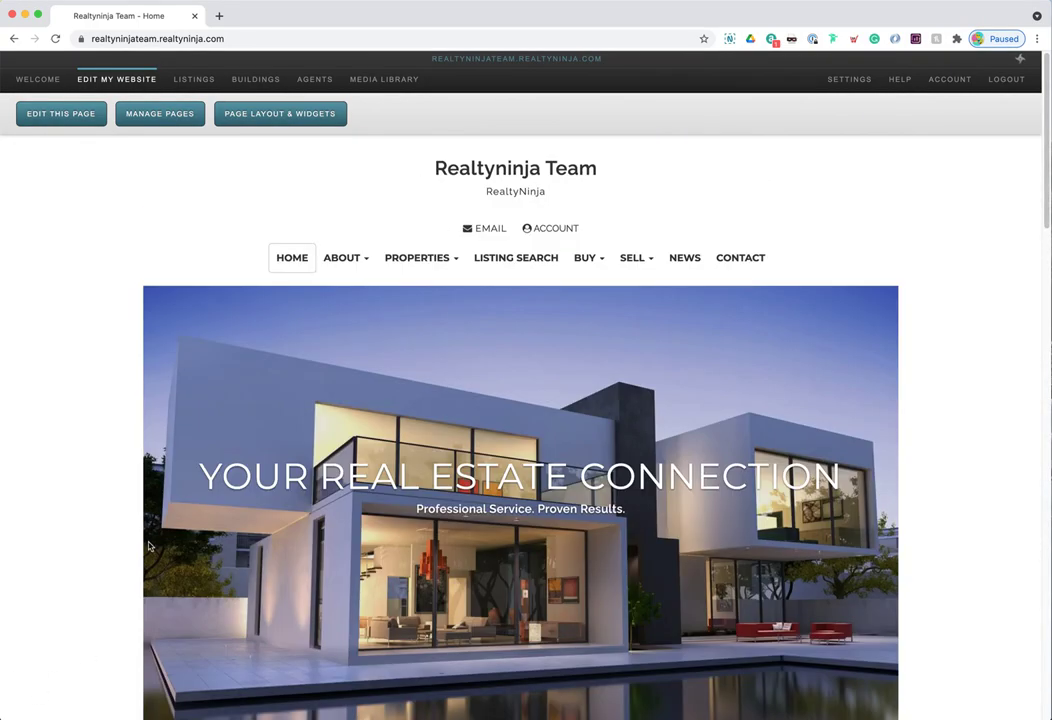
- Open Page Layout & Widgets and scroll through the Available Widgets list
{"action": "left_click", "coordinate": [286, 122]}
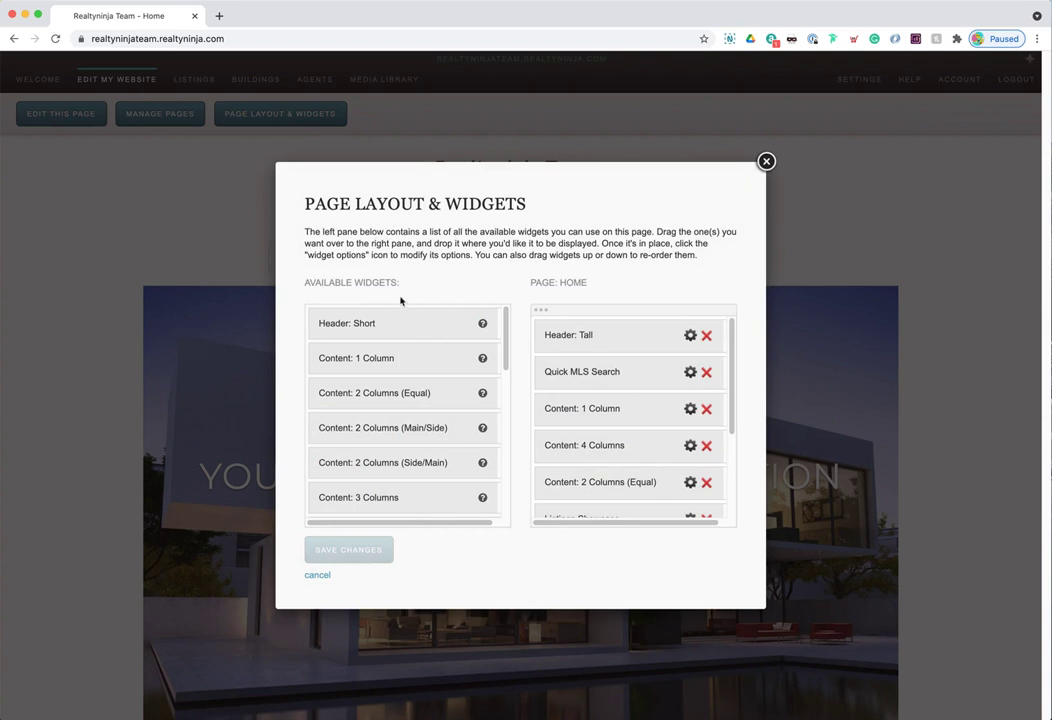
{"action": "left_click_drag", "start_coordinate": [306, 284], "coordinate": [405, 287]}
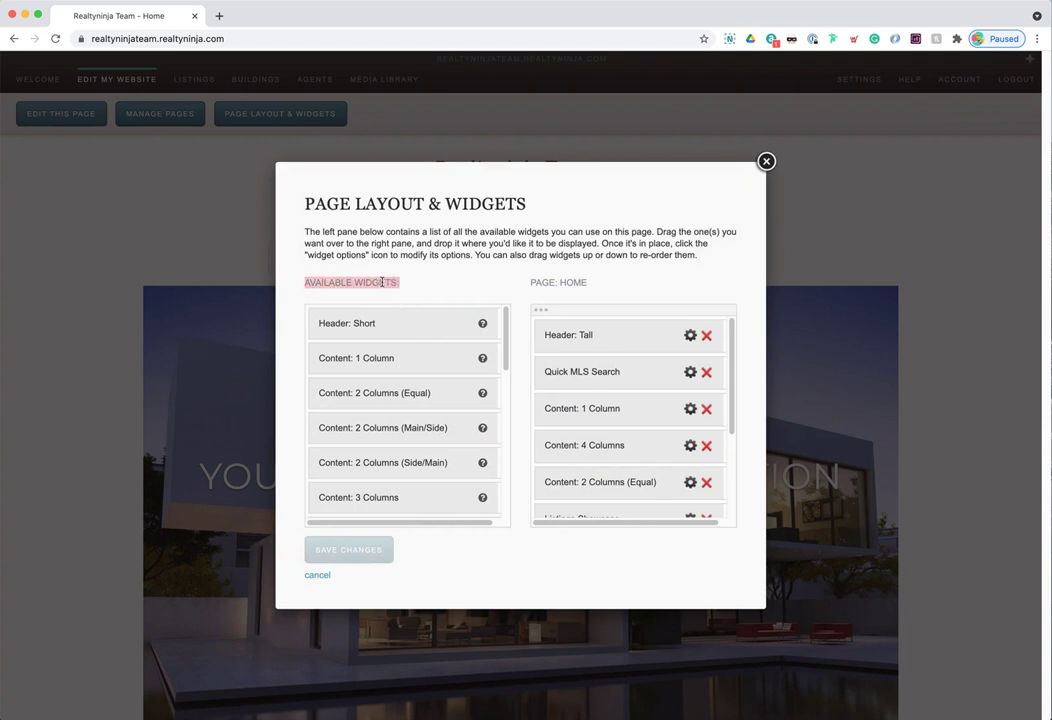
{"action": "scroll", "coordinate": [408, 424], "scroll_direction": "down", "scroll_amount": 10}
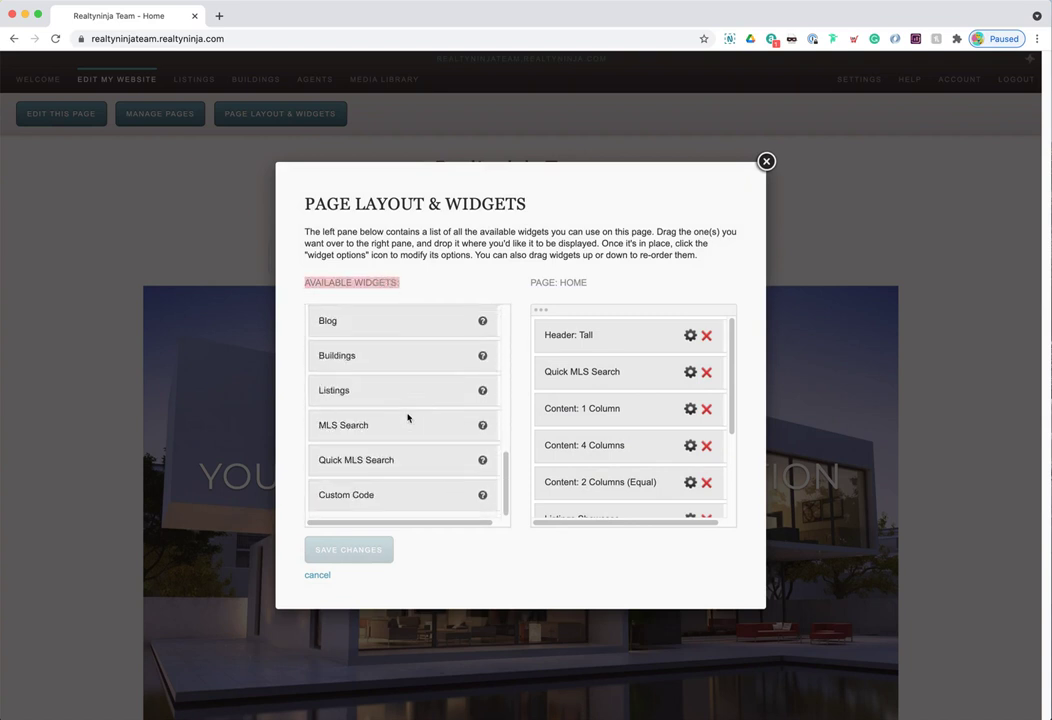
{"action": "scroll", "coordinate": [408, 417], "scroll_direction": "up", "scroll_amount": 10}
{"action": "scroll", "coordinate": [408, 415], "scroll_direction": "down", "scroll_amount": 1}
{"action": "scroll", "coordinate": [408, 413], "scroll_direction": "down", "scroll_amount": 3}
- Point out the Page: Home widget pane and drag Quick MLS Search to show reordering
{"action": "left_click_drag", "start_coordinate": [531, 282], "coordinate": [587, 282]}
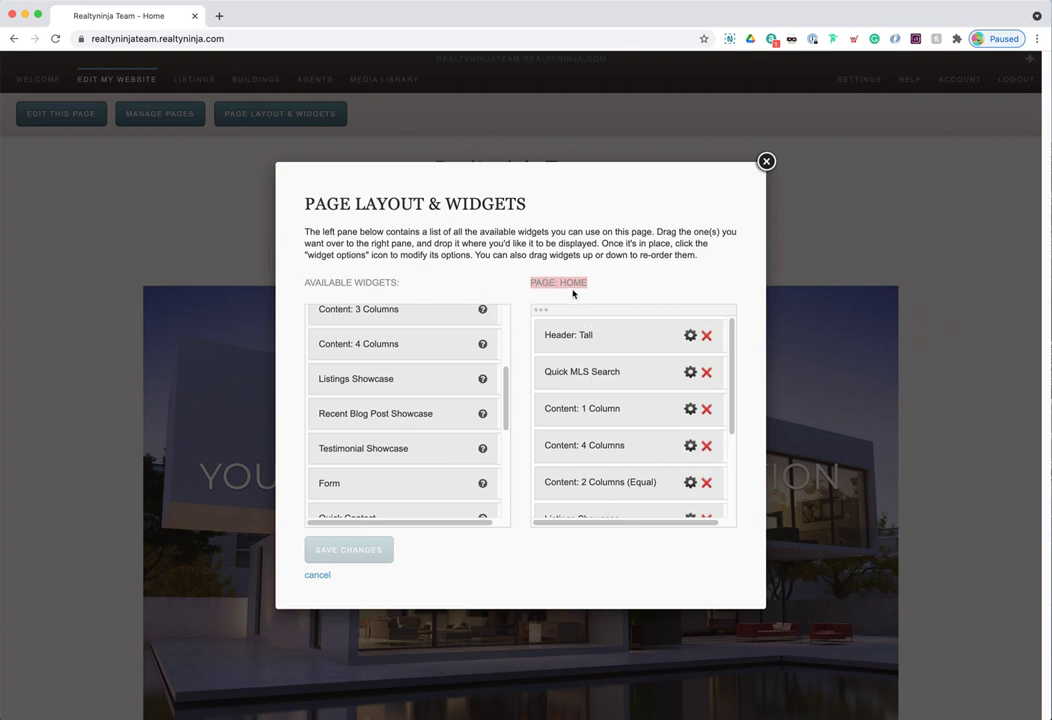
{"action": "double_click", "coordinate": [586, 284]}
{"action": "left_click", "coordinate": [587, 285]}
{"action": "left_click_drag", "start_coordinate": [564, 284], "coordinate": [605, 290]}
{"action": "left_click", "coordinate": [572, 285]}
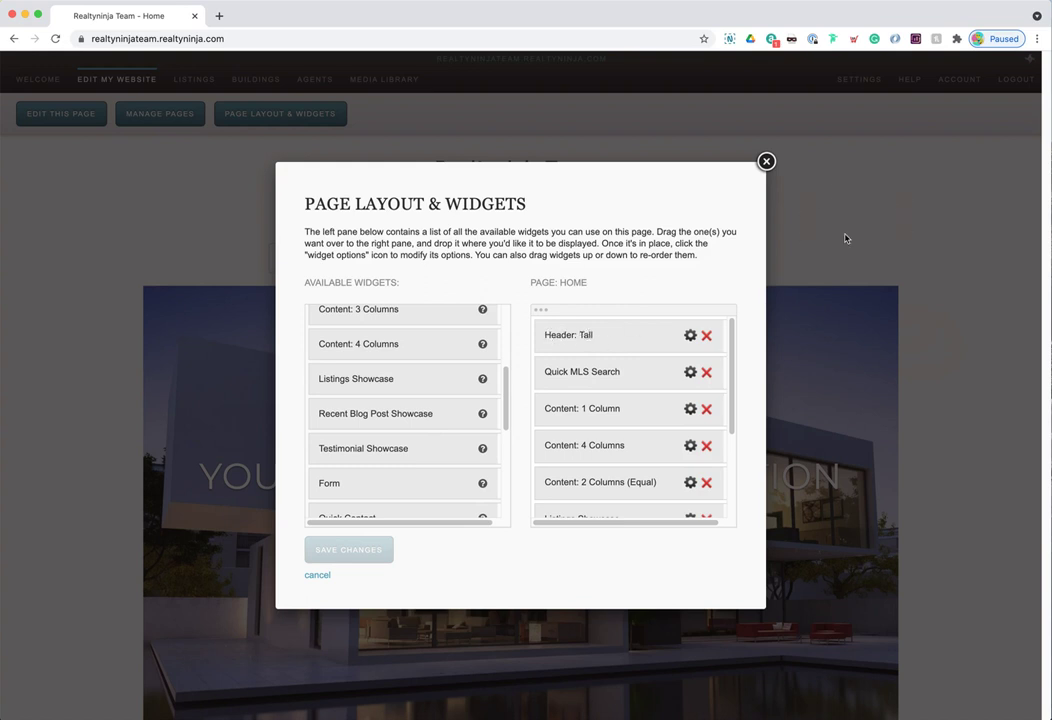
{"action": "left_click_drag", "start_coordinate": [622, 380], "coordinate": [620, 486]}
- Scroll the Page: Home widget list, then open the Header: Tall widget's carousel slide options
{"action": "scroll", "coordinate": [629, 460], "scroll_direction": "down", "scroll_amount": 1}
{"action": "scroll", "coordinate": [628, 469], "scroll_direction": "down", "scroll_amount": 1}
{"action": "scroll", "coordinate": [629, 467], "scroll_direction": "down", "scroll_amount": 2}
{"action": "scroll", "coordinate": [628, 463], "scroll_direction": "down", "scroll_amount": 1}
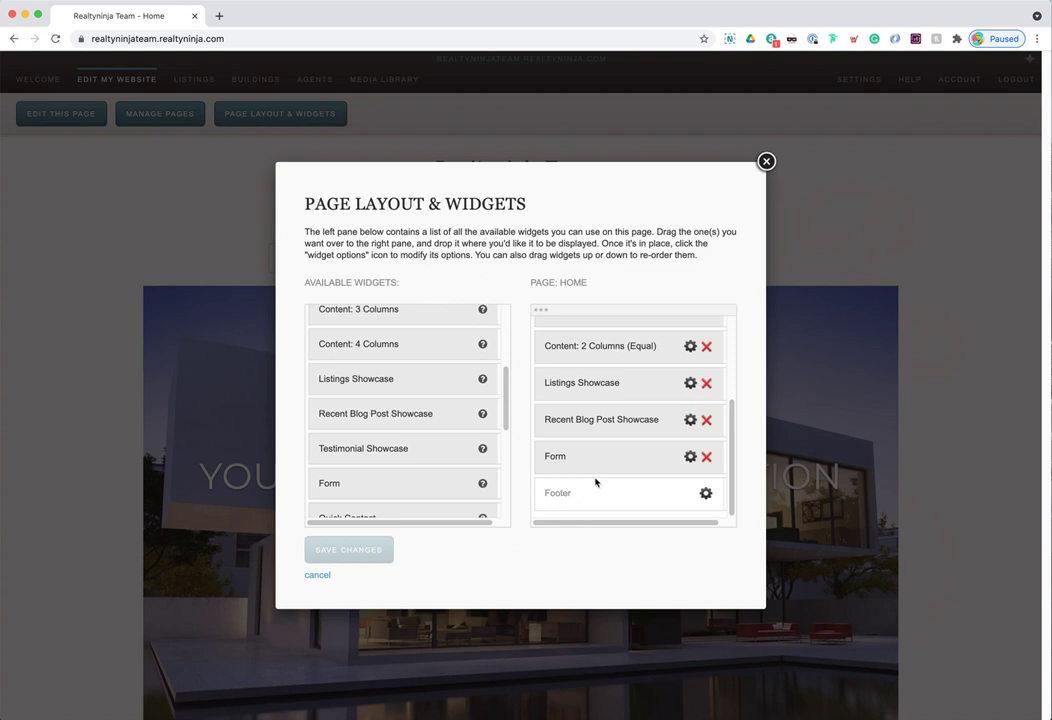
{"action": "scroll", "coordinate": [594, 481], "scroll_direction": "up", "scroll_amount": 3}
{"action": "scroll", "coordinate": [596, 478], "scroll_direction": "up", "scroll_amount": 1}
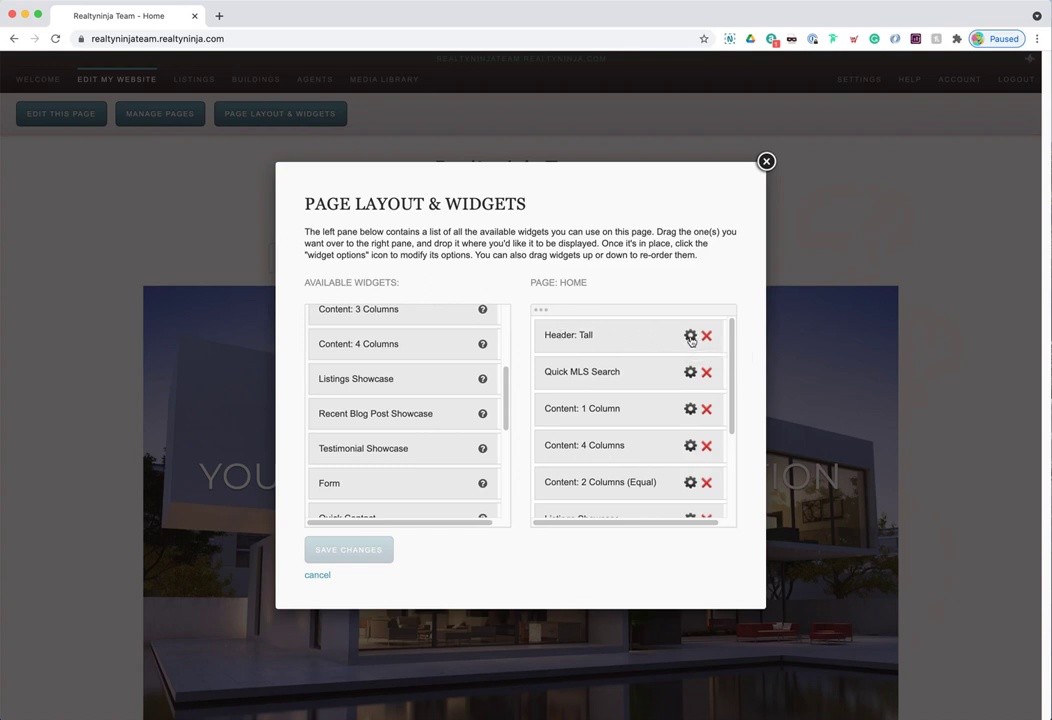
{"action": "scroll", "coordinate": [690, 371], "scroll_direction": "down", "scroll_amount": 3}
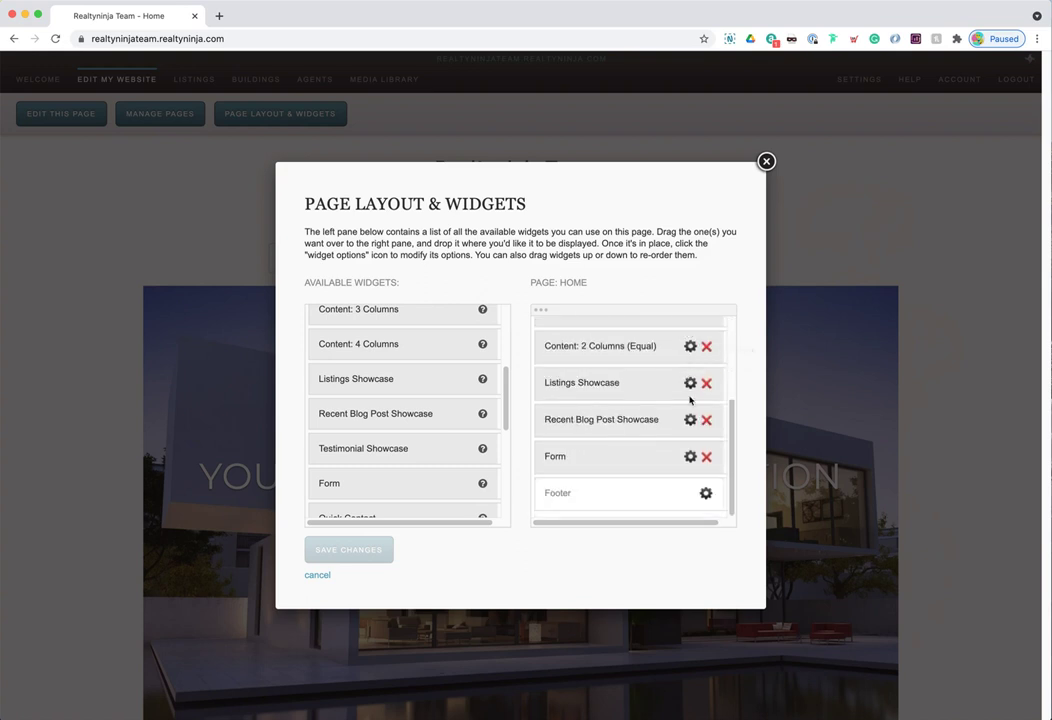
{"action": "scroll", "coordinate": [689, 350], "scroll_direction": "up", "scroll_amount": 3}
{"action": "scroll", "coordinate": [690, 350], "scroll_direction": "up", "scroll_amount": 1}
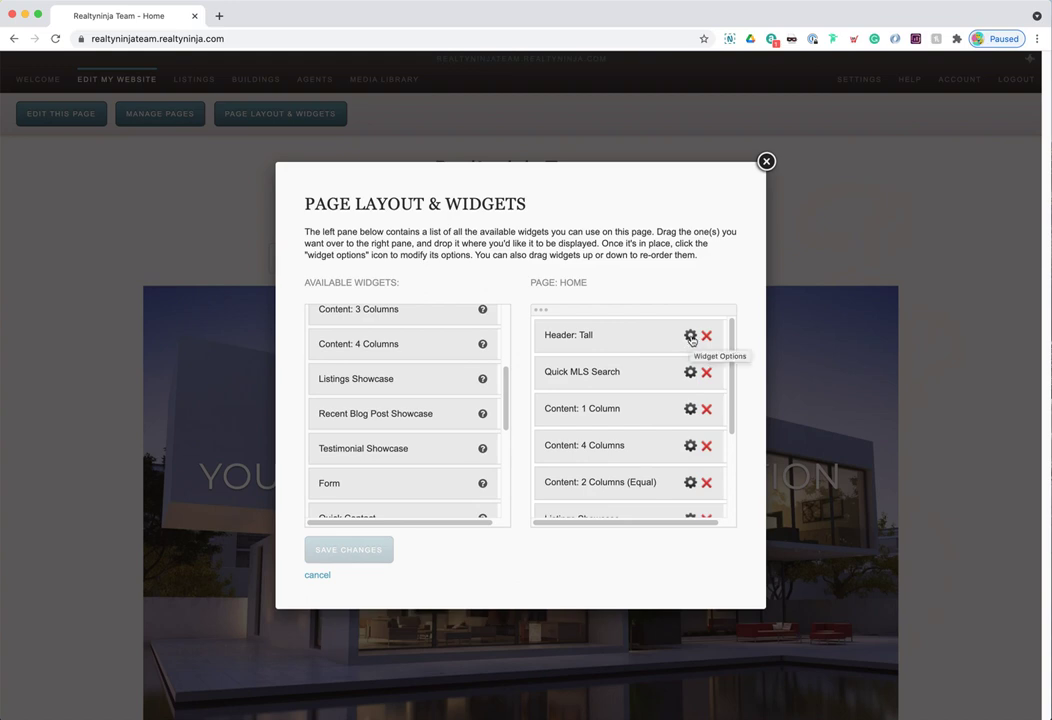
{"action": "left_click", "coordinate": [690, 337]}
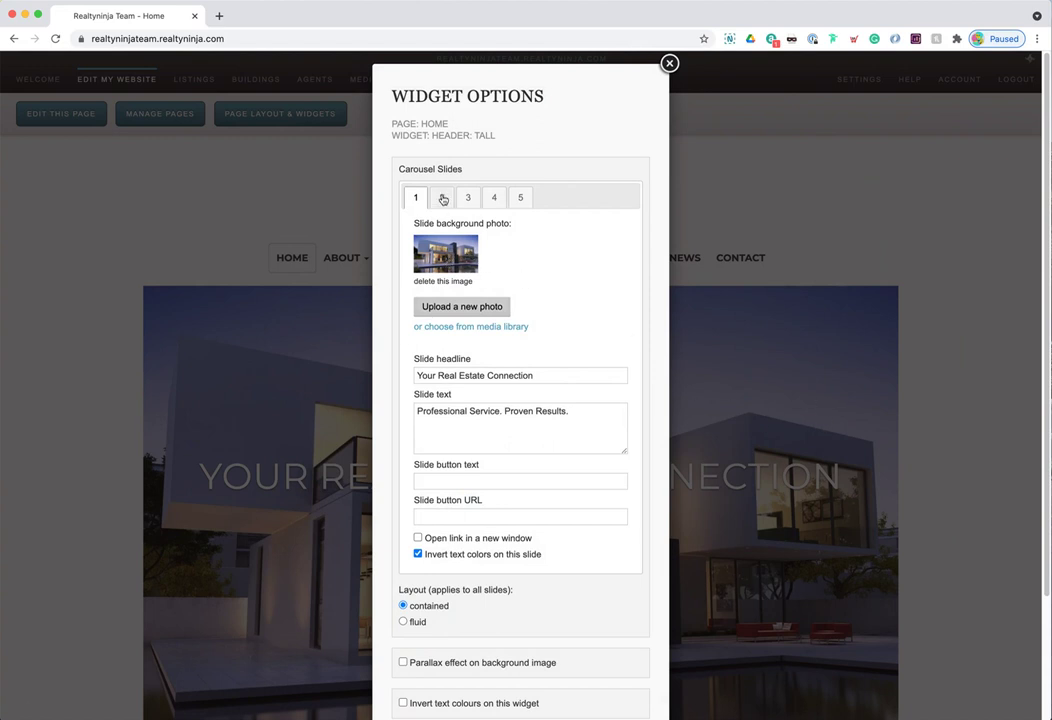
- Review the settings of carousel slides 2 through 5, then return to slide 1
{"action": "left_click", "coordinate": [441, 199]}
{"action": "left_click", "coordinate": [468, 199]}
{"action": "left_click", "coordinate": [493, 199]}
{"action": "left_click", "coordinate": [521, 198]}
{"action": "left_click", "coordinate": [494, 200]}
{"action": "left_click", "coordinate": [469, 202]}
{"action": "left_click", "coordinate": [441, 198]}
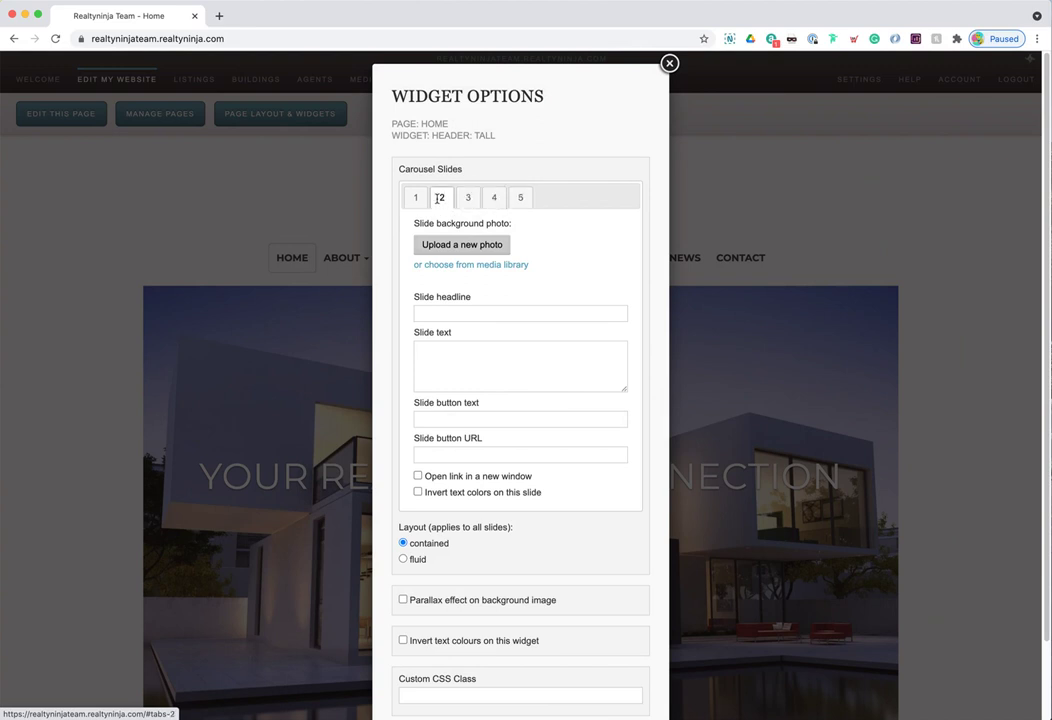
{"action": "left_click", "coordinate": [416, 198]}
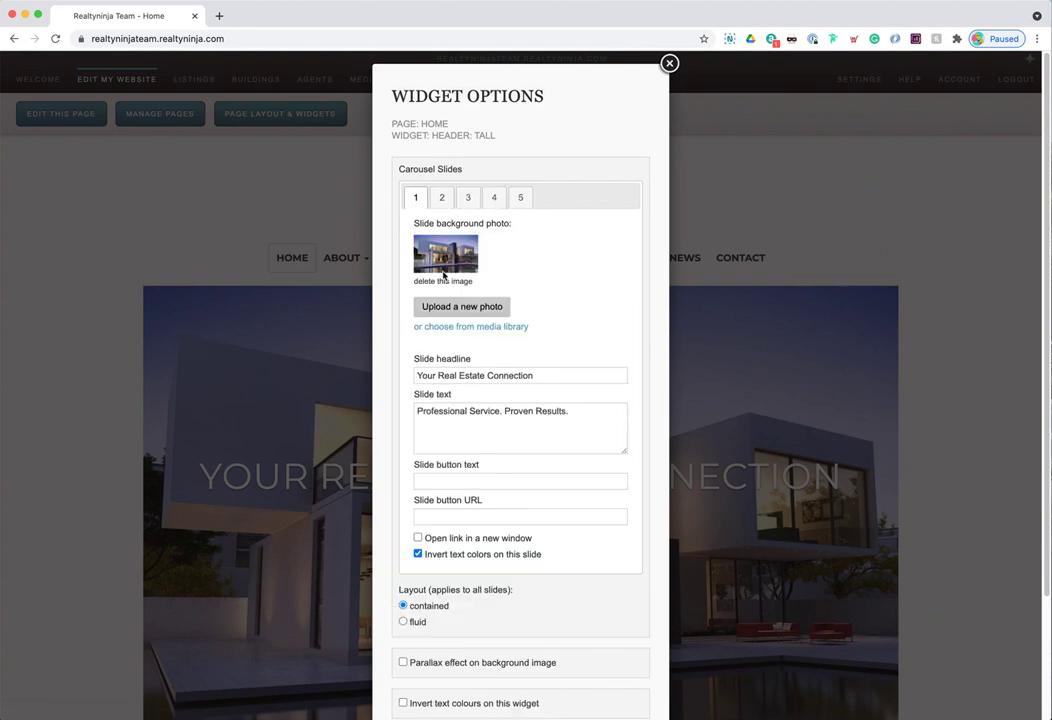
- Delete the background photo from the first carousel slide, keeping its headline and text
{"action": "left_click_drag", "start_coordinate": [438, 375], "coordinate": [534, 375]}
{"action": "left_click_drag", "start_coordinate": [444, 411], "coordinate": [519, 411]}
{"action": "left_click", "coordinate": [477, 481]}
{"action": "left_click", "coordinate": [453, 513]}
{"action": "left_click", "coordinate": [443, 282]}
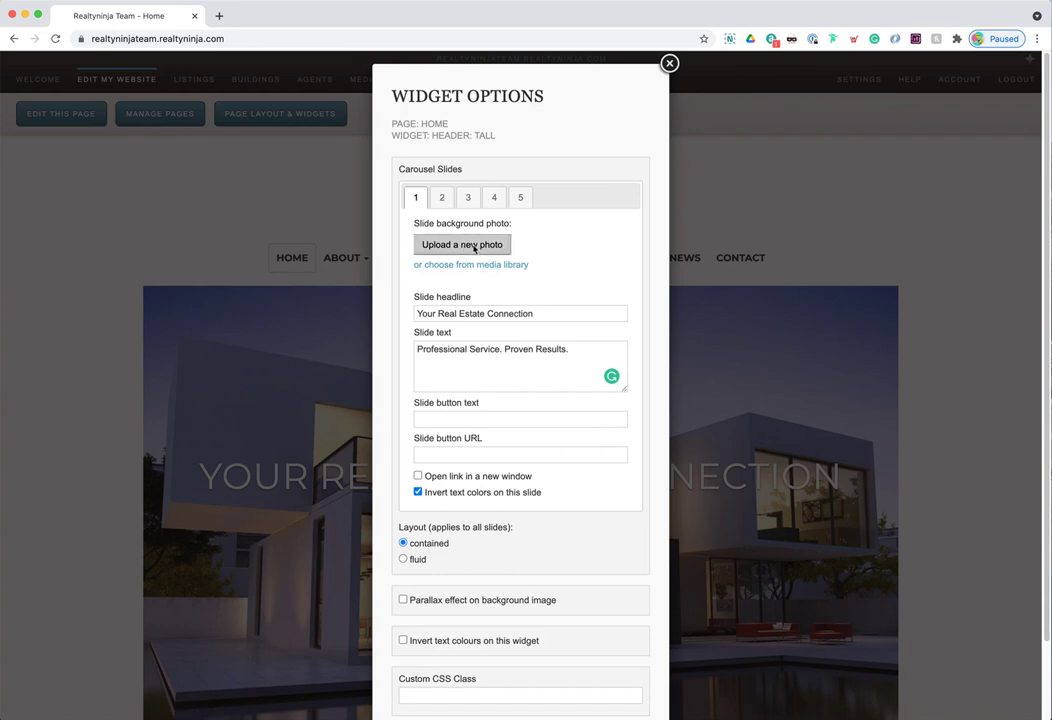
- Set Vancouver.jpg from the Desktop's RealtyNinja Demo folder as the slide background
{"action": "left_click", "coordinate": [475, 248]}
{"action": "left_click", "coordinate": [13, 135]}
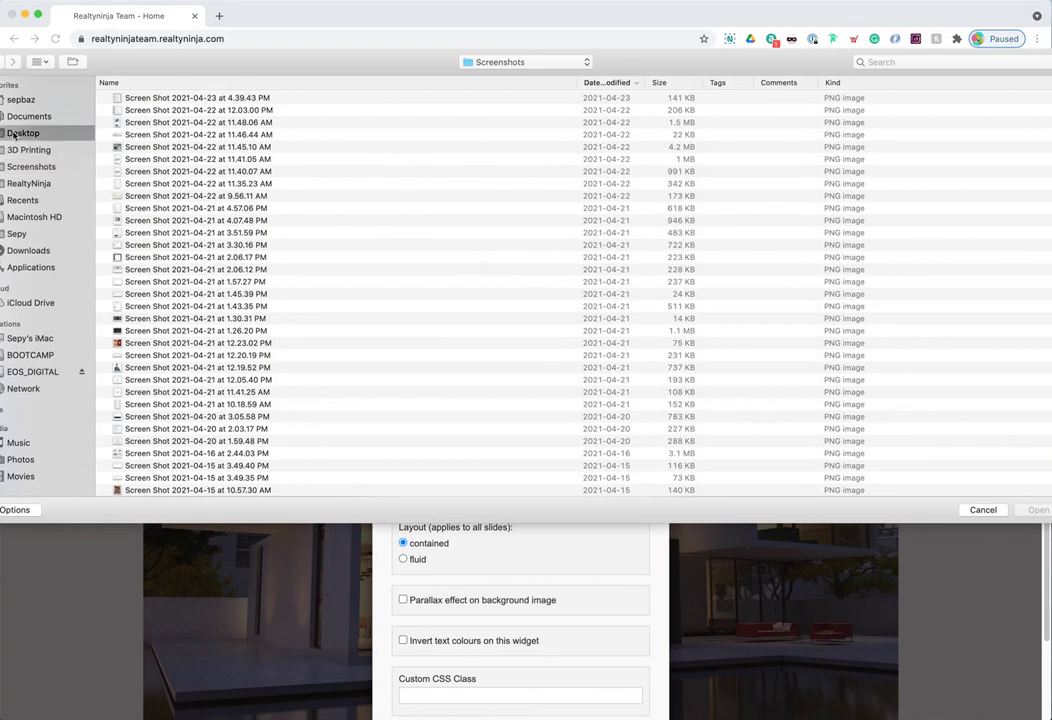
{"action": "double_click", "coordinate": [155, 99]}
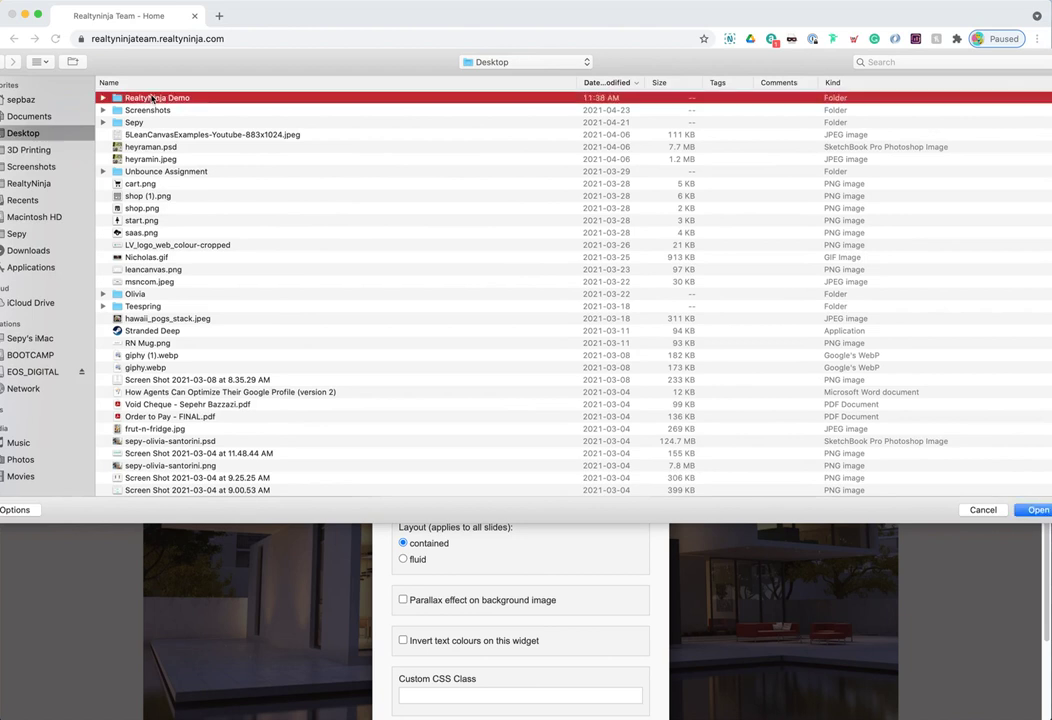
{"action": "double_click", "coordinate": [155, 101]}
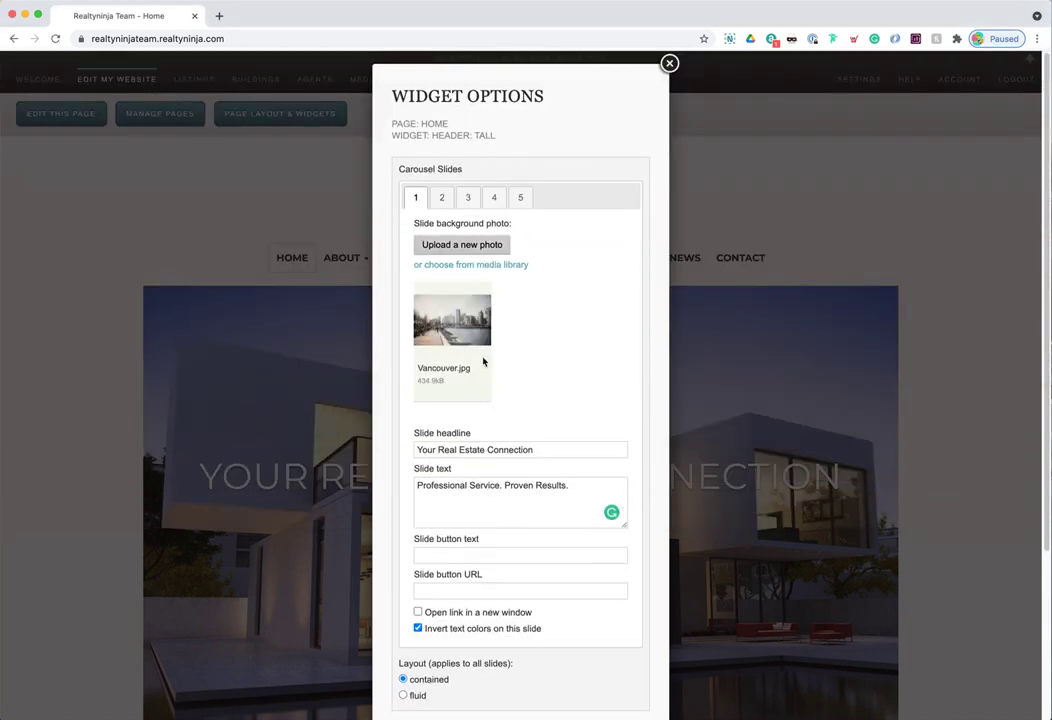
- Change the headline to 'Your Vancouver Real Estate Connection', the text to 'Find your dream home in Vancouver!', and the button label to 'contact me'
{"action": "left_click_drag", "start_coordinate": [537, 449], "coordinate": [422, 450]}
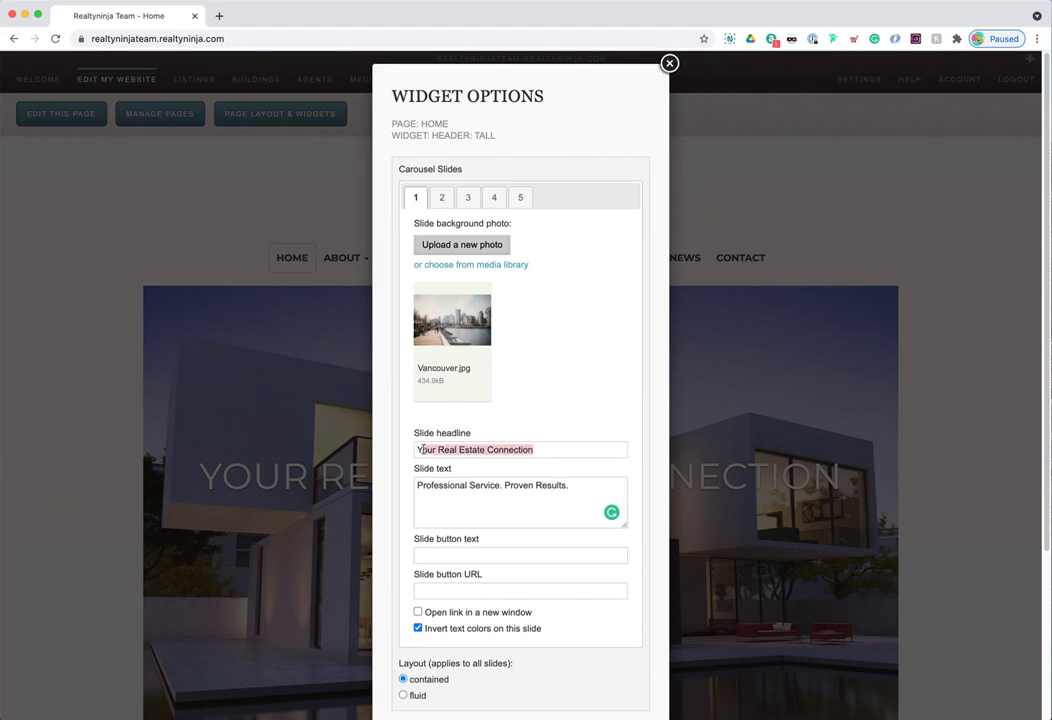
{"action": "left_click", "coordinate": [441, 449]}
{"action": "type", "text": "Vancouver"}
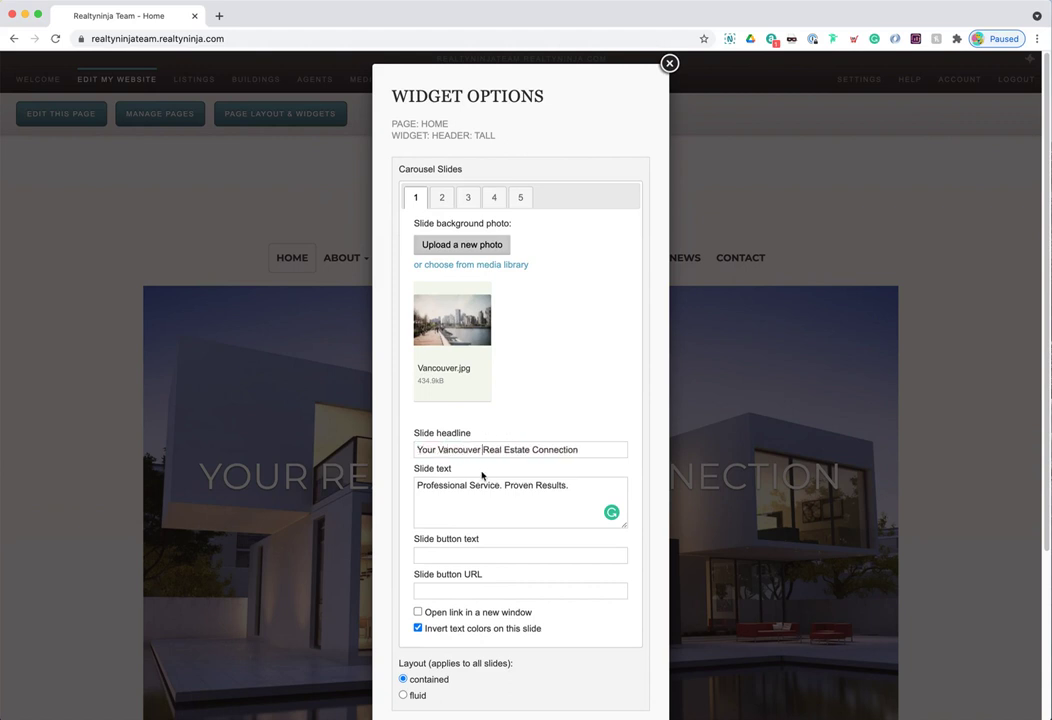
{"action": "left_click_drag", "start_coordinate": [563, 490], "coordinate": [404, 486]}
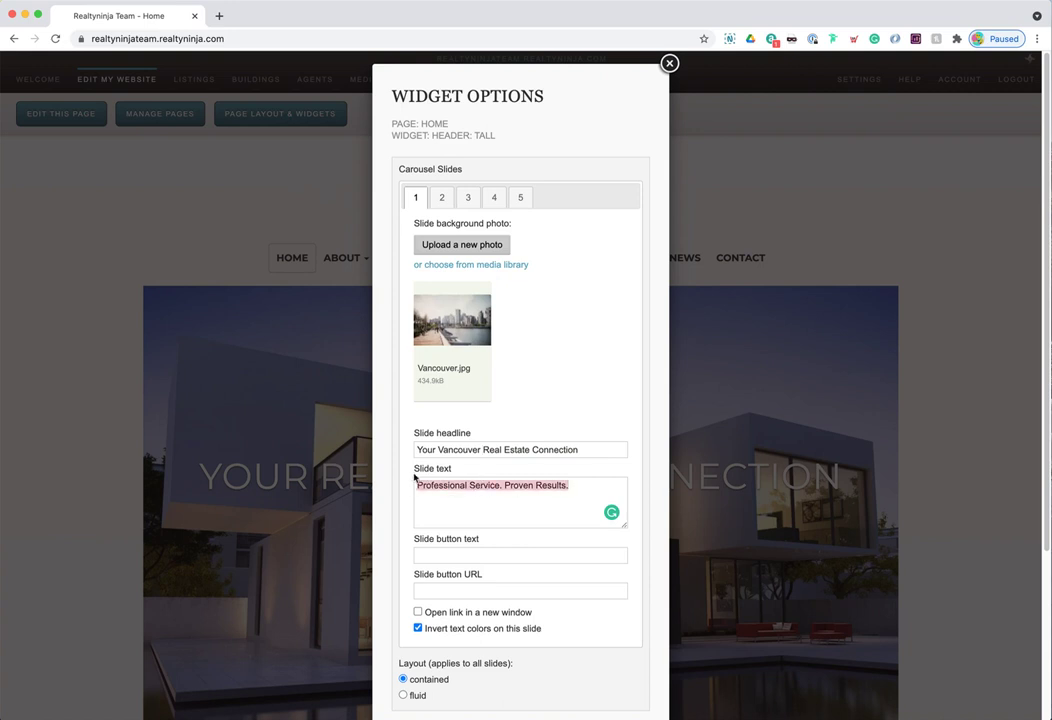
{"action": "type", "text": "Find your dream home in Vancouver!"}
{"action": "left_click", "coordinate": [498, 553]}
{"action": "type", "text": "contact me"}
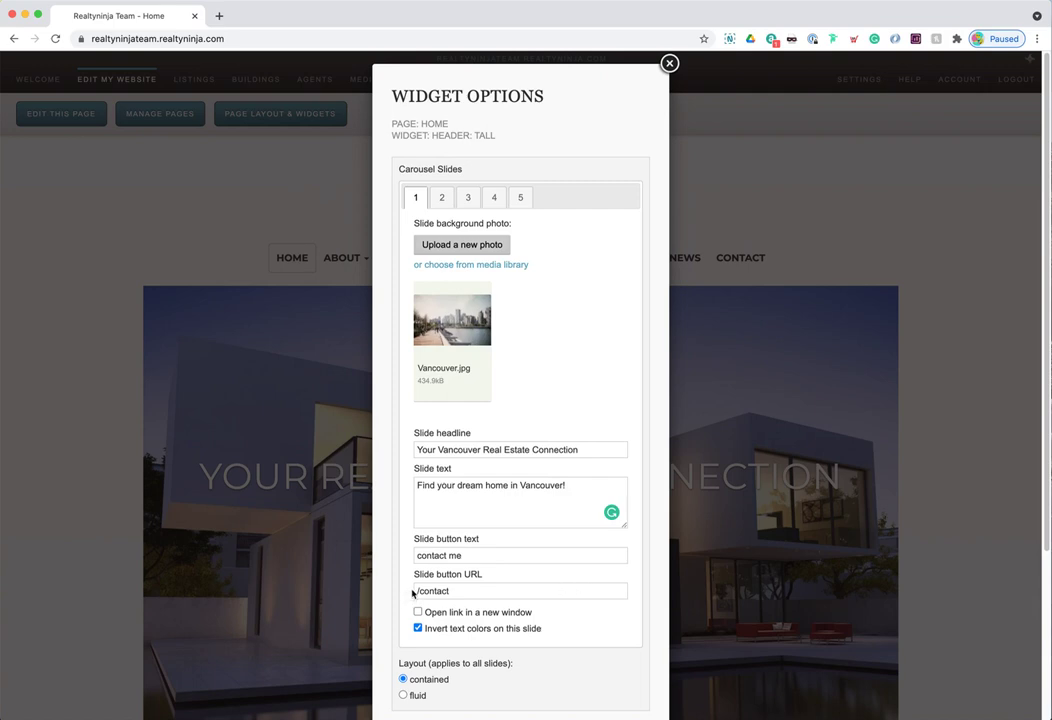
{"action": "scroll", "coordinate": [507, 592], "scroll_direction": "down", "scroll_amount": 5}
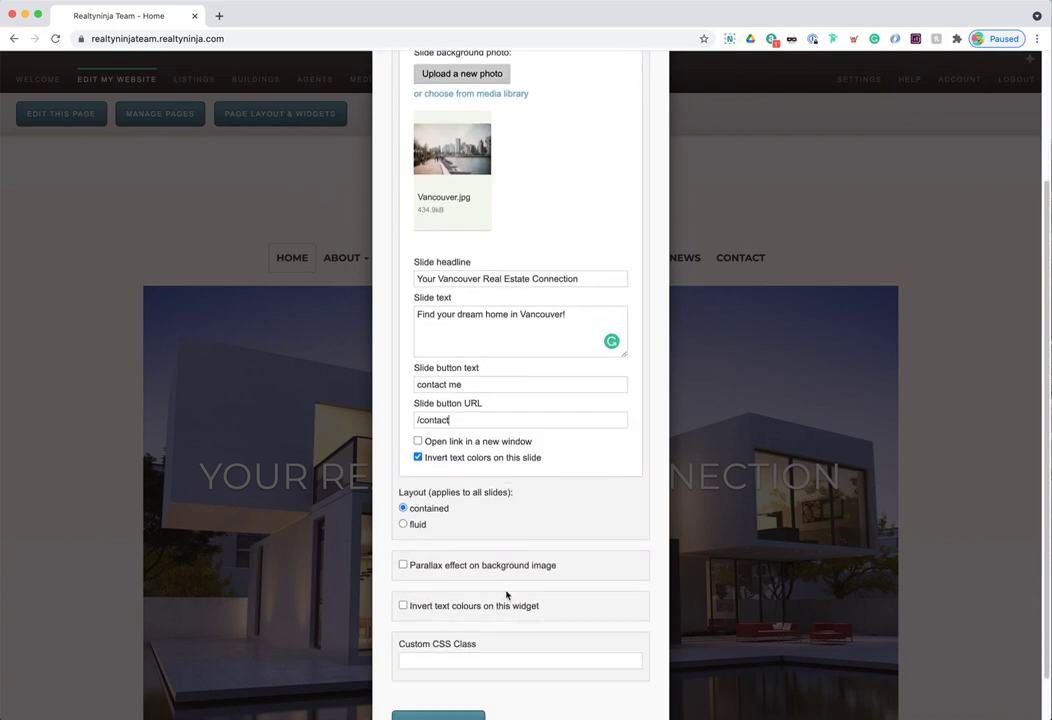
- Apply and save the slide edits, then check the new Vancouver headline on the Home page
{"action": "left_click", "coordinate": [435, 672]}
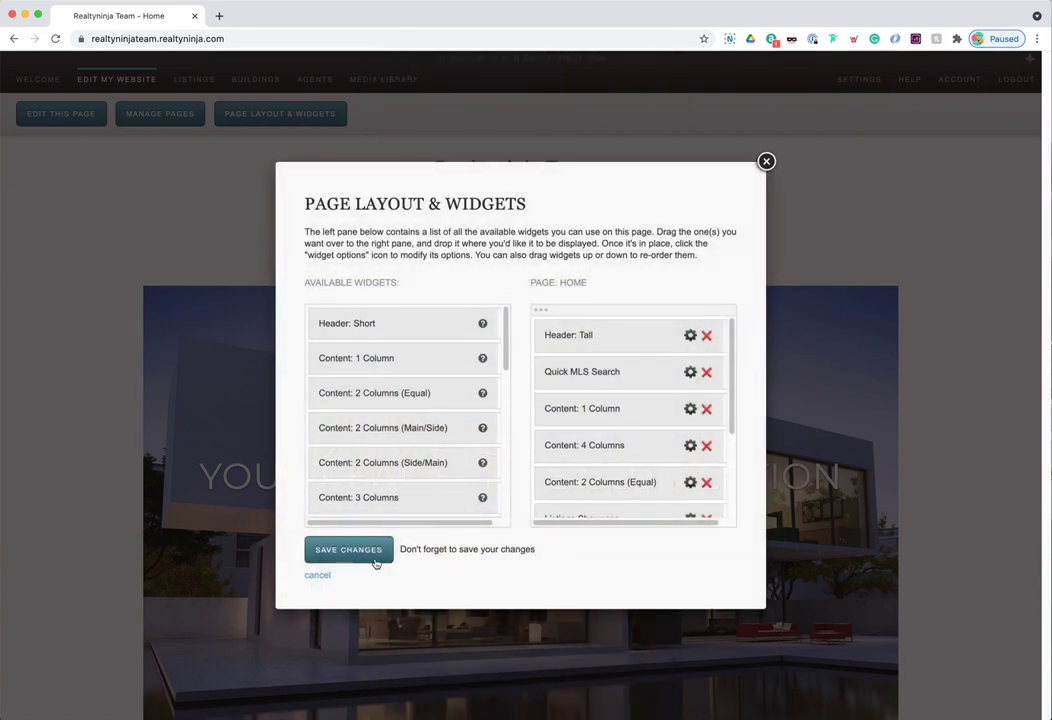
{"action": "left_click", "coordinate": [349, 552]}
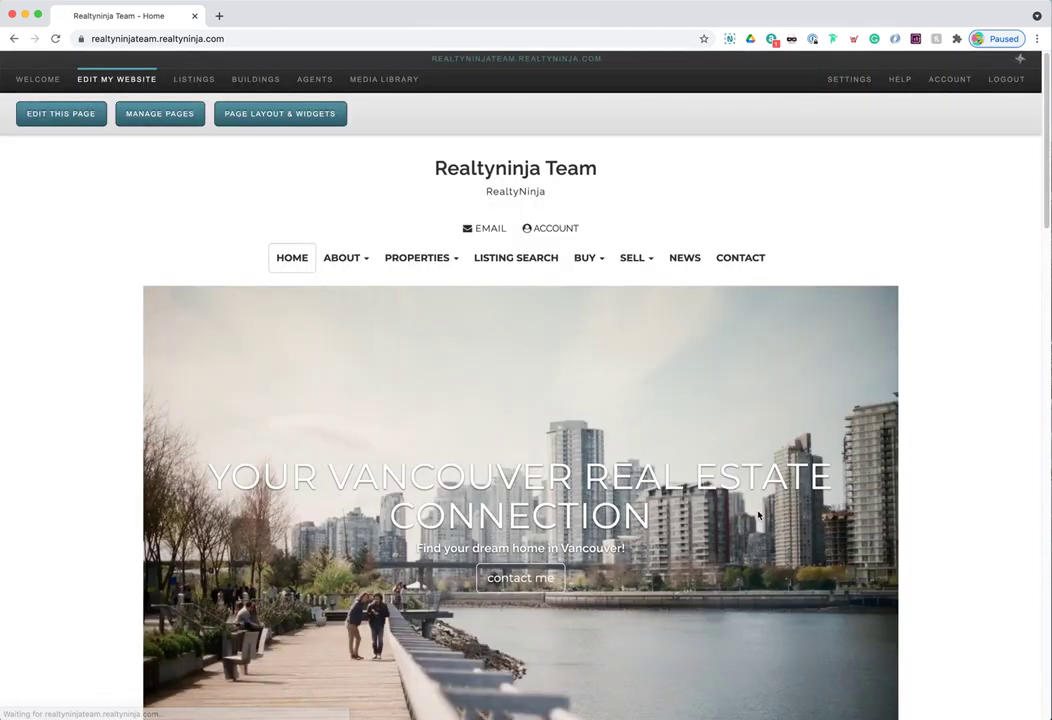
{"action": "scroll", "coordinate": [853, 494], "scroll_direction": "down", "scroll_amount": 1}
{"action": "scroll", "coordinate": [853, 494], "scroll_direction": "down", "scroll_amount": 2}
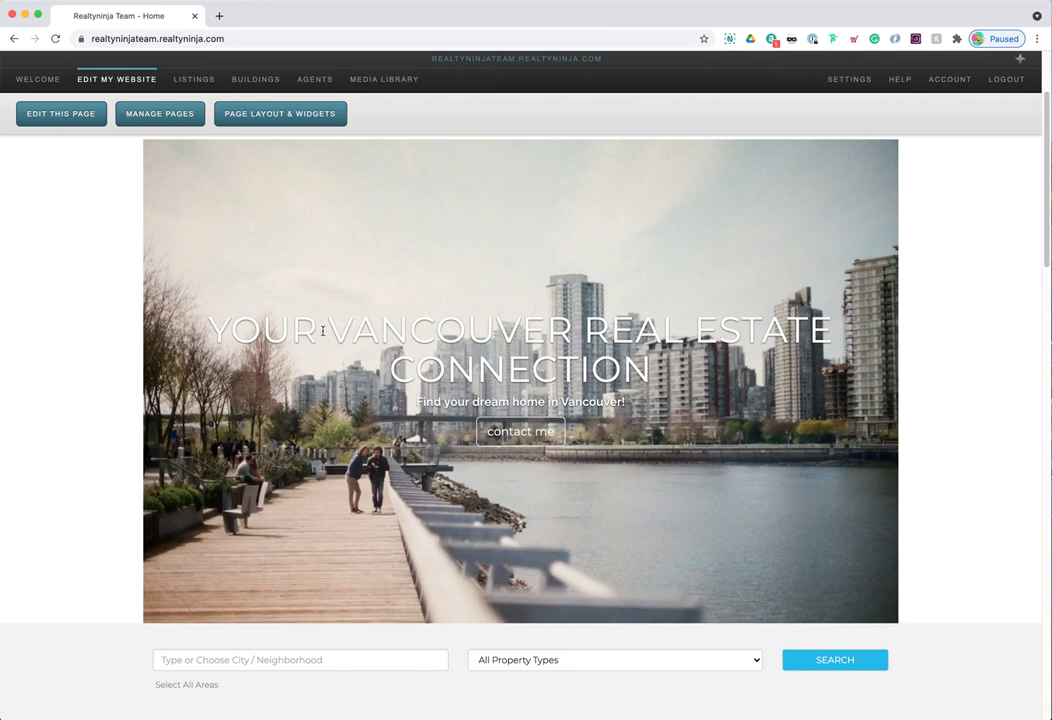
{"action": "left_click_drag", "start_coordinate": [382, 333], "coordinate": [745, 330]}
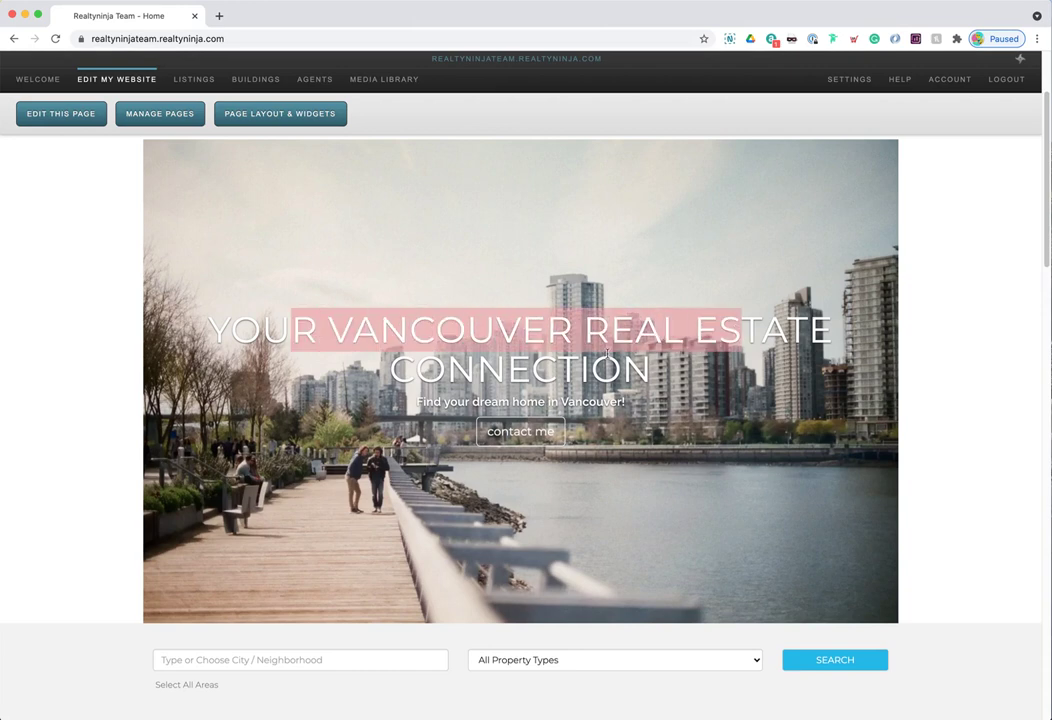
{"action": "left_click", "coordinate": [409, 410]}
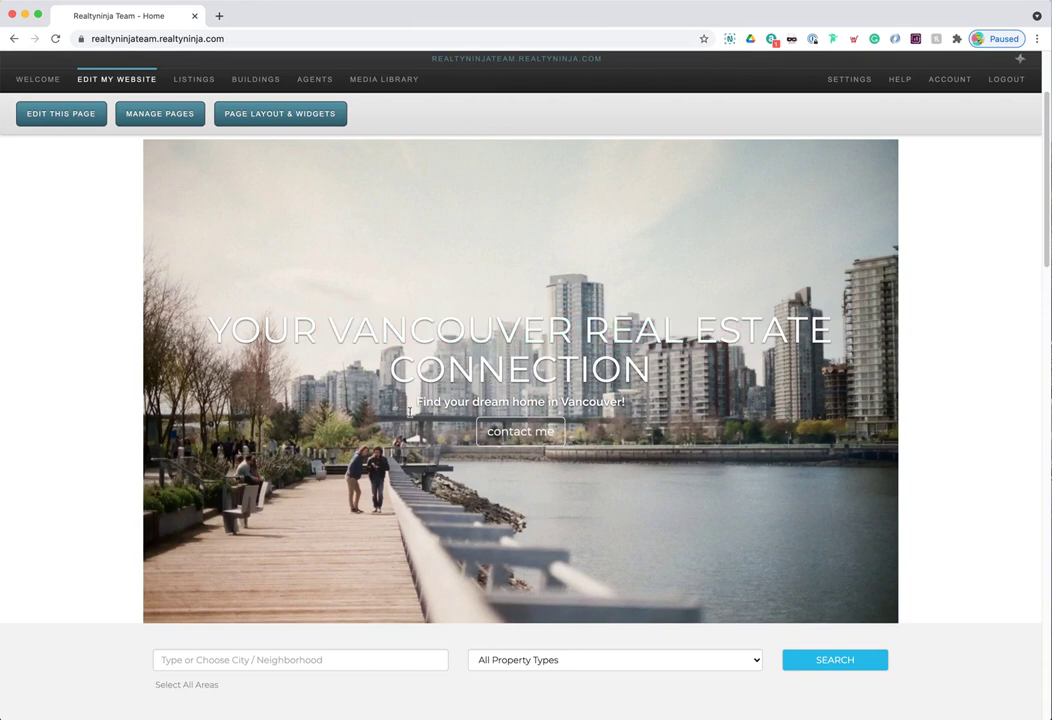
- Test the contact me button, return Home, and reopen Page Layout & Widgets
{"action": "left_click", "coordinate": [510, 432]}
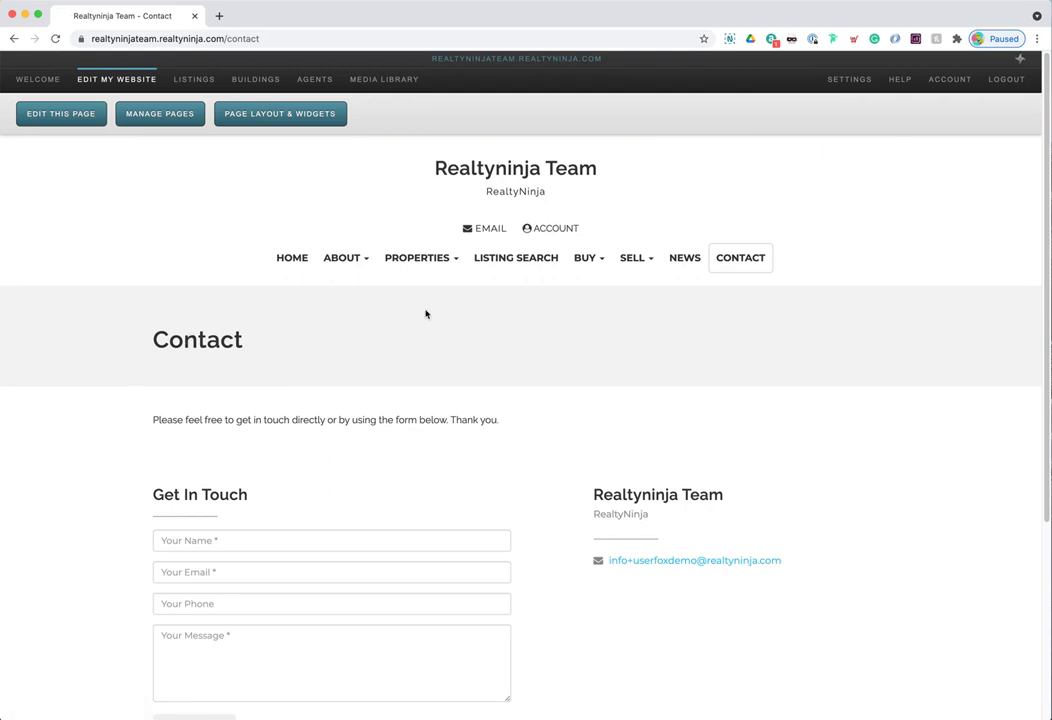
{"action": "left_click", "coordinate": [292, 258]}
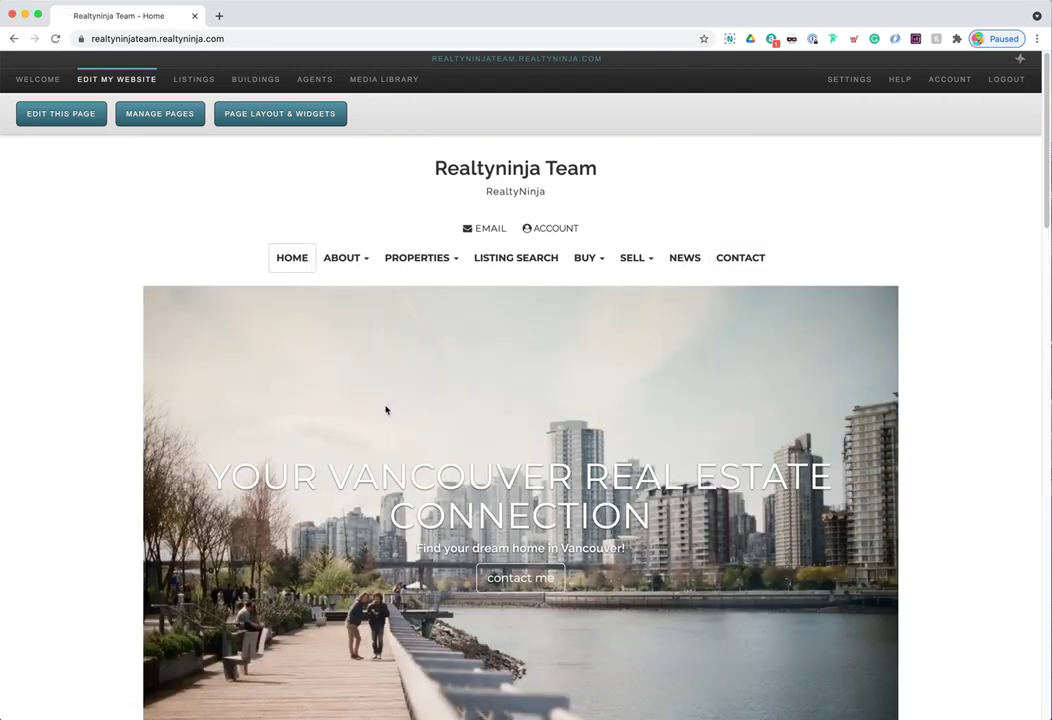
{"action": "left_click", "coordinate": [290, 114]}
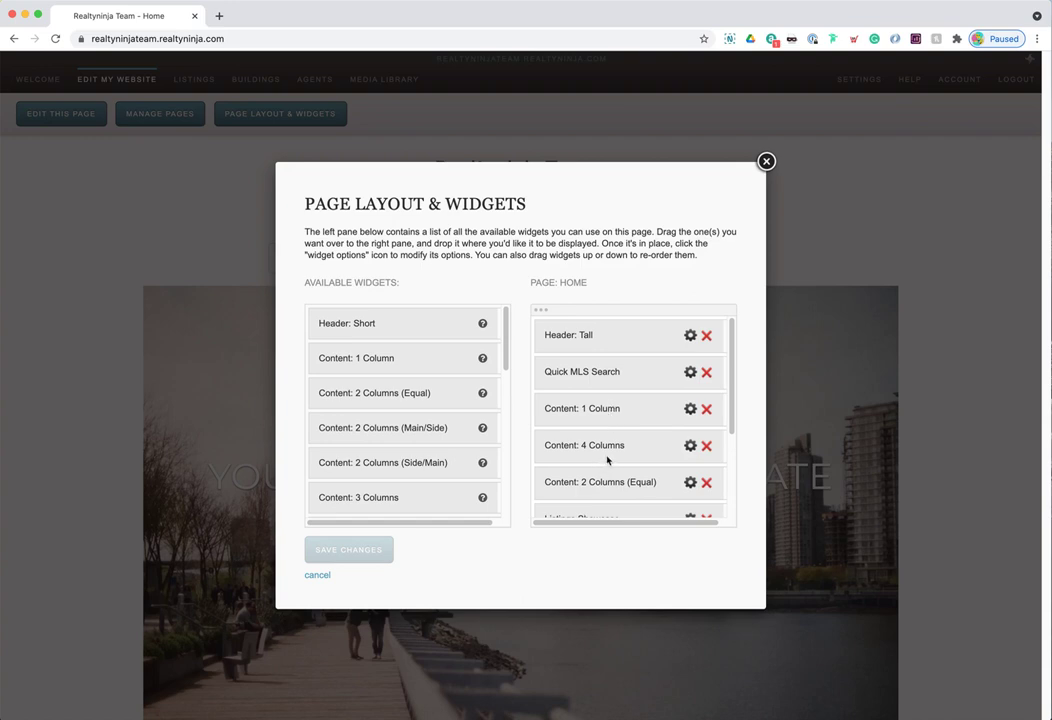
- Delete the Recent Blog Post Showcase widget from the Home layout and confirm with OK
{"action": "scroll", "coordinate": [613, 470], "scroll_direction": "down", "scroll_amount": 2}
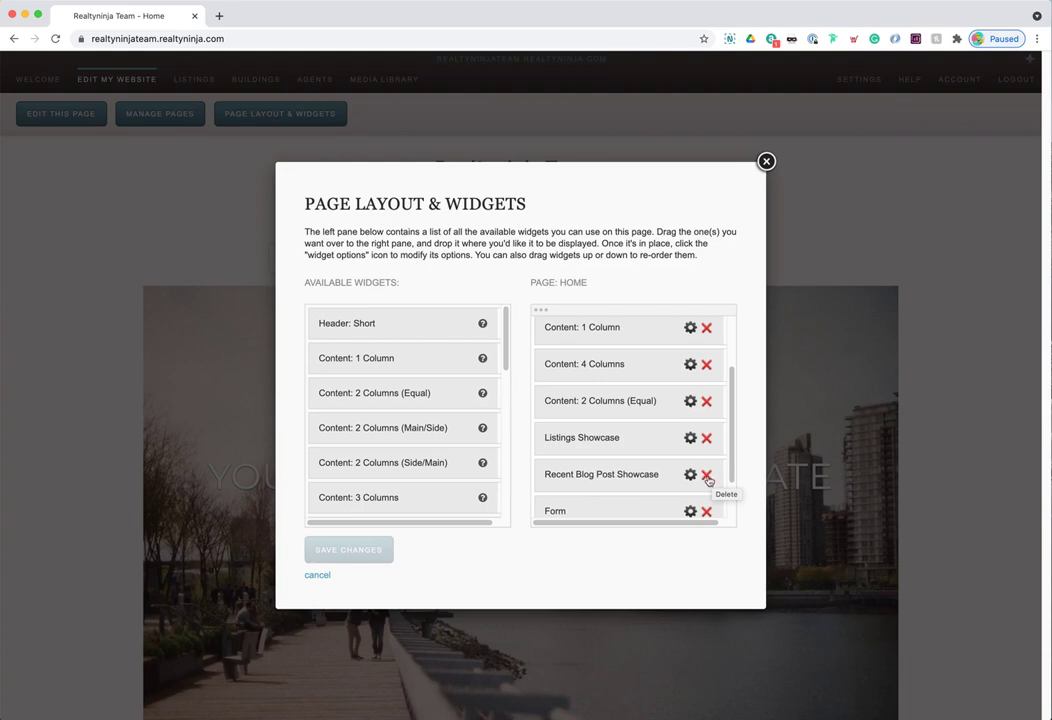
{"action": "left_click", "coordinate": [706, 476]}
{"action": "left_click", "coordinate": [634, 112]}
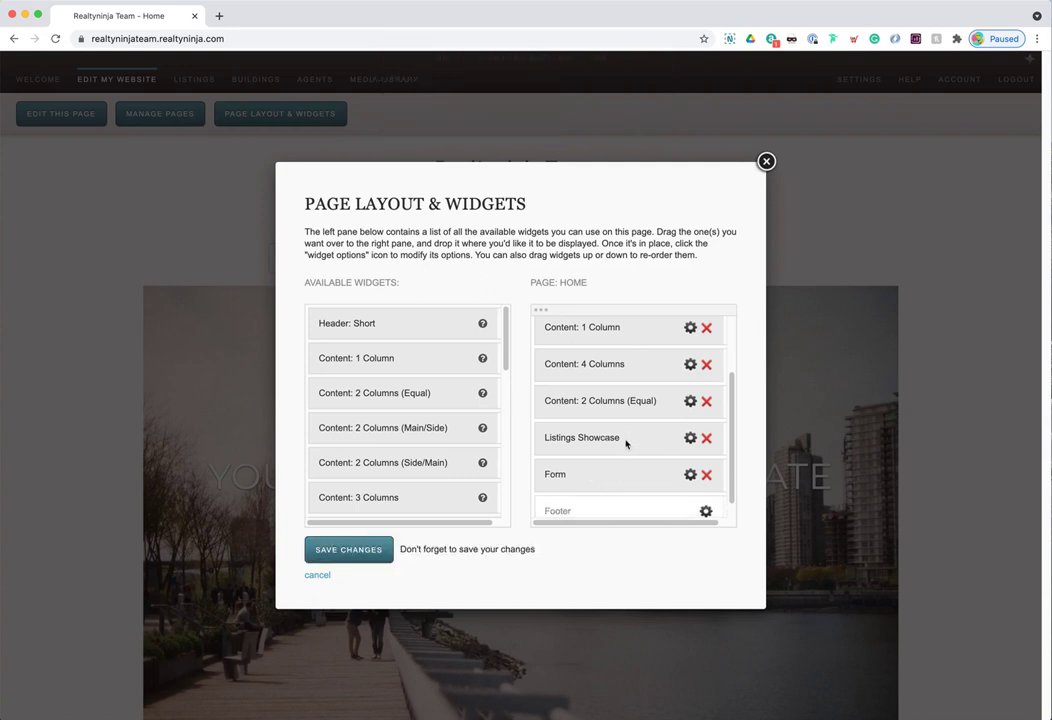
{"action": "scroll", "coordinate": [625, 443], "scroll_direction": "up", "scroll_amount": 2}
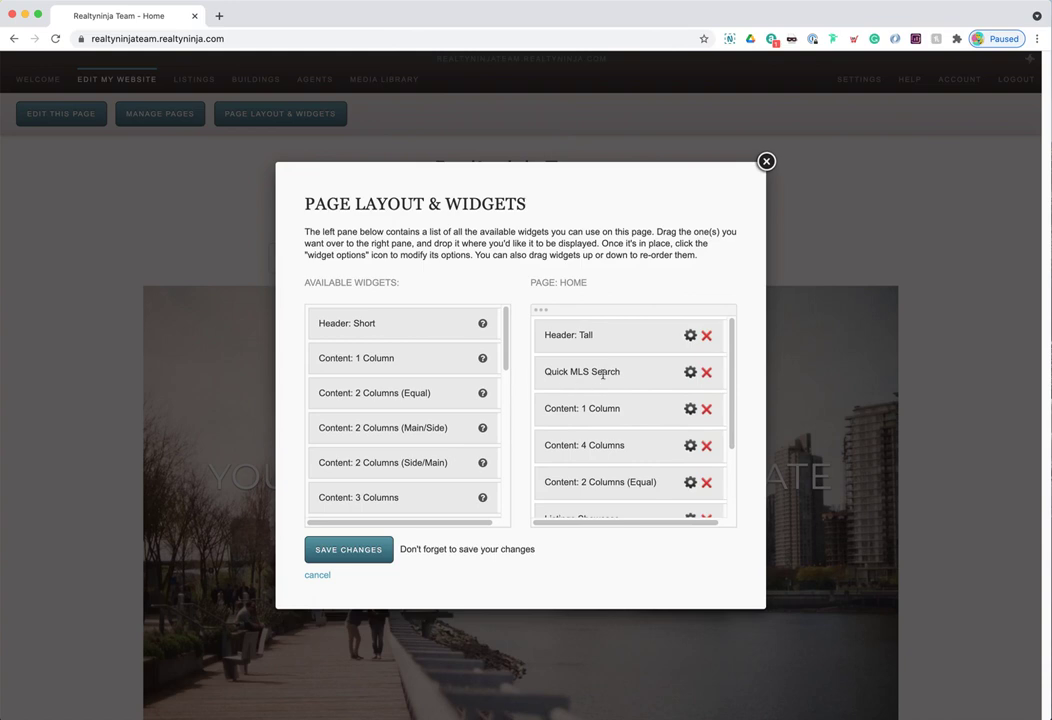
{"action": "scroll", "coordinate": [609, 376], "scroll_direction": "down", "scroll_amount": 2}
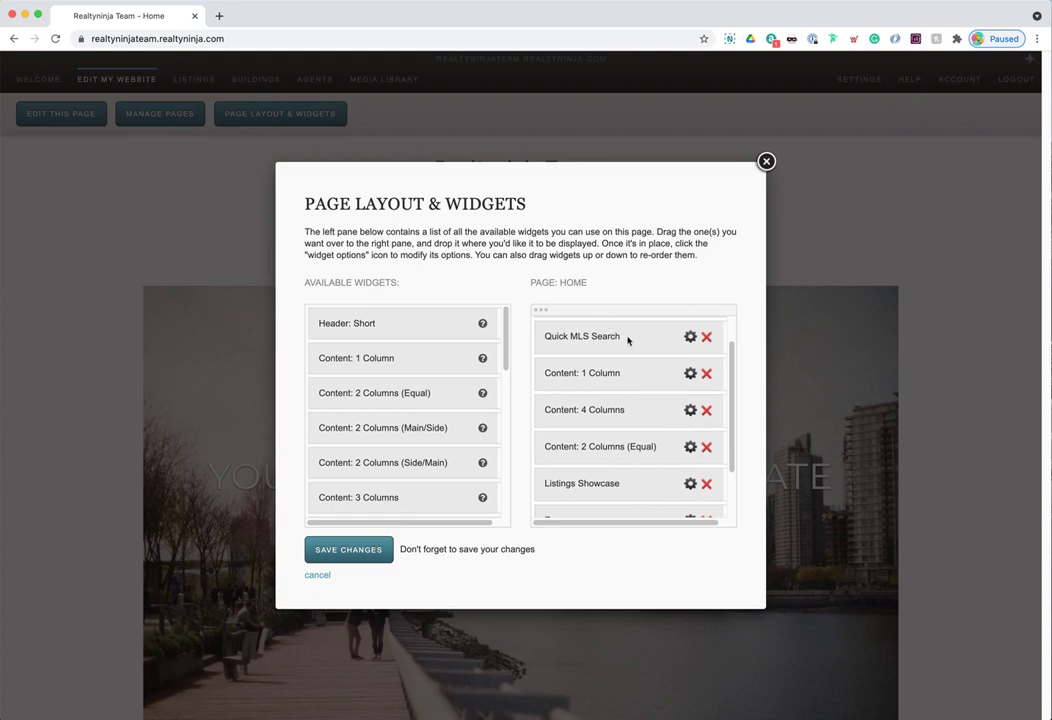
- Move Quick MLS Search below Content: 2 Columns (Equal)
{"action": "left_click_drag", "start_coordinate": [632, 339], "coordinate": [624, 451]}
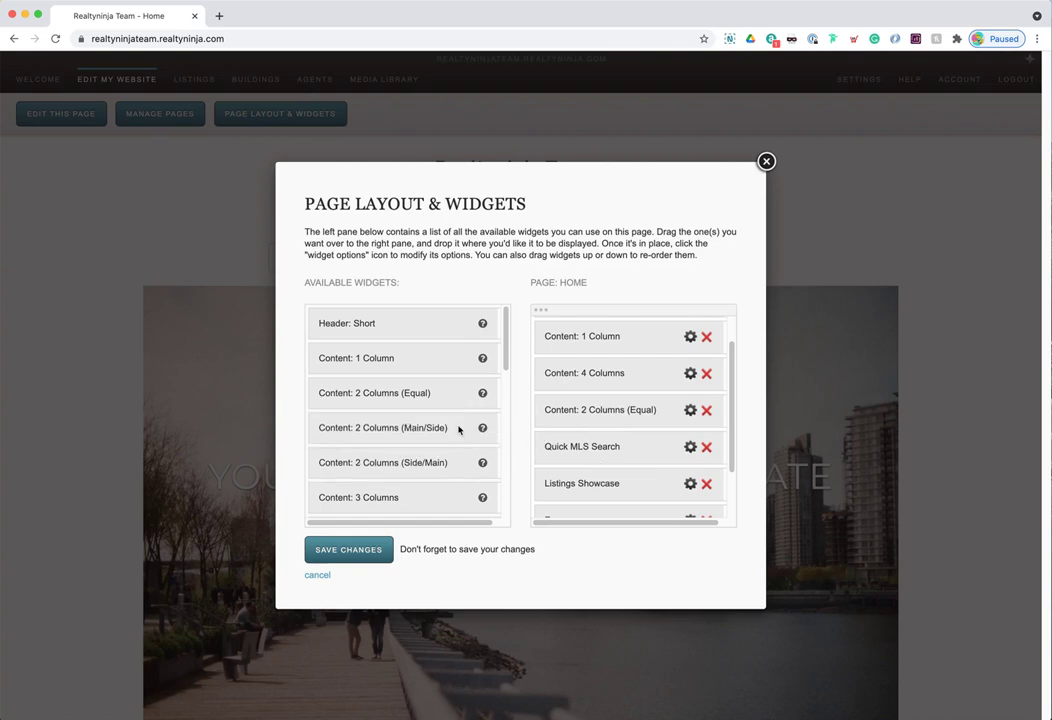
{"action": "scroll", "coordinate": [441, 426], "scroll_direction": "down", "scroll_amount": 1}
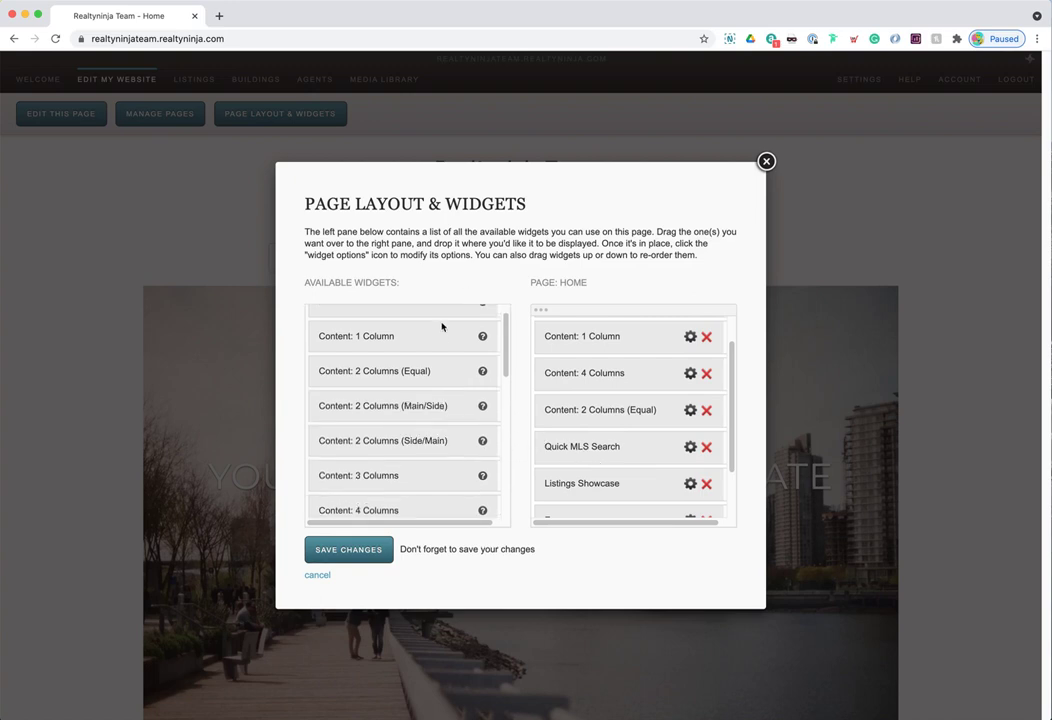
{"action": "scroll", "coordinate": [442, 340], "scroll_direction": "down", "scroll_amount": 5}
{"action": "scroll", "coordinate": [435, 396], "scroll_direction": "down", "scroll_amount": 5}
- Place a Content: 3 Columns widget directly under Header: Tall and save the layout
{"action": "scroll", "coordinate": [432, 400], "scroll_direction": "up", "scroll_amount": 3}
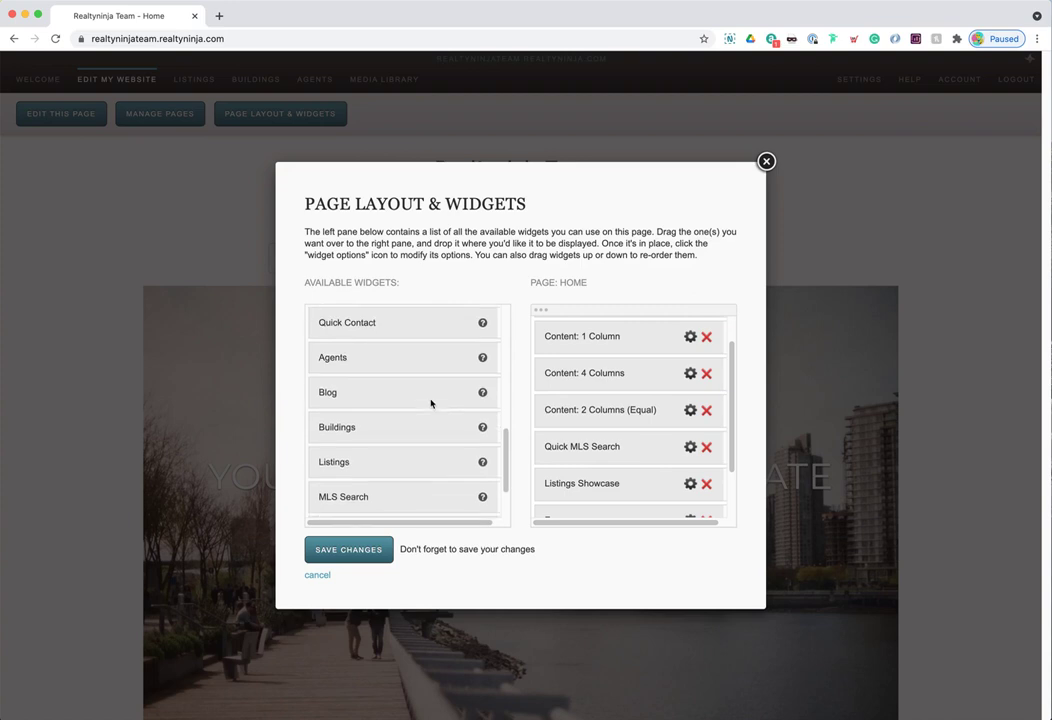
{"action": "scroll", "coordinate": [432, 403], "scroll_direction": "up", "scroll_amount": 5}
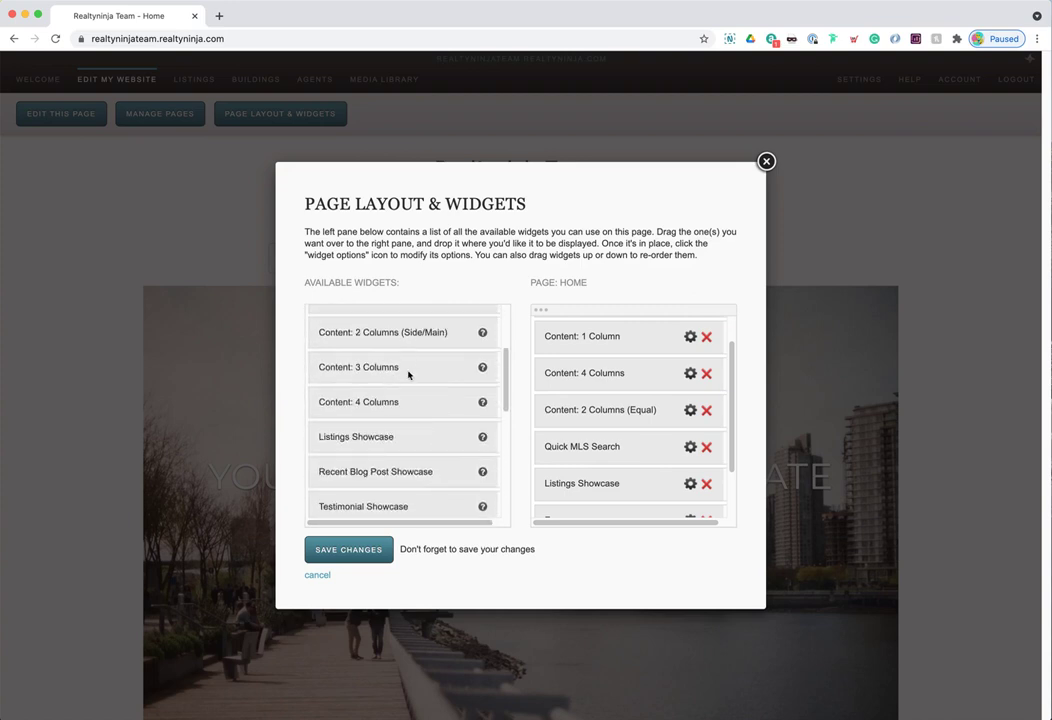
{"action": "scroll", "coordinate": [655, 394], "scroll_direction": "up", "scroll_amount": 1}
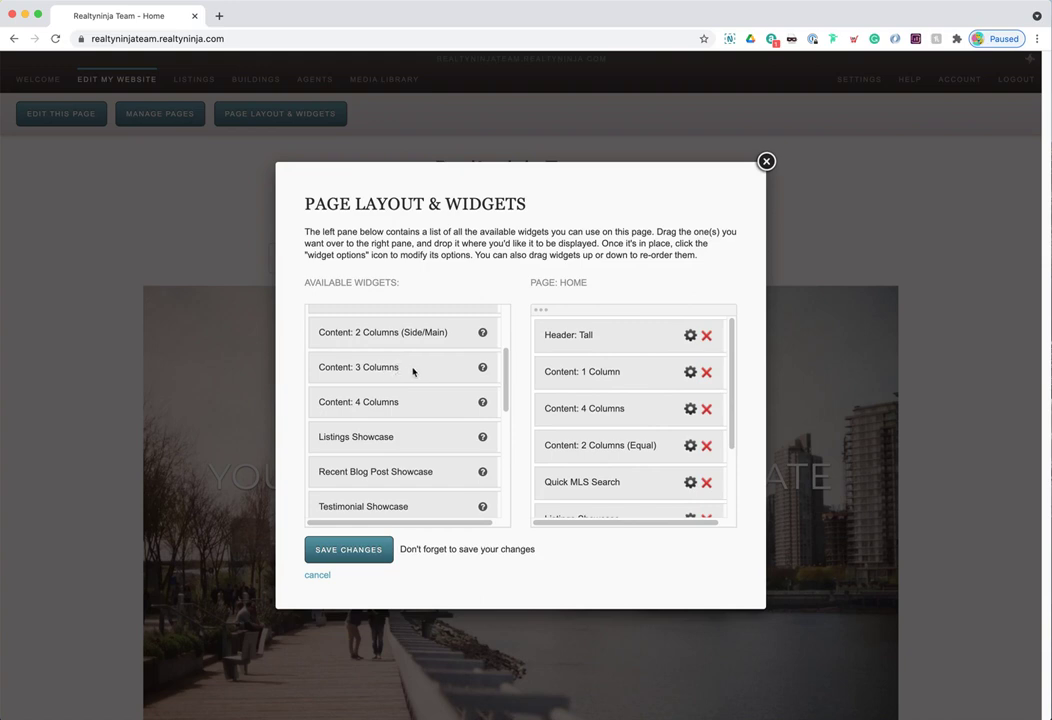
{"action": "left_click_drag", "start_coordinate": [409, 371], "coordinate": [637, 369]}
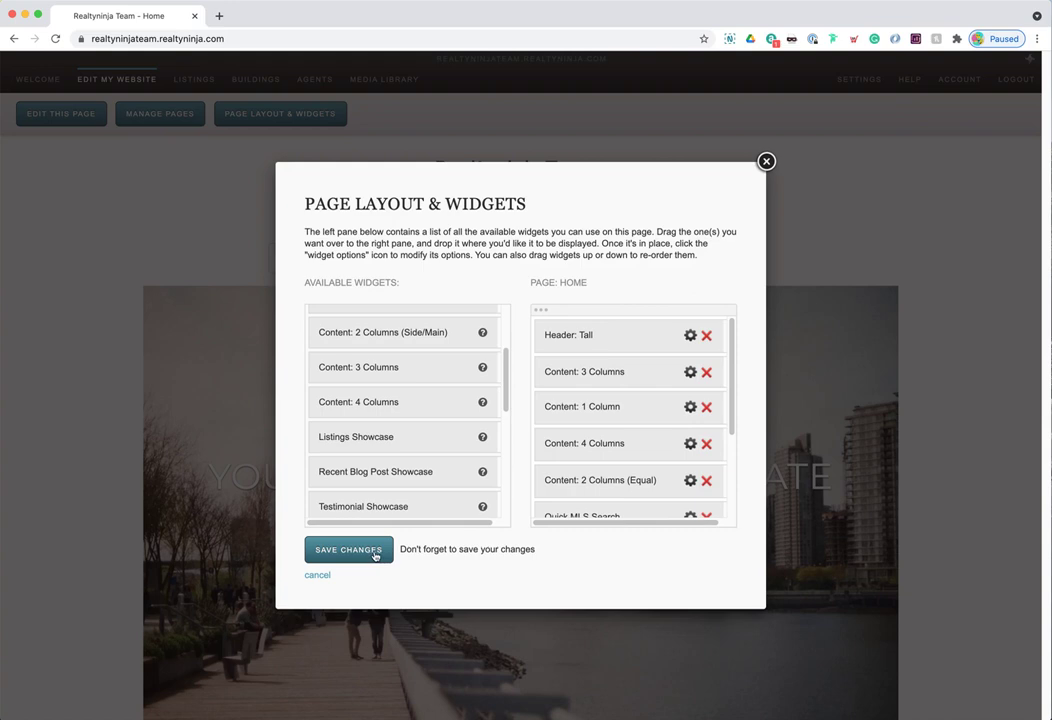
{"action": "left_click", "coordinate": [375, 556]}
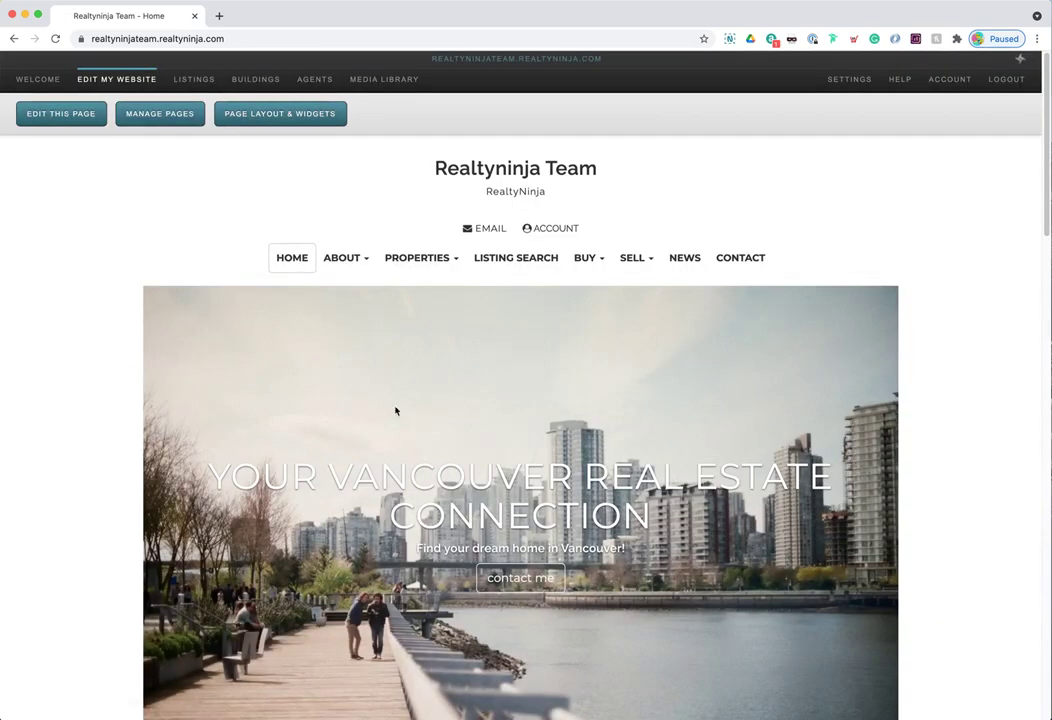
{"action": "scroll", "coordinate": [651, 409], "scroll_direction": "down", "scroll_amount": 5}
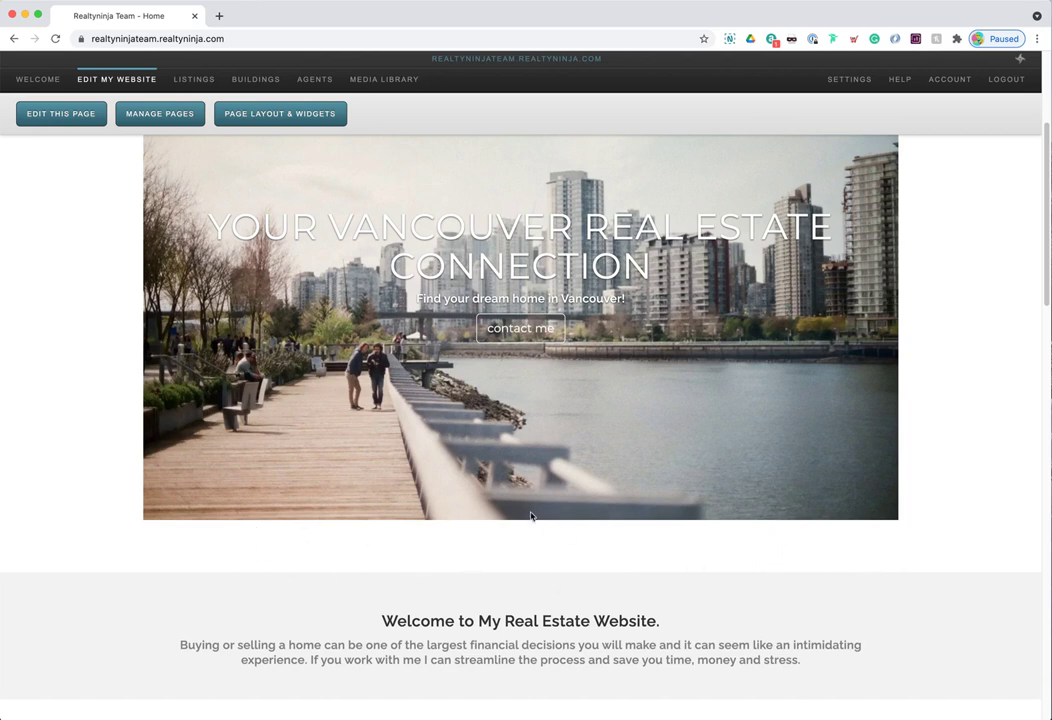
{"action": "scroll", "coordinate": [417, 554], "scroll_direction": "down", "scroll_amount": 10}
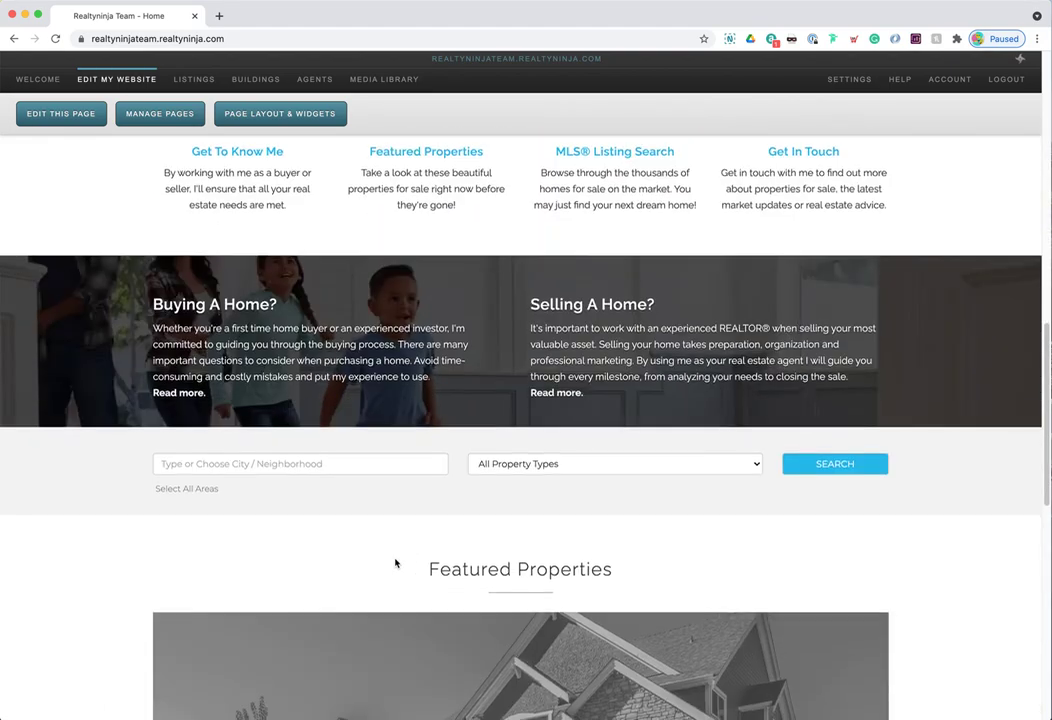
{"action": "scroll", "coordinate": [394, 563], "scroll_direction": "down", "scroll_amount": 1}
{"action": "left_click", "coordinate": [322, 446]}
{"action": "scroll", "coordinate": [272, 546], "scroll_direction": "down", "scroll_amount": 2}
{"action": "scroll", "coordinate": [268, 550], "scroll_direction": "down", "scroll_amount": 2}
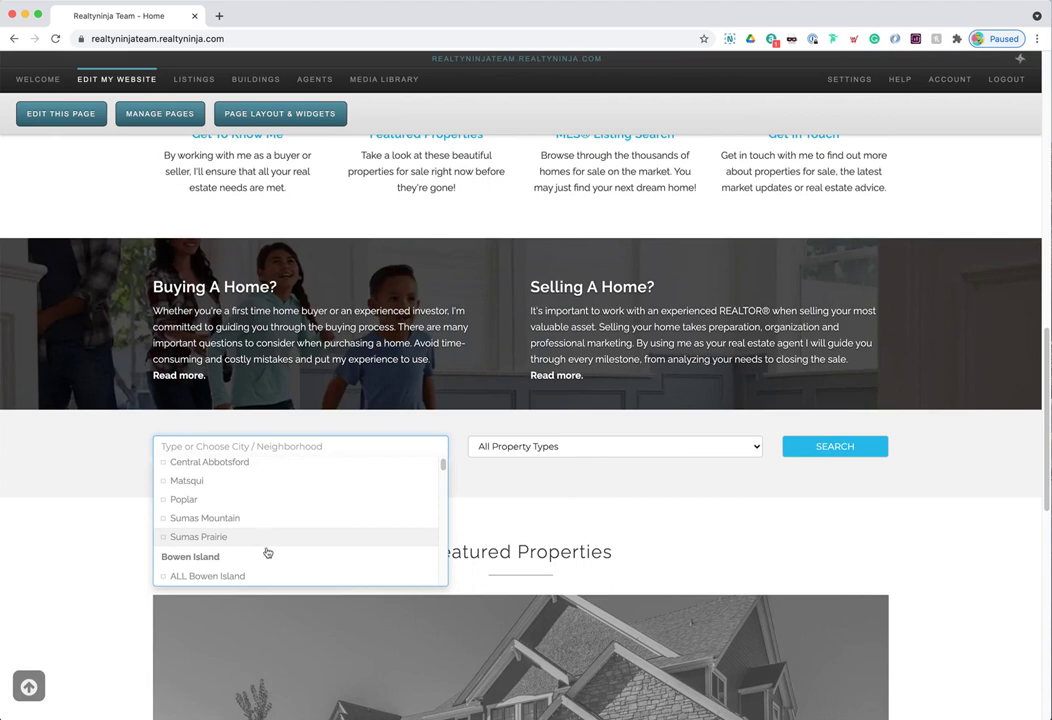
{"action": "left_click", "coordinate": [538, 450]}
{"action": "left_click", "coordinate": [442, 468]}
{"action": "left_click", "coordinate": [560, 446]}
{"action": "left_click", "coordinate": [578, 465]}
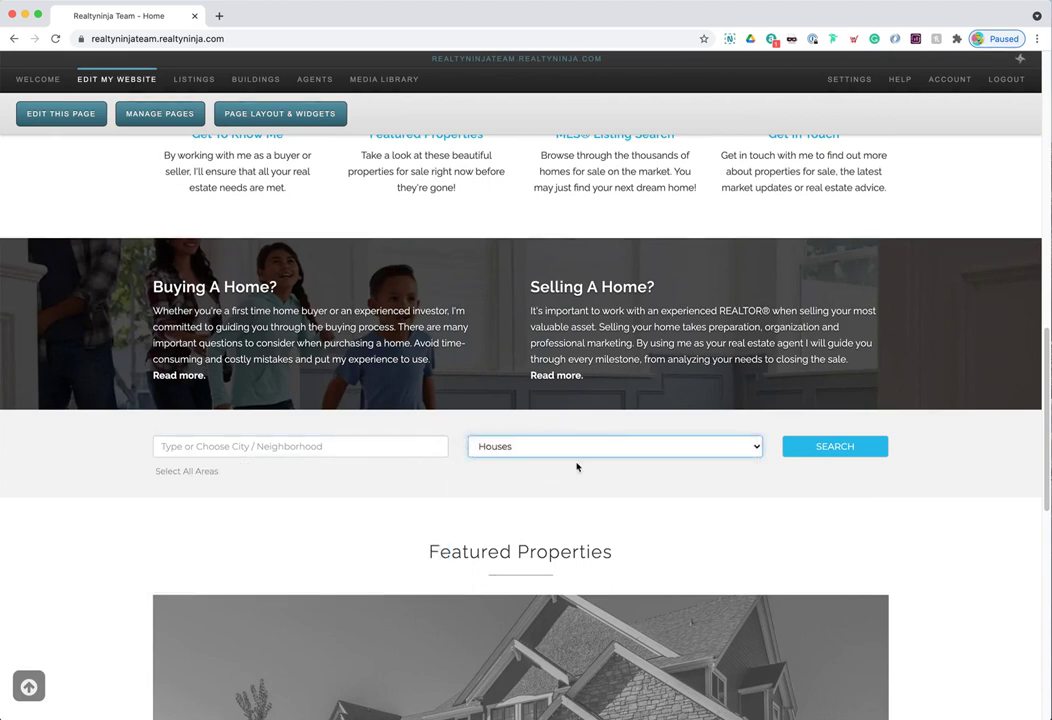
{"action": "scroll", "coordinate": [571, 430], "scroll_direction": "down", "scroll_amount": 1}
{"action": "left_click_drag", "start_coordinate": [396, 533], "coordinate": [622, 538]}
{"action": "left_click", "coordinate": [594, 524]}
{"action": "scroll", "coordinate": [575, 470], "scroll_direction": "down", "scroll_amount": 3}
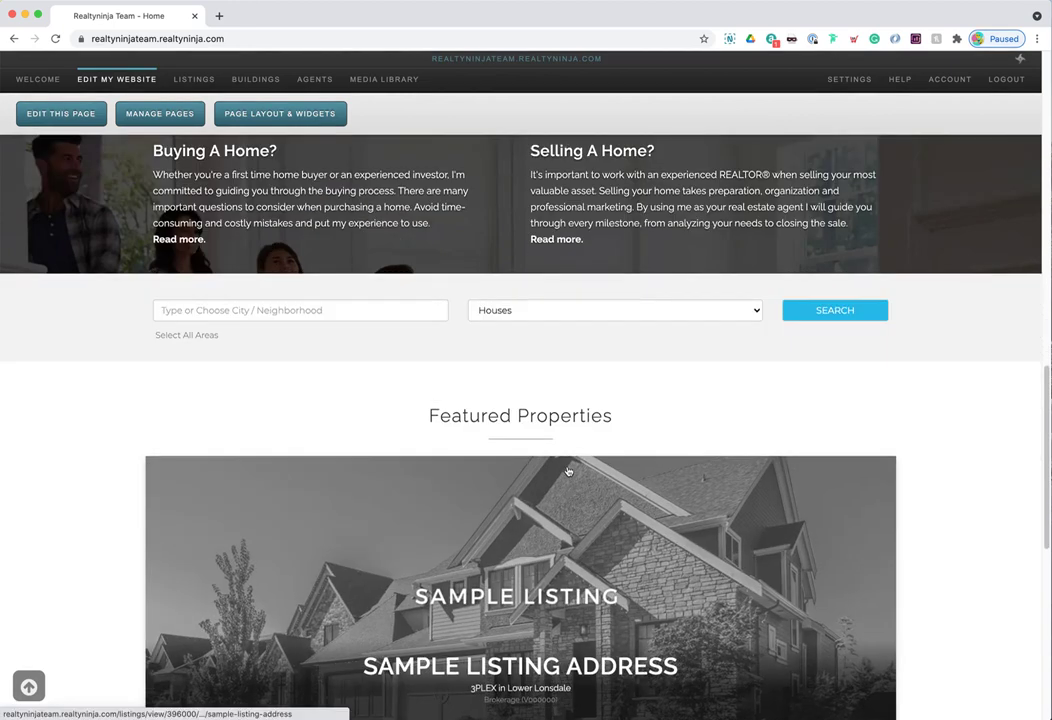
{"action": "scroll", "coordinate": [570, 500], "scroll_direction": "down", "scroll_amount": 4}
{"action": "scroll", "coordinate": [563, 496], "scroll_direction": "down", "scroll_amount": 2}
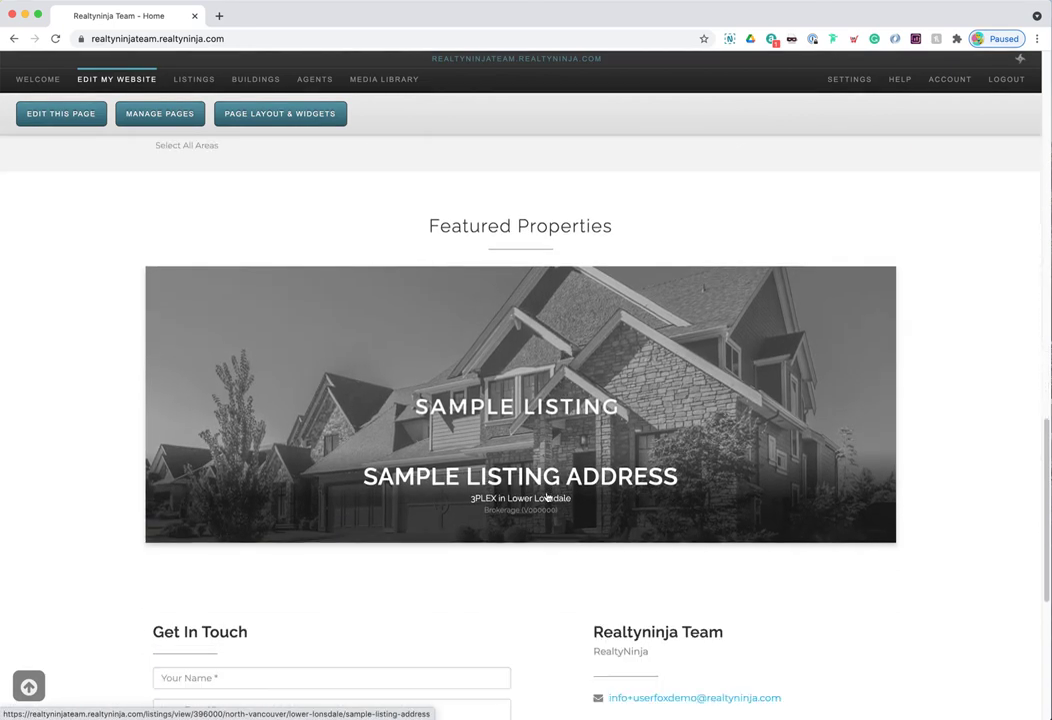
{"action": "scroll", "coordinate": [549, 434], "scroll_direction": "down", "scroll_amount": 1}
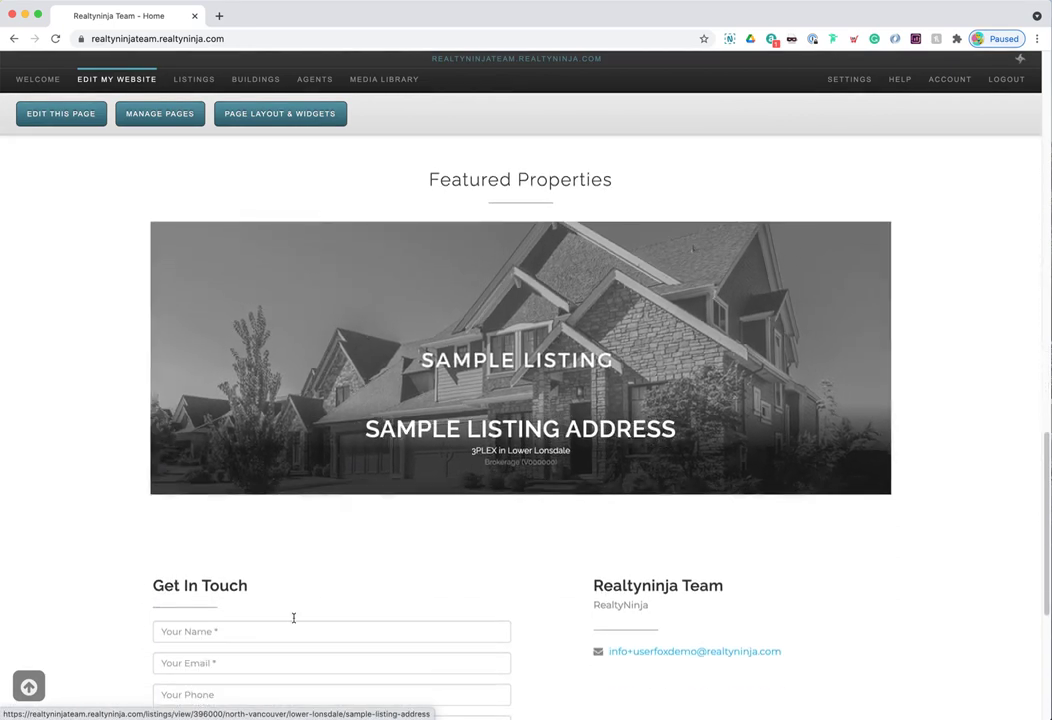
{"action": "left_click_drag", "start_coordinate": [152, 586], "coordinate": [655, 607]}
{"action": "left_click", "coordinate": [559, 575]}
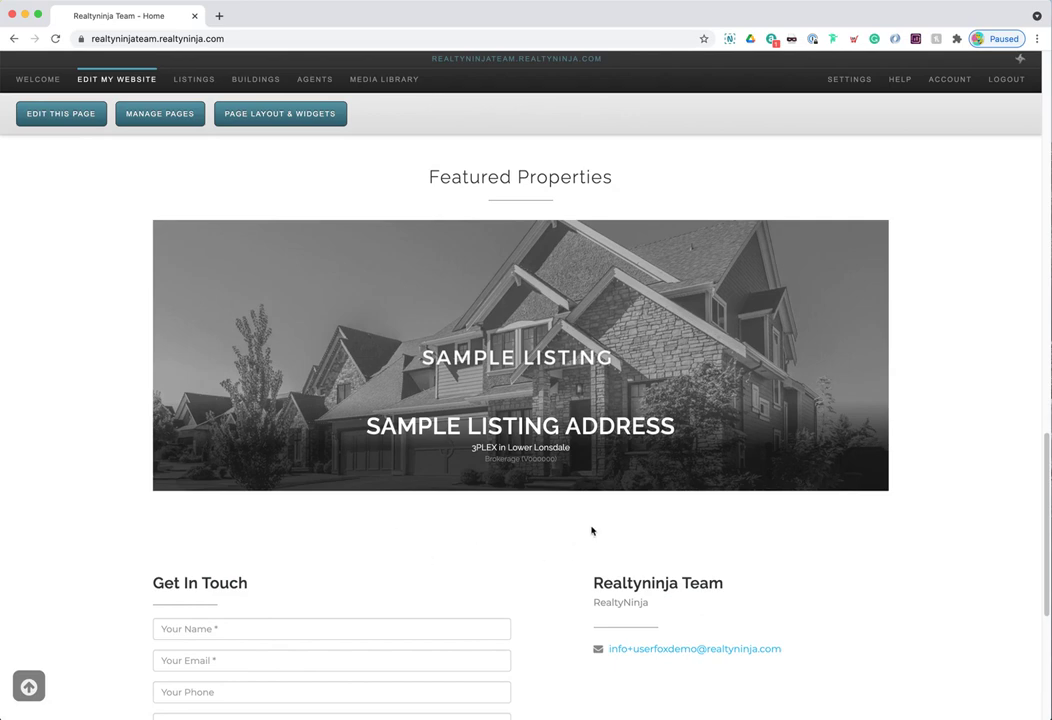
{"action": "scroll", "coordinate": [620, 557], "scroll_direction": "down", "scroll_amount": 1}
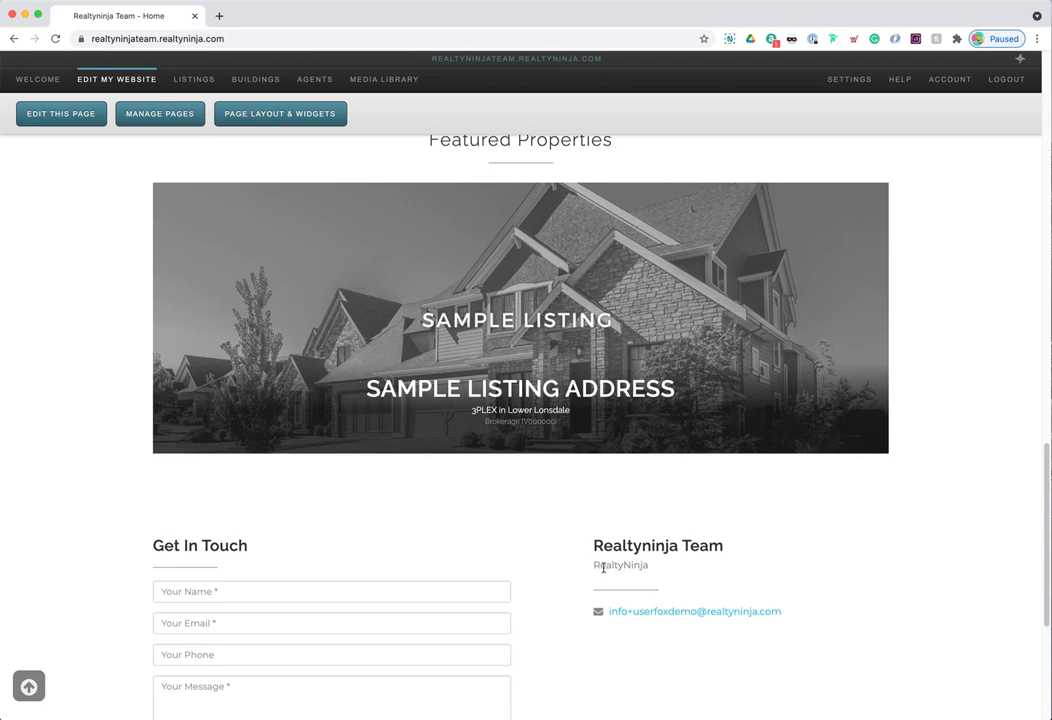
{"action": "scroll", "coordinate": [605, 572], "scroll_direction": "up", "scroll_amount": 2}
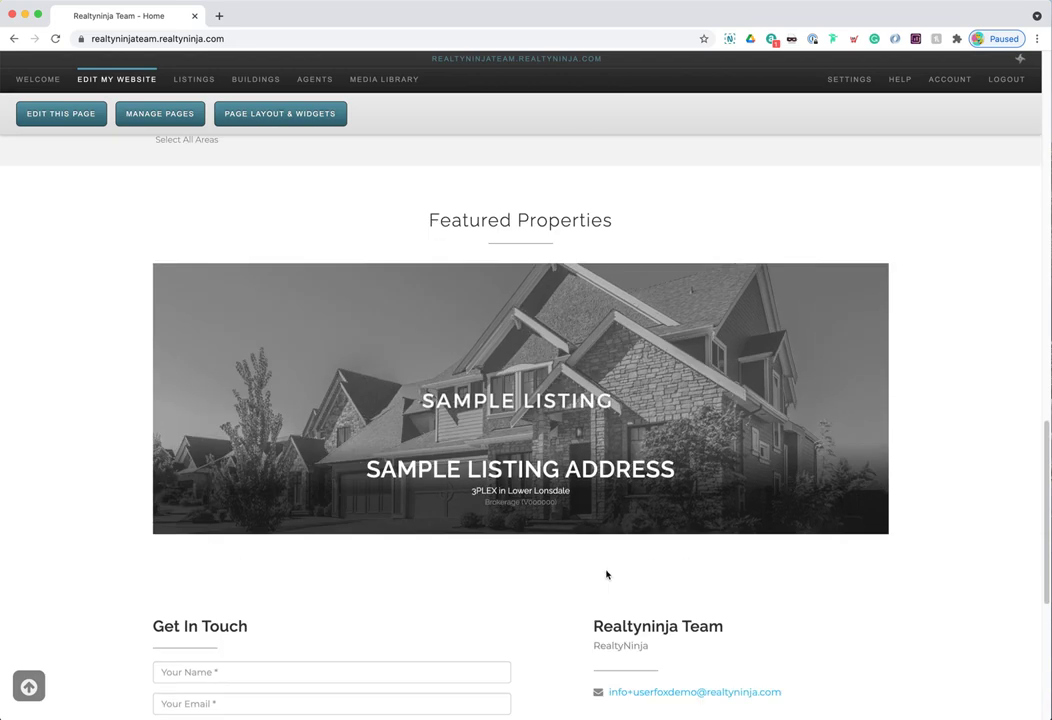
{"action": "scroll", "coordinate": [615, 573], "scroll_direction": "up", "scroll_amount": 1}
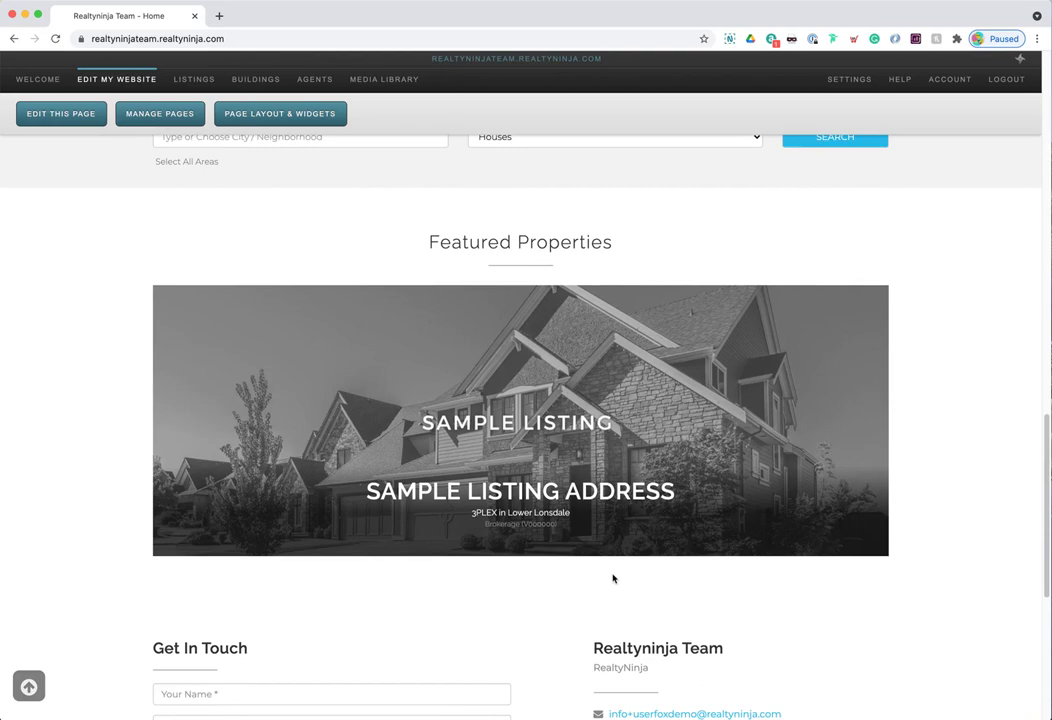
{"action": "scroll", "coordinate": [613, 578], "scroll_direction": "up", "scroll_amount": 2}
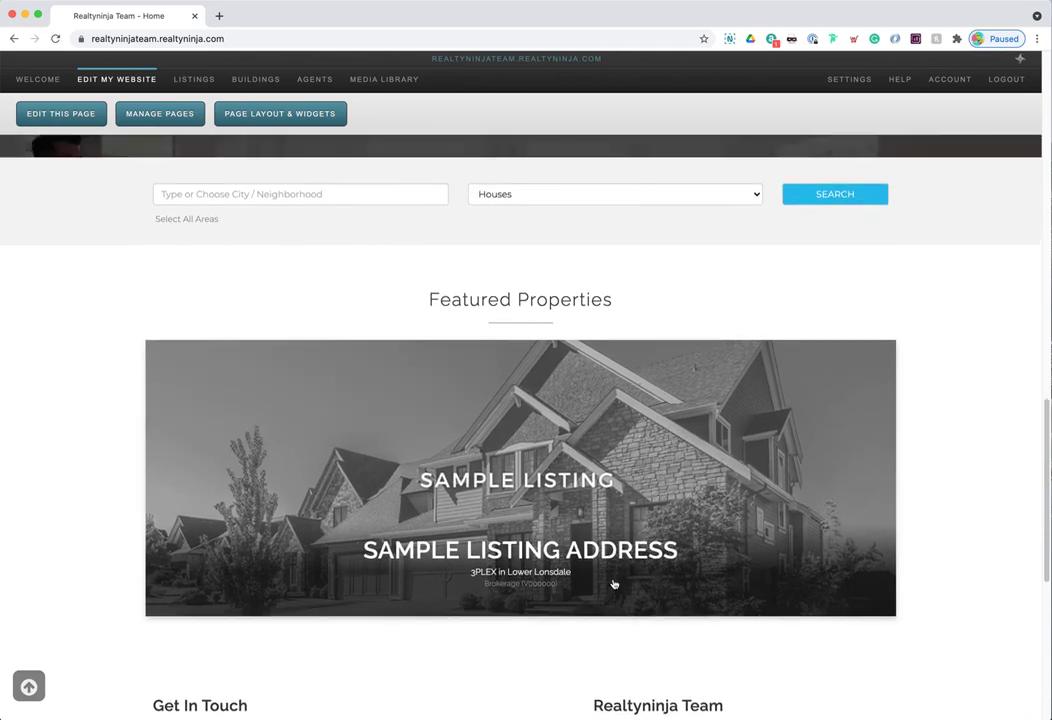
{"action": "scroll", "coordinate": [614, 584], "scroll_direction": "up", "scroll_amount": 20}
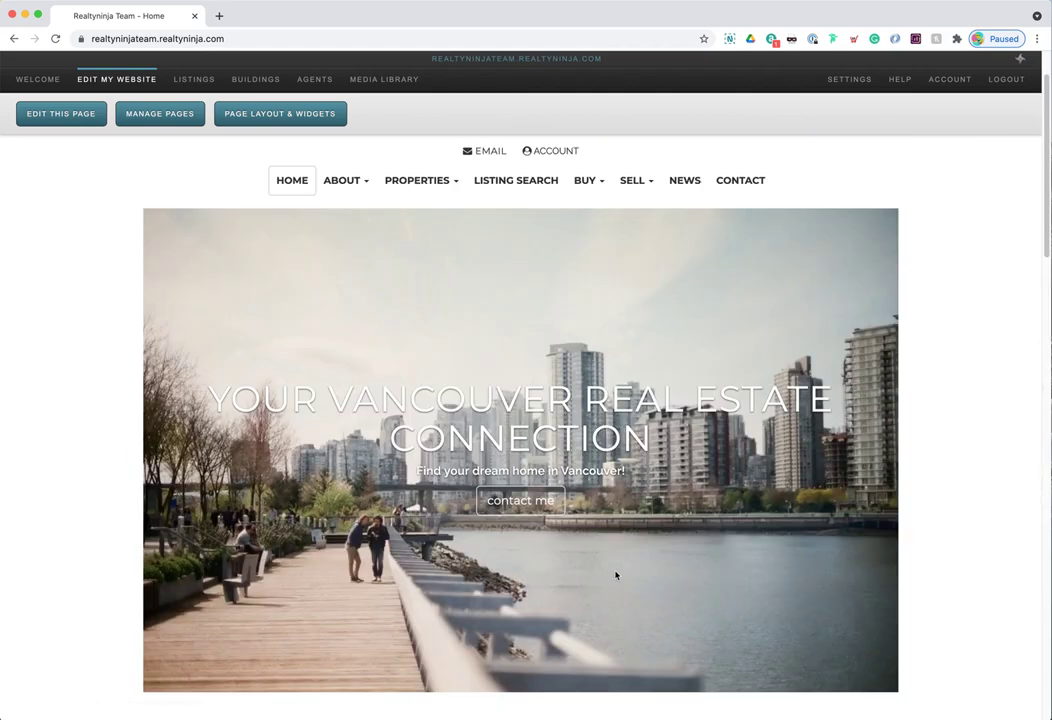
{"action": "scroll", "coordinate": [615, 573], "scroll_direction": "down", "scroll_amount": 3}
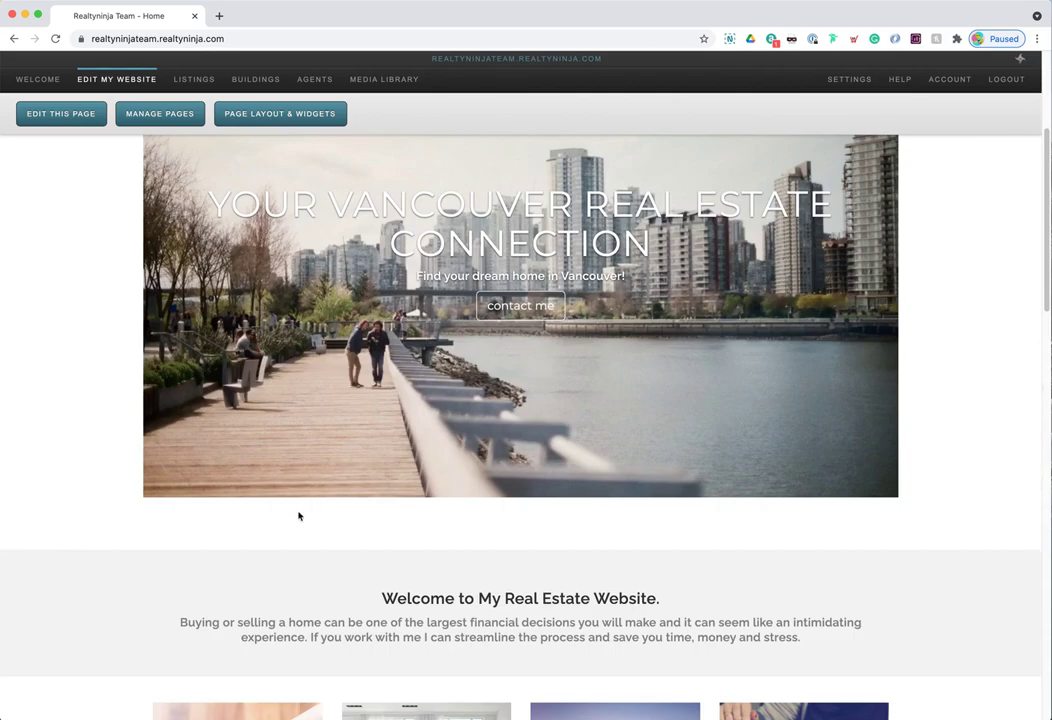
{"action": "scroll", "coordinate": [669, 544], "scroll_direction": "up", "scroll_amount": 4}
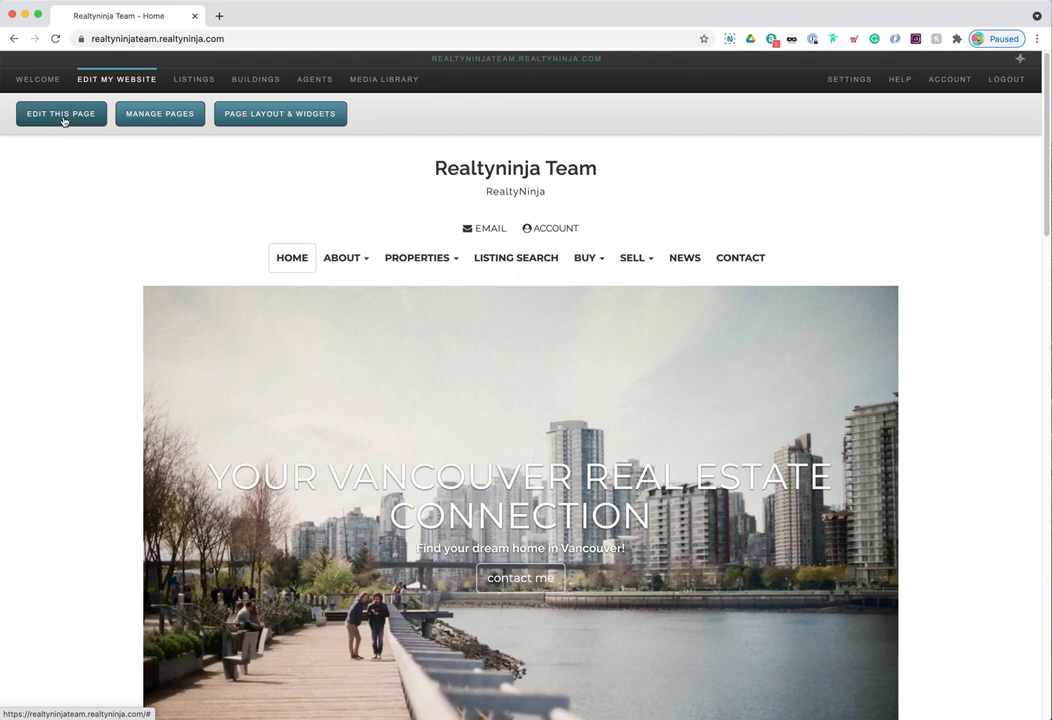
- Switch the Home page into edit mode and select the header and Featured Properties text
{"action": "left_click", "coordinate": [61, 113]}
{"action": "left_click", "coordinate": [585, 190]}
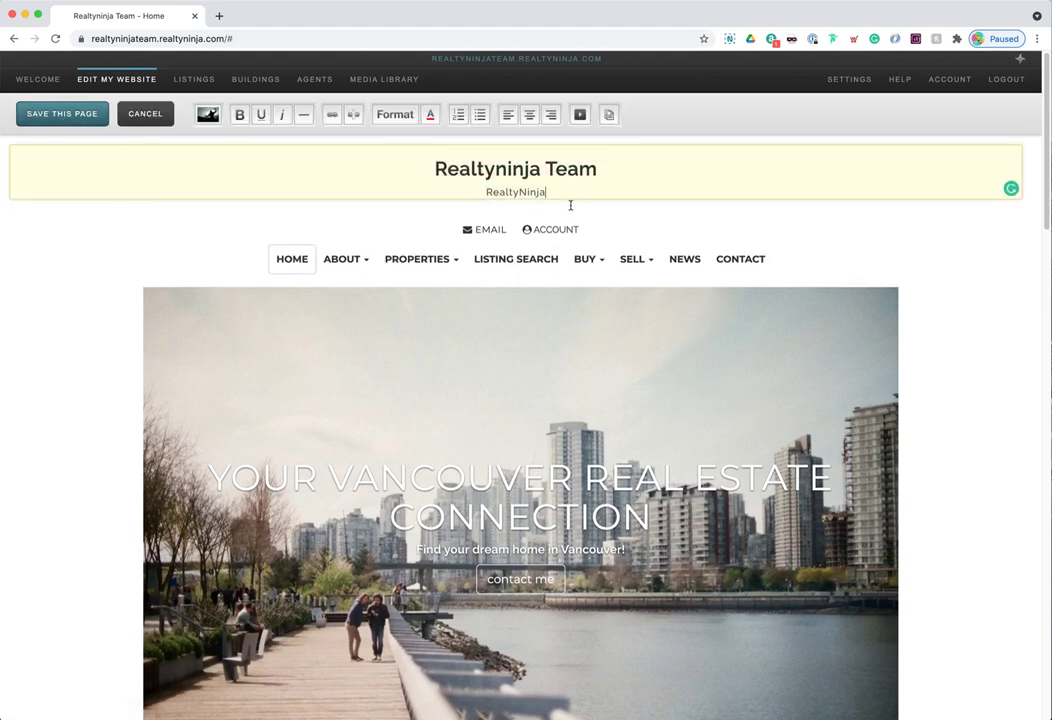
{"action": "scroll", "coordinate": [453, 347], "scroll_direction": "down", "scroll_amount": 5}
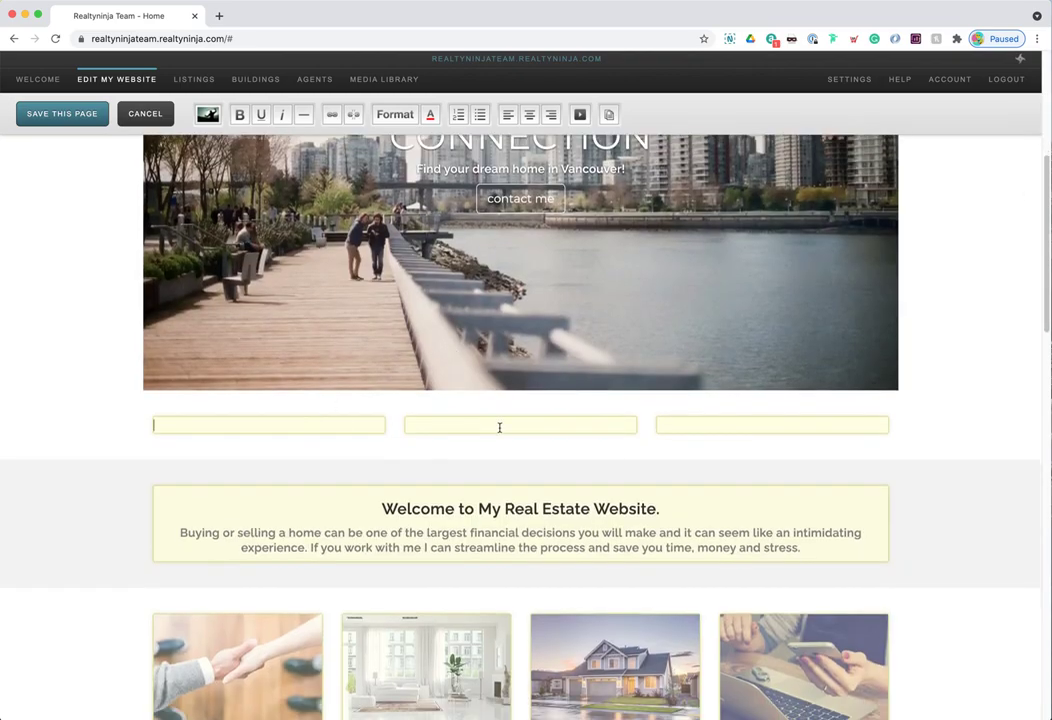
{"action": "left_click_drag", "start_coordinate": [352, 514], "coordinate": [777, 566]}
{"action": "scroll", "coordinate": [656, 526], "scroll_direction": "down", "scroll_amount": 3}
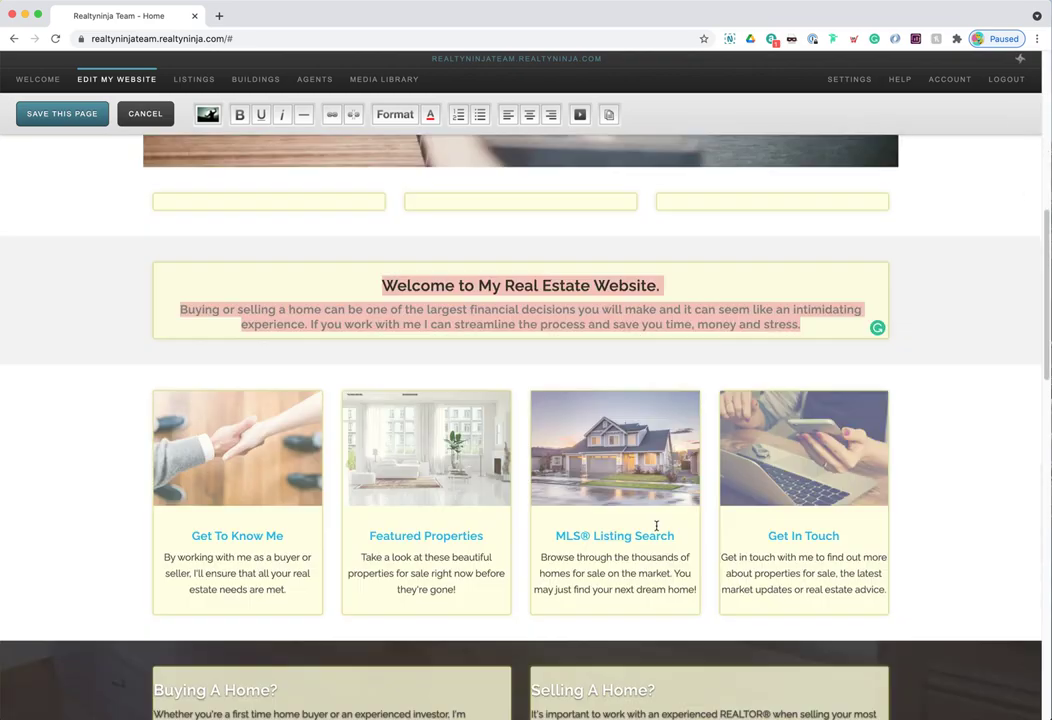
{"action": "left_click_drag", "start_coordinate": [424, 557], "coordinate": [456, 573]}
{"action": "key", "text": "ctrl+a"}
- Select the Get In Touch and Welcome headings, then place the caret in the first empty column
{"action": "scroll", "coordinate": [430, 456], "scroll_direction": "down", "scroll_amount": 5}
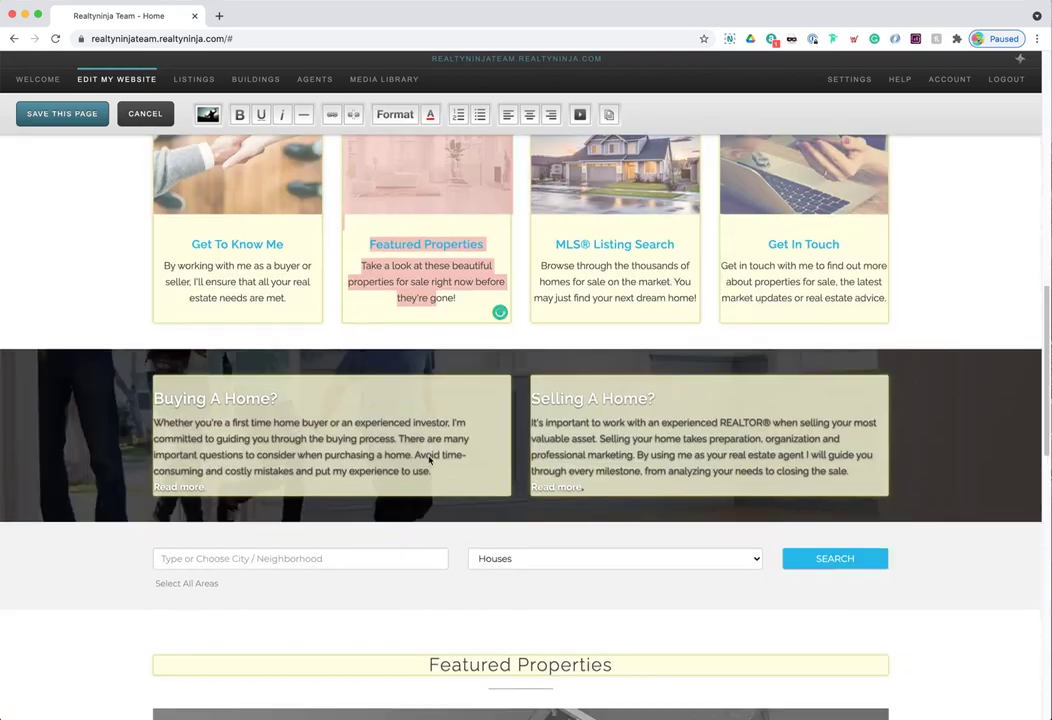
{"action": "scroll", "coordinate": [430, 456], "scroll_direction": "down", "scroll_amount": 11}
{"action": "left_click", "coordinate": [397, 428]}
{"action": "key", "text": "ctrl+a"}
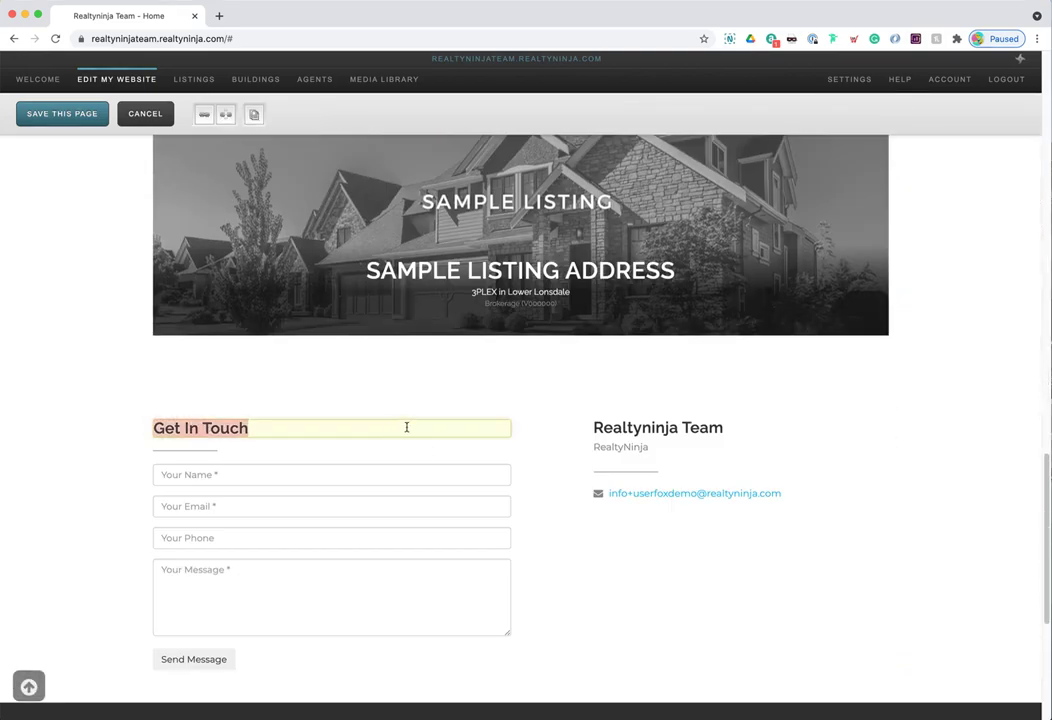
{"action": "scroll", "coordinate": [406, 427], "scroll_direction": "up", "scroll_amount": 18}
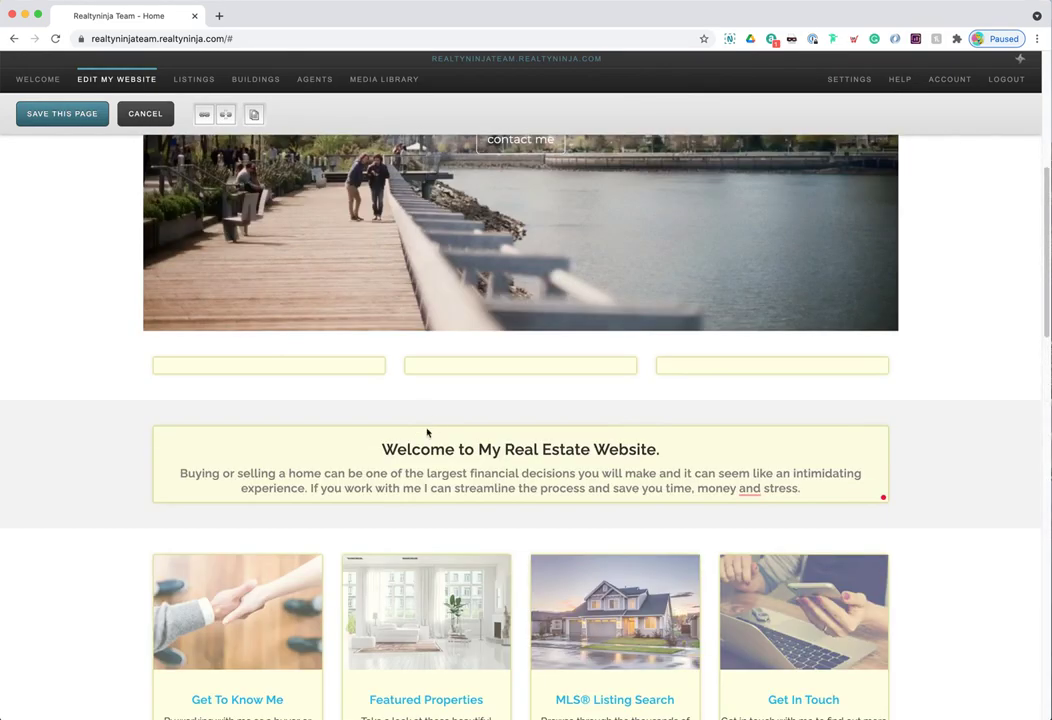
{"action": "left_click", "coordinate": [411, 449]}
{"action": "left_click", "coordinate": [284, 366]}
{"action": "scroll", "coordinate": [296, 368], "scroll_direction": "up", "scroll_amount": 3}
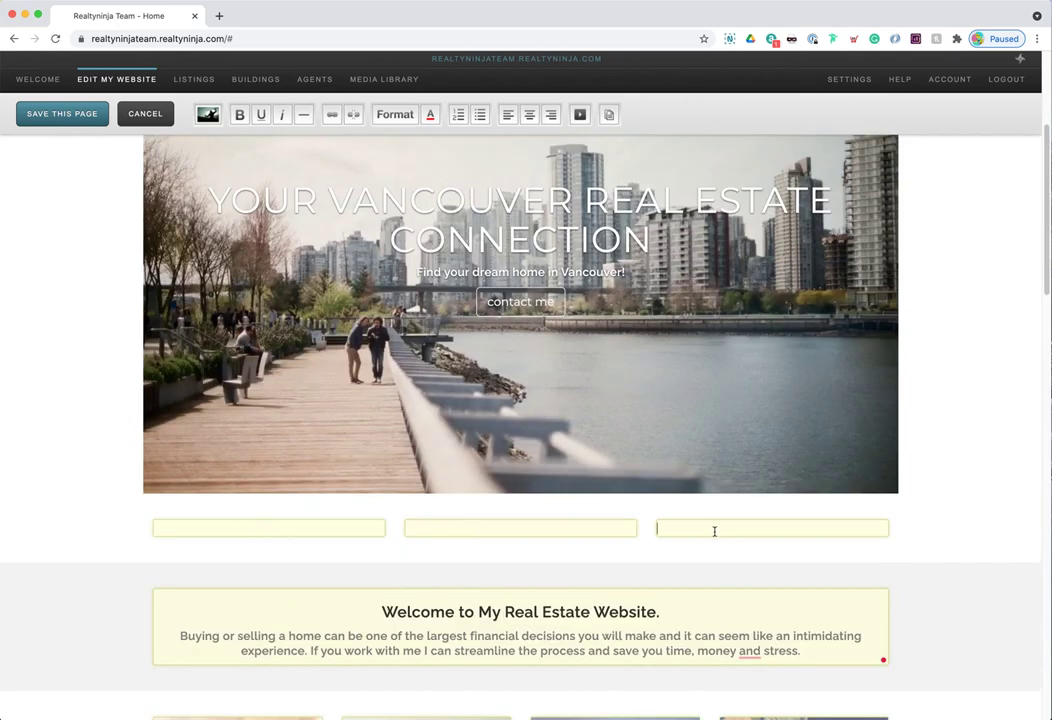
- Delete 'Estate' from the Welcome heading and restore the lost 'l' so it reads 'My Real Website.'
{"action": "double_click", "coordinate": [577, 612]}
{"action": "key", "text": "BackSpace"}
{"action": "key", "text": "BackSpace"}
{"action": "key", "text": "BackSpace"}
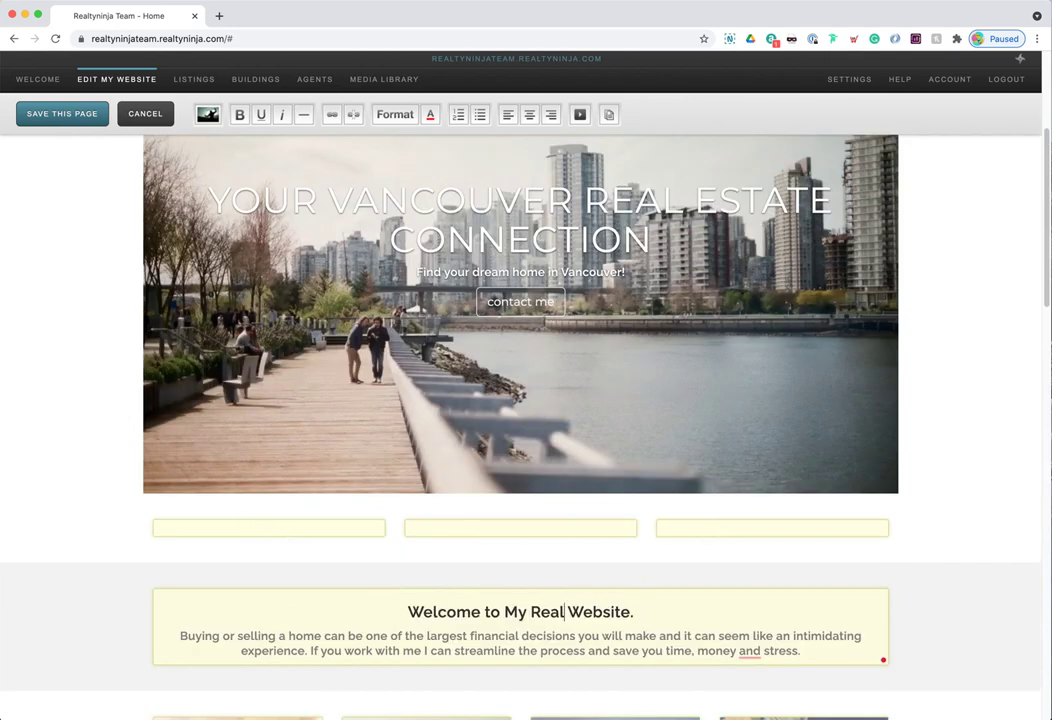
{"action": "type", "text": "l"}
- Place the caret in the first empty column below the hero banner
{"action": "scroll", "coordinate": [280, 521], "scroll_direction": "down", "scroll_amount": 3}
{"action": "left_click", "coordinate": [242, 455]}
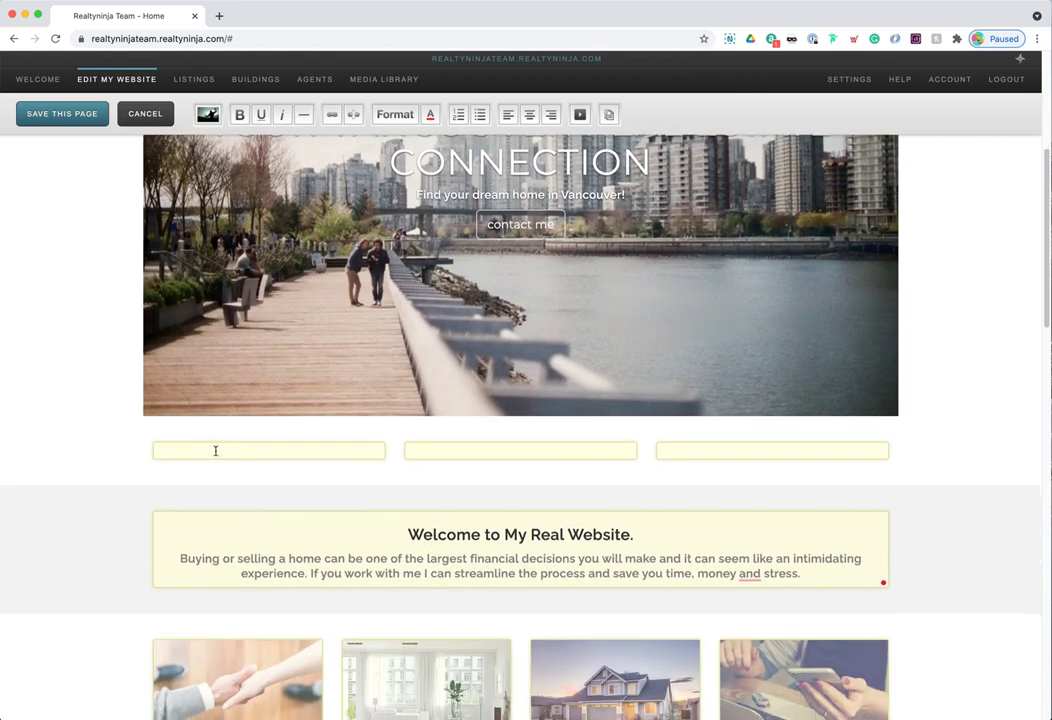
{"action": "left_click", "coordinate": [213, 419]}
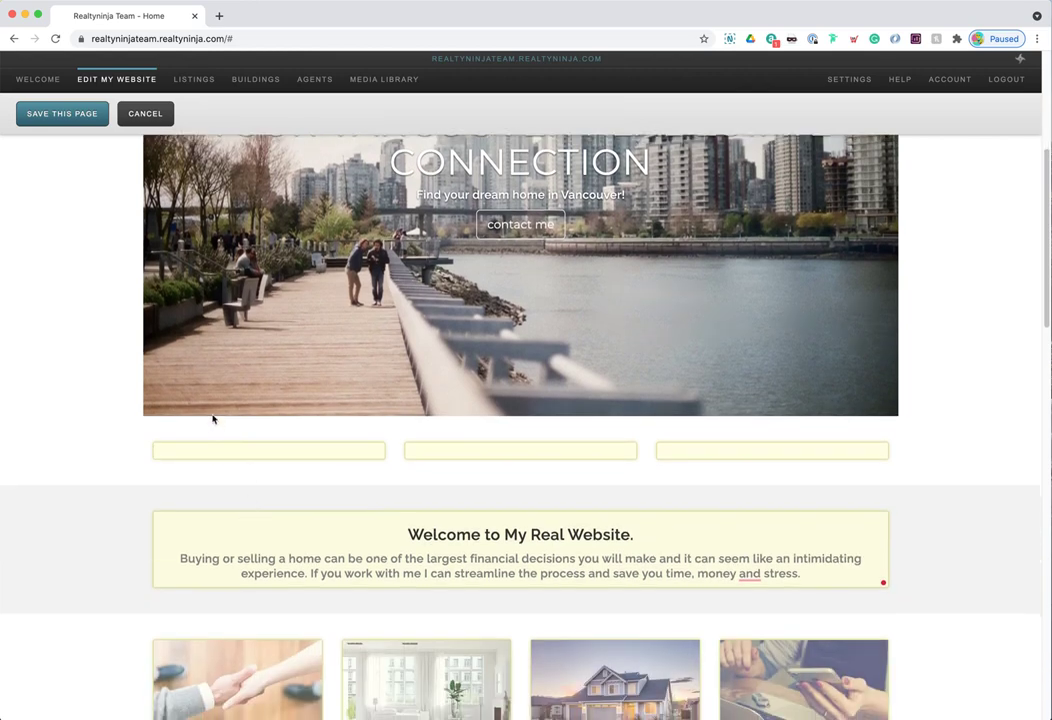
{"action": "left_click", "coordinate": [215, 452]}
{"action": "left_click", "coordinate": [219, 425]}
{"action": "left_click", "coordinate": [219, 451]}
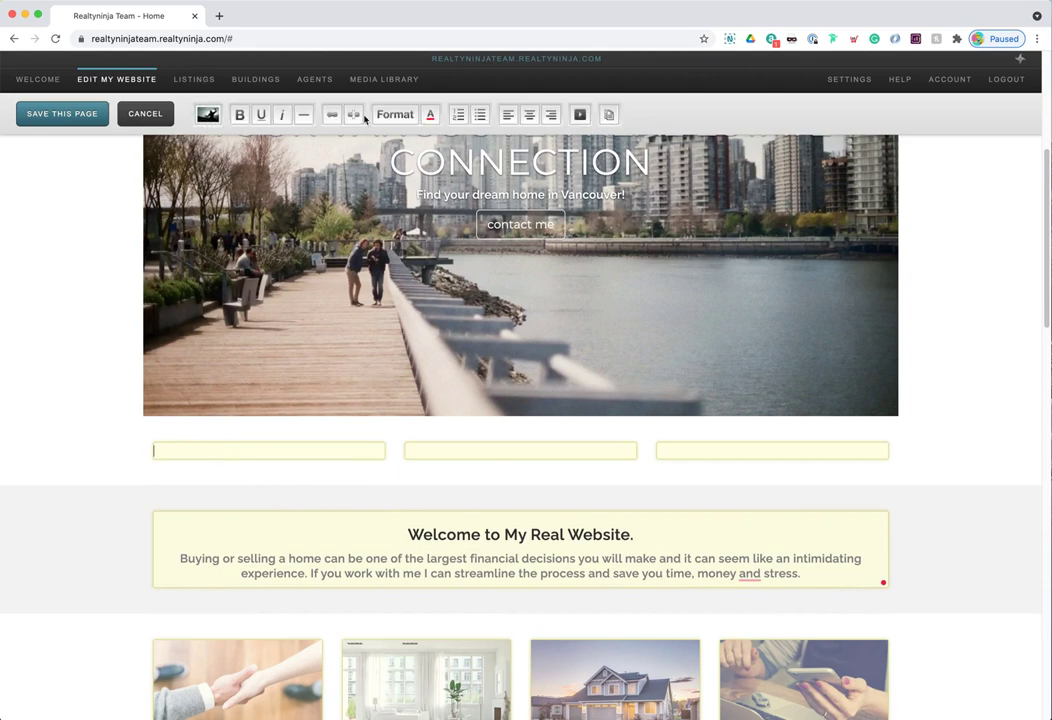
{"action": "left_click", "coordinate": [188, 427]}
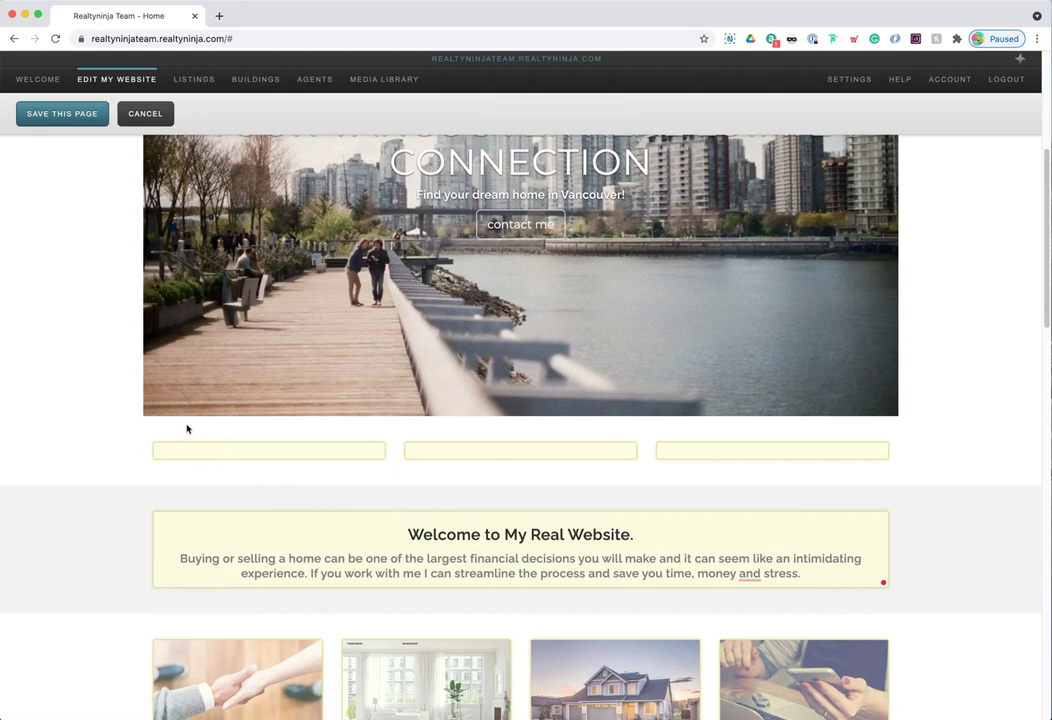
{"action": "left_click", "coordinate": [219, 452]}
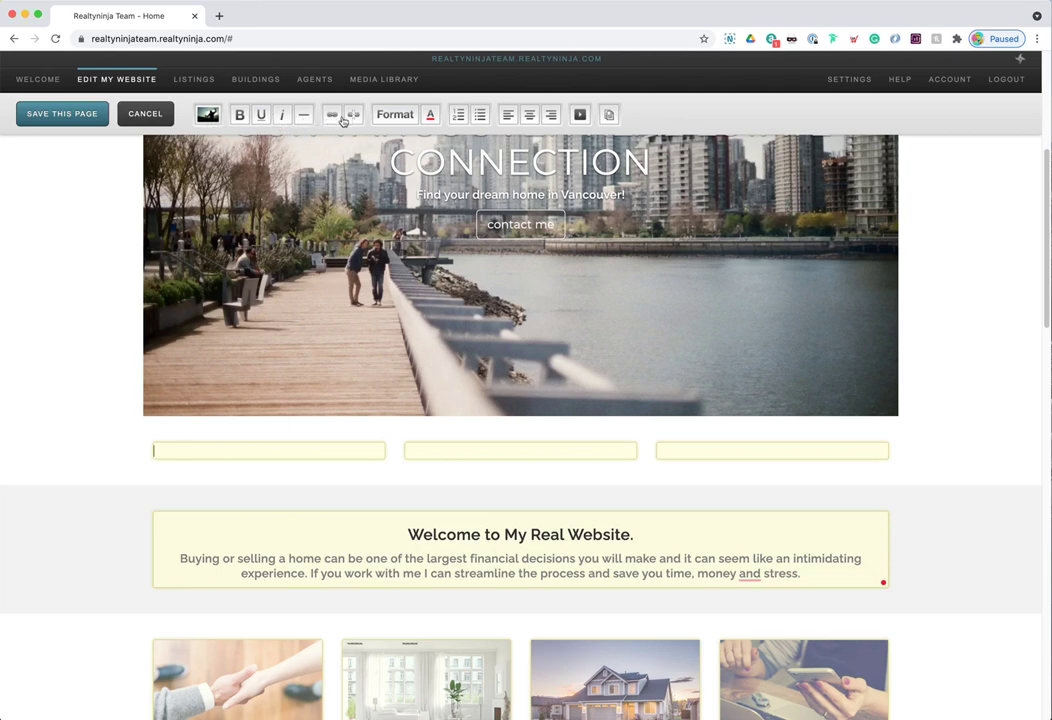
{"action": "left_click", "coordinate": [395, 114]}
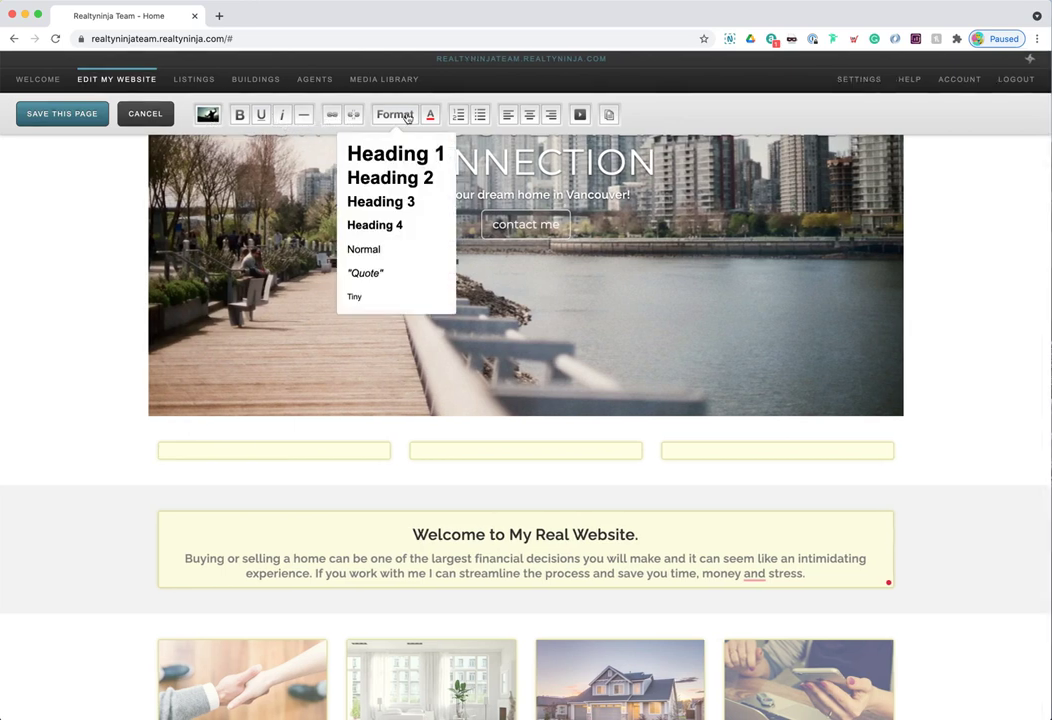
{"action": "left_click", "coordinate": [400, 113]}
{"action": "left_click", "coordinate": [430, 114]}
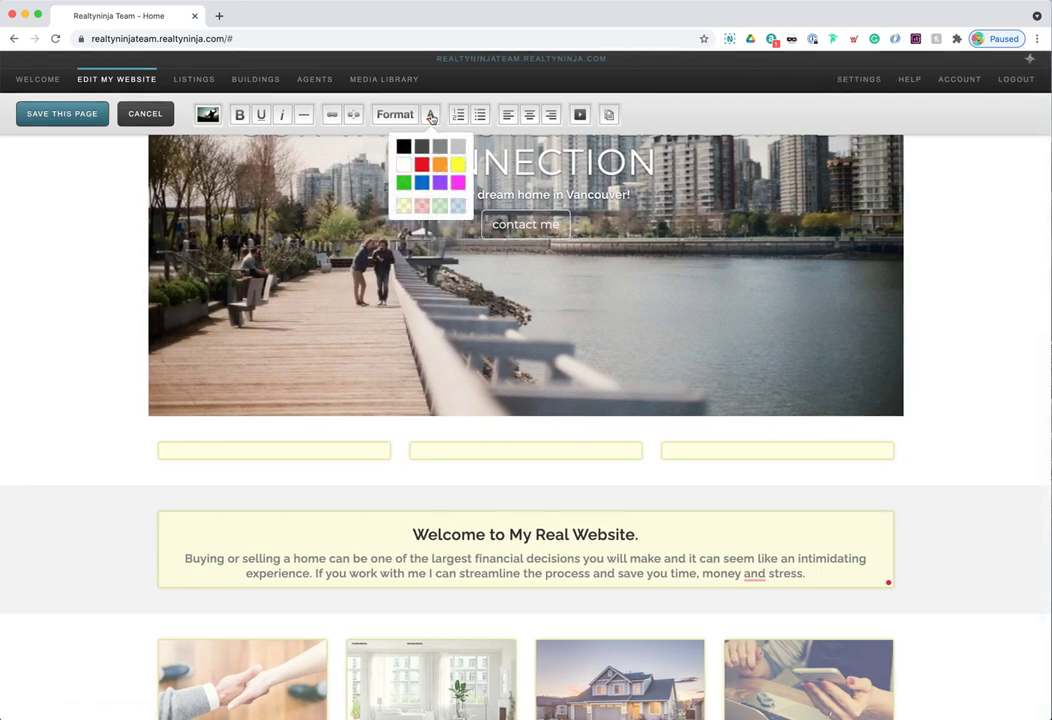
{"action": "left_click", "coordinate": [428, 116]}
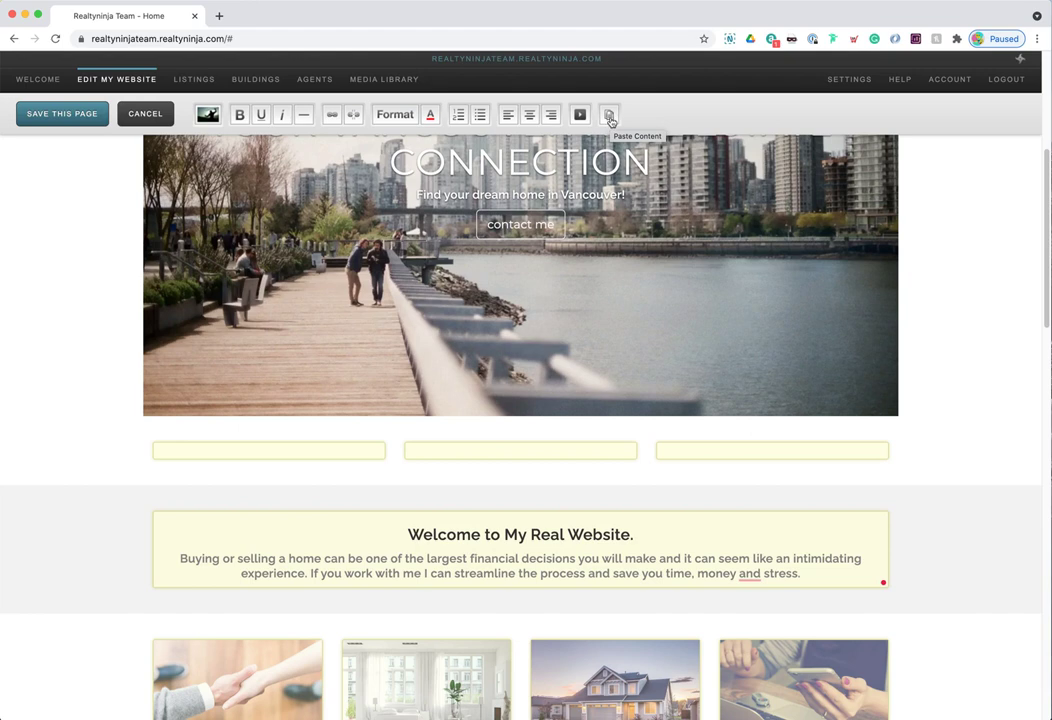
{"action": "left_click", "coordinate": [302, 440]}
{"action": "scroll", "coordinate": [299, 433], "scroll_direction": "down", "scroll_amount": 1}
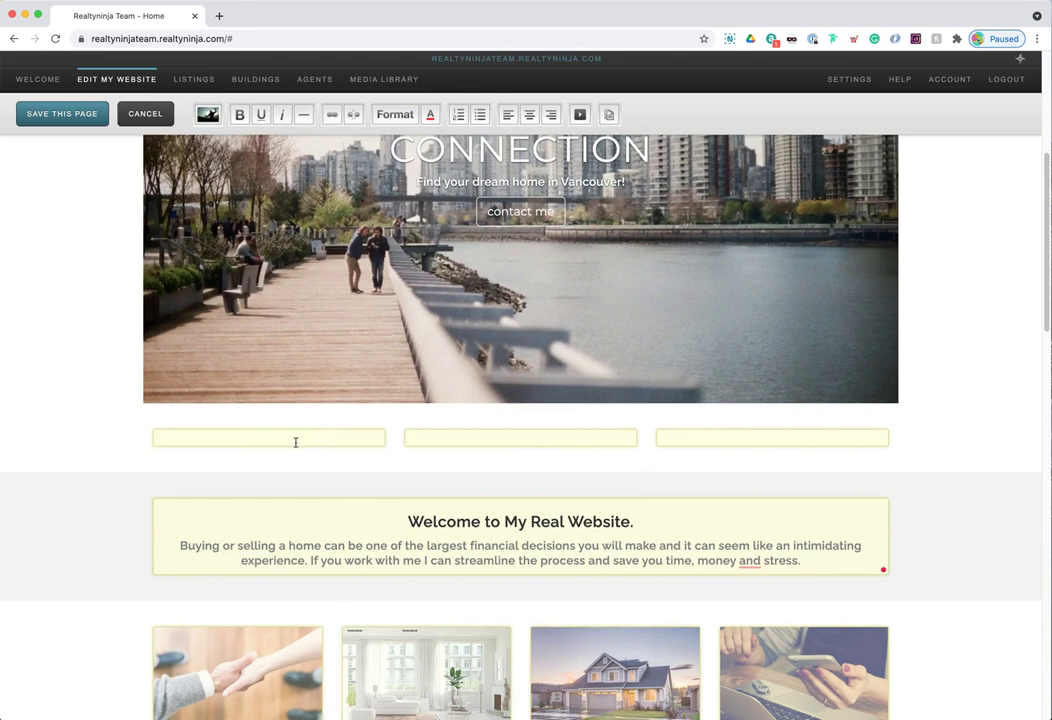
- Insert the modern white house photo, the second Media Library thumbnail, into the first column
{"action": "left_click", "coordinate": [208, 116]}
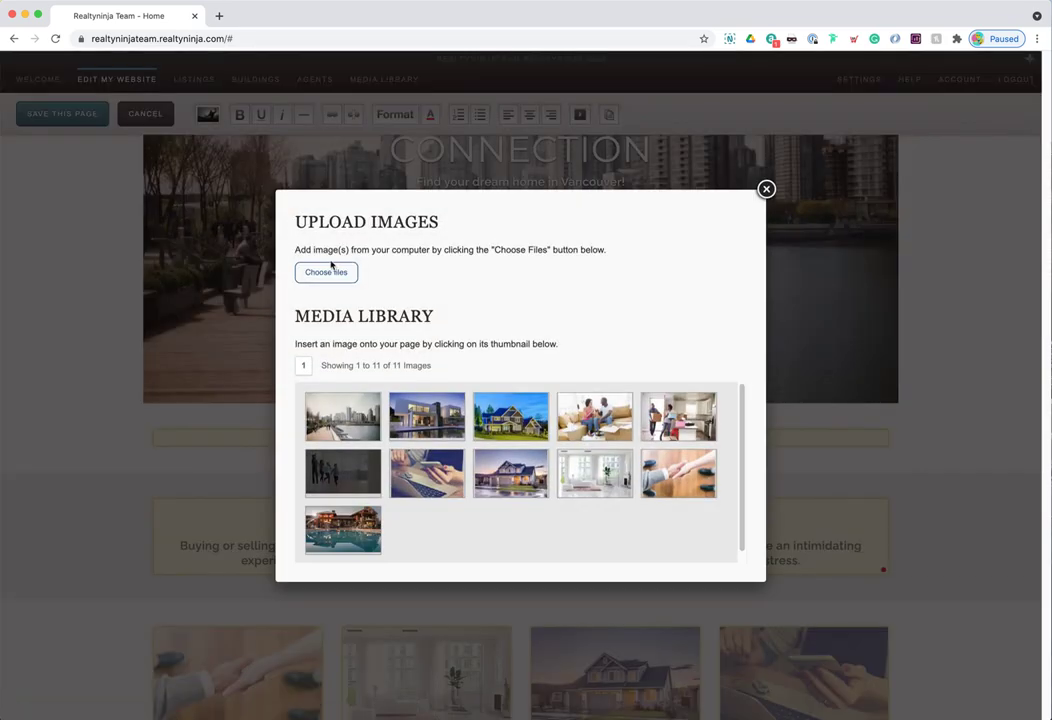
{"action": "left_click_drag", "start_coordinate": [298, 315], "coordinate": [455, 326]}
{"action": "left_click", "coordinate": [368, 248]}
{"action": "left_click_drag", "start_coordinate": [305, 239], "coordinate": [604, 249]}
{"action": "left_click", "coordinate": [590, 247]}
{"action": "left_click_drag", "start_coordinate": [372, 367], "coordinate": [437, 368]}
{"action": "left_click", "coordinate": [437, 368]}
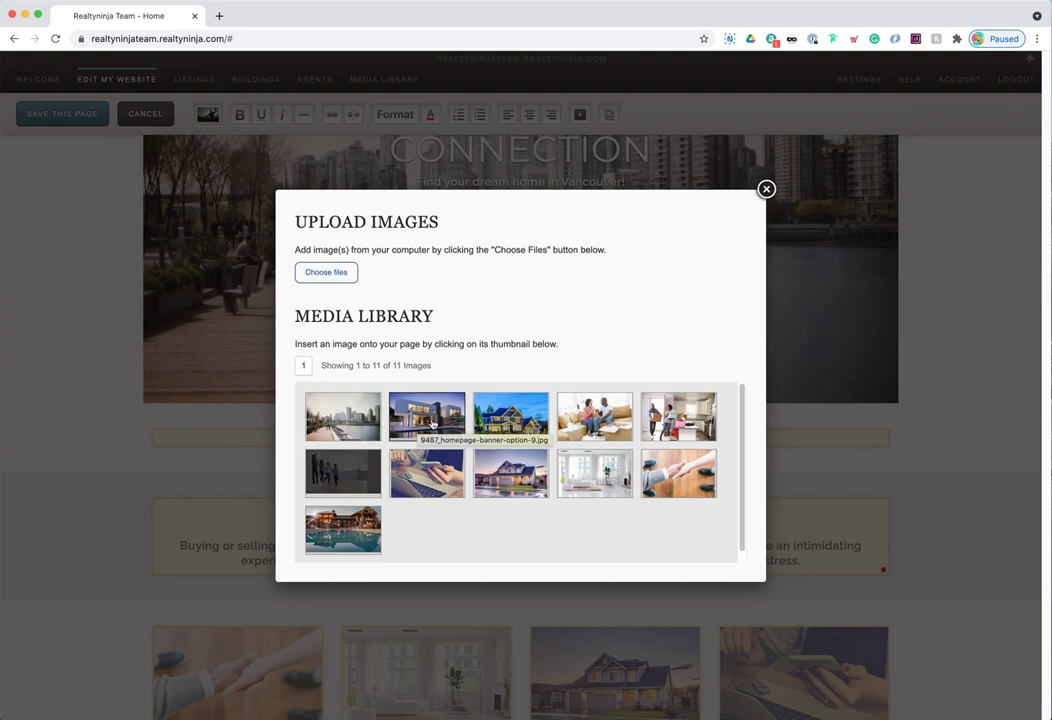
{"action": "left_click", "coordinate": [436, 424]}
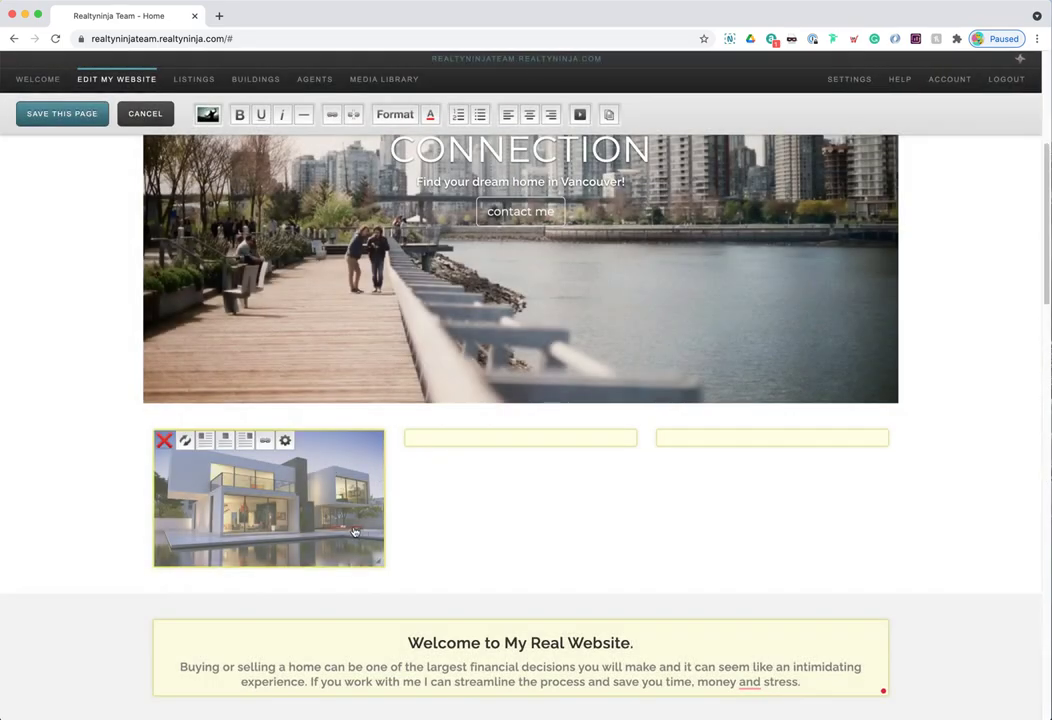
- Save 'Beautiful Home' as the house photo's alternate text, then move into the middle column
{"action": "left_click_drag", "start_coordinate": [380, 563], "coordinate": [413, 566]}
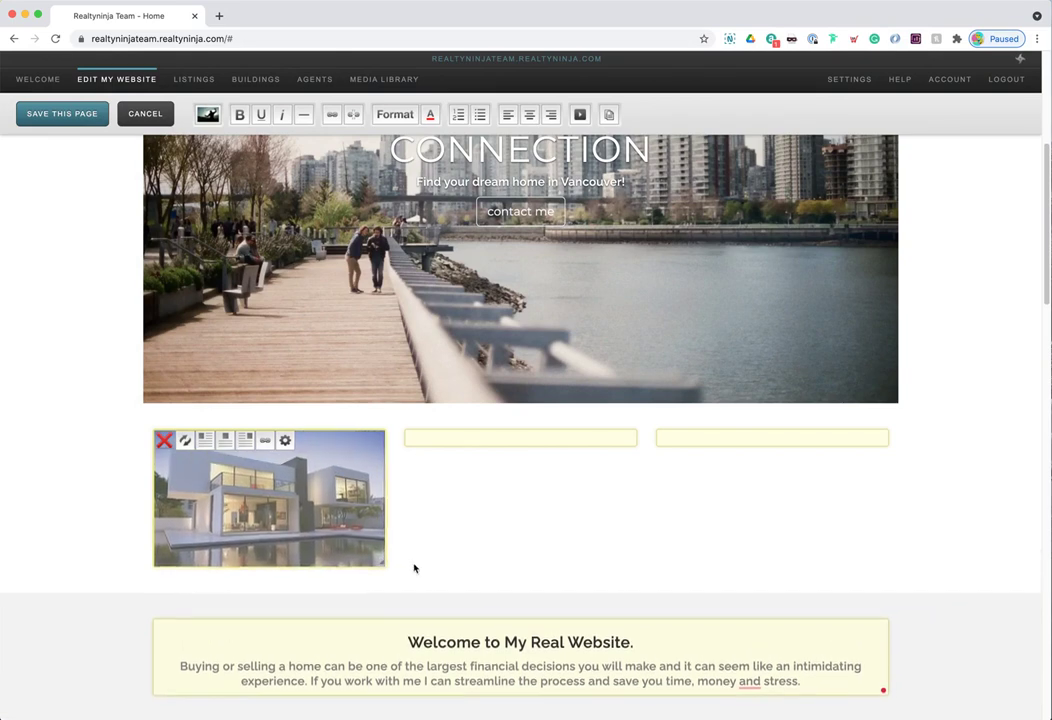
{"action": "left_click", "coordinate": [286, 442]}
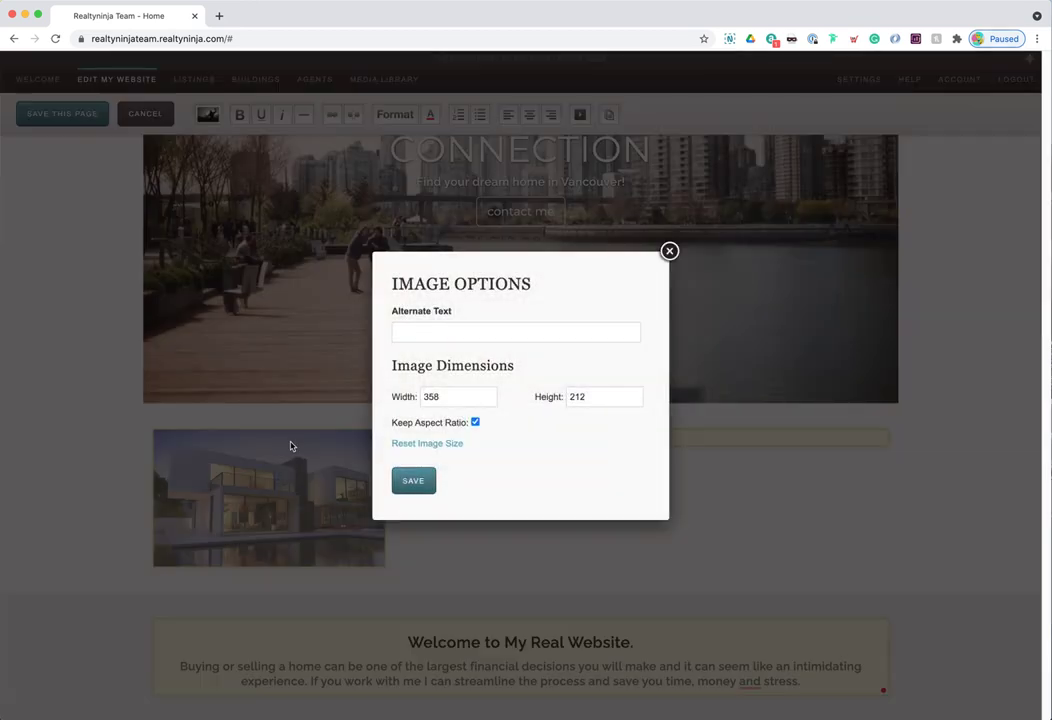
{"action": "left_click", "coordinate": [460, 331]}
{"action": "type", "text": "Beautiful Home"}
{"action": "left_click_drag", "start_coordinate": [458, 331], "coordinate": [396, 332]}
{"action": "left_click", "coordinate": [404, 330]}
{"action": "left_click", "coordinate": [418, 487]}
{"action": "left_click", "coordinate": [486, 440]}
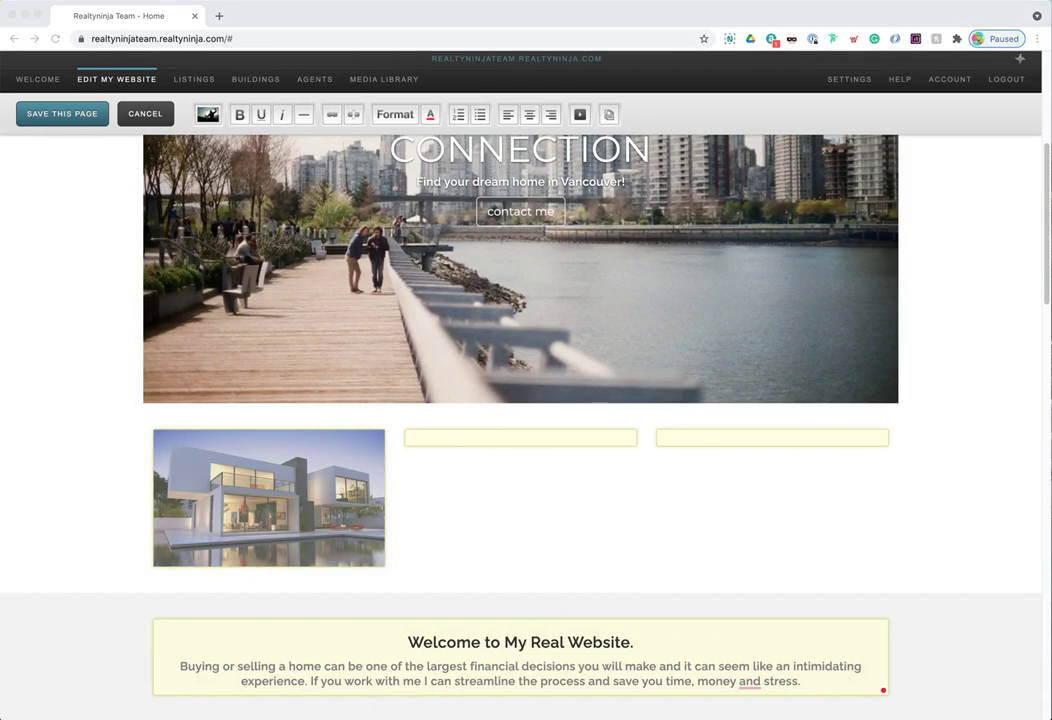
{"action": "left_click", "coordinate": [526, 458]}
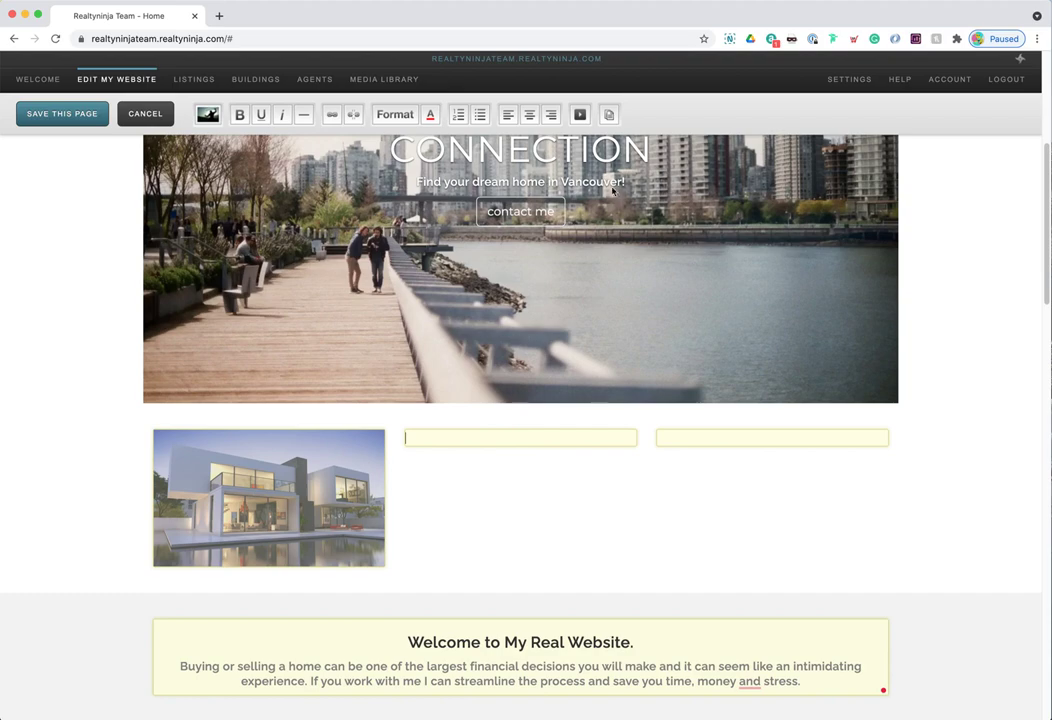
- Paste the Lorem ipsum placeholder text into the middle column as plain text
{"action": "left_click", "coordinate": [609, 117]}
{"action": "left_click", "coordinate": [432, 418]}
{"action": "key", "text": "ctrl+v"}
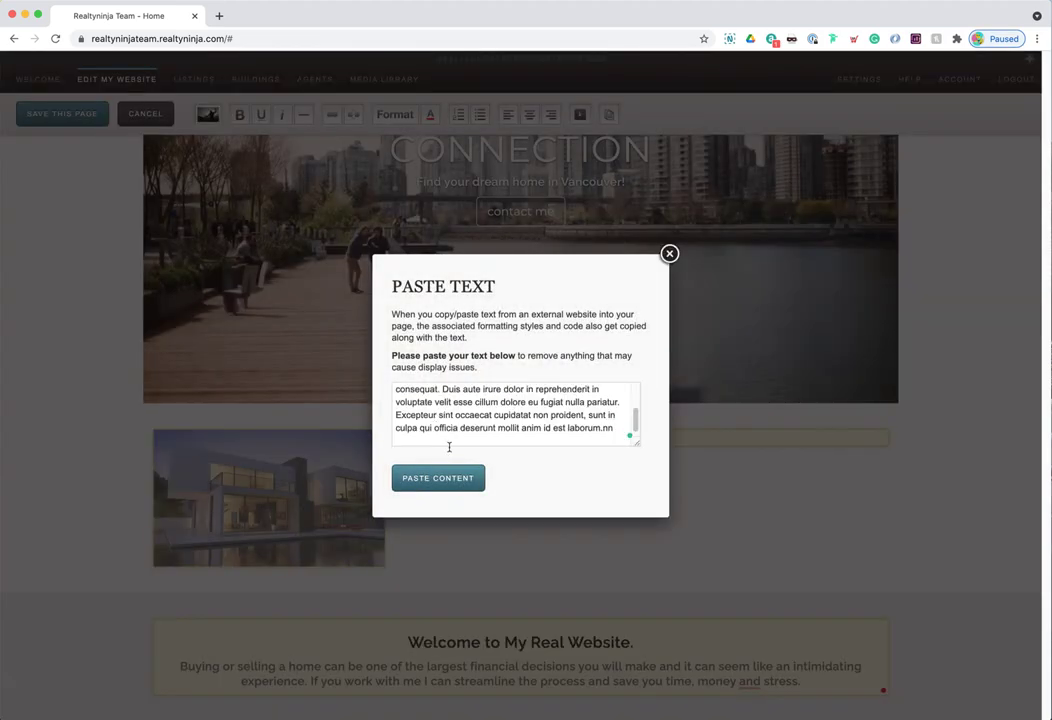
{"action": "left_click", "coordinate": [445, 479]}
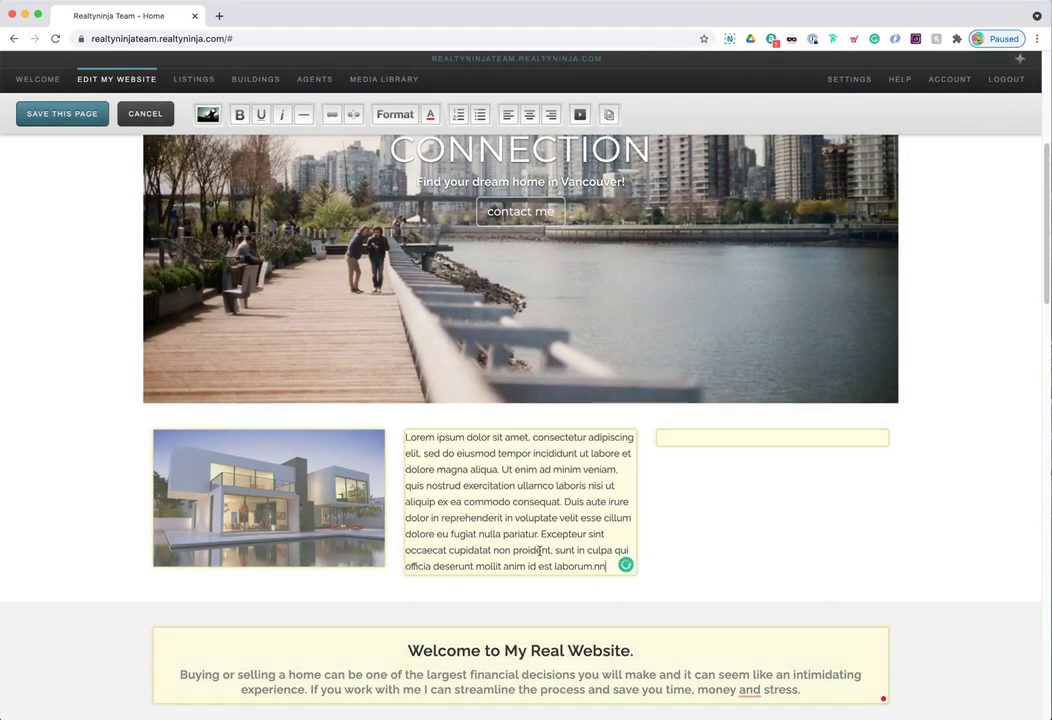
- Trim the lorem text into three paragraphs, removing Duis…laborum and 'ea commodo consequat.'
{"action": "left_click_drag", "start_coordinate": [611, 568], "coordinate": [565, 498]}
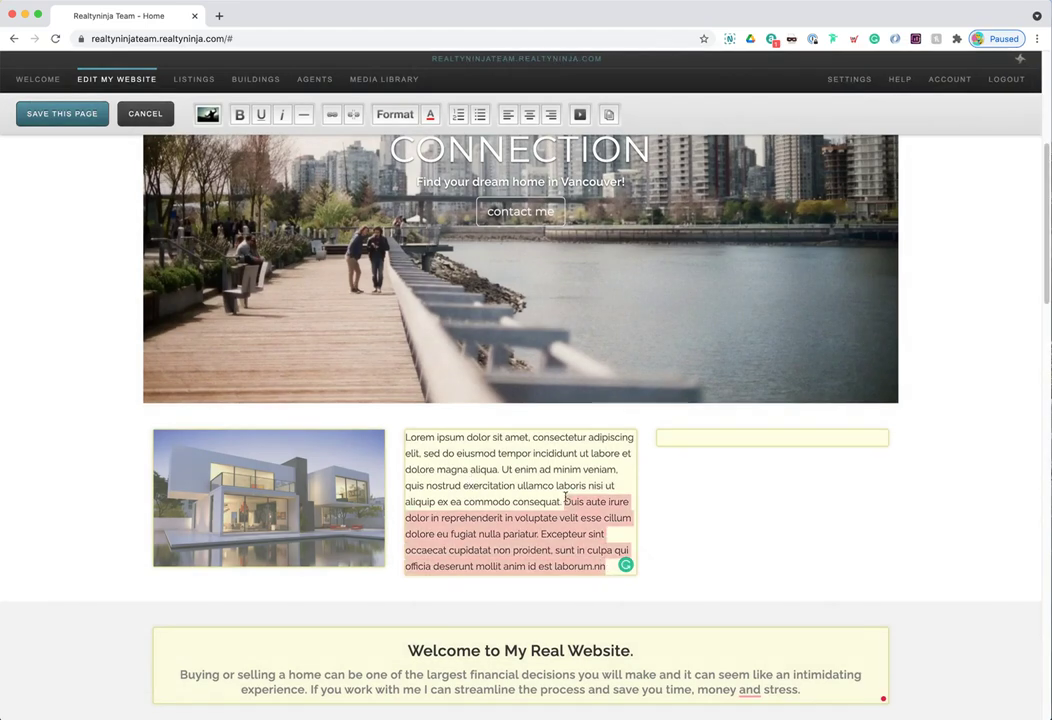
{"action": "key", "text": "BackSpace"}
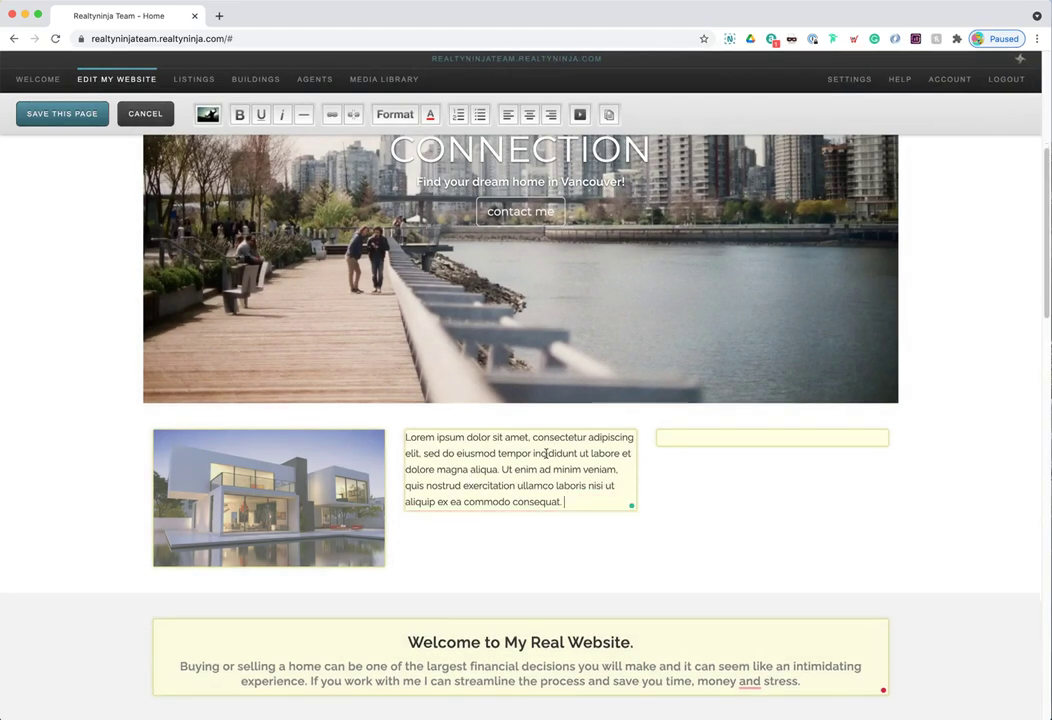
{"action": "left_click", "coordinate": [533, 437]}
{"action": "key", "text": "BackSpace"}
{"action": "key", "text": "BackSpace"}
{"action": "key", "text": "Return"}
{"action": "key", "text": "Return"}
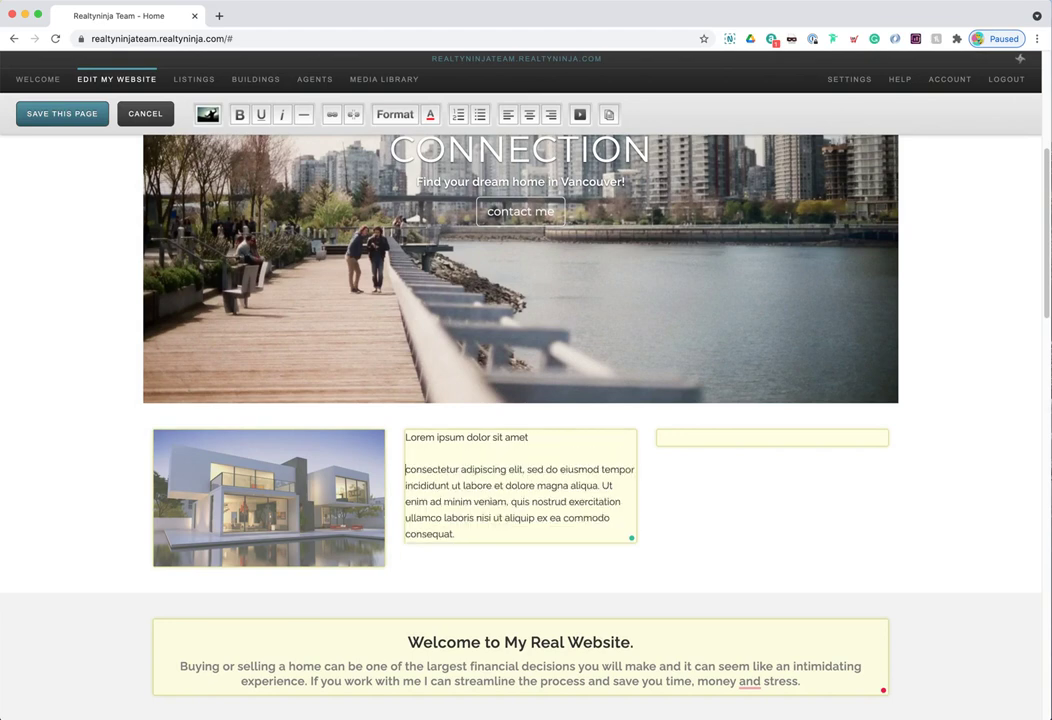
{"action": "left_click", "coordinate": [604, 485]}
{"action": "key", "text": "Return"}
{"action": "key", "text": "Return"}
{"action": "left_click_drag", "start_coordinate": [577, 555], "coordinate": [551, 534]}
{"action": "key", "text": "BackSpace"}
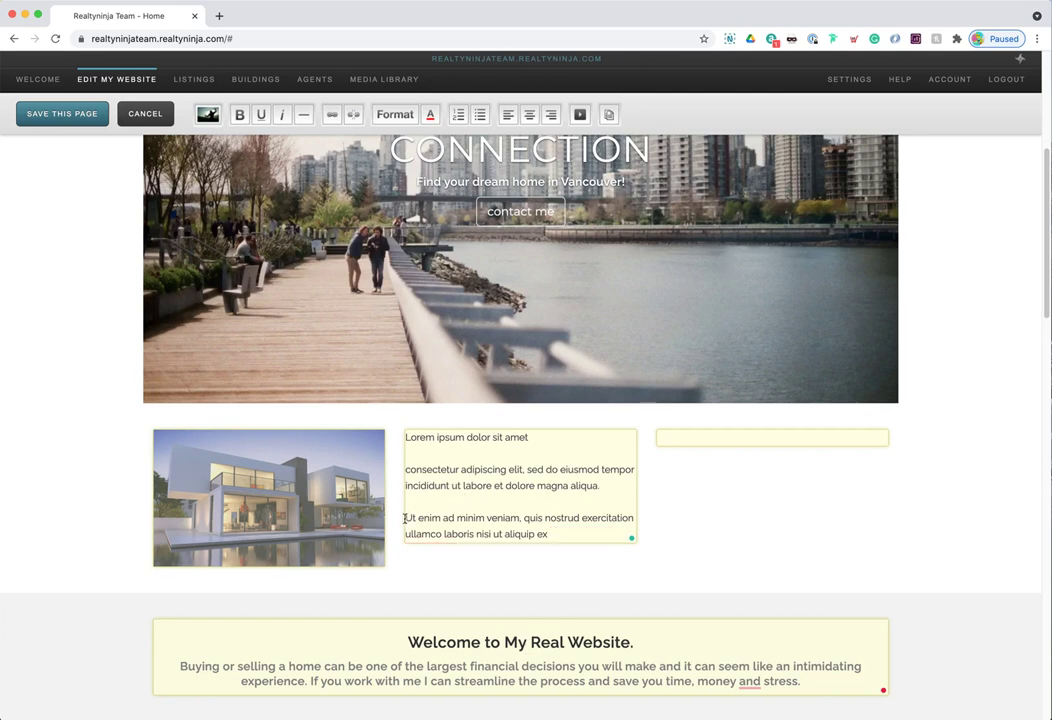
- Make the Ut enim paragraph Tiny text in a light colour
{"action": "triple_click", "coordinate": [410, 518]}
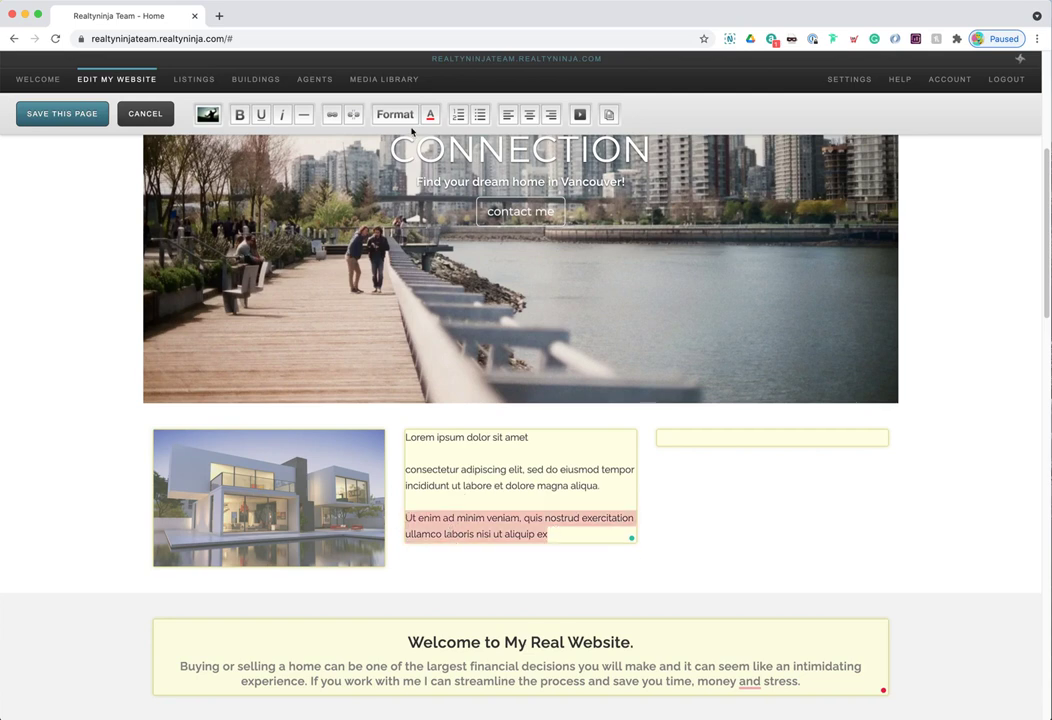
{"action": "left_click", "coordinate": [396, 115]}
{"action": "left_click", "coordinate": [369, 294]}
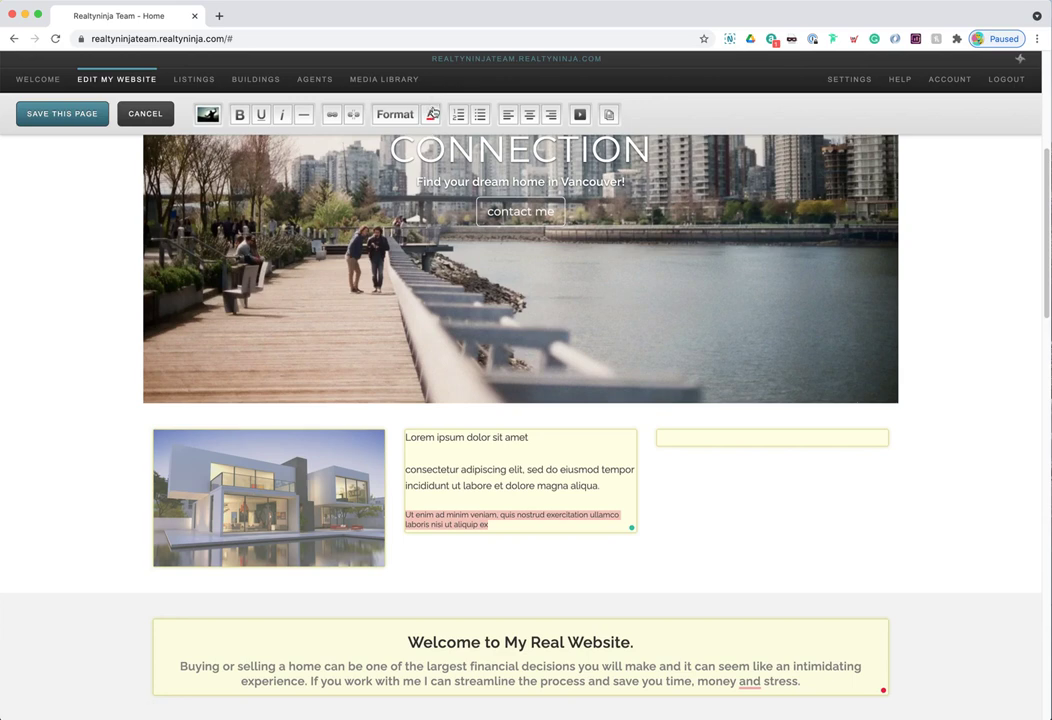
{"action": "left_click", "coordinate": [430, 114]}
{"action": "left_click", "coordinate": [458, 212]}
- Format the consectetur paragraph as a red Quote
{"action": "left_click", "coordinate": [602, 484]}
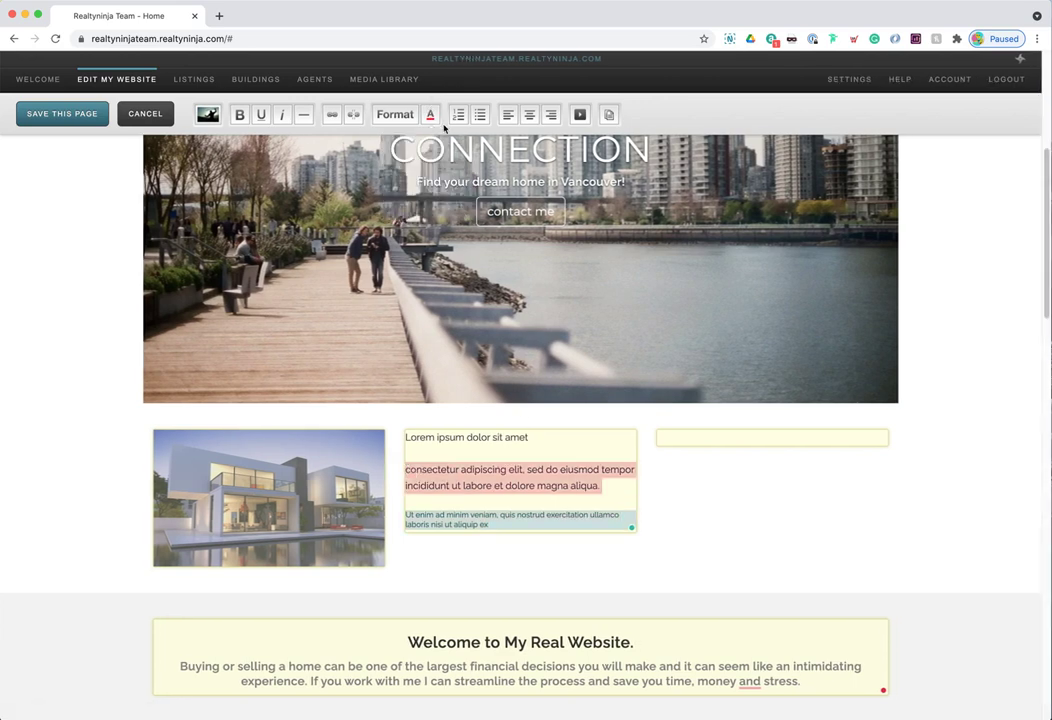
{"action": "left_click", "coordinate": [395, 114]}
{"action": "left_click", "coordinate": [416, 275]}
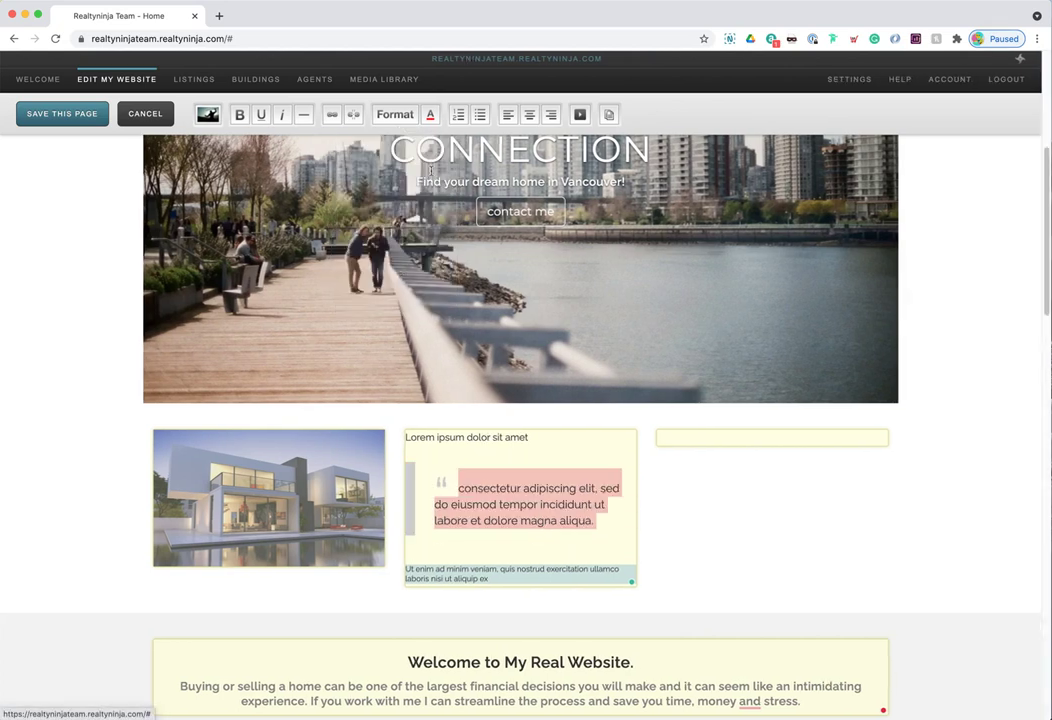
{"action": "left_click", "coordinate": [430, 114]}
{"action": "left_click", "coordinate": [397, 162]}
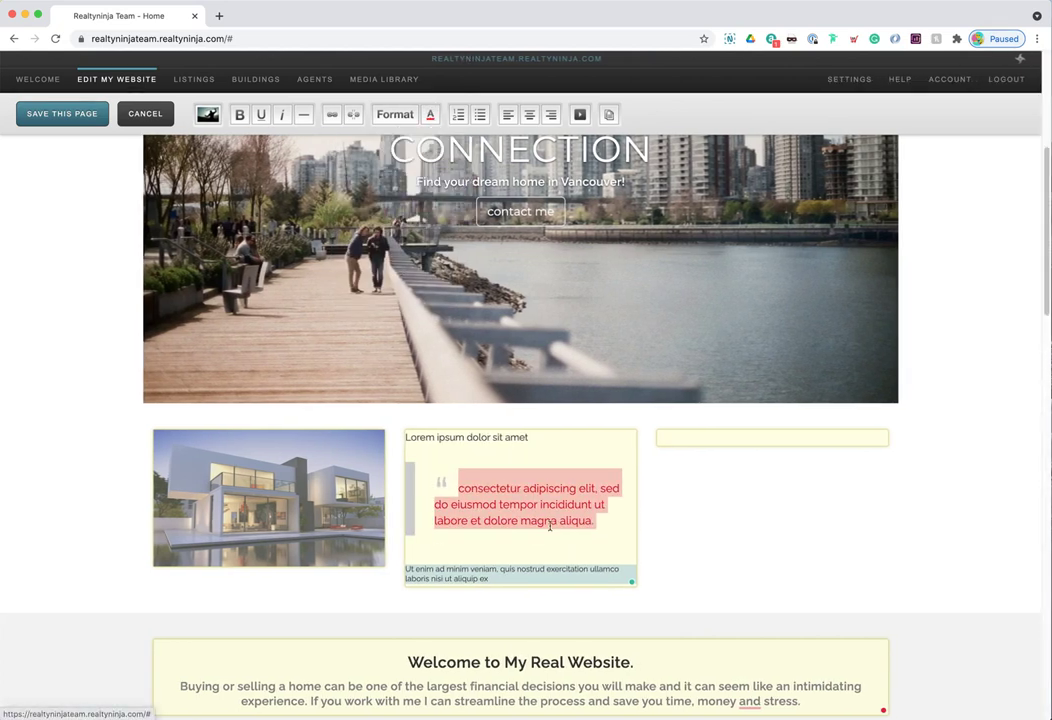
- Make 'Lorem ipsum dolor sit amet' a Heading 3 and remove the empty line below it
{"action": "left_click_drag", "start_coordinate": [536, 437], "coordinate": [410, 433]}
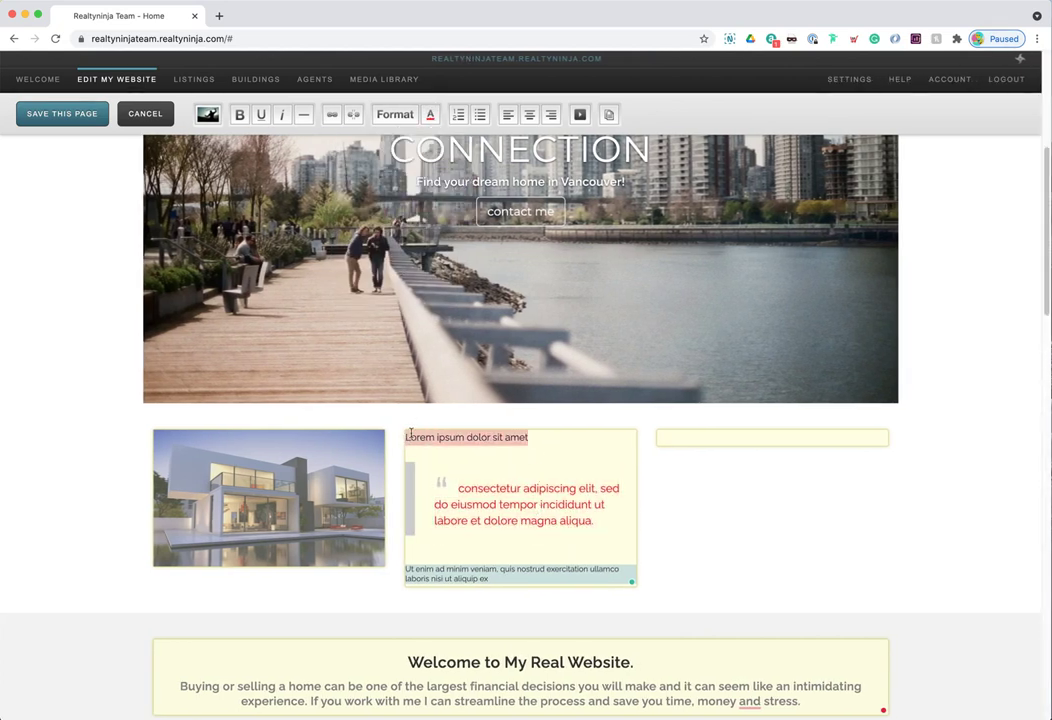
{"action": "left_click", "coordinate": [395, 114]}
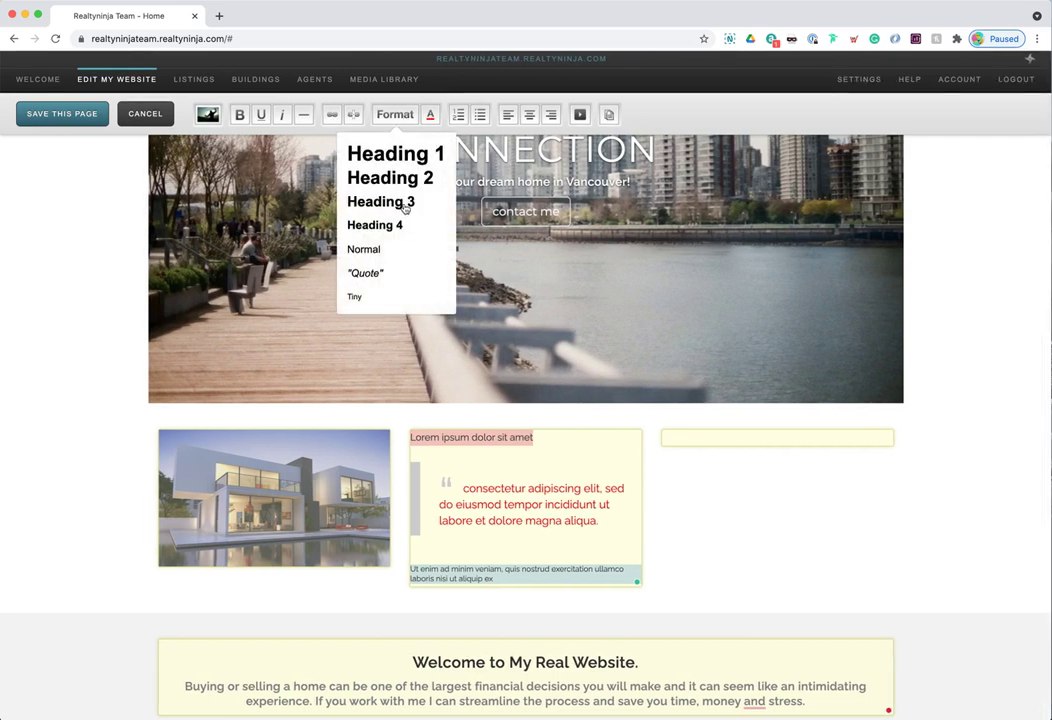
{"action": "left_click", "coordinate": [385, 202]}
{"action": "left_click", "coordinate": [669, 589]}
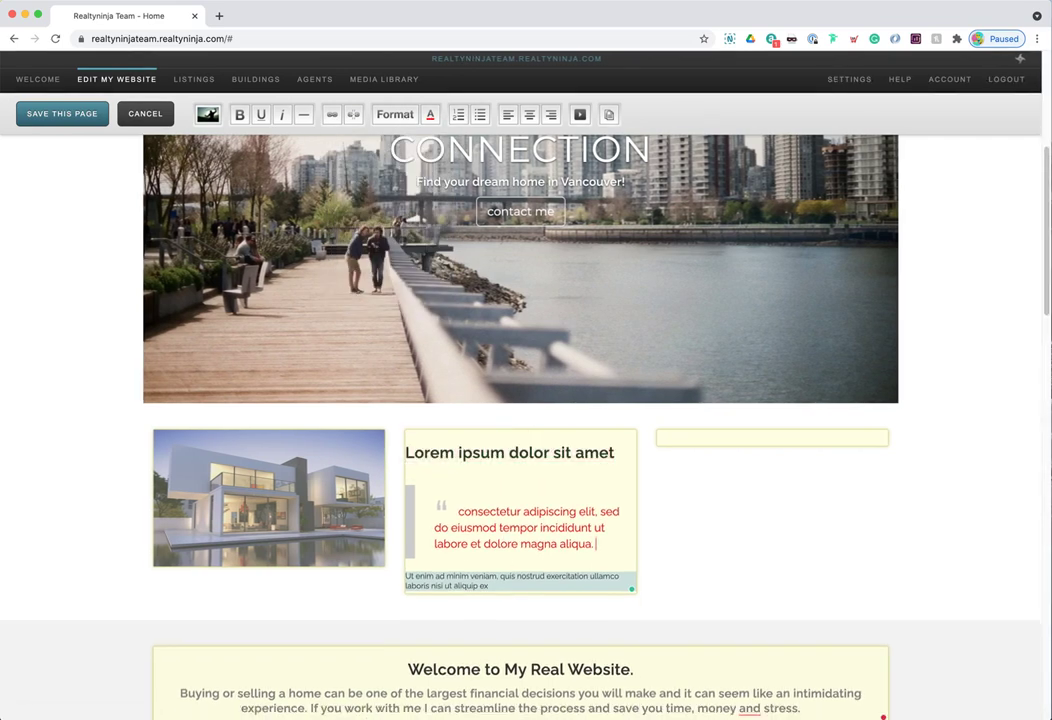
{"action": "left_click", "coordinate": [489, 466]}
{"action": "key", "text": "BackSpace"}
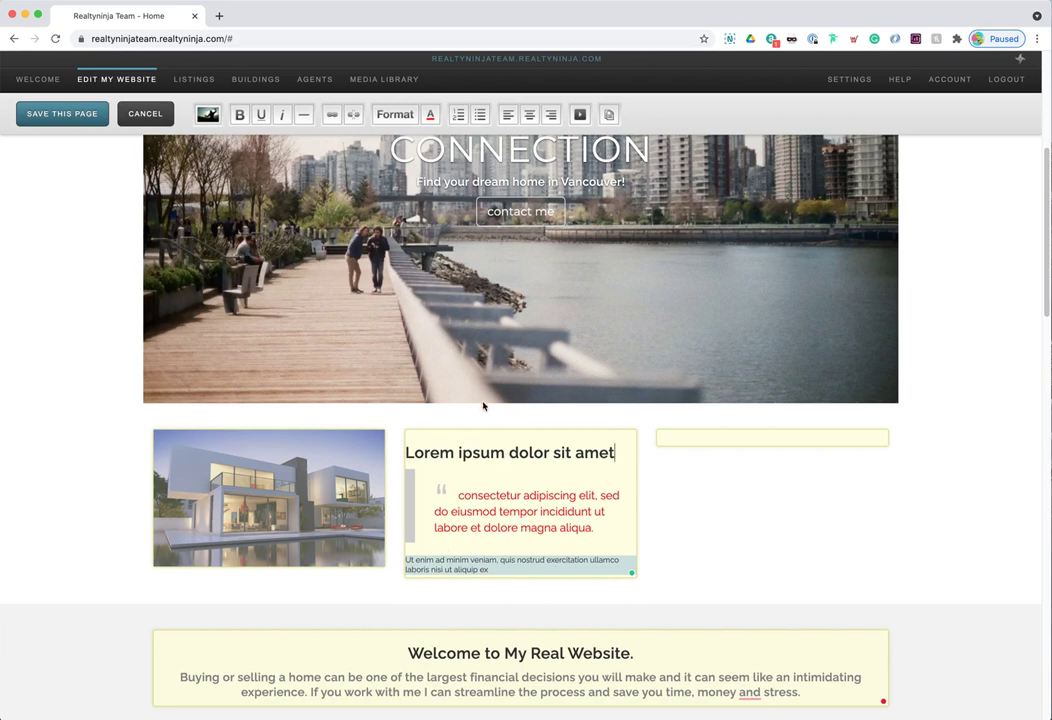
{"action": "left_click", "coordinate": [716, 437]}
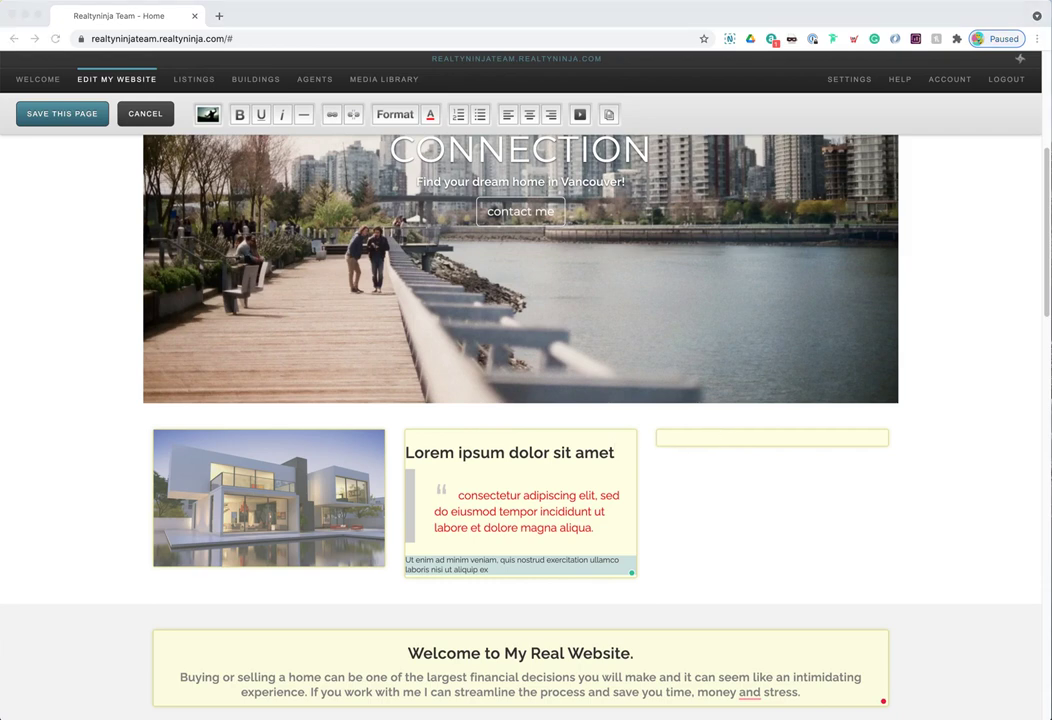
{"action": "left_click", "coordinate": [714, 436]}
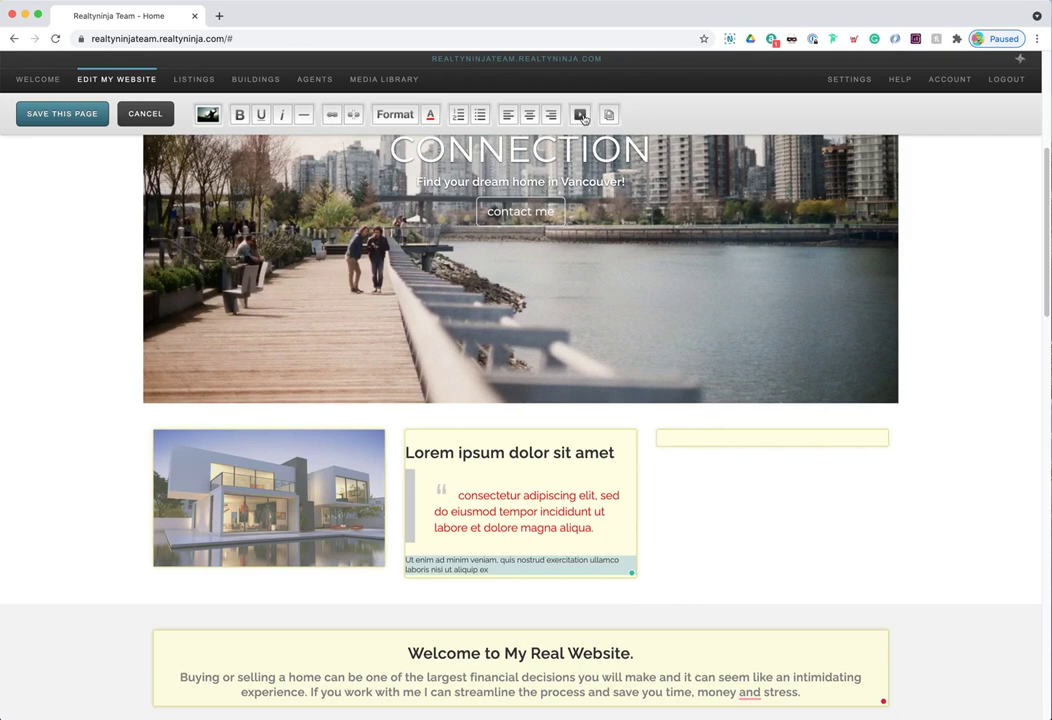
- Embed the 'Why Real Estate Agents Ne…' YouTube video from its iframe code into the right-hand column
{"action": "left_click", "coordinate": [580, 115]}
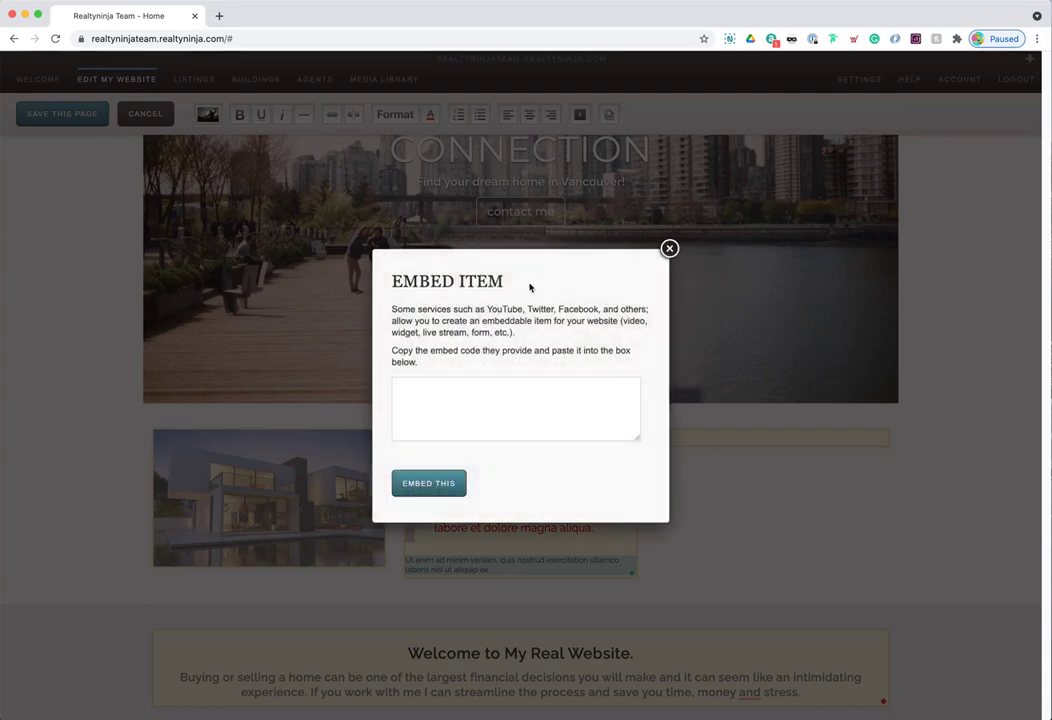
{"action": "key", "text": "super+v"}
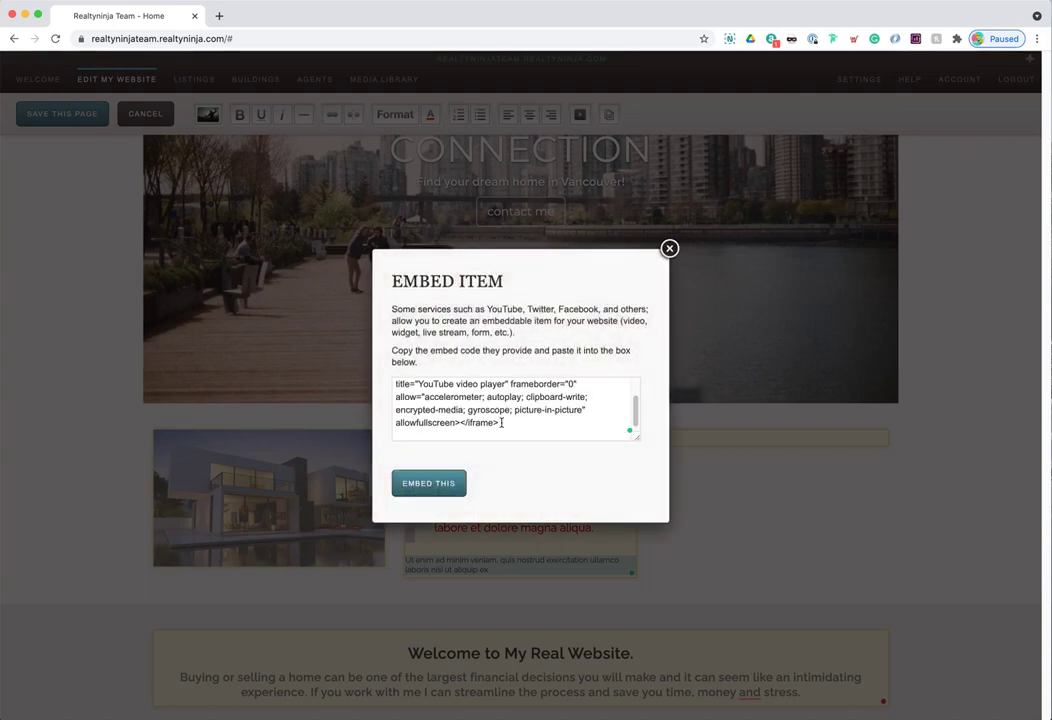
{"action": "key", "text": "BackSpace"}
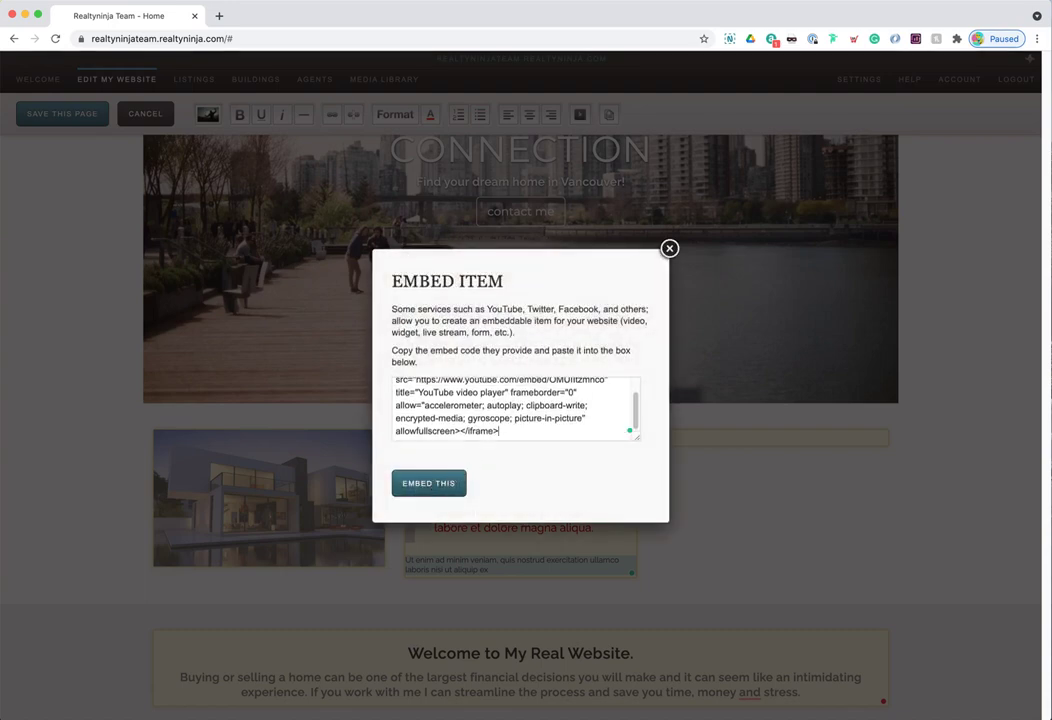
{"action": "left_click", "coordinate": [430, 483]}
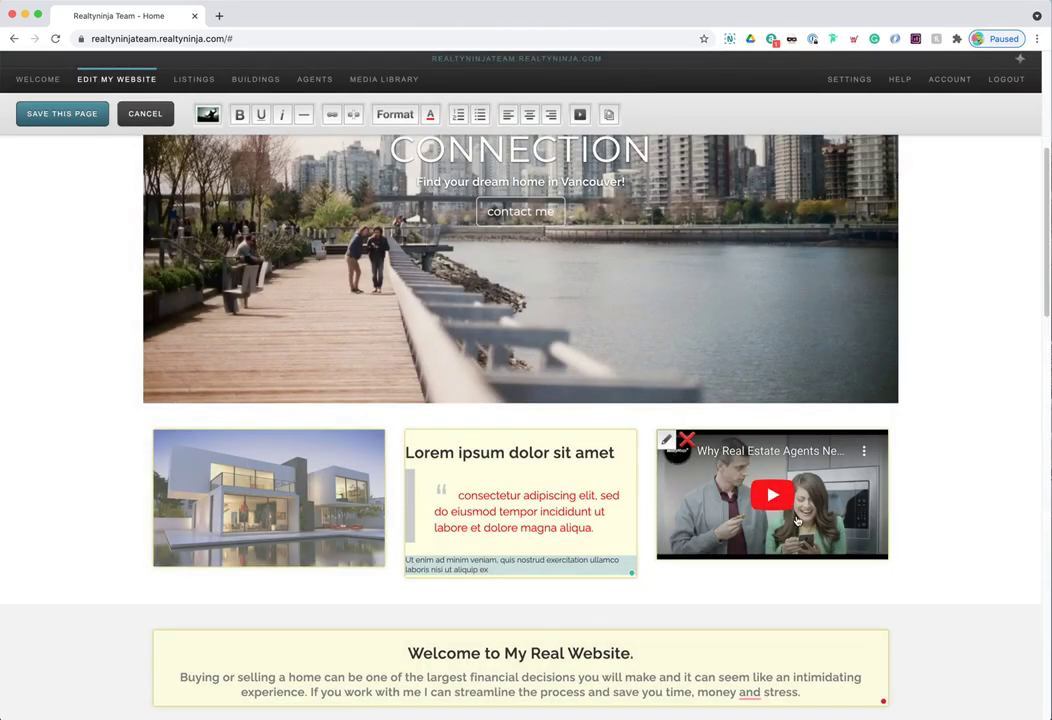
{"action": "mouse_move", "coordinate": [349, 511]}
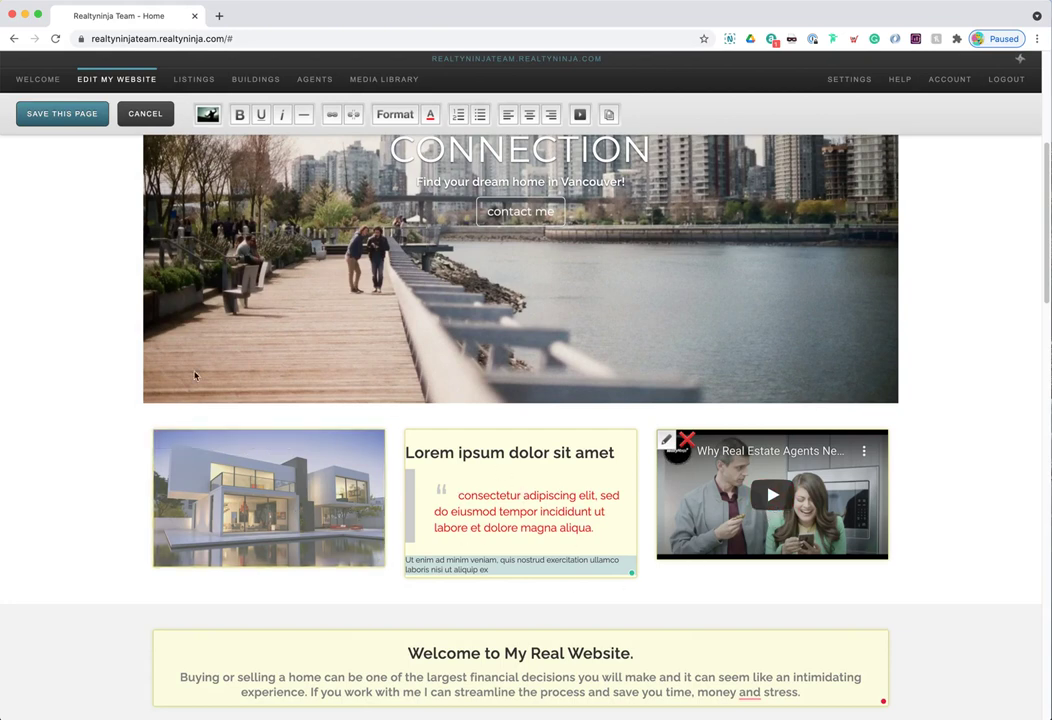
{"action": "left_click", "coordinate": [110, 258]}
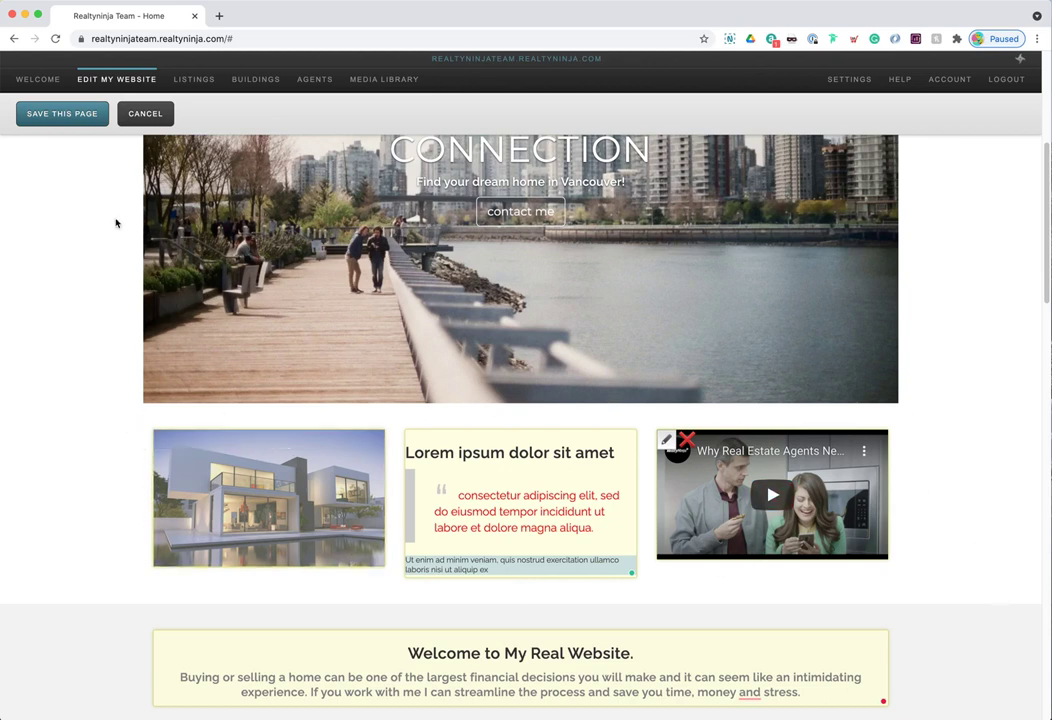
- Save the home page, then play and pause the embedded video to check it works
{"action": "left_click", "coordinate": [68, 119]}
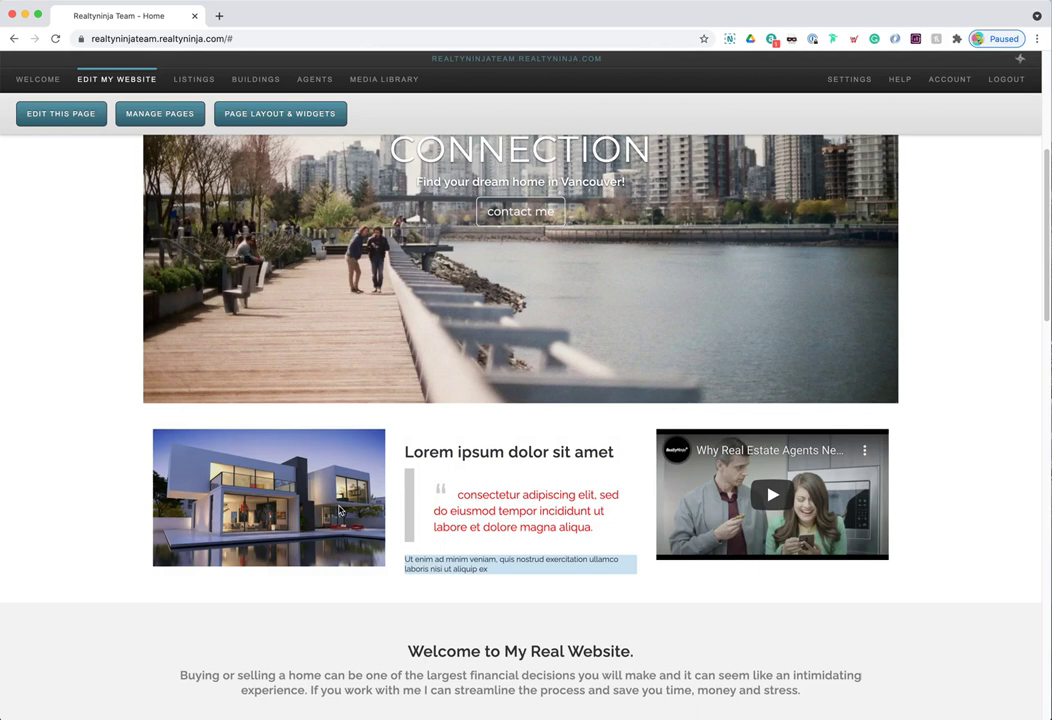
{"action": "left_click", "coordinate": [810, 514]}
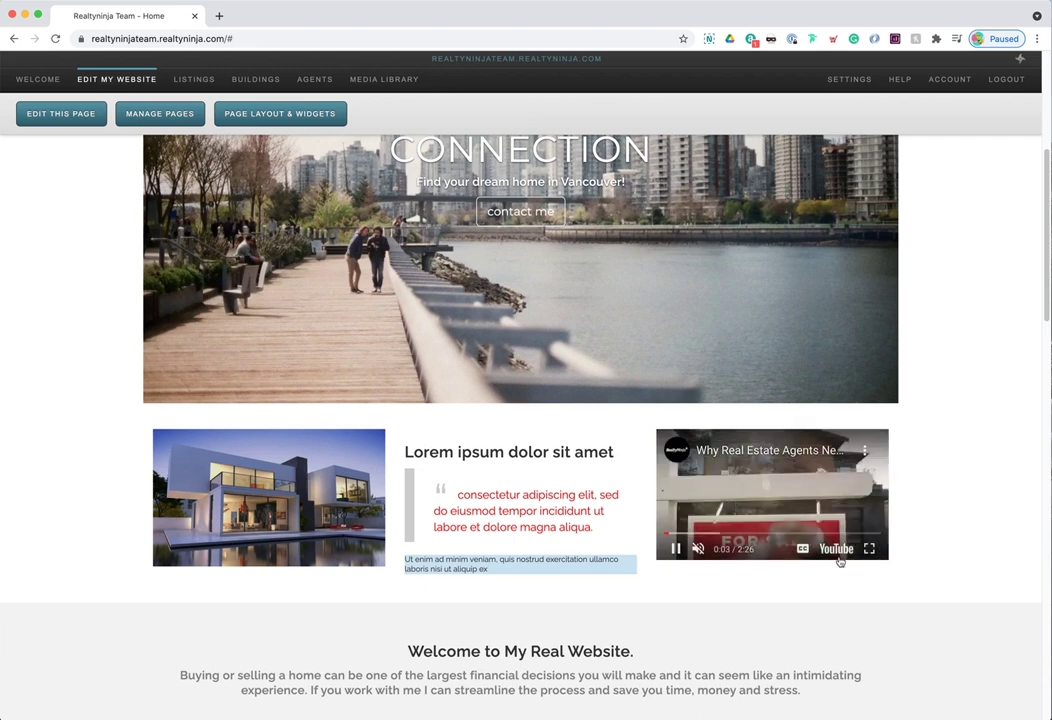
{"action": "left_click", "coordinate": [676, 550]}
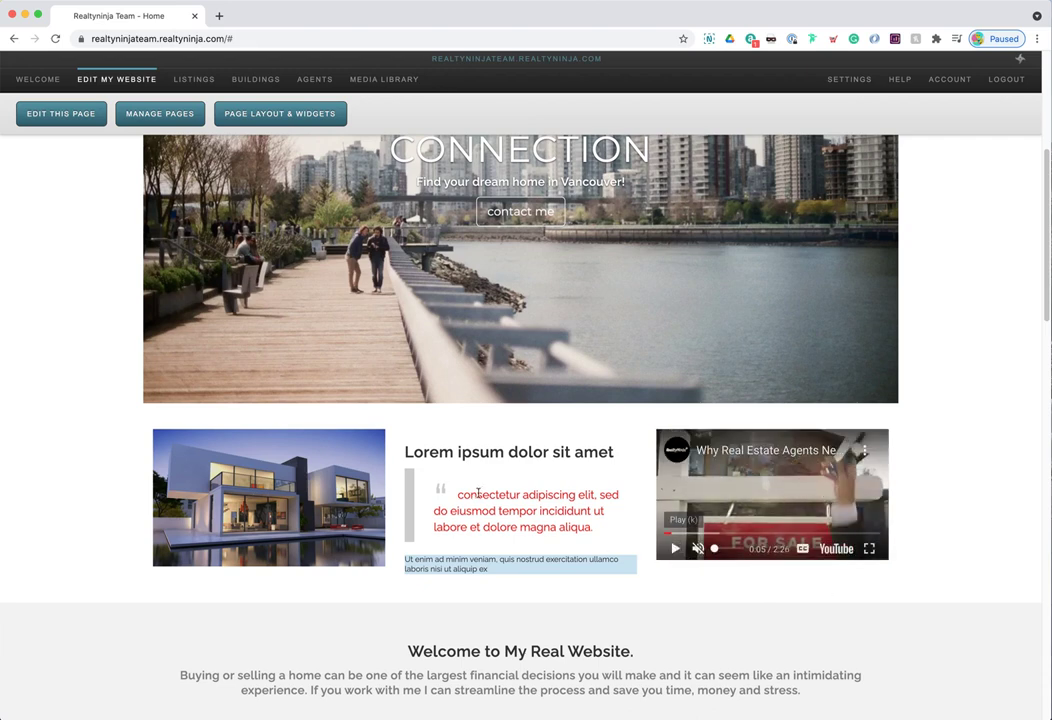
{"action": "scroll", "coordinate": [462, 520], "scroll_direction": "up", "scroll_amount": 1}
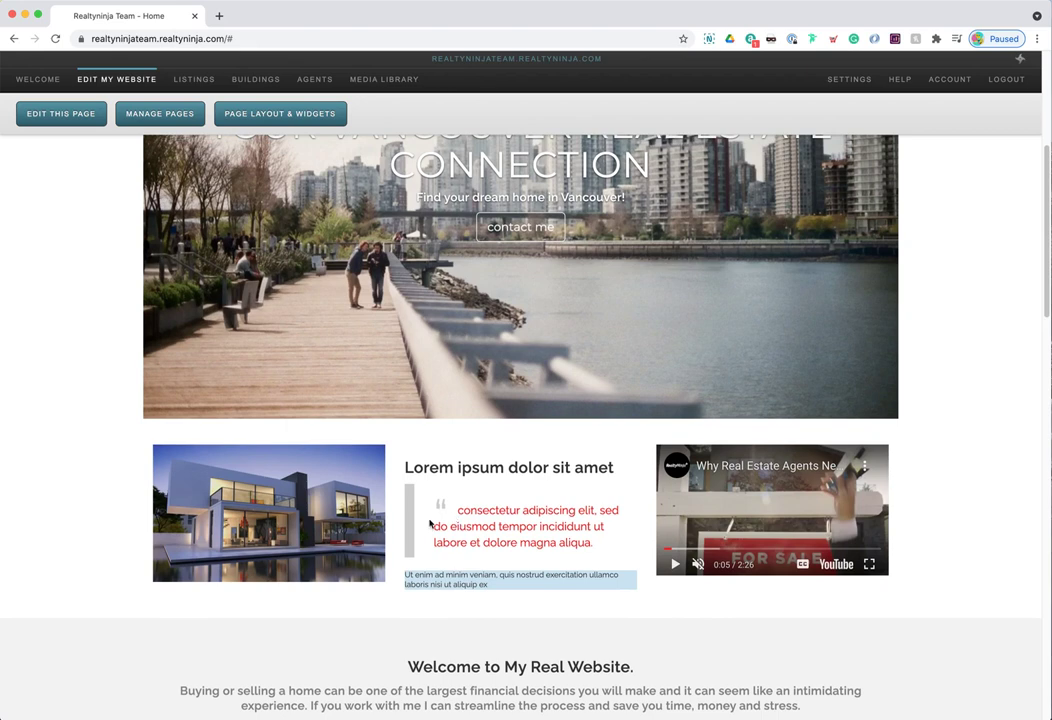
{"action": "scroll", "coordinate": [474, 522], "scroll_direction": "up", "scroll_amount": 3}
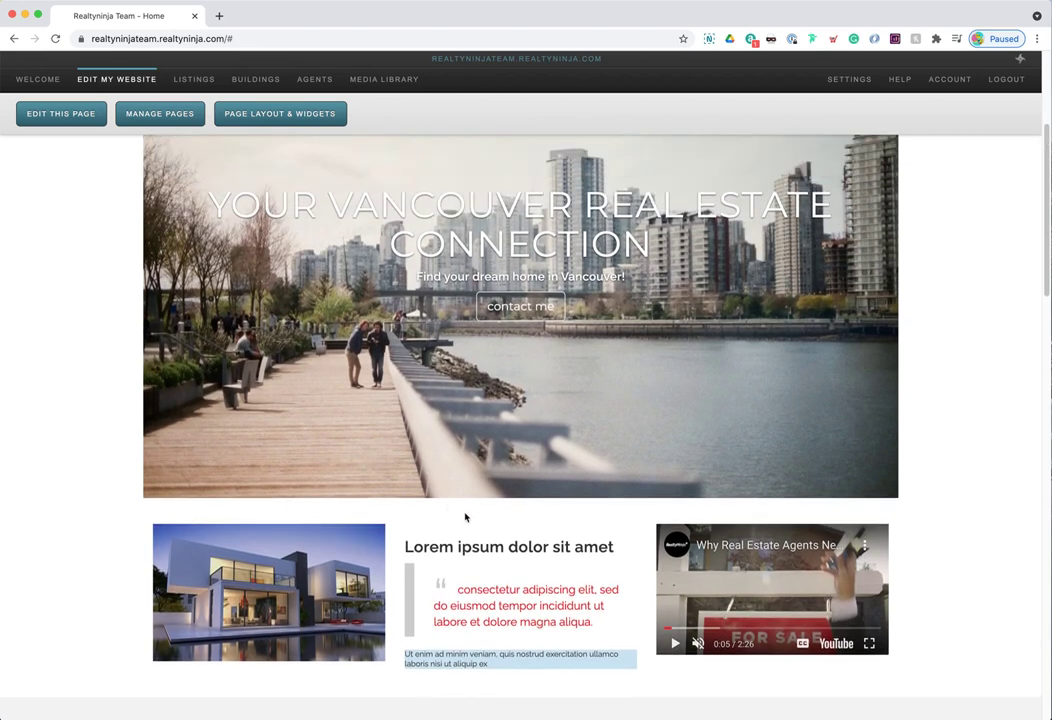
{"action": "scroll", "coordinate": [465, 517], "scroll_direction": "down", "scroll_amount": 3}
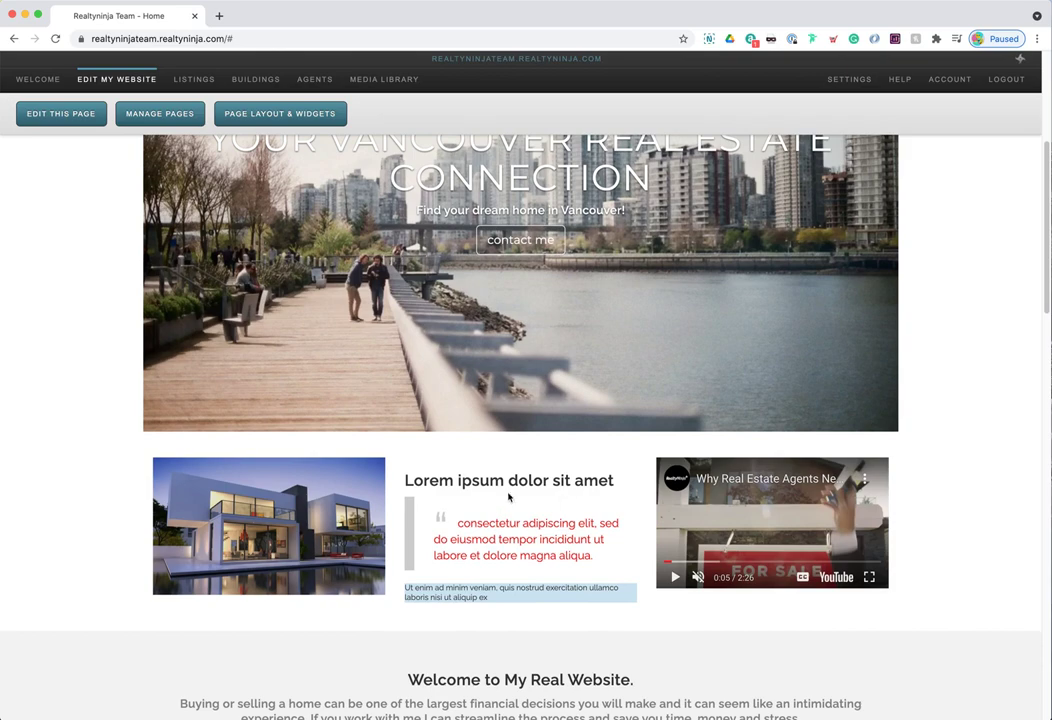
{"action": "scroll", "coordinate": [510, 467], "scroll_direction": "up", "scroll_amount": 15}
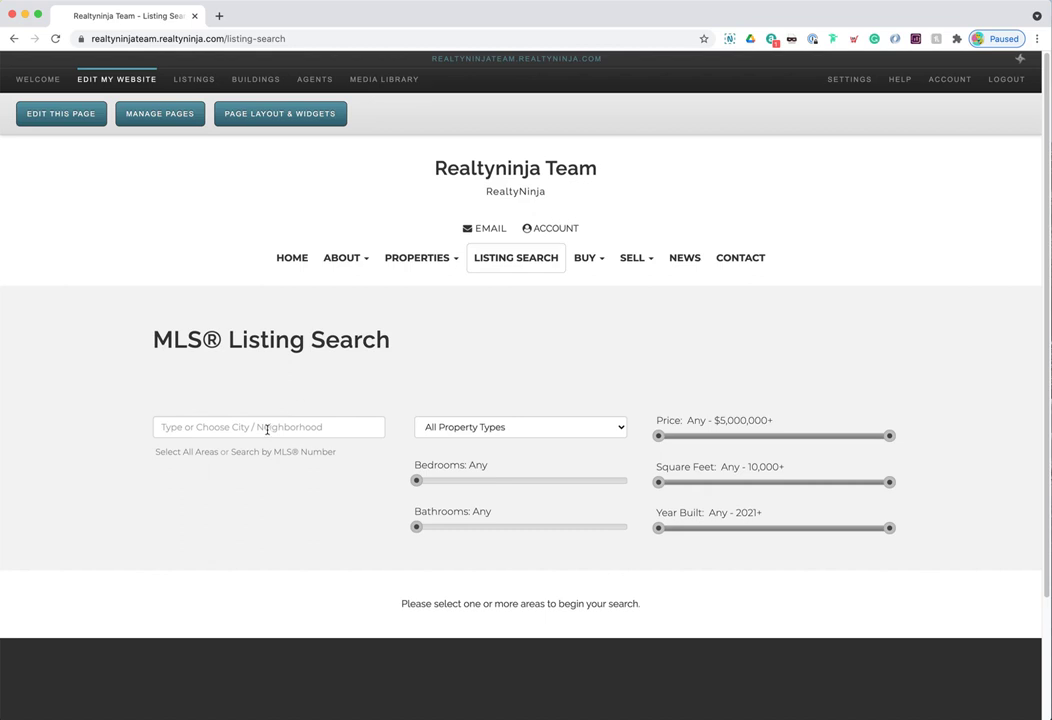
- Search the Yaletown area, which returns 245 results
{"action": "left_click", "coordinate": [234, 427]}
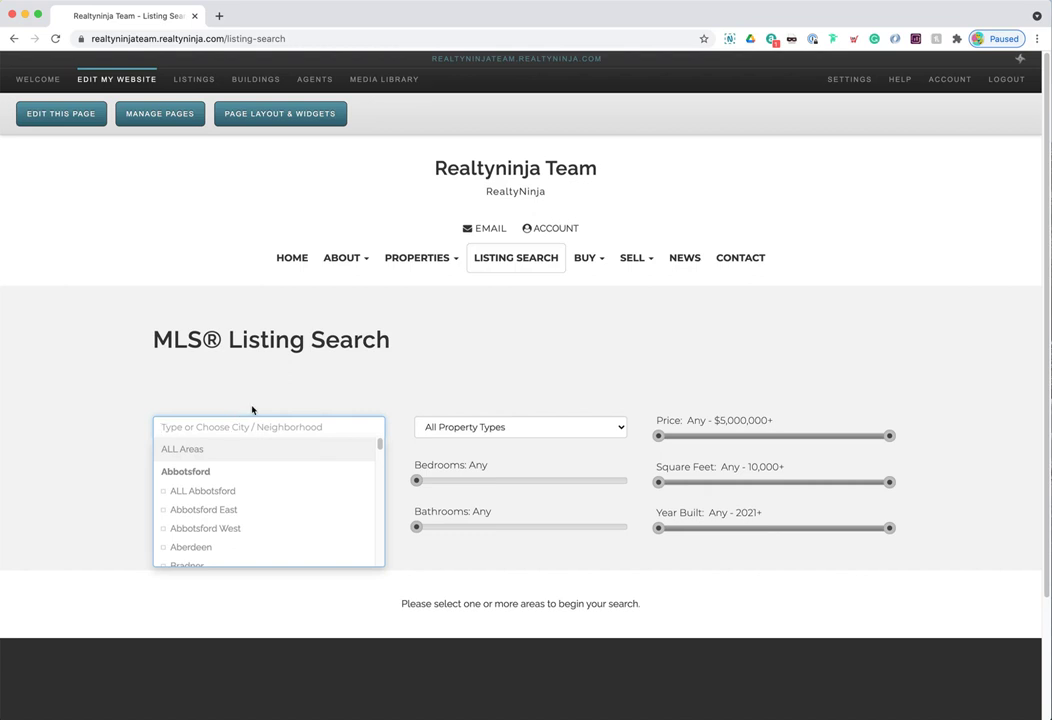
{"action": "type", "text": "yalet"}
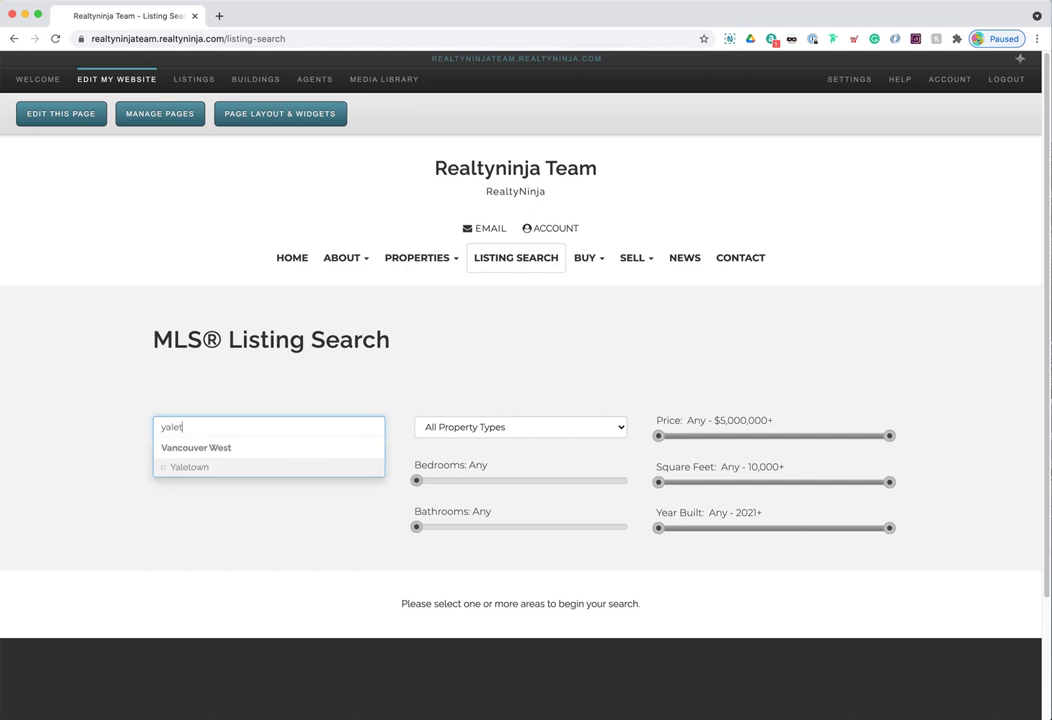
{"action": "key", "text": "Return"}
{"action": "left_click", "coordinate": [324, 559]}
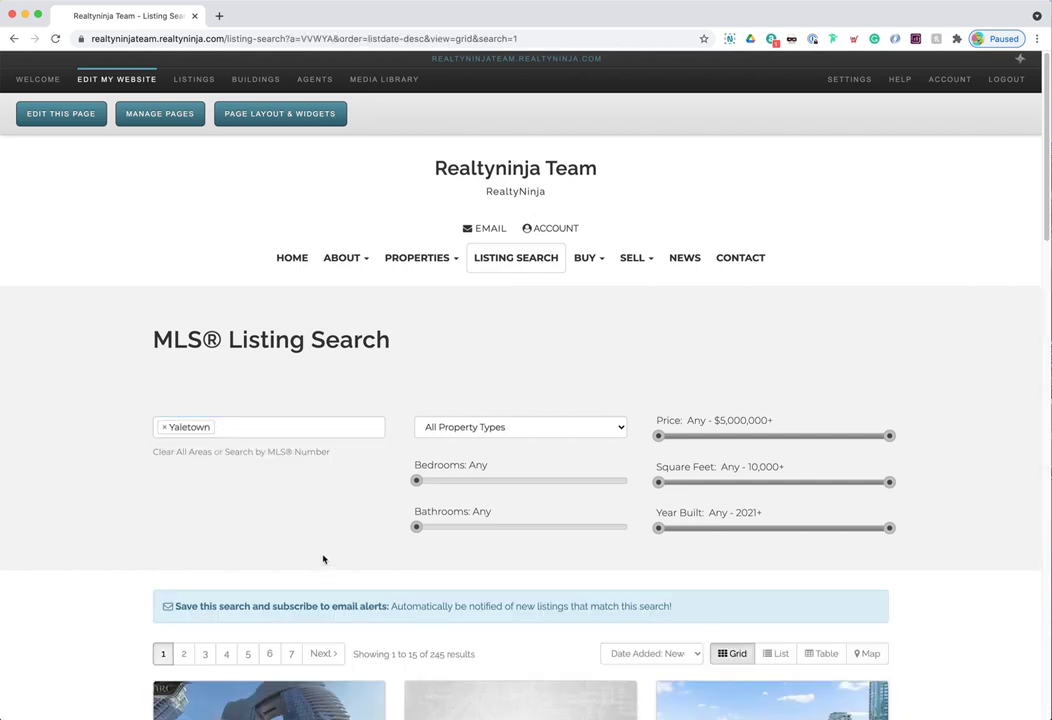
{"action": "scroll", "coordinate": [422, 557], "scroll_direction": "down", "scroll_amount": 3}
{"action": "left_click_drag", "start_coordinate": [430, 476], "coordinate": [474, 476]}
{"action": "left_click", "coordinate": [440, 487]}
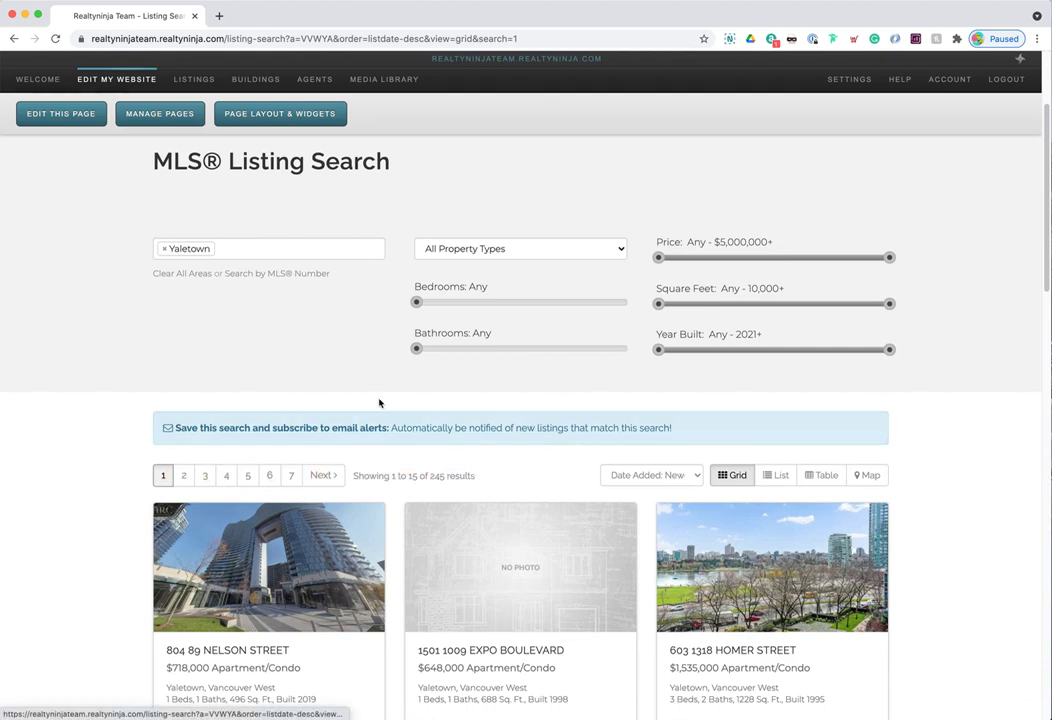
{"action": "scroll", "coordinate": [380, 404], "scroll_direction": "up", "scroll_amount": 1}
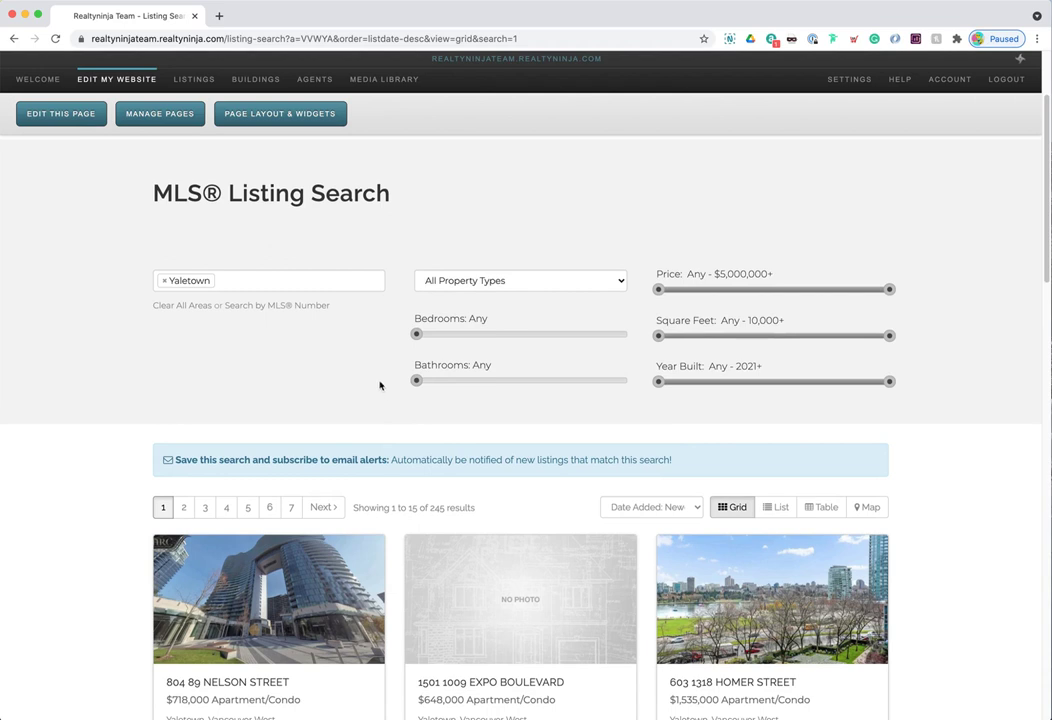
- Limit results to Condos (218), then raise the minimum price to $2,000,000, leaving 51
{"action": "left_click", "coordinate": [520, 283]}
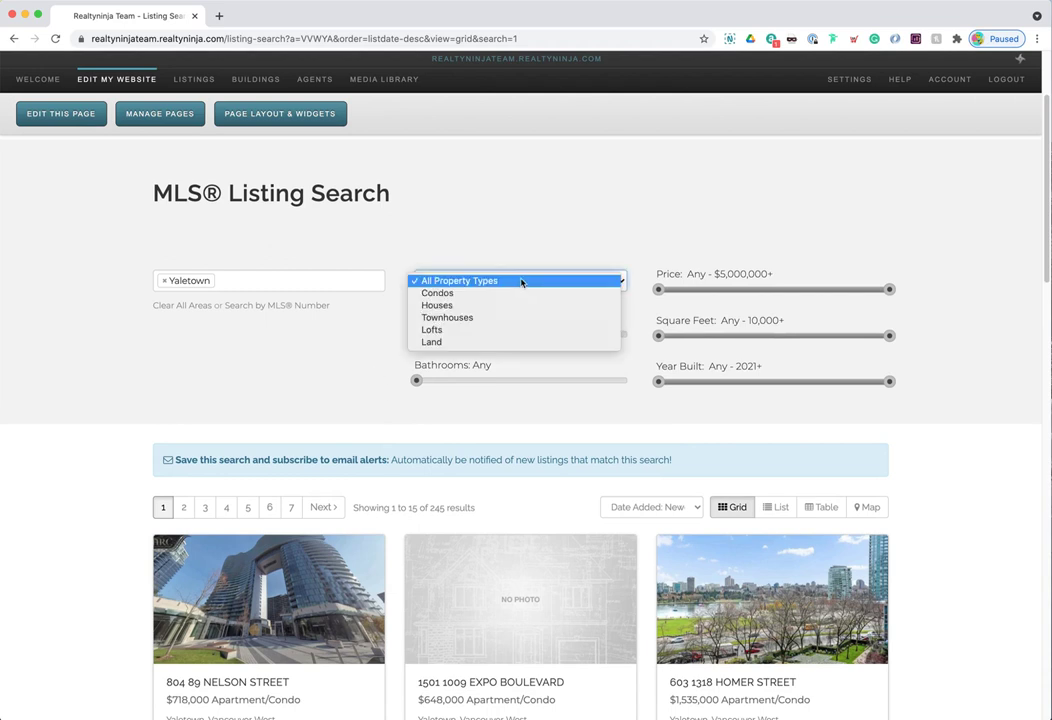
{"action": "left_click", "coordinate": [470, 294]}
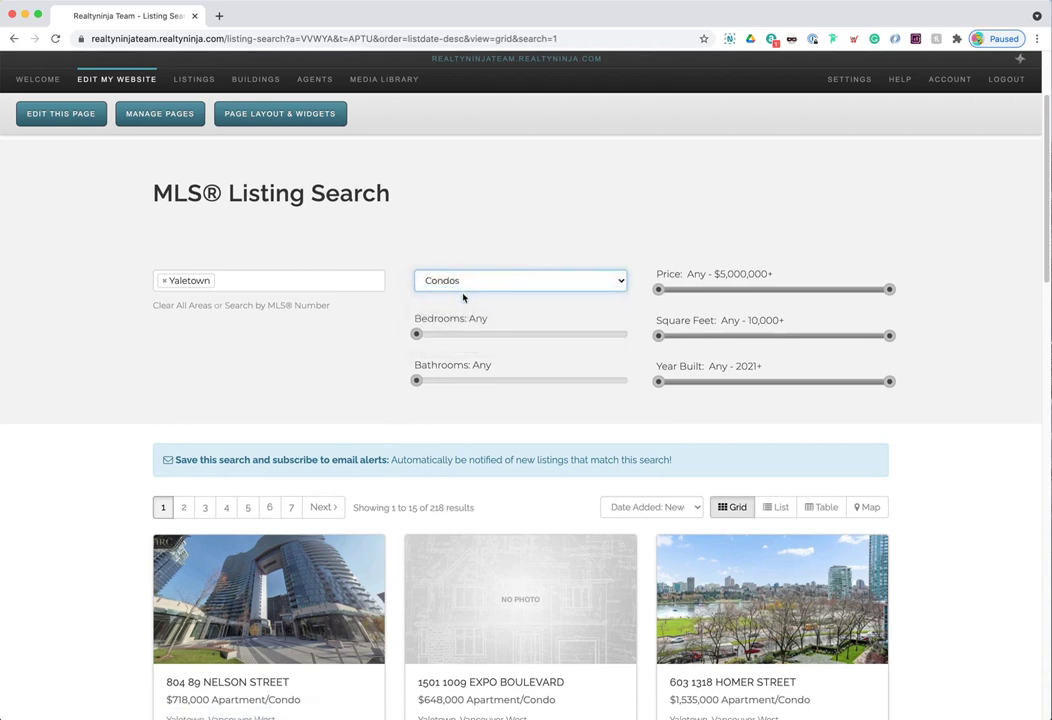
{"action": "left_click_drag", "start_coordinate": [429, 508], "coordinate": [474, 508]}
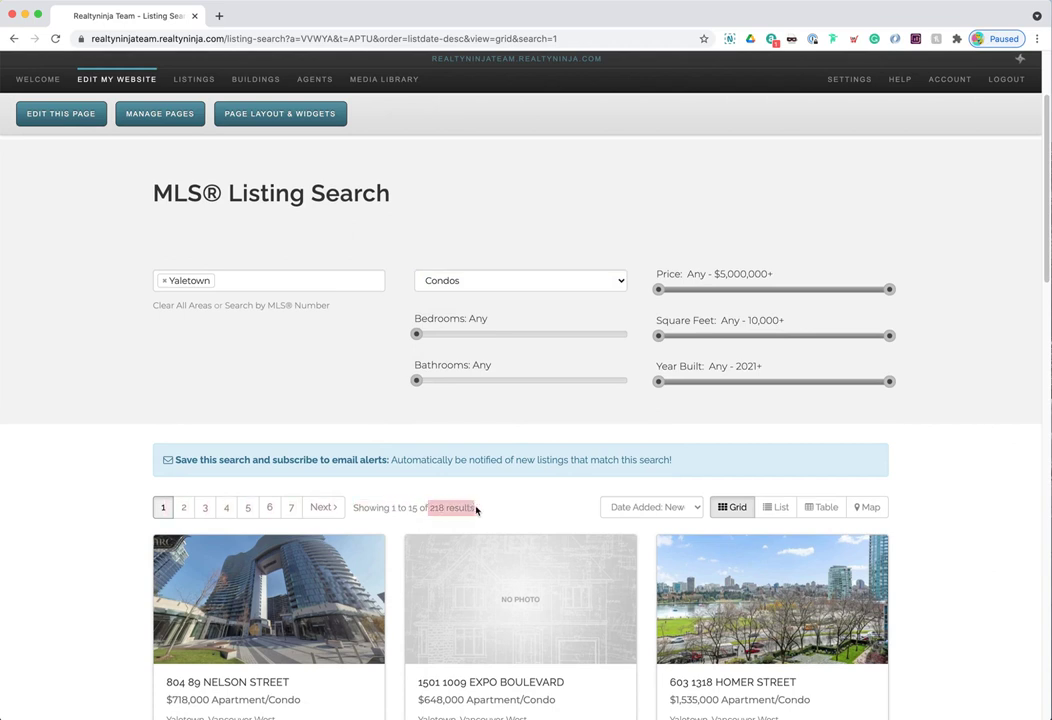
{"action": "left_click", "coordinate": [483, 505]}
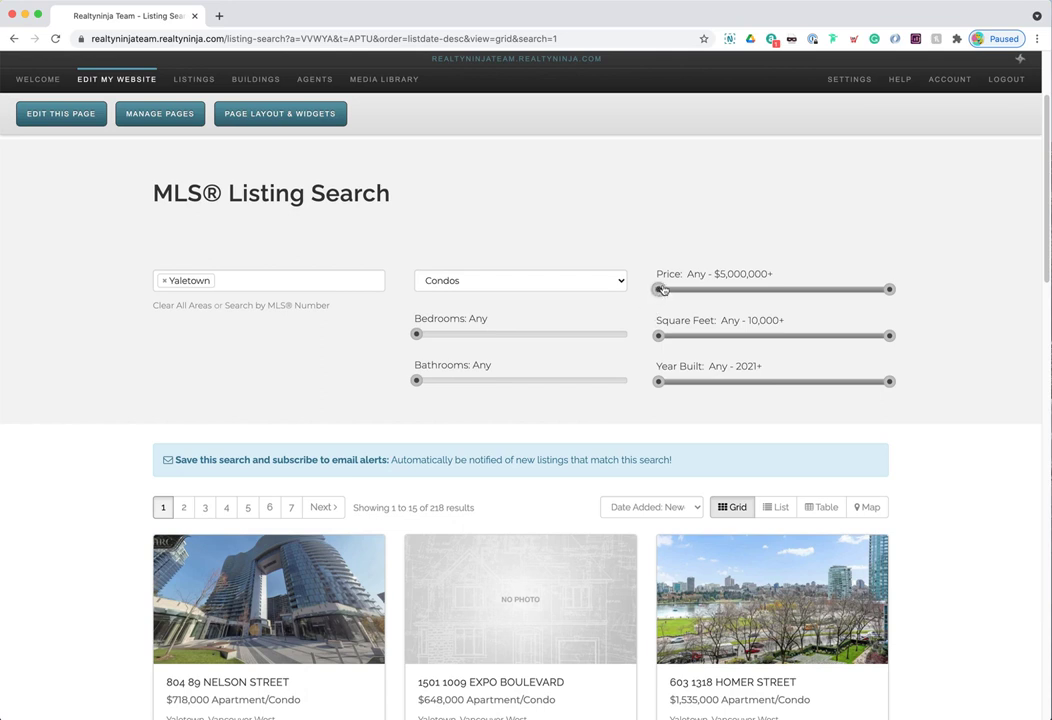
{"action": "left_click_drag", "start_coordinate": [659, 293], "coordinate": [848, 295]}
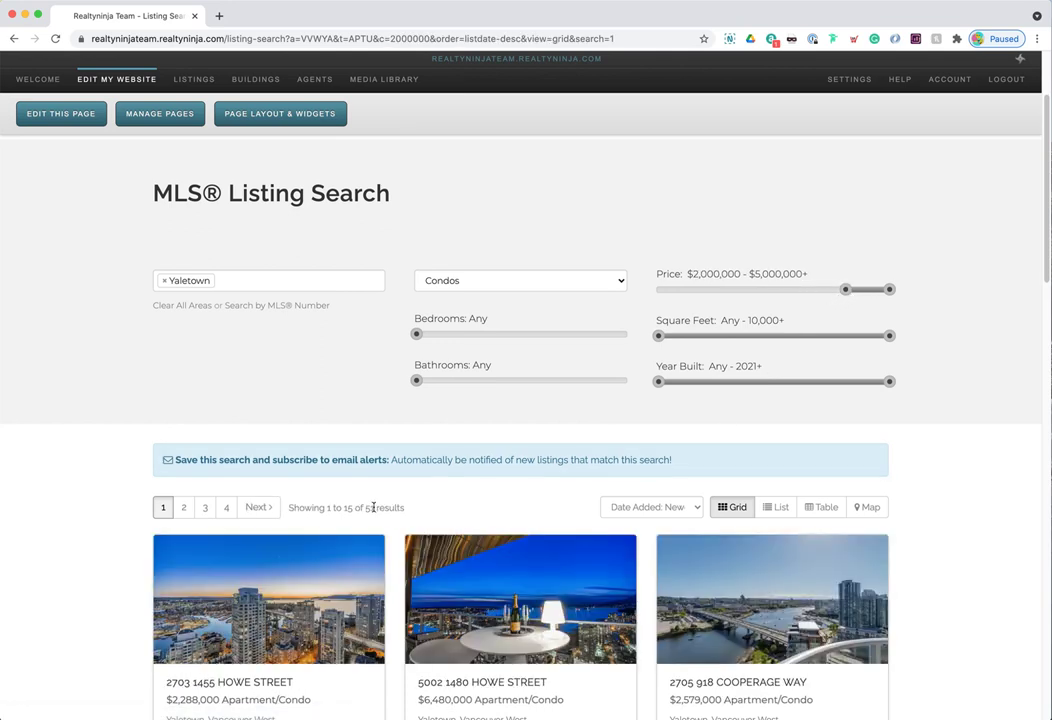
{"action": "left_click_drag", "start_coordinate": [366, 507], "coordinate": [402, 507]}
{"action": "left_click", "coordinate": [437, 511]}
- Sort the condo results by Price: Highest to Lowest
{"action": "scroll", "coordinate": [437, 511], "scroll_direction": "down", "scroll_amount": 3}
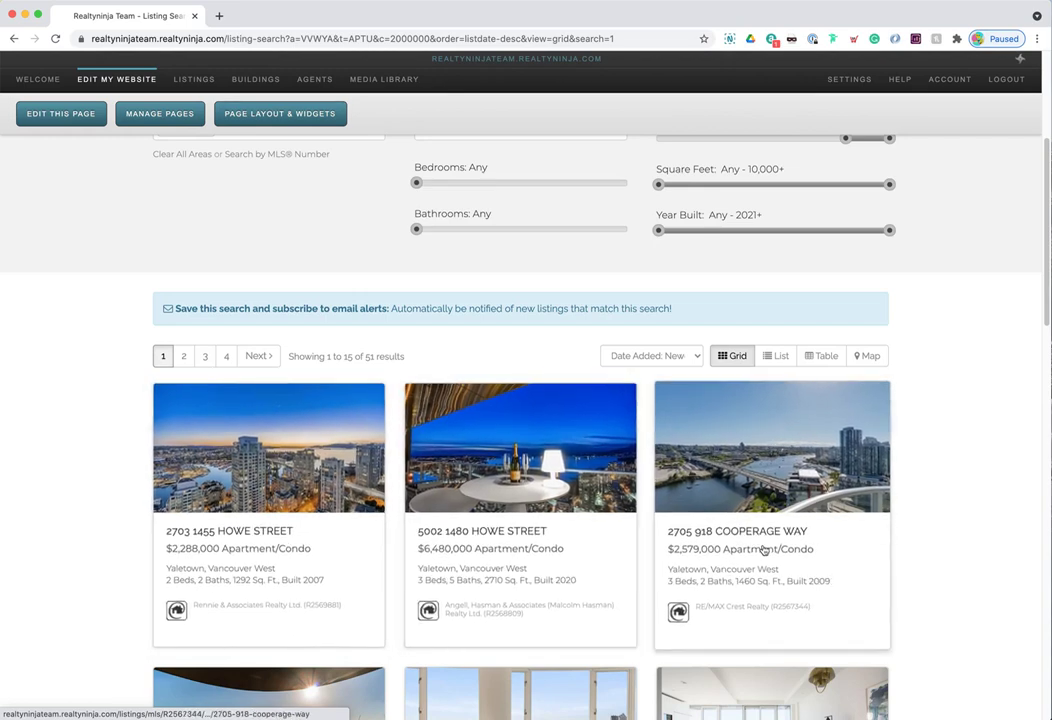
{"action": "scroll", "coordinate": [609, 514], "scroll_direction": "up", "scroll_amount": 3}
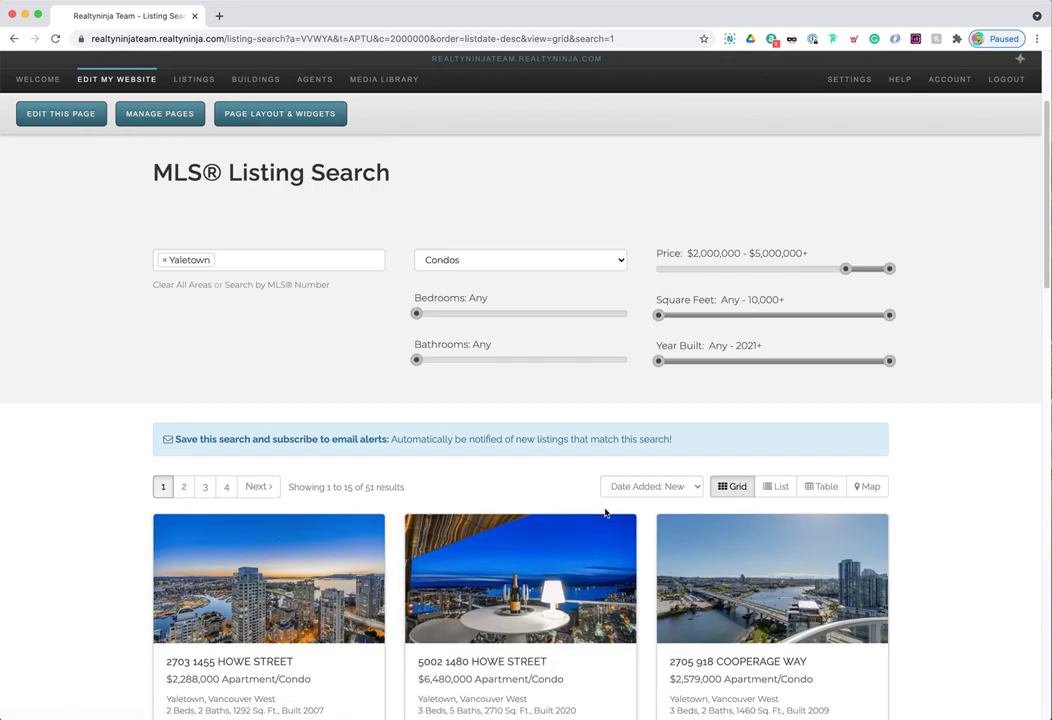
{"action": "scroll", "coordinate": [489, 512], "scroll_direction": "down", "scroll_amount": 1}
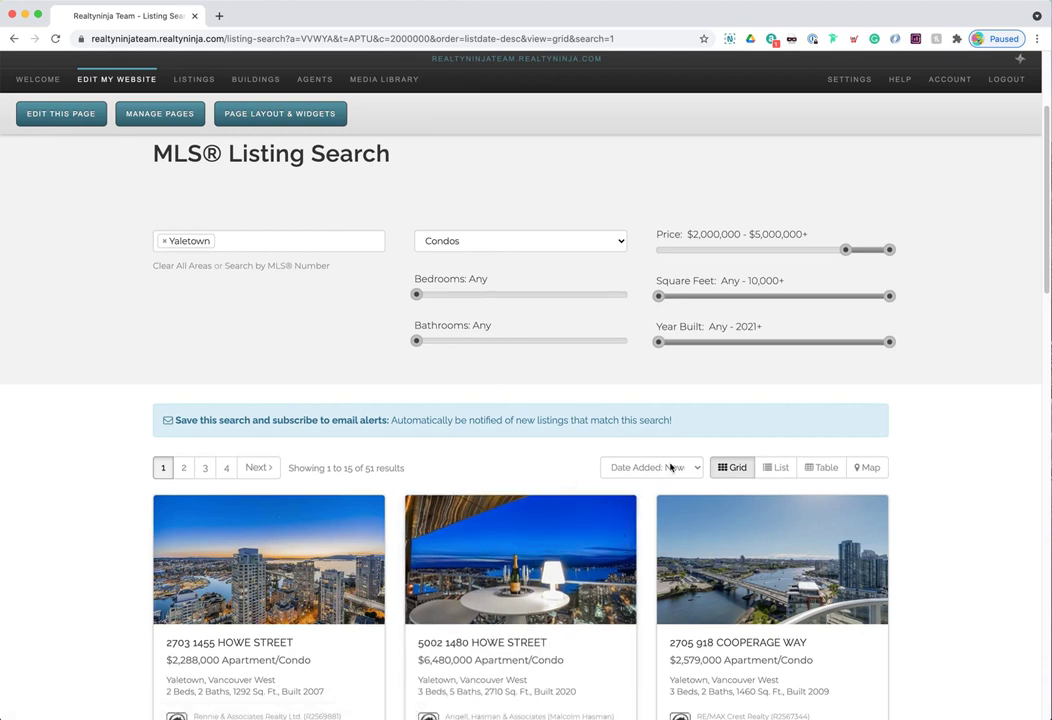
{"action": "left_click", "coordinate": [677, 470]}
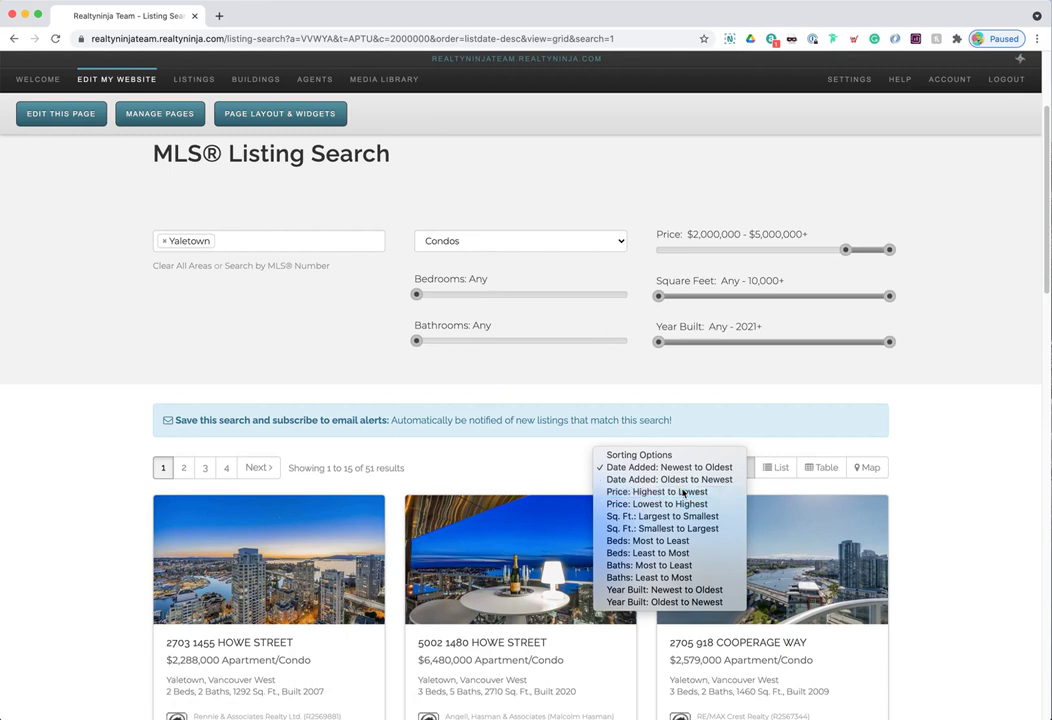
{"action": "left_click", "coordinate": [683, 492]}
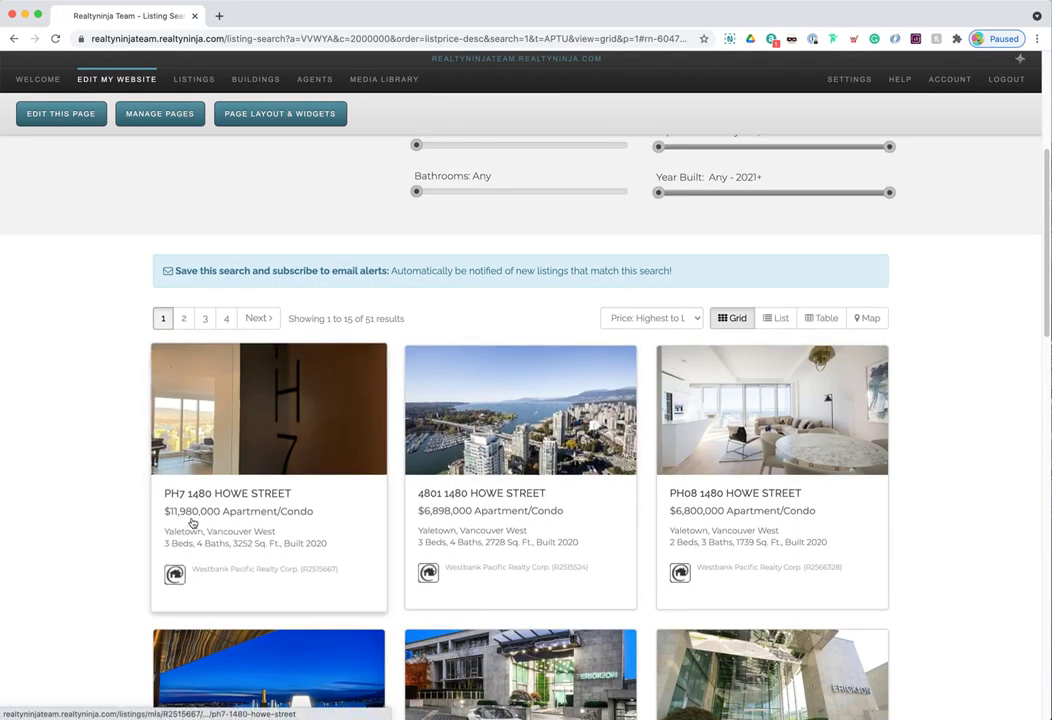
- View the sorted results in List view and then in Table view
{"action": "scroll", "coordinate": [480, 542], "scroll_direction": "down", "scroll_amount": 3}
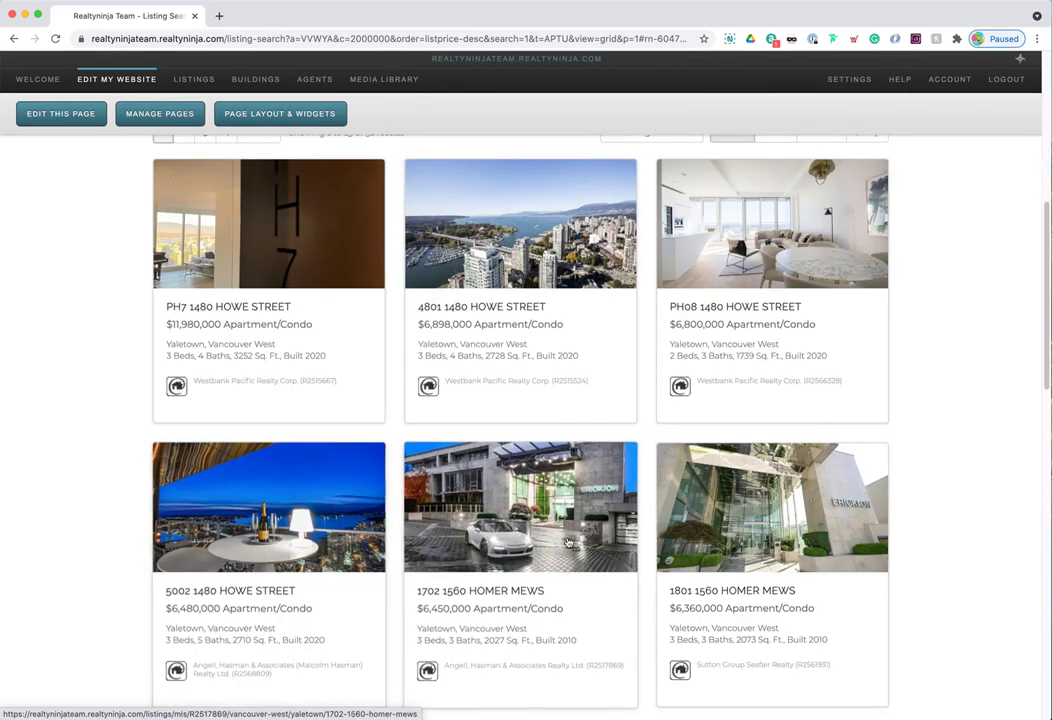
{"action": "scroll", "coordinate": [725, 546], "scroll_direction": "up", "scroll_amount": 5}
{"action": "scroll", "coordinate": [725, 546], "scroll_direction": "down", "scroll_amount": 3}
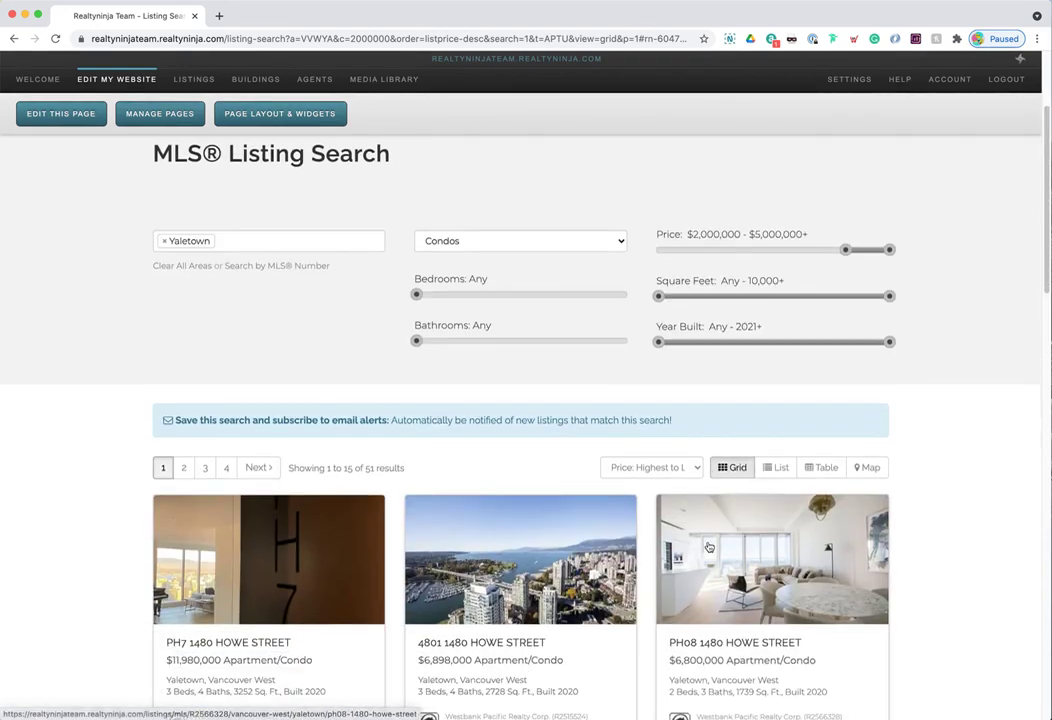
{"action": "scroll", "coordinate": [778, 380], "scroll_direction": "down", "scroll_amount": 1}
{"action": "left_click", "coordinate": [781, 347]}
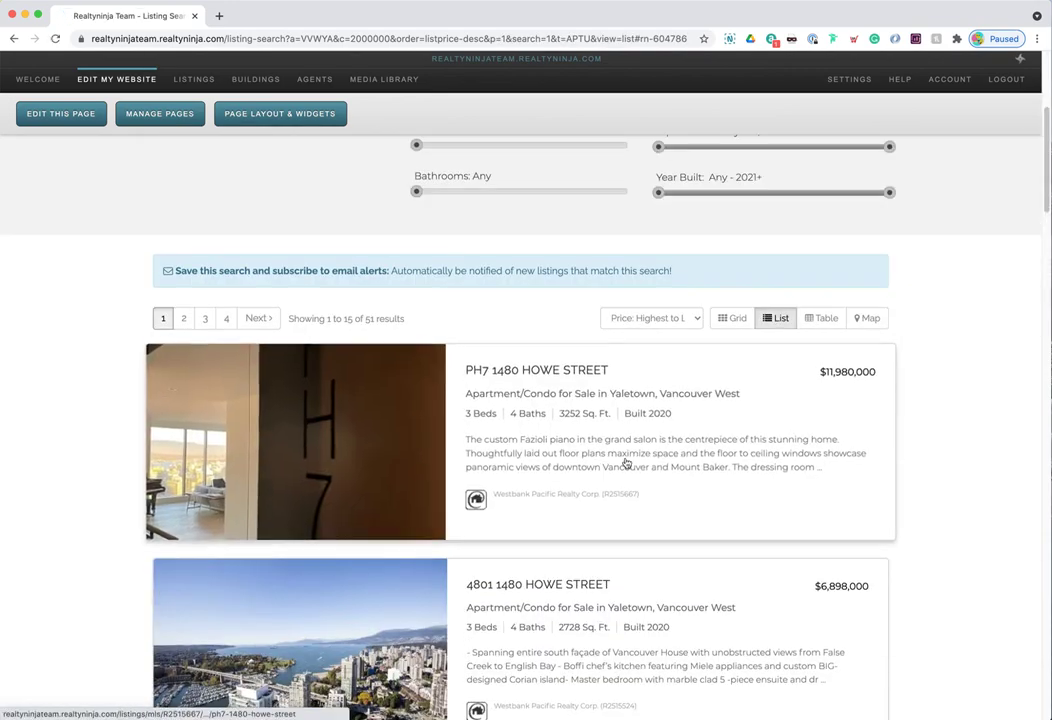
{"action": "scroll", "coordinate": [480, 585], "scroll_direction": "down", "scroll_amount": 4}
{"action": "scroll", "coordinate": [502, 570], "scroll_direction": "up", "scroll_amount": 4}
{"action": "scroll", "coordinate": [850, 399], "scroll_direction": "up", "scroll_amount": 2}
{"action": "left_click", "coordinate": [822, 418]}
{"action": "scroll", "coordinate": [400, 474], "scroll_direction": "down", "scroll_amount": 3}
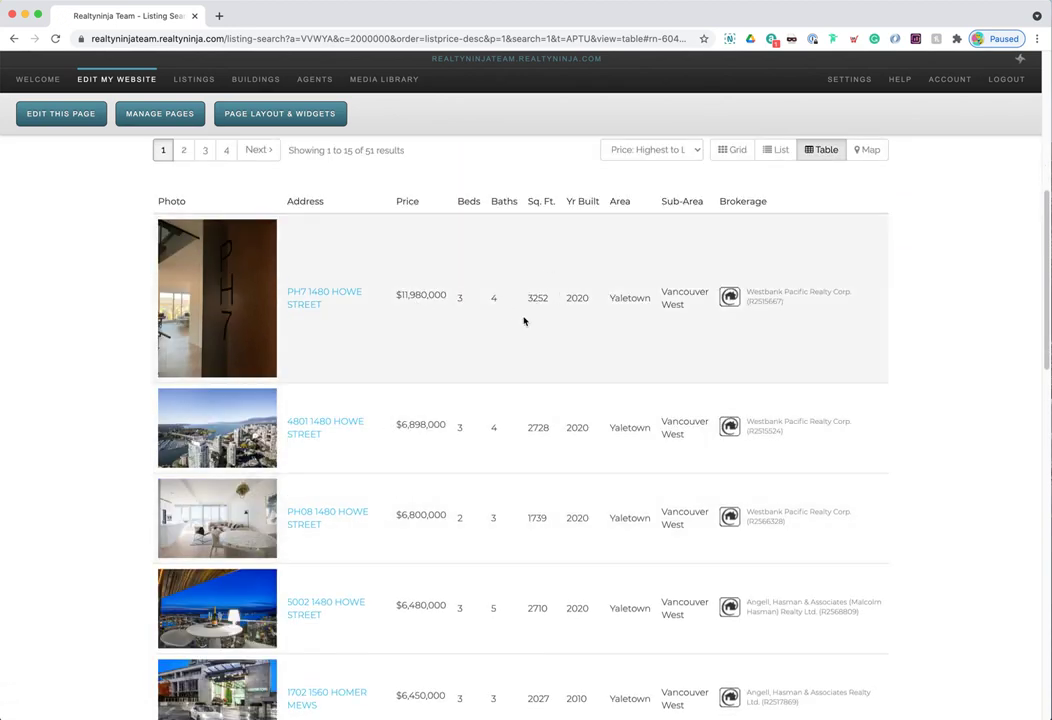
{"action": "scroll", "coordinate": [632, 314], "scroll_direction": "up", "scroll_amount": 2}
{"action": "left_click", "coordinate": [873, 242]}
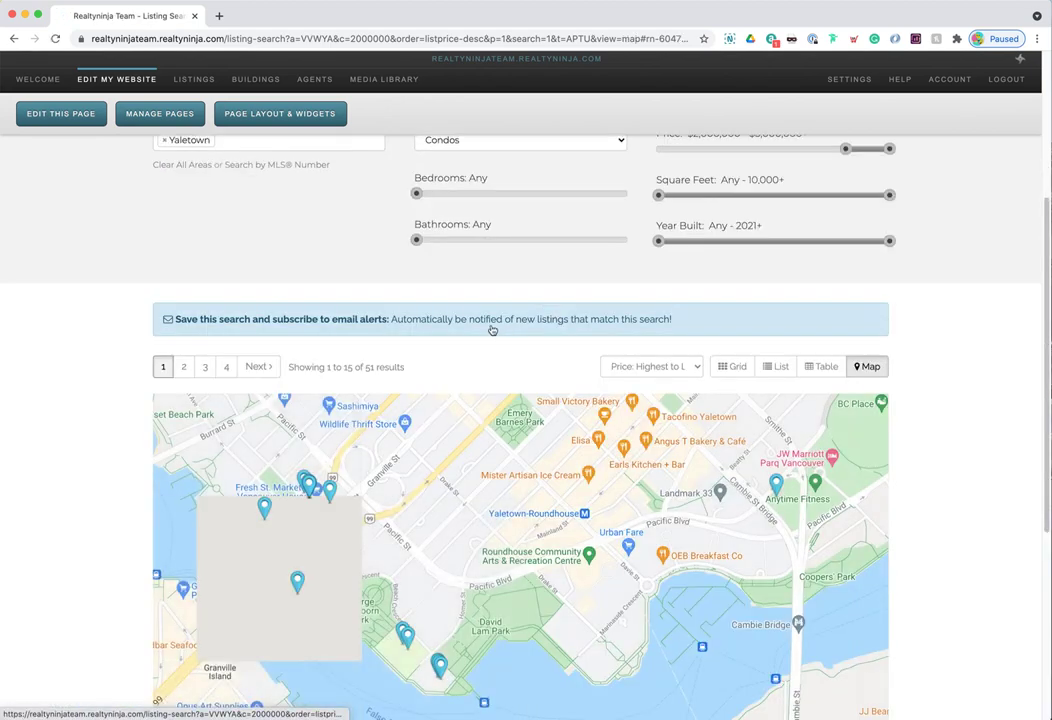
{"action": "left_click", "coordinate": [332, 477]}
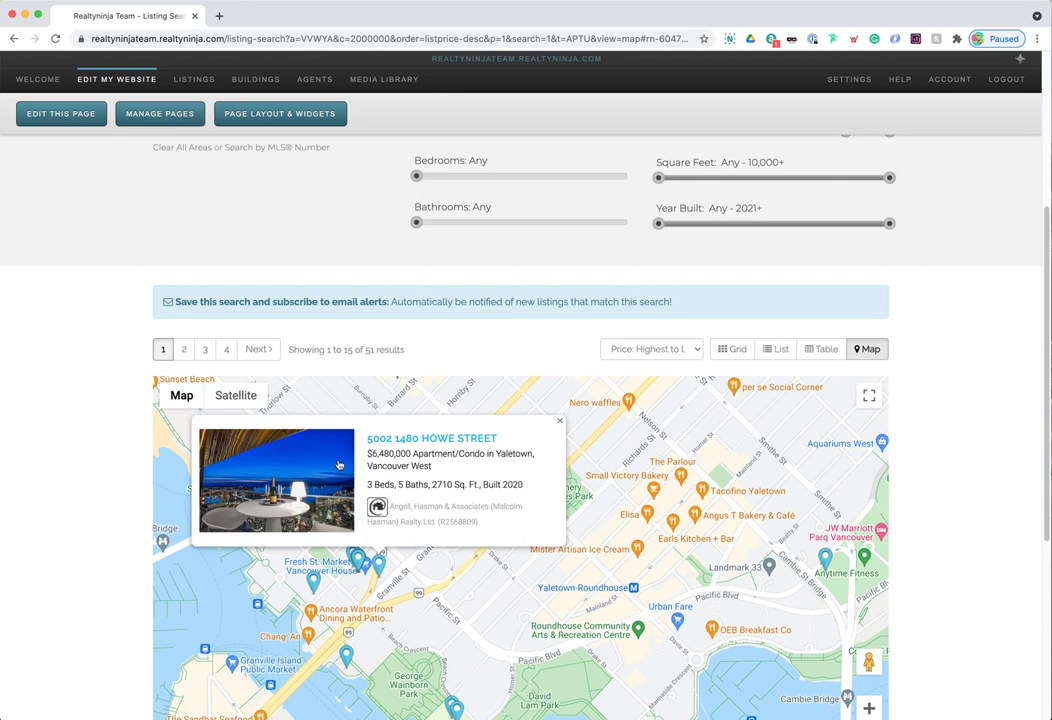
{"action": "left_click", "coordinate": [432, 460]}
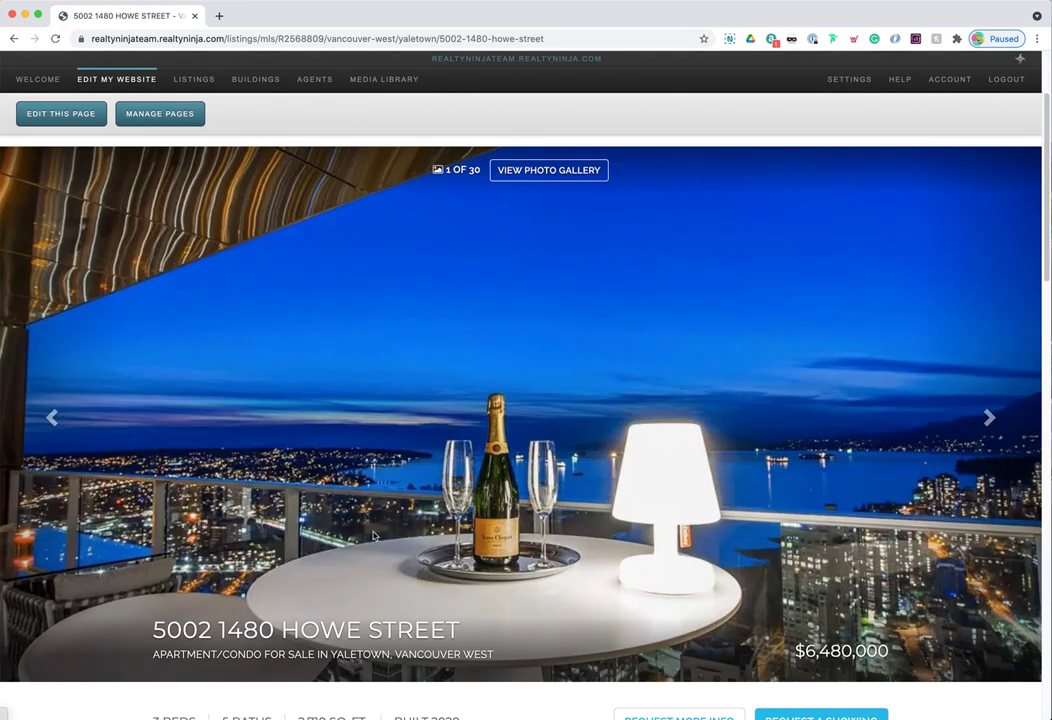
- Point out the listing's address and subtitle, then browse and close the photo gallery
{"action": "triple_click", "coordinate": [383, 631]}
{"action": "left_click_drag", "start_coordinate": [172, 655], "coordinate": [492, 657]}
{"action": "left_click", "coordinate": [488, 656]}
{"action": "left_click", "coordinate": [554, 171]}
{"action": "left_click", "coordinate": [914, 356]}
{"action": "left_click", "coordinate": [914, 356]}
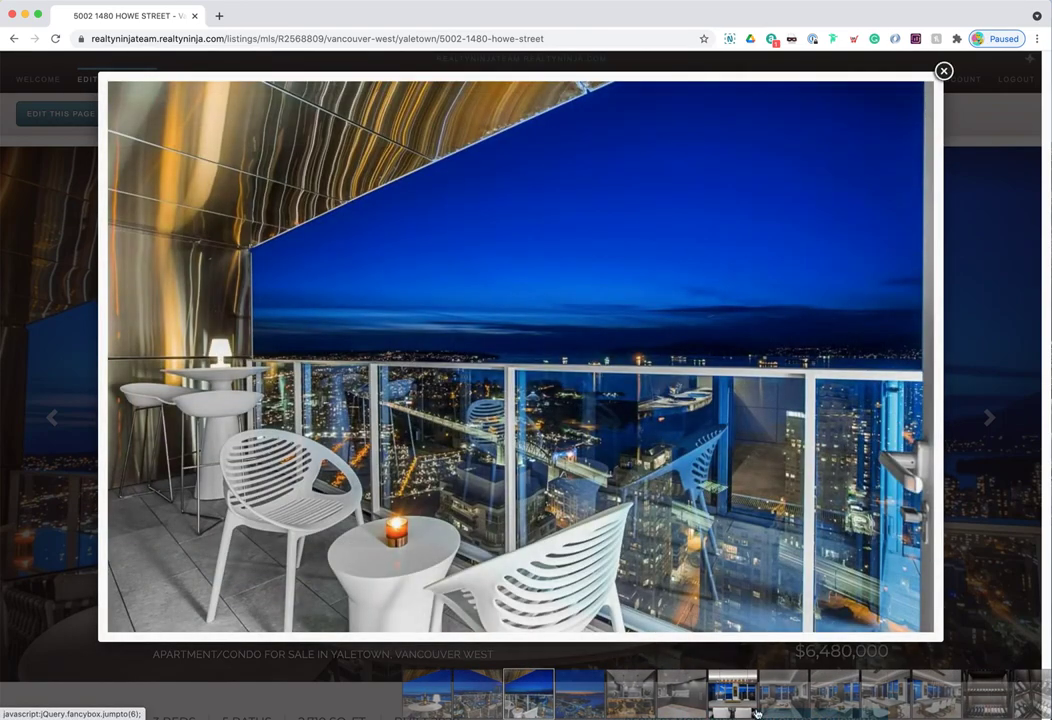
{"action": "left_click", "coordinate": [806, 703]}
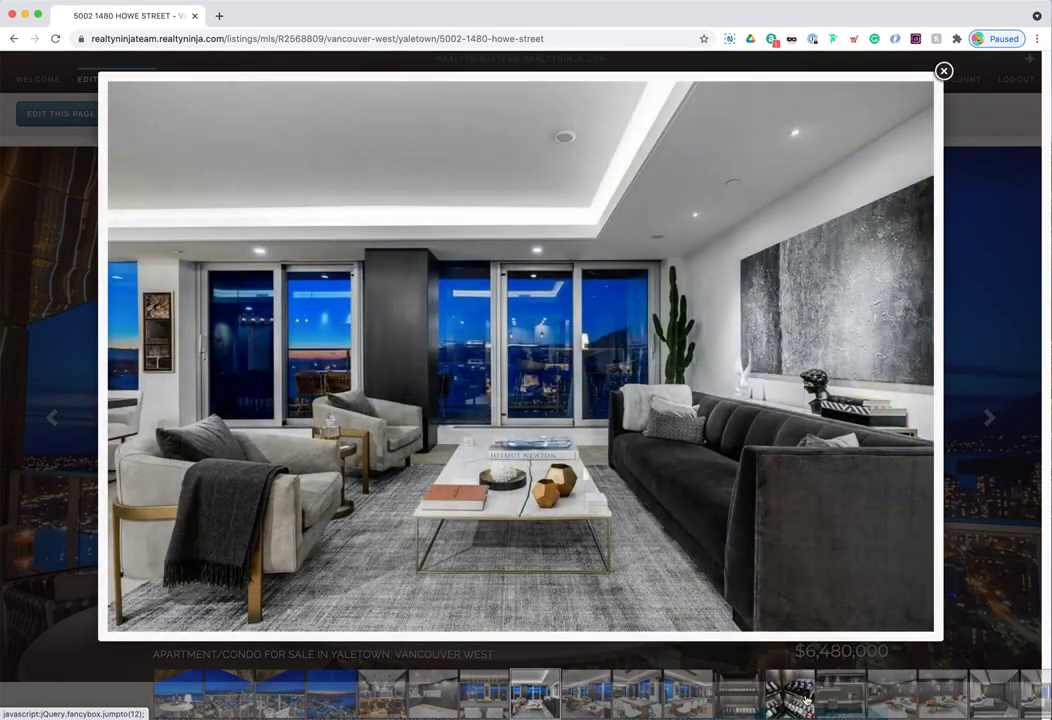
{"action": "left_click", "coordinate": [806, 703]}
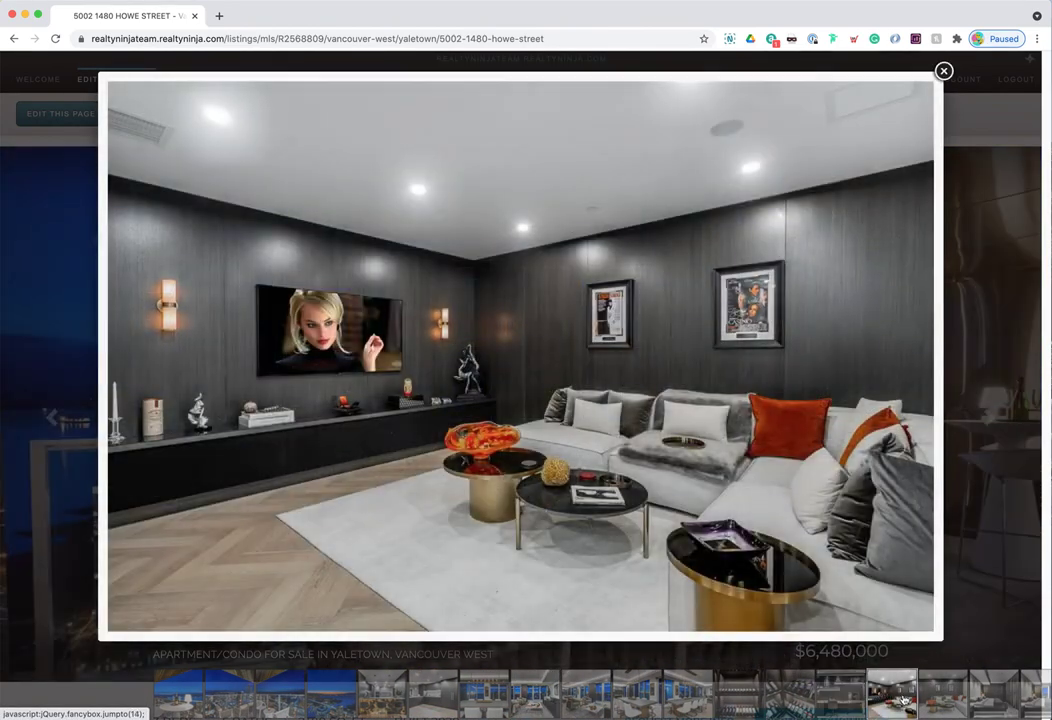
{"action": "left_click", "coordinate": [845, 700]}
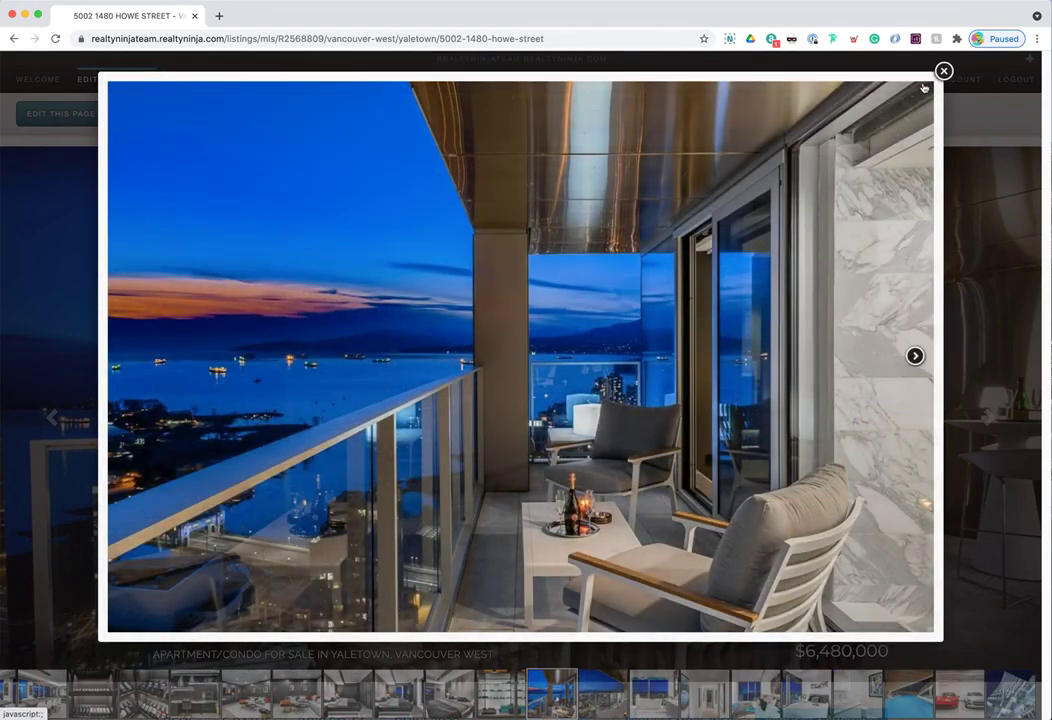
{"action": "left_click", "coordinate": [944, 72]}
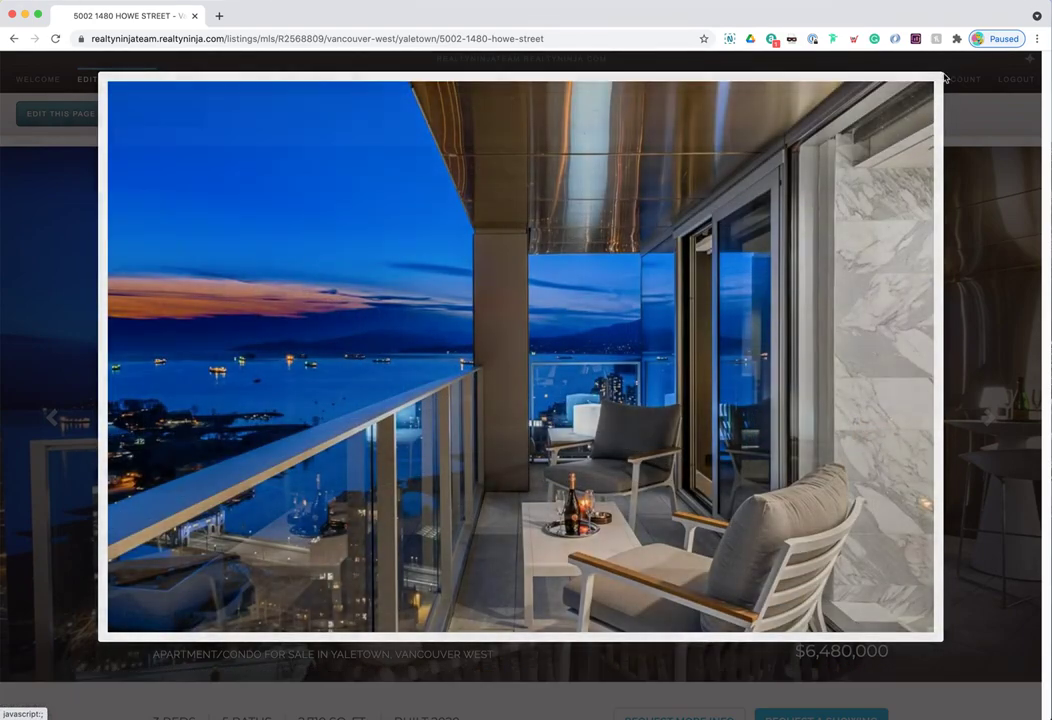
- Show the building in Street view, then return to the MLS Listing Search page
{"action": "scroll", "coordinate": [545, 464], "scroll_direction": "down", "scroll_amount": 5}
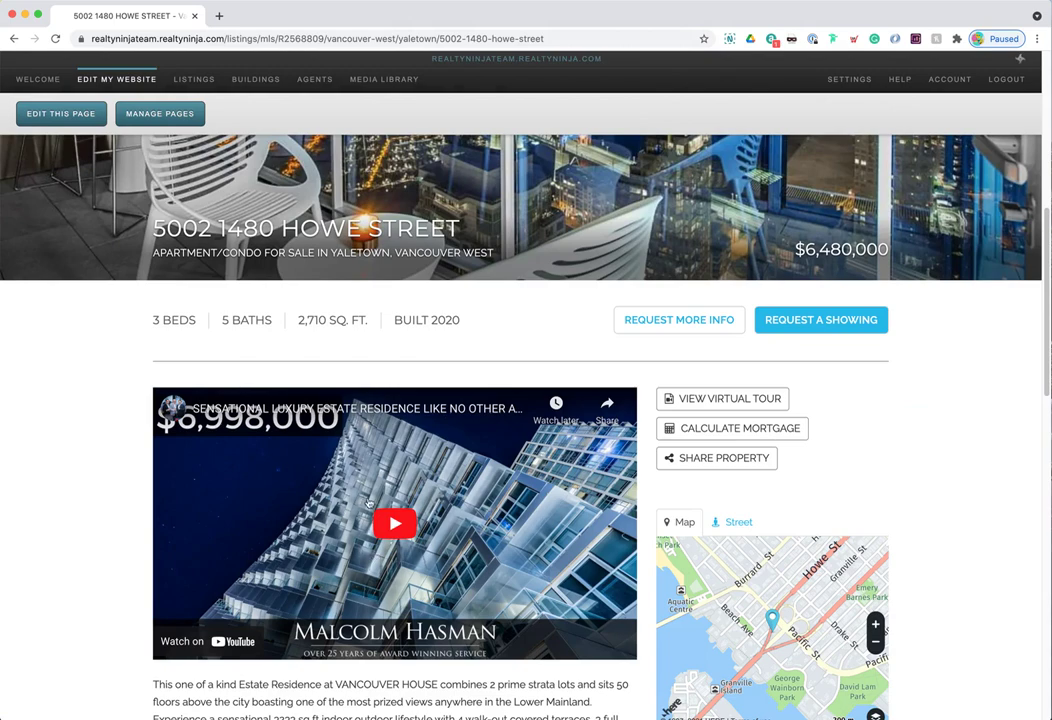
{"action": "scroll", "coordinate": [258, 500], "scroll_direction": "down", "scroll_amount": 7}
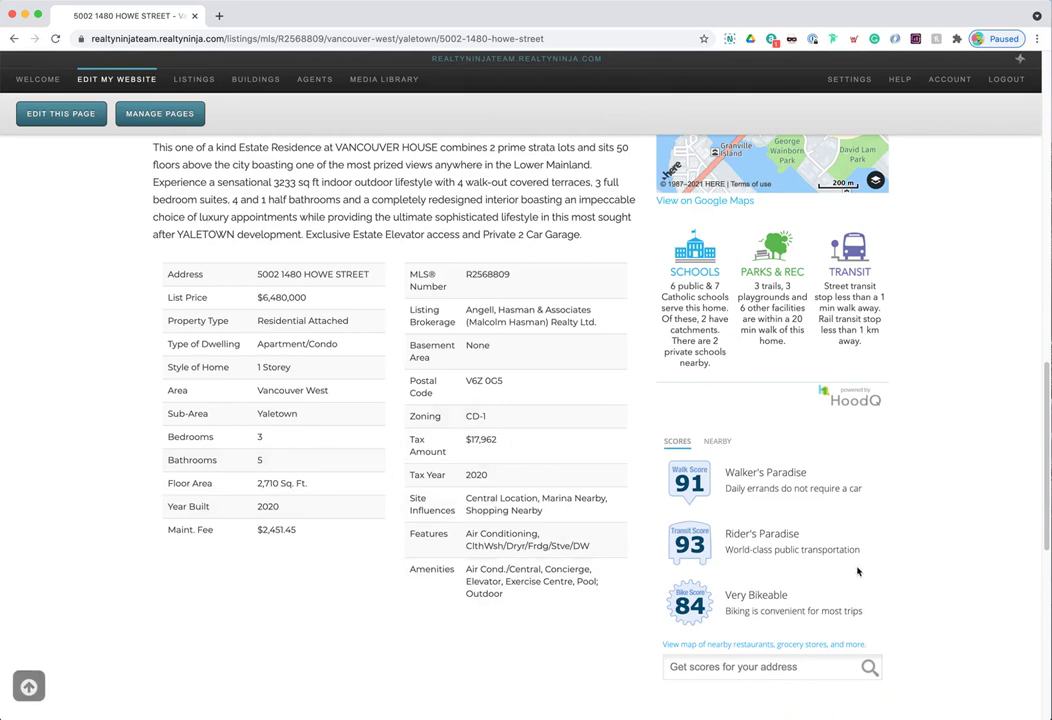
{"action": "scroll", "coordinate": [747, 510], "scroll_direction": "up", "scroll_amount": 5}
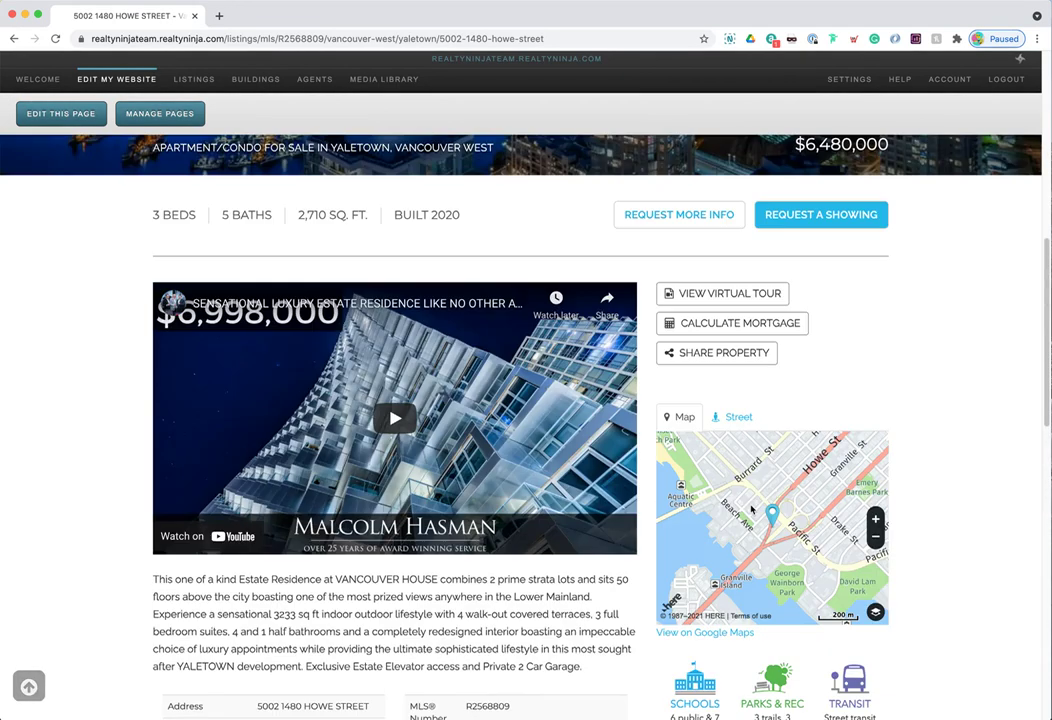
{"action": "left_click", "coordinate": [737, 417]}
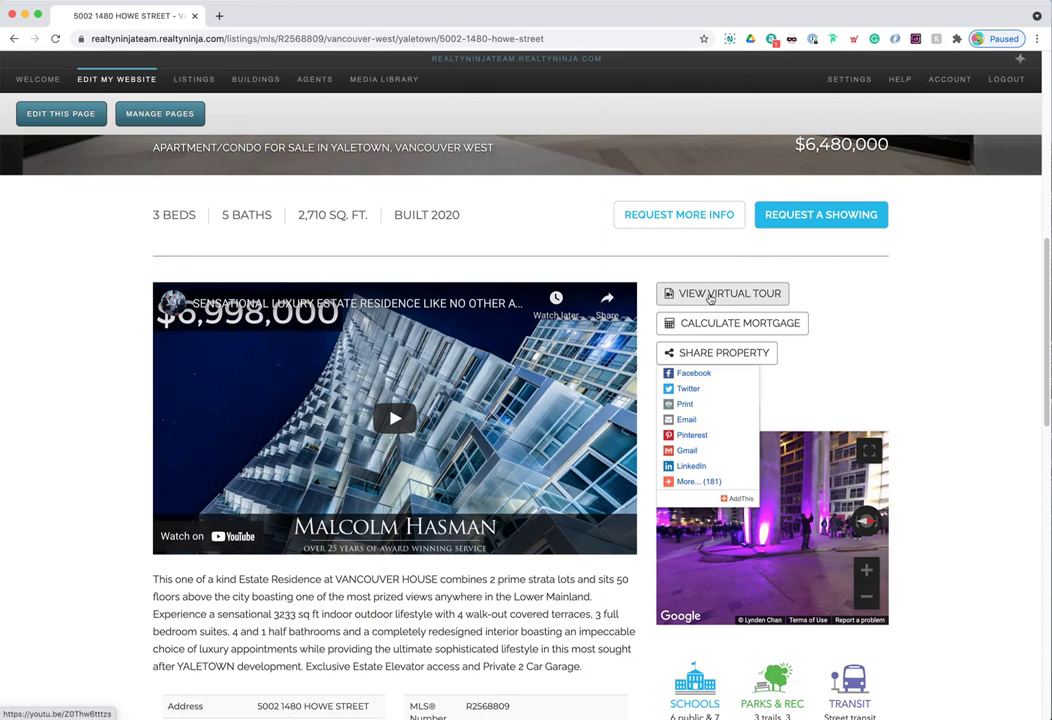
{"action": "scroll", "coordinate": [851, 258], "scroll_direction": "up", "scroll_amount": 10}
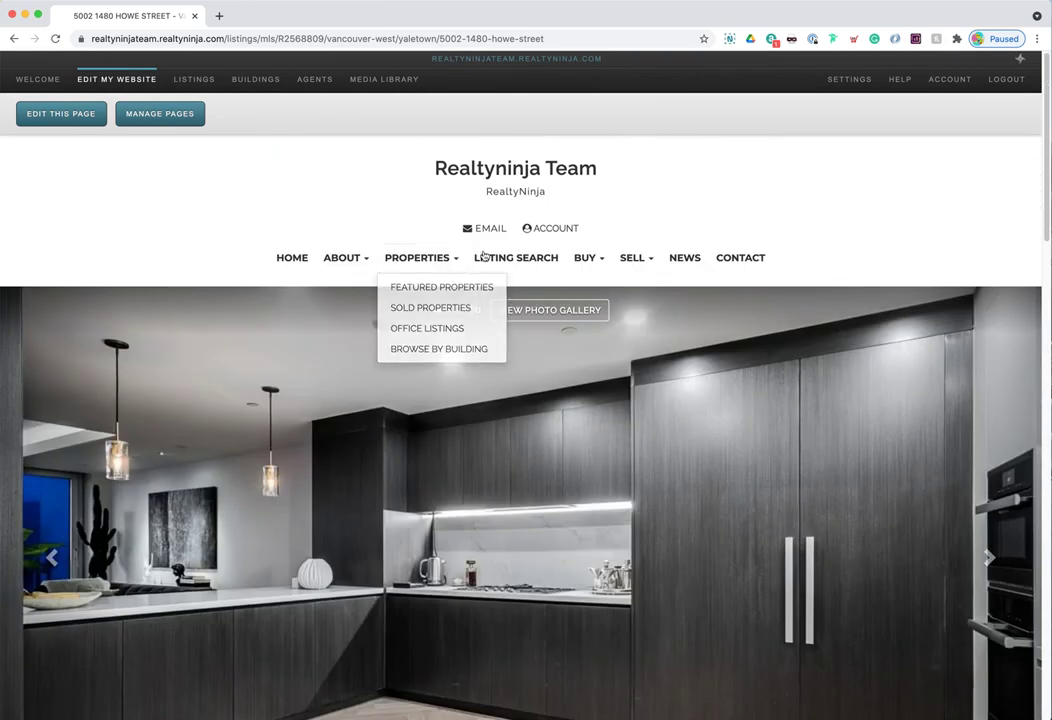
{"action": "left_click", "coordinate": [508, 261]}
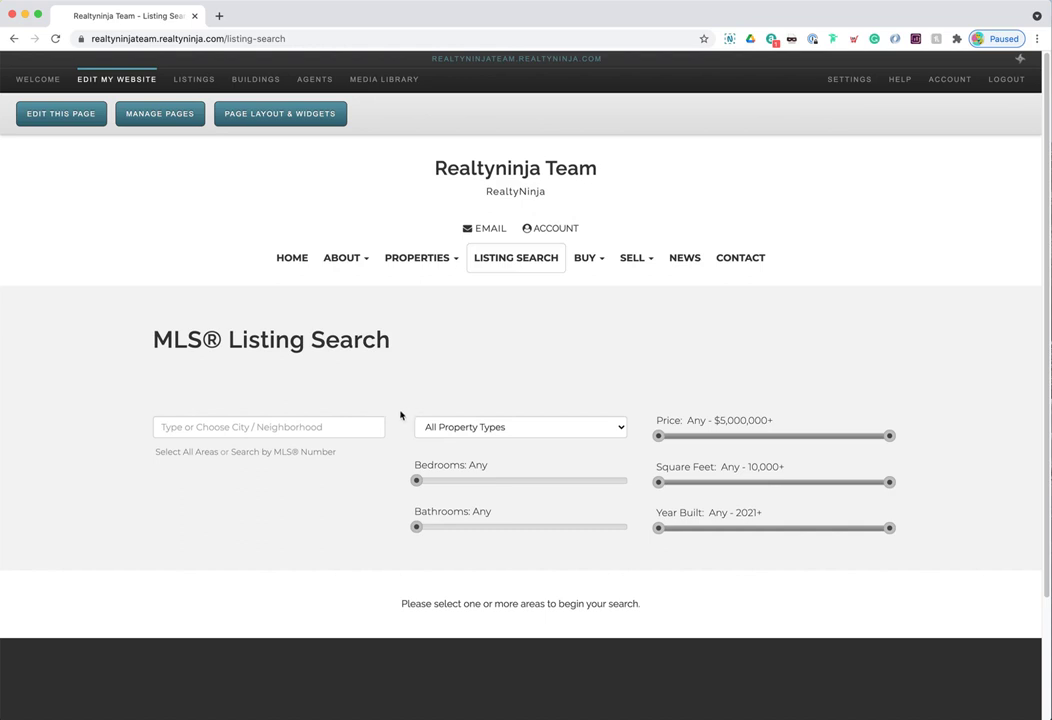
- Review the Listing Search page's heading, area and property type filters, and page address
{"action": "left_click_drag", "start_coordinate": [155, 340], "coordinate": [389, 336]}
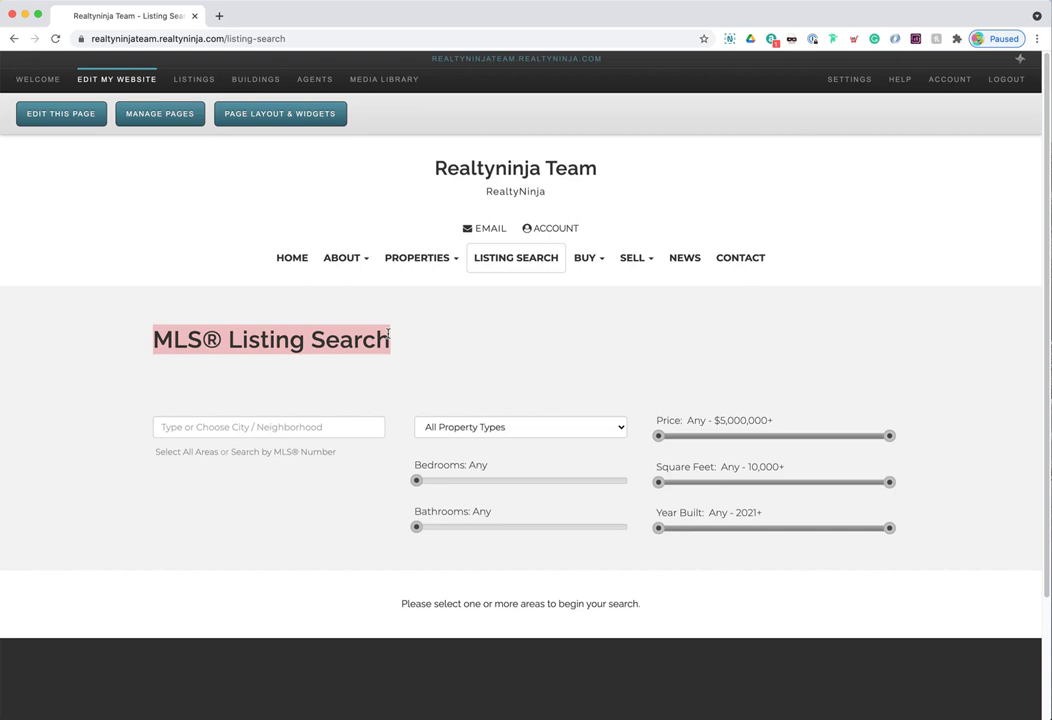
{"action": "left_click", "coordinate": [396, 345]}
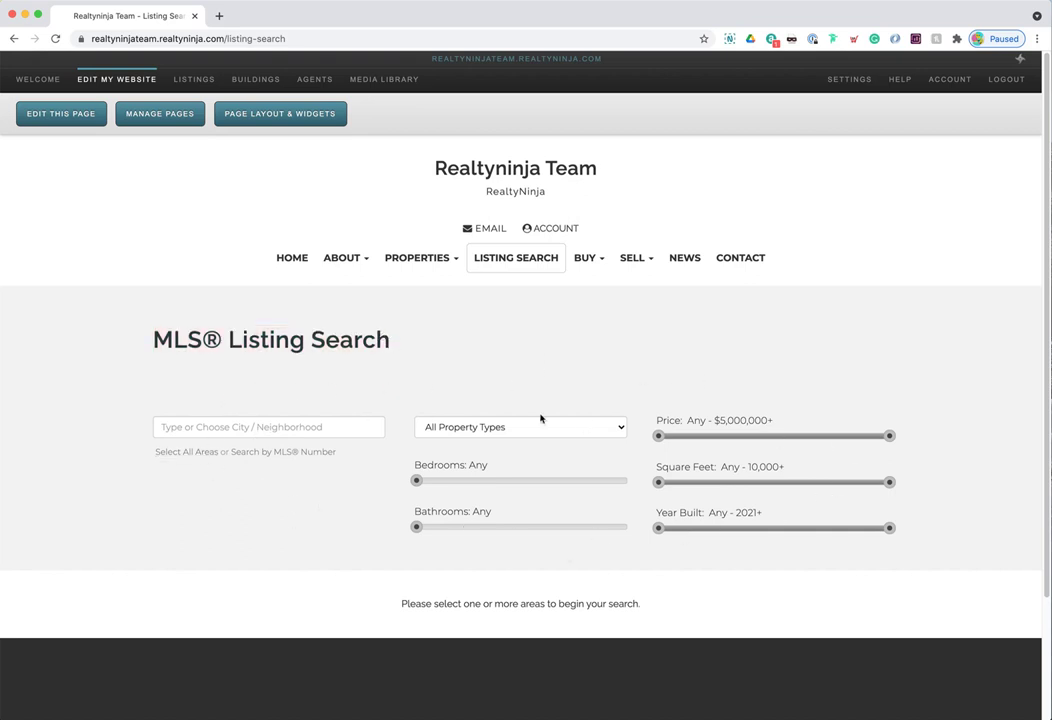
{"action": "left_click", "coordinate": [257, 426]}
{"action": "left_click", "coordinate": [423, 427]}
{"action": "left_click", "coordinate": [613, 392]}
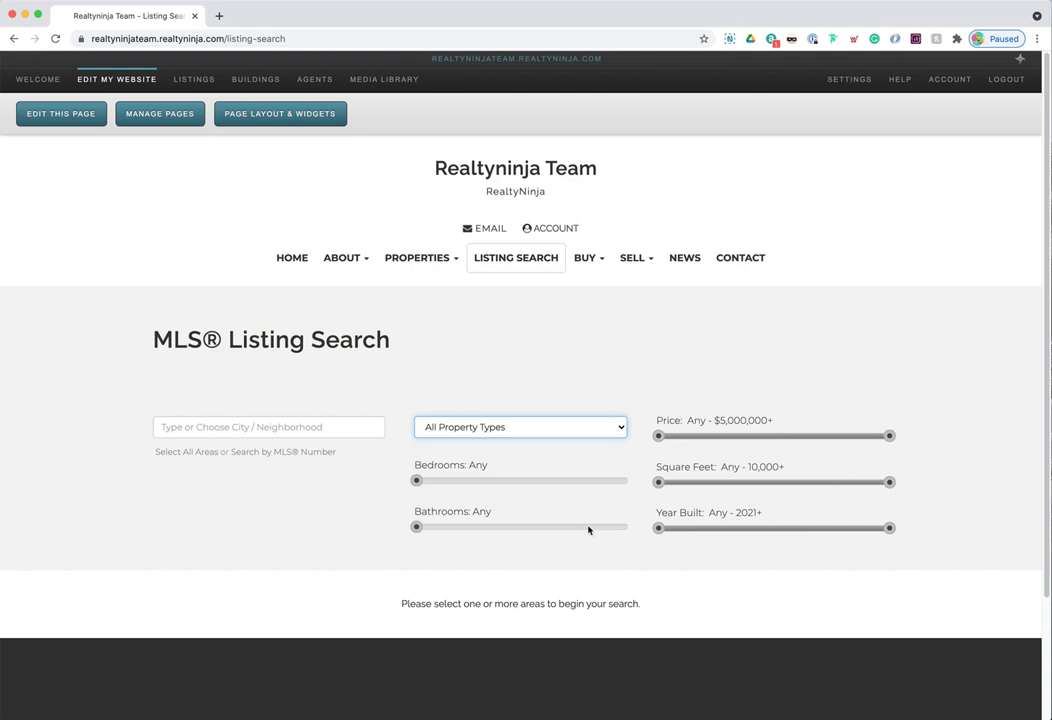
{"action": "left_click", "coordinate": [493, 261]}
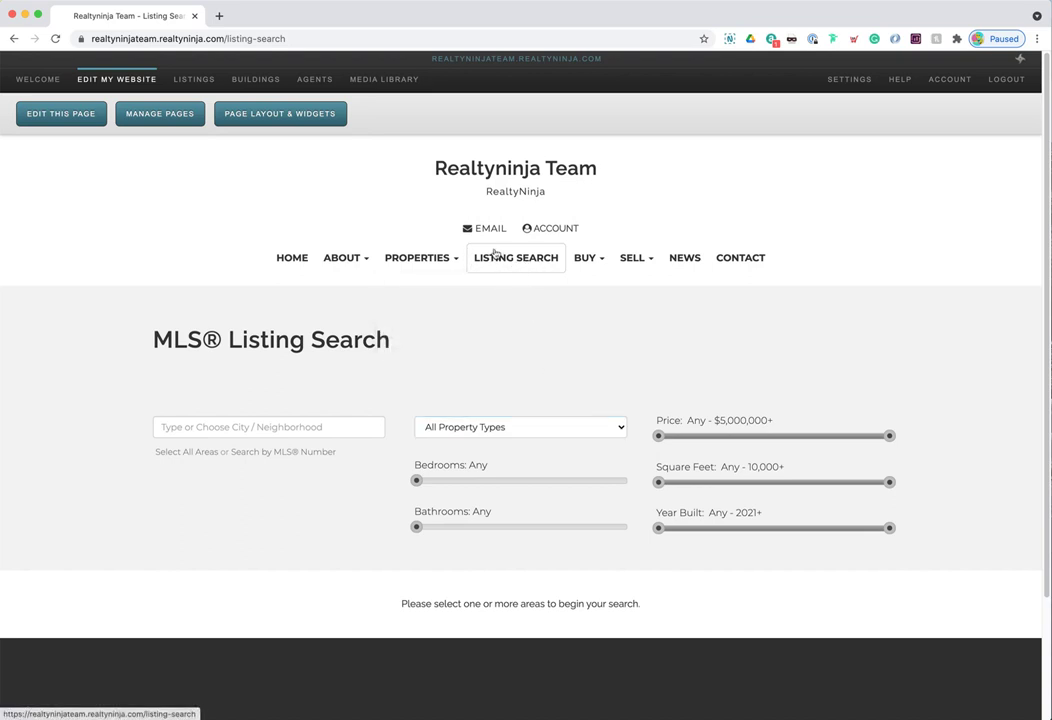
{"action": "left_click_drag", "start_coordinate": [226, 38], "coordinate": [310, 36]}
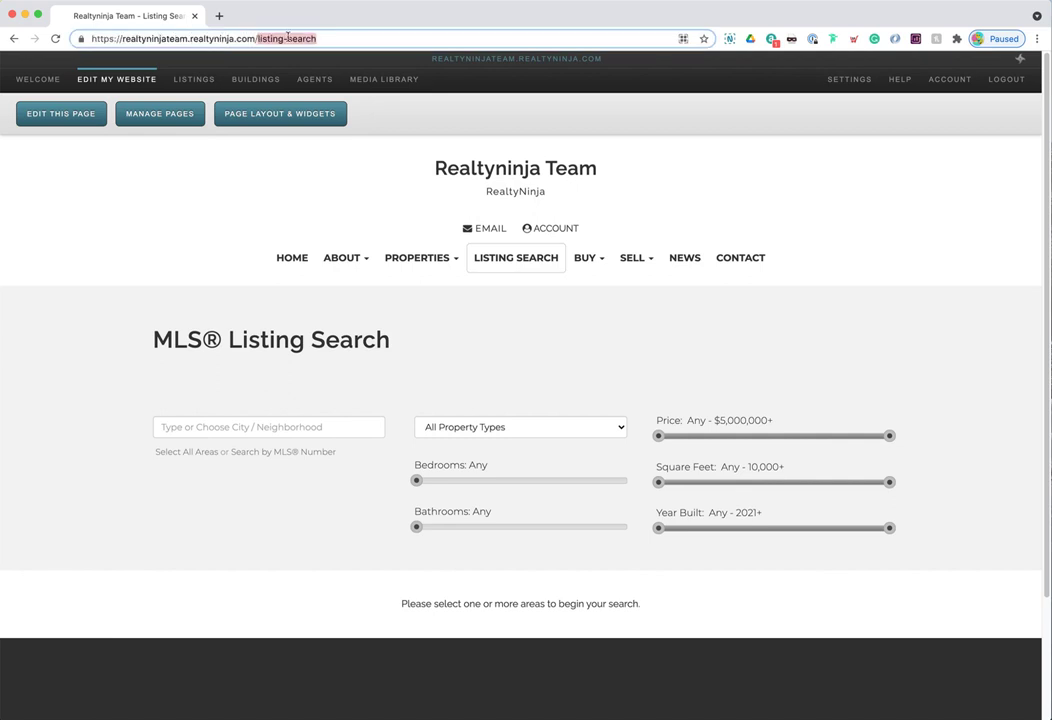
{"action": "left_click", "coordinate": [337, 174]}
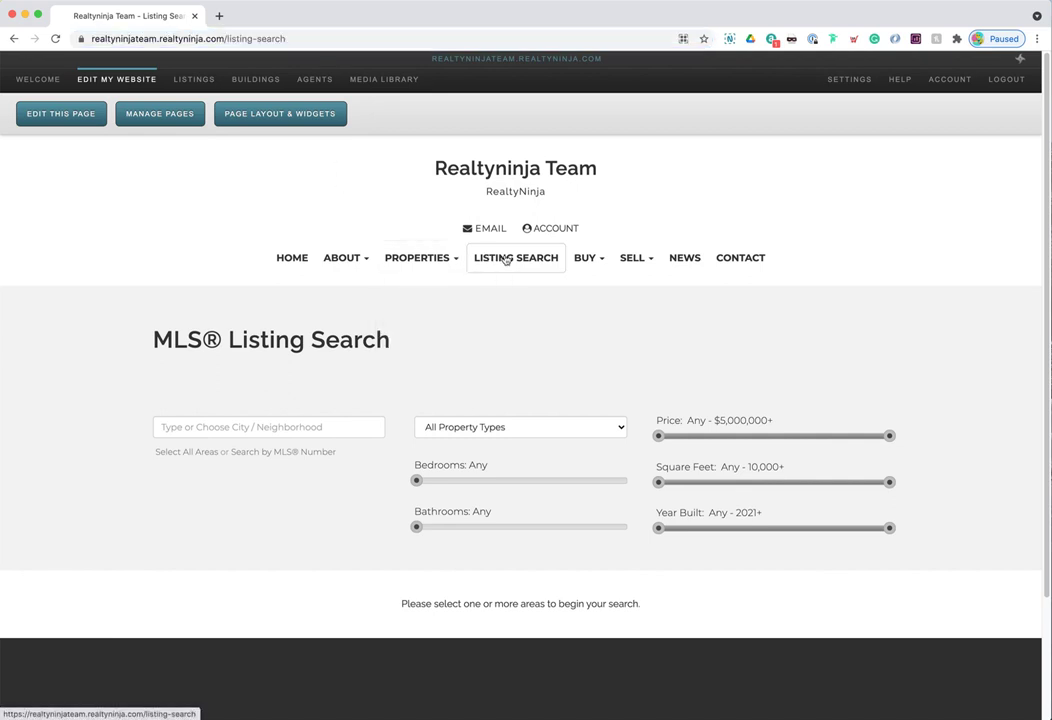
{"action": "mouse_move", "coordinate": [420, 260]}
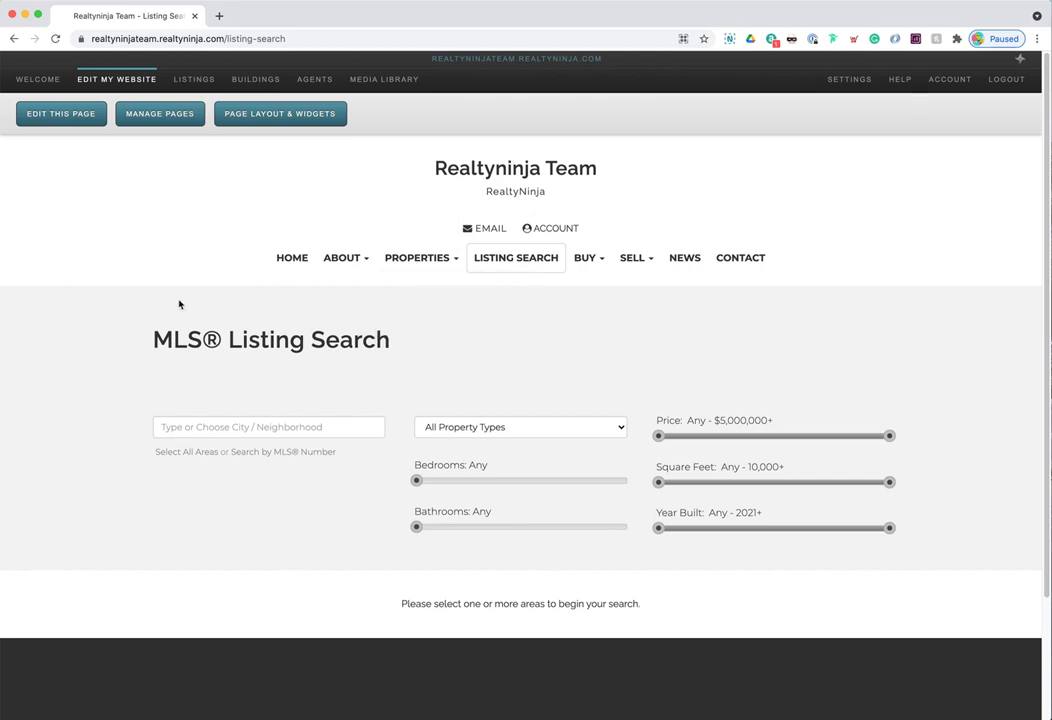
- Change the page heading to 'Yaletown Luxury Condos' and save the page
{"action": "left_click", "coordinate": [55, 113]}
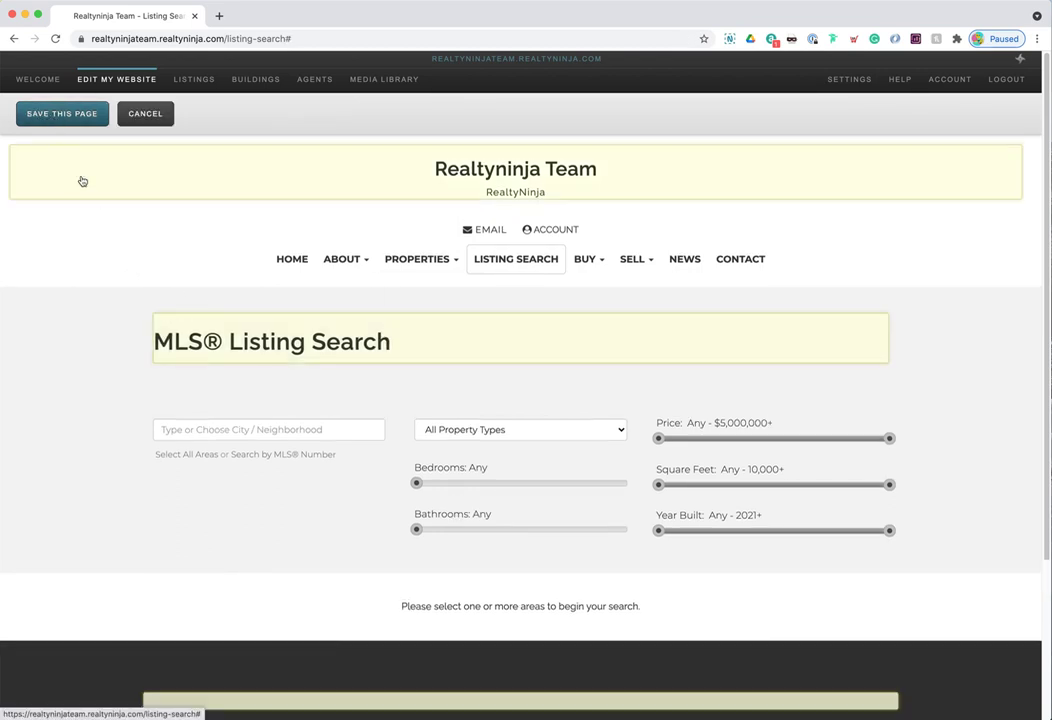
{"action": "left_click", "coordinate": [289, 341]}
{"action": "triple_click", "coordinate": [287, 341]}
{"action": "type", "text": "Yale"}
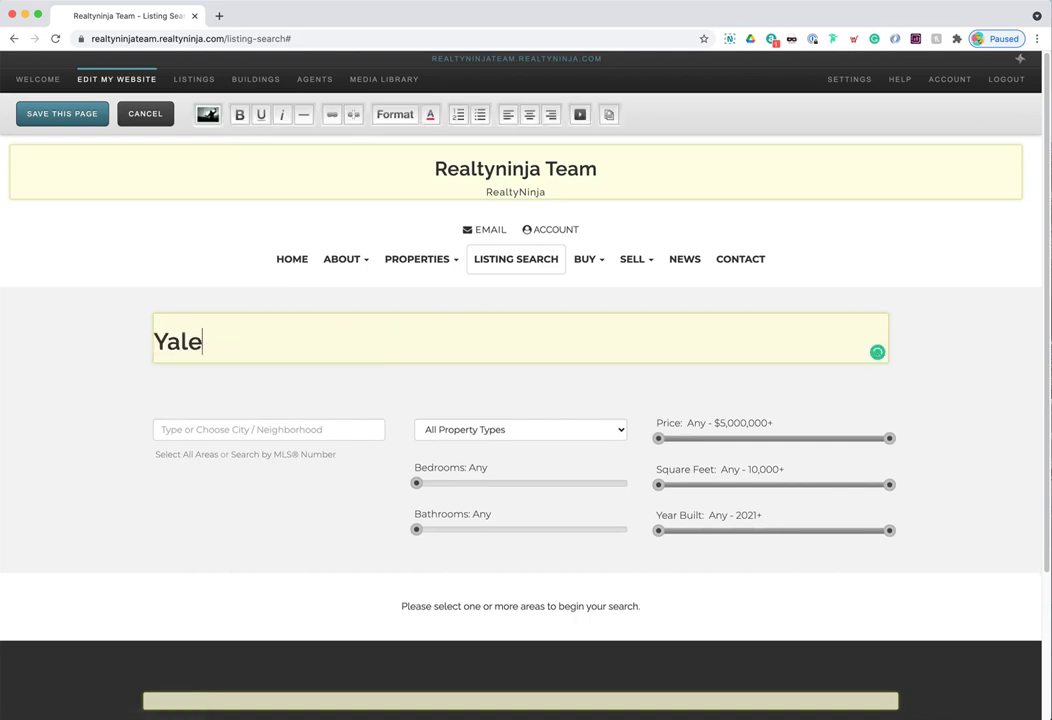
{"action": "type", "text": "town Luxury Condos"}
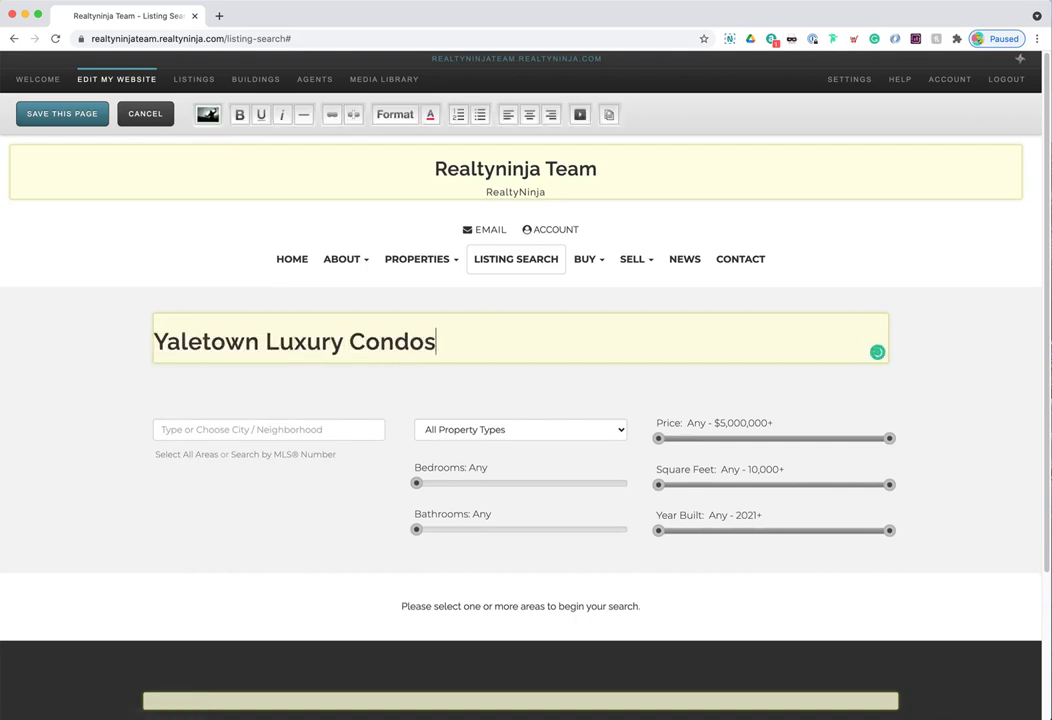
{"action": "left_click", "coordinate": [86, 113]}
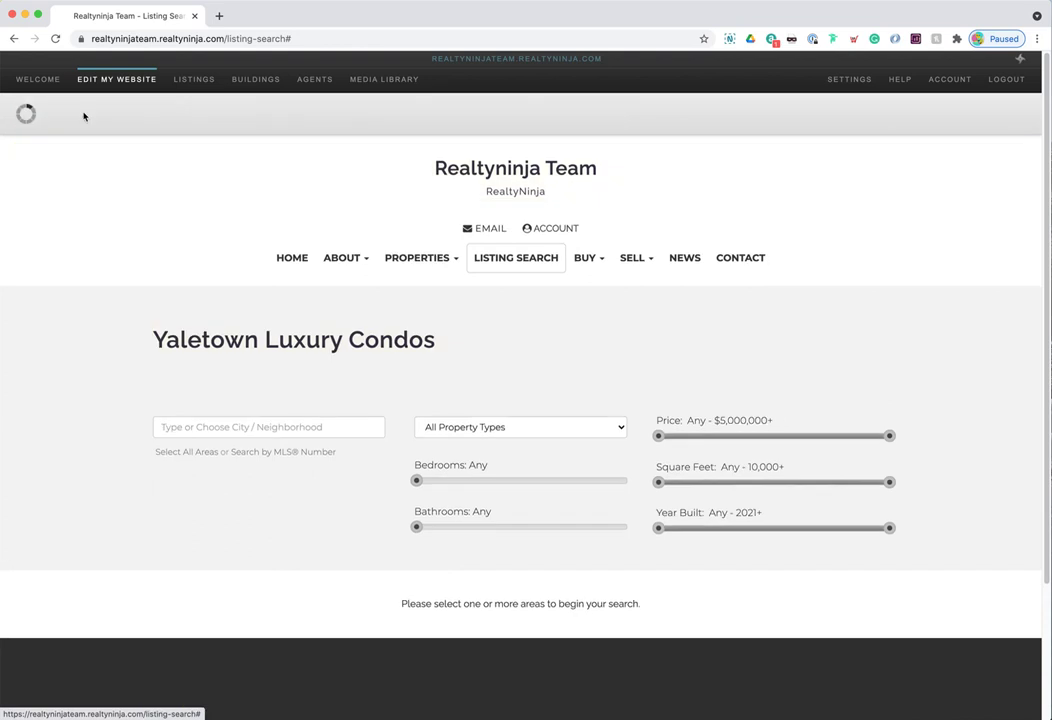
{"action": "left_click_drag", "start_coordinate": [153, 339], "coordinate": [473, 343]}
{"action": "left_click", "coordinate": [415, 343]}
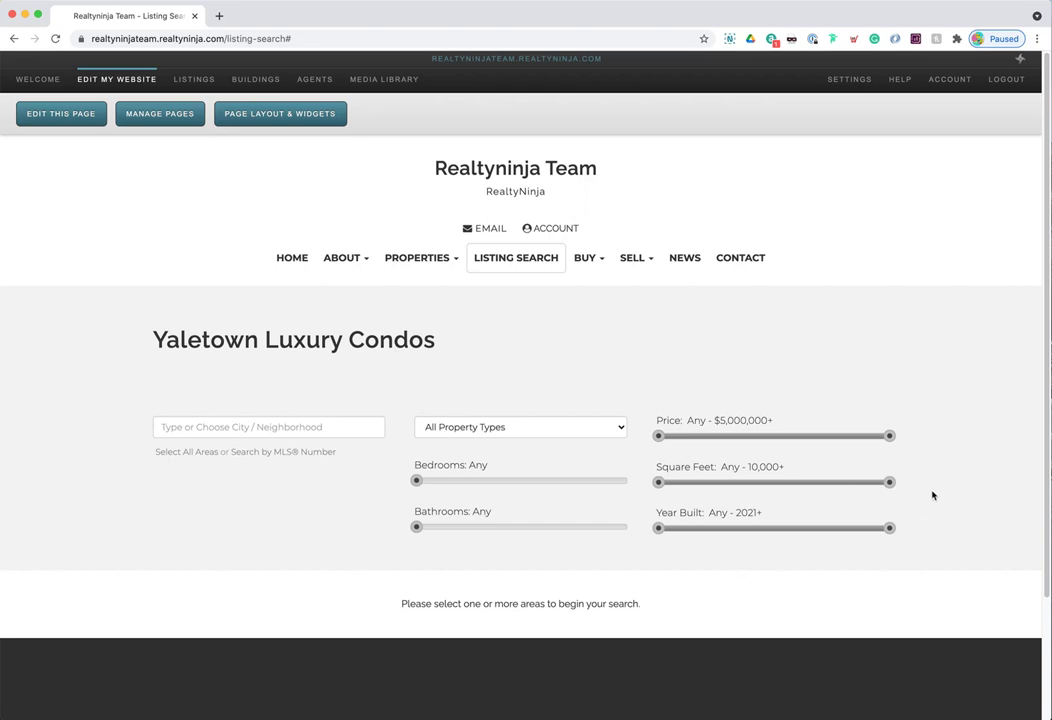
- Show the Listing Search layout: Header: Short, Content: 1 Column, MLS Search and Footer widgets
{"action": "left_click", "coordinate": [287, 118]}
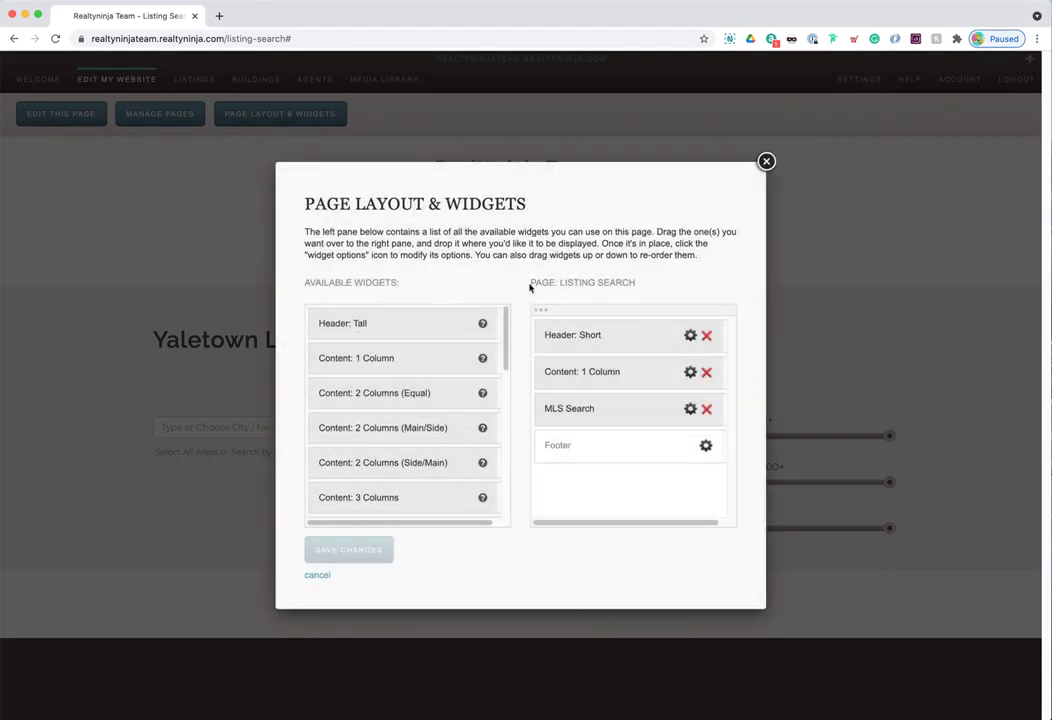
{"action": "left_click_drag", "start_coordinate": [559, 283], "coordinate": [641, 286]}
{"action": "left_click_drag", "start_coordinate": [559, 282], "coordinate": [635, 286]}
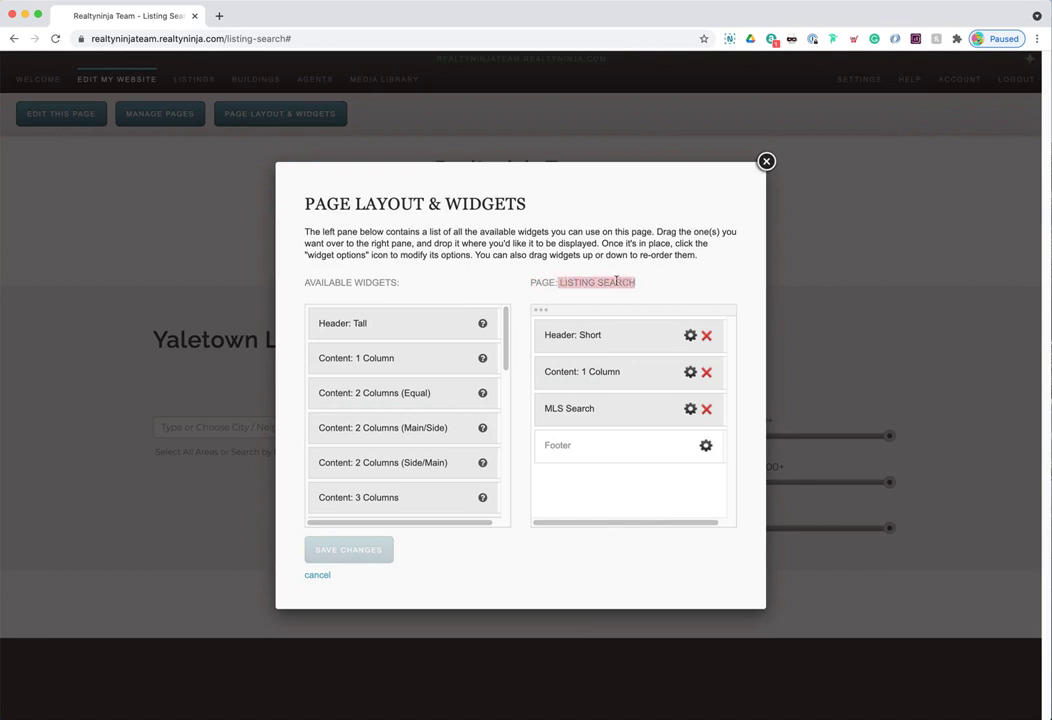
{"action": "left_click", "coordinate": [561, 282]}
{"action": "left_click_drag", "start_coordinate": [561, 282], "coordinate": [635, 284]}
{"action": "left_click", "coordinate": [563, 282]}
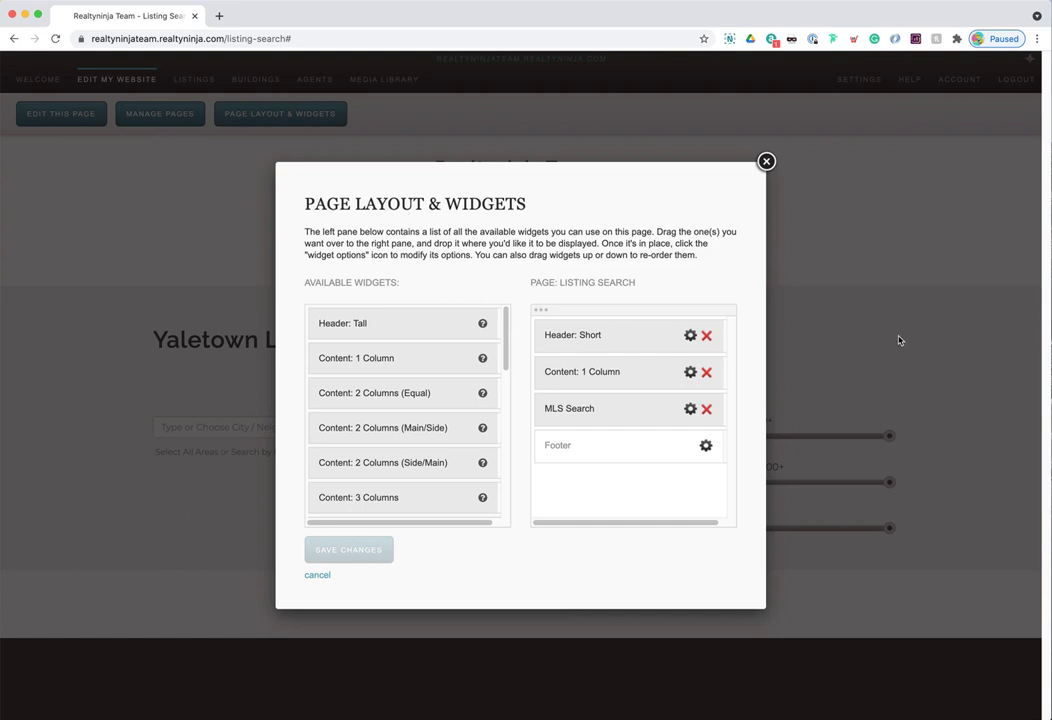
{"action": "left_click_drag", "start_coordinate": [563, 283], "coordinate": [634, 283]}
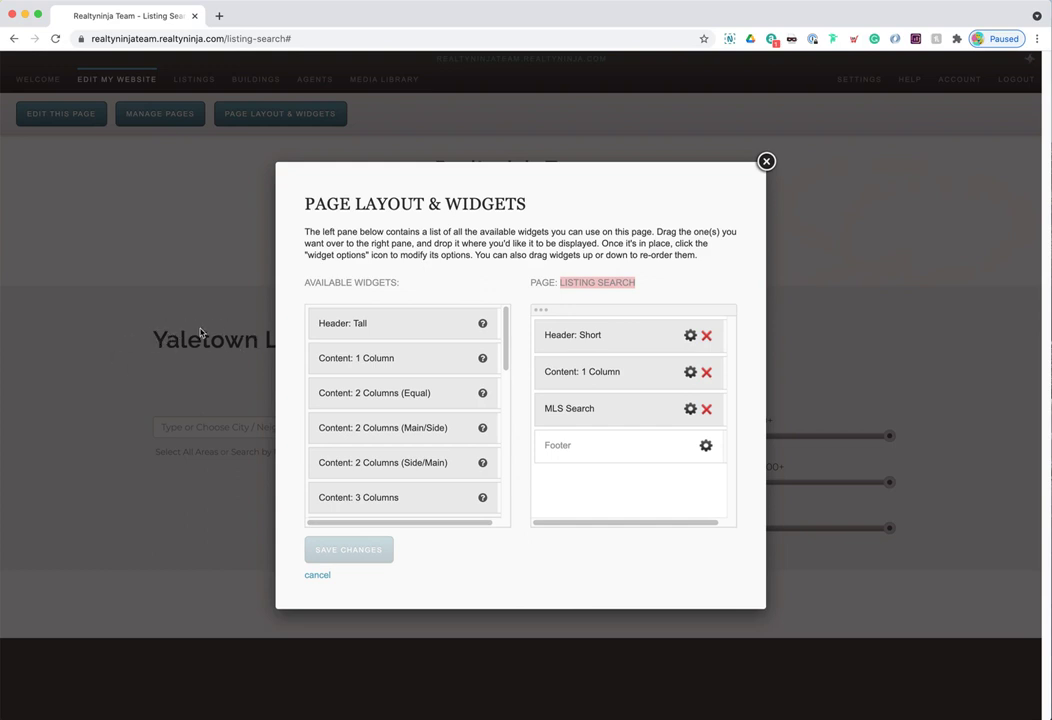
{"action": "left_click_drag", "start_coordinate": [616, 410], "coordinate": [617, 414]}
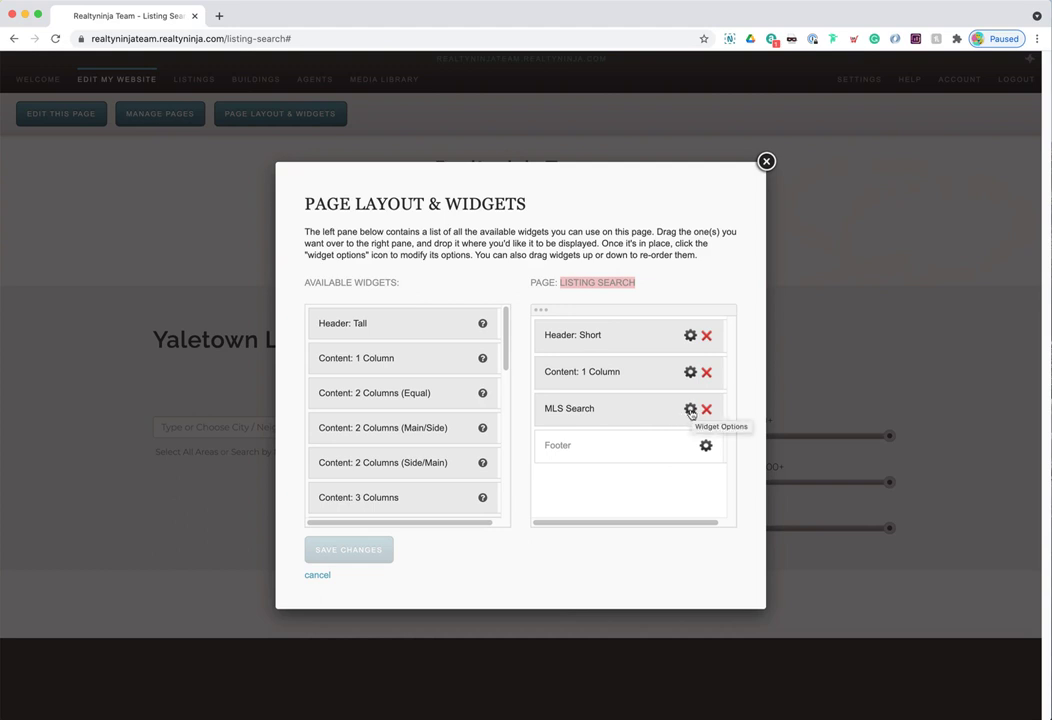
- Add Yaletown to the MLS Search widget's search areas
{"action": "left_click", "coordinate": [690, 410]}
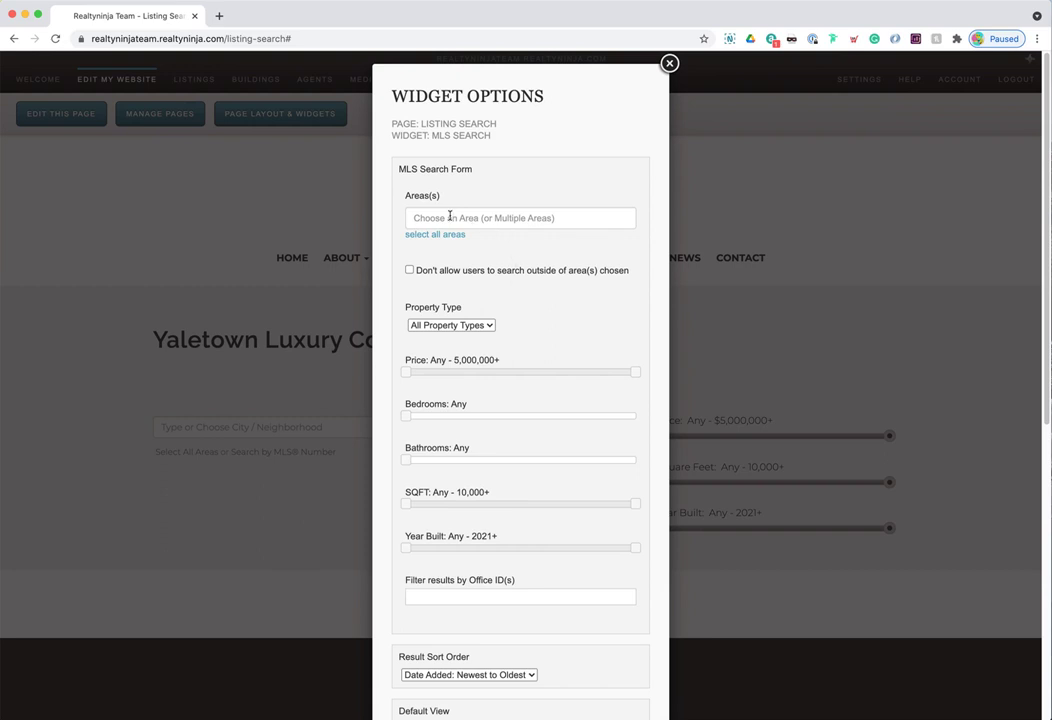
{"action": "left_click", "coordinate": [449, 216]}
{"action": "type", "text": "yaleto"}
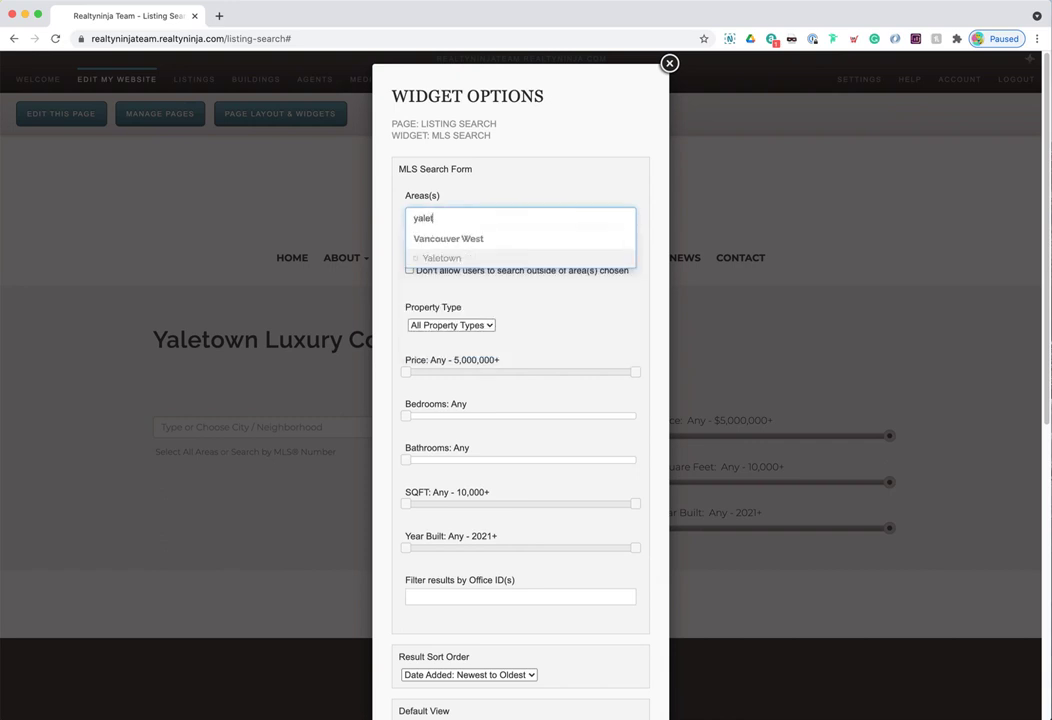
{"action": "key", "text": "Return"}
{"action": "left_click", "coordinate": [394, 224]}
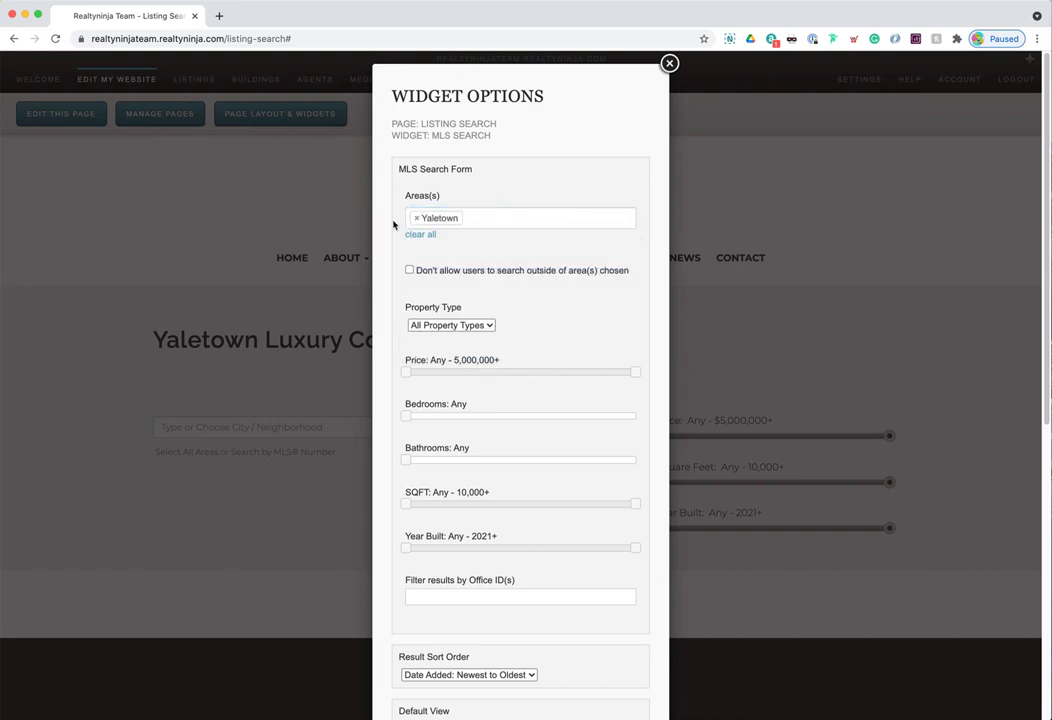
- Add Coal Harbour to the areas, then remove it so only Yaletown remains
{"action": "left_click", "coordinate": [507, 215]}
{"action": "type", "text": "coalh"}
{"action": "key", "text": "BackSpace"}
{"action": "key", "text": "Return"}
{"action": "left_click", "coordinate": [519, 190]}
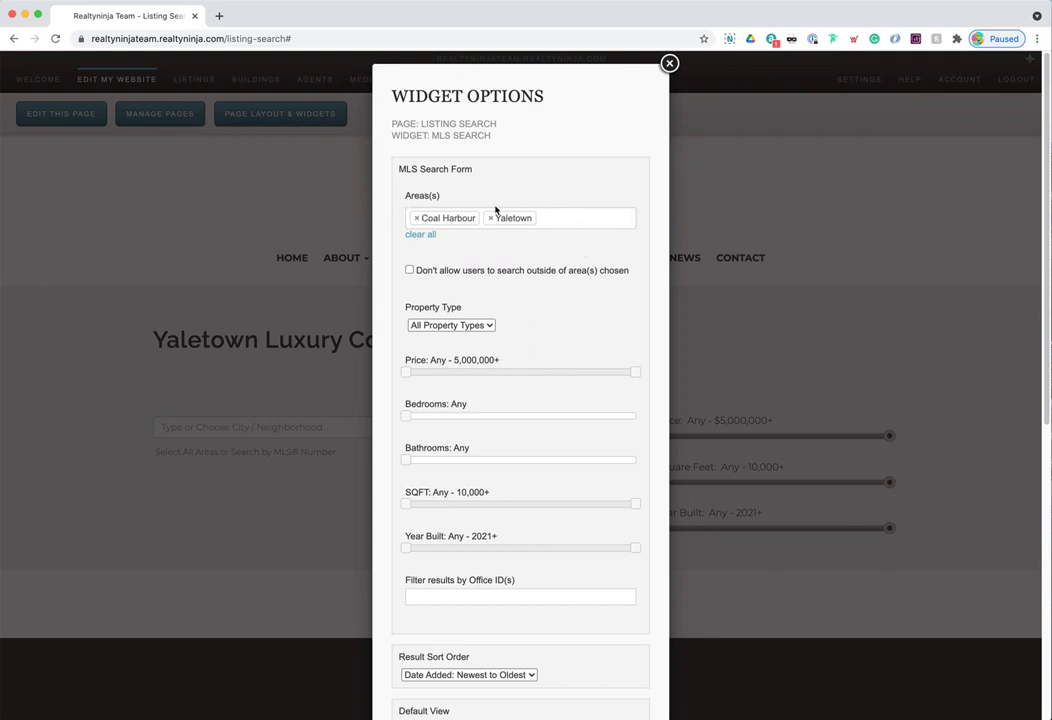
{"action": "left_click", "coordinate": [417, 220]}
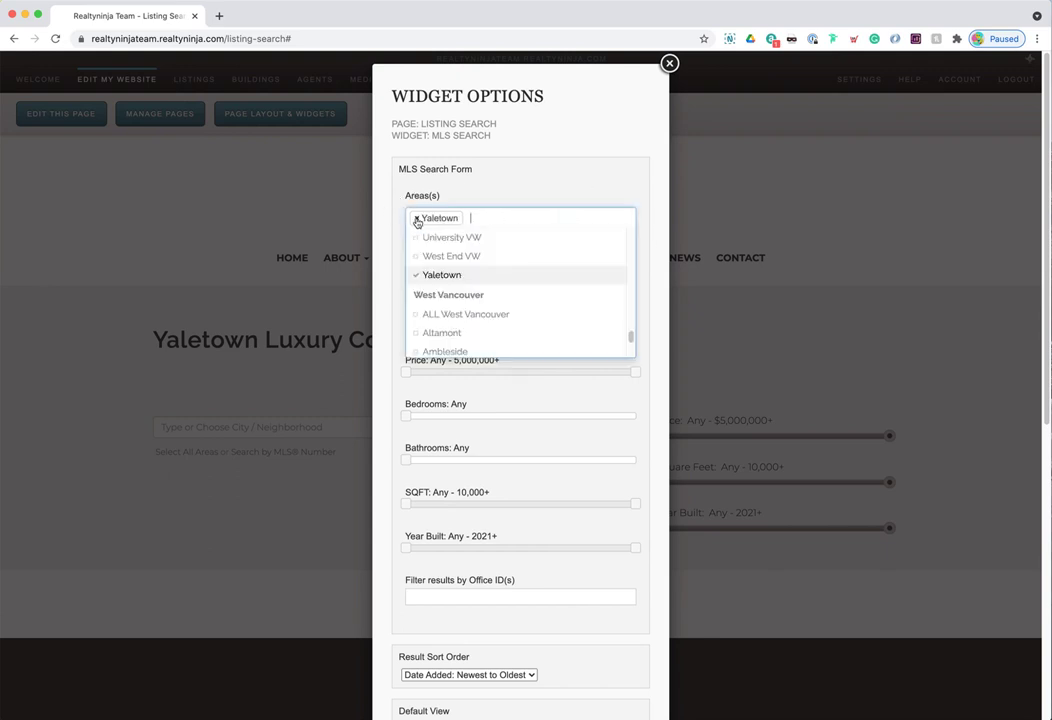
{"action": "left_click", "coordinate": [470, 200]}
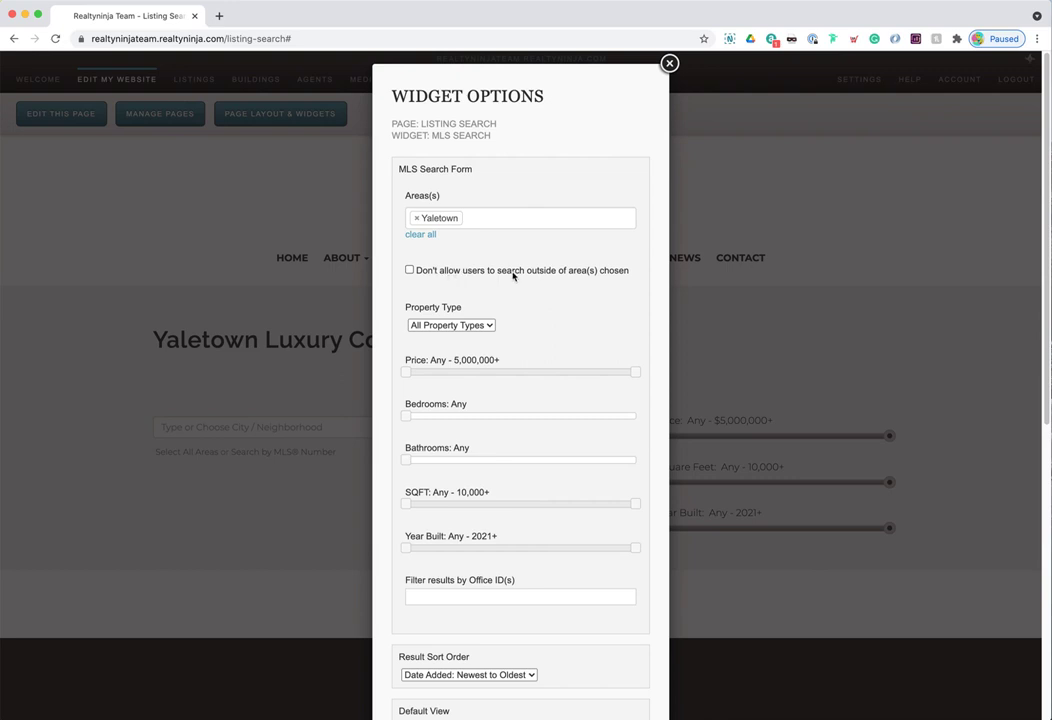
- Limit the MLS Search widget's property type to Condos
{"action": "scroll", "coordinate": [526, 303], "scroll_direction": "down", "scroll_amount": 2}
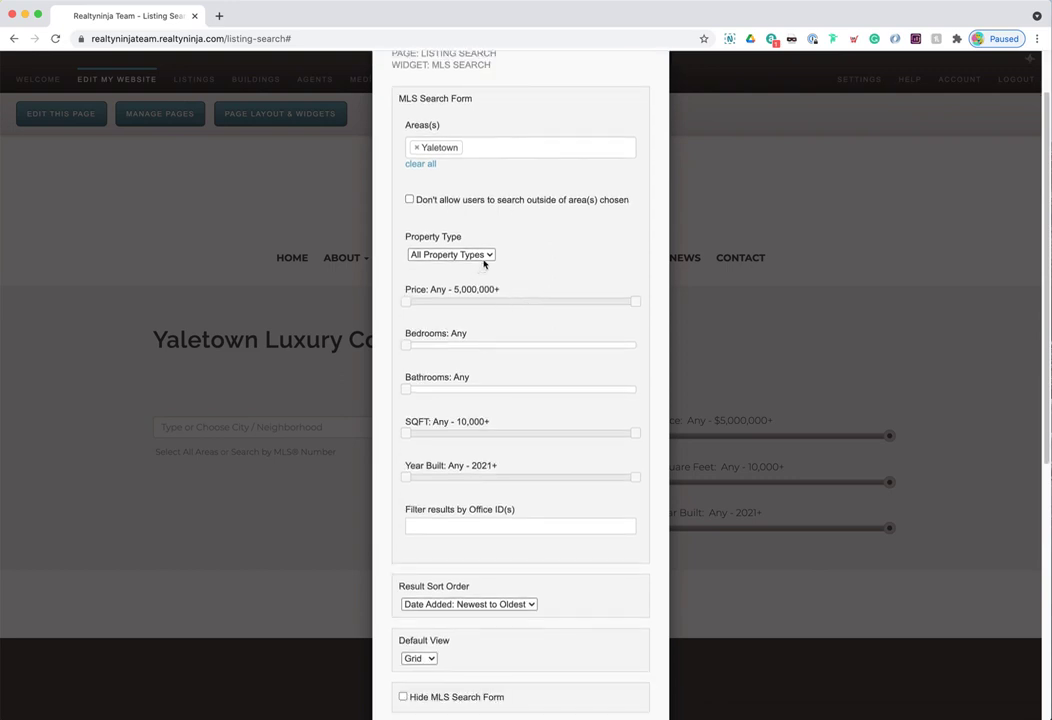
{"action": "left_click", "coordinate": [487, 256]}
{"action": "left_click", "coordinate": [471, 285]}
{"action": "scroll", "coordinate": [520, 270], "scroll_direction": "down", "scroll_amount": 1}
{"action": "left_click_drag", "start_coordinate": [406, 292], "coordinate": [592, 295]}
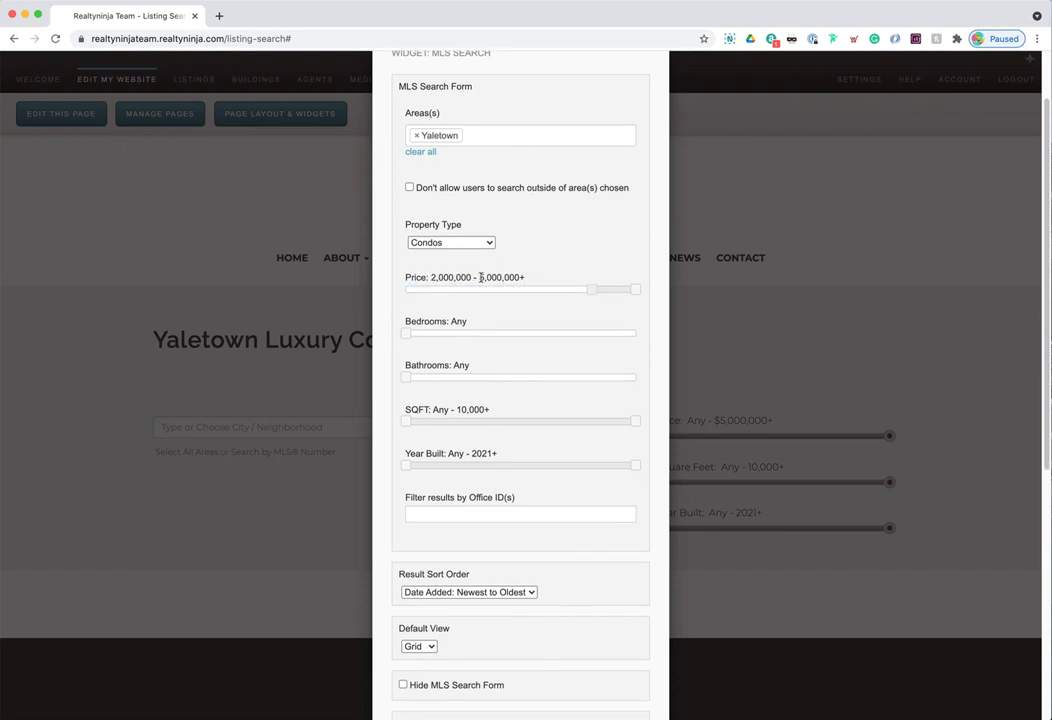
{"action": "scroll", "coordinate": [491, 326], "scroll_direction": "down", "scroll_amount": 3}
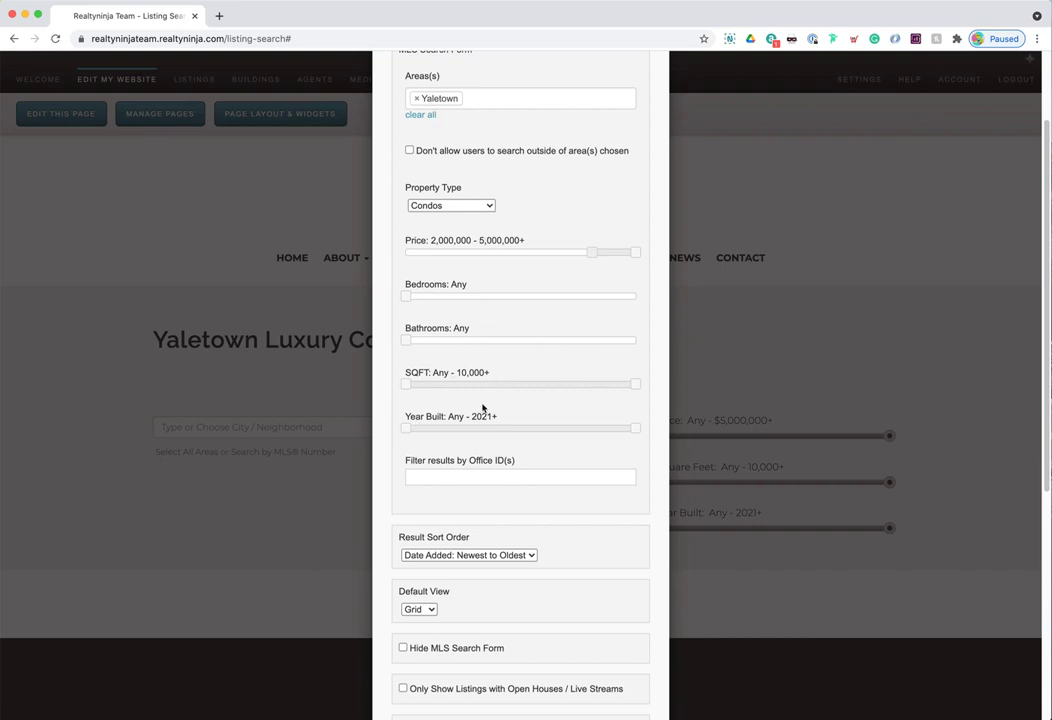
{"action": "scroll", "coordinate": [485, 410], "scroll_direction": "down", "scroll_amount": 3}
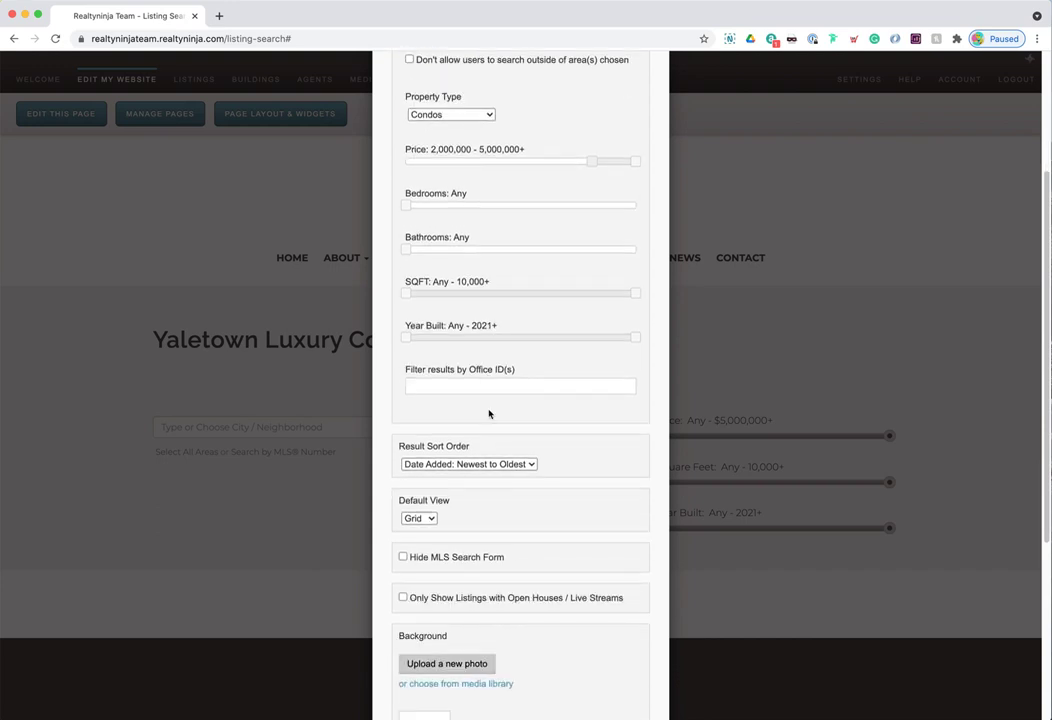
- Sort results by Price: Highest to Lowest and keep Grid as the default view
{"action": "left_click", "coordinate": [432, 421]}
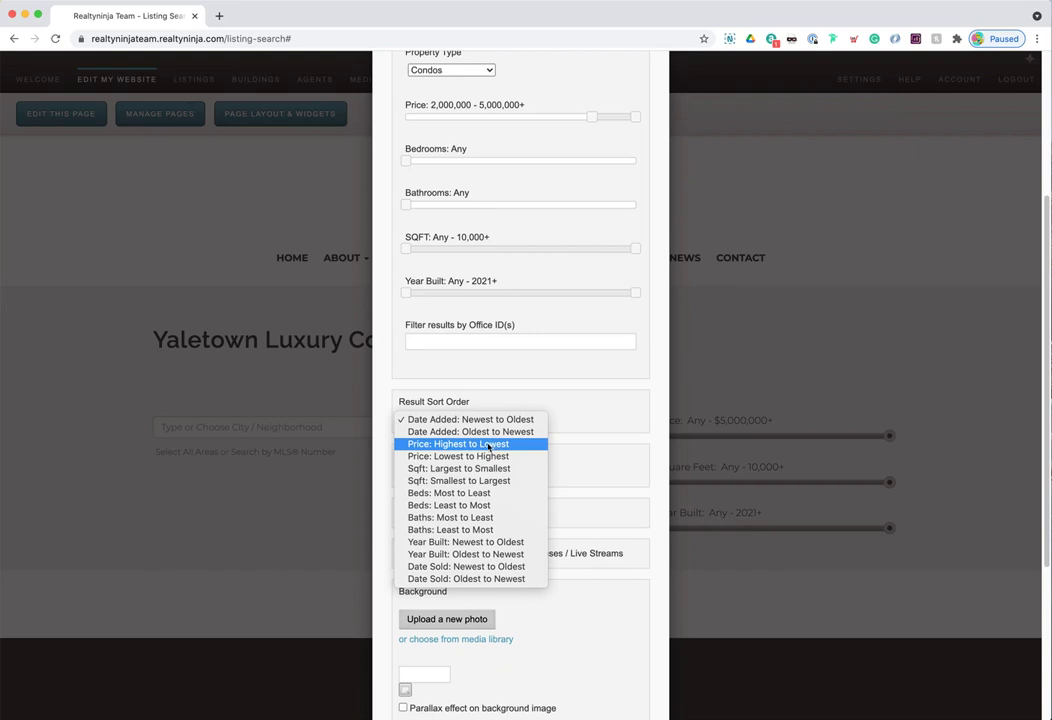
{"action": "left_click", "coordinate": [502, 449]}
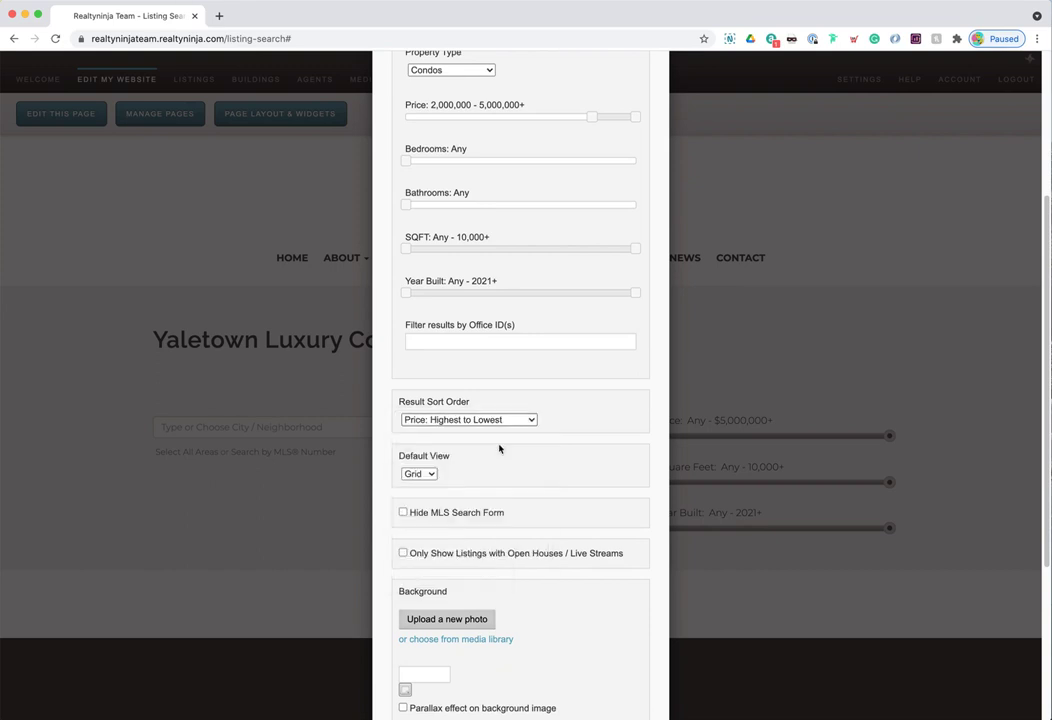
{"action": "scroll", "coordinate": [550, 387], "scroll_direction": "down", "scroll_amount": 1}
{"action": "left_click", "coordinate": [431, 430]}
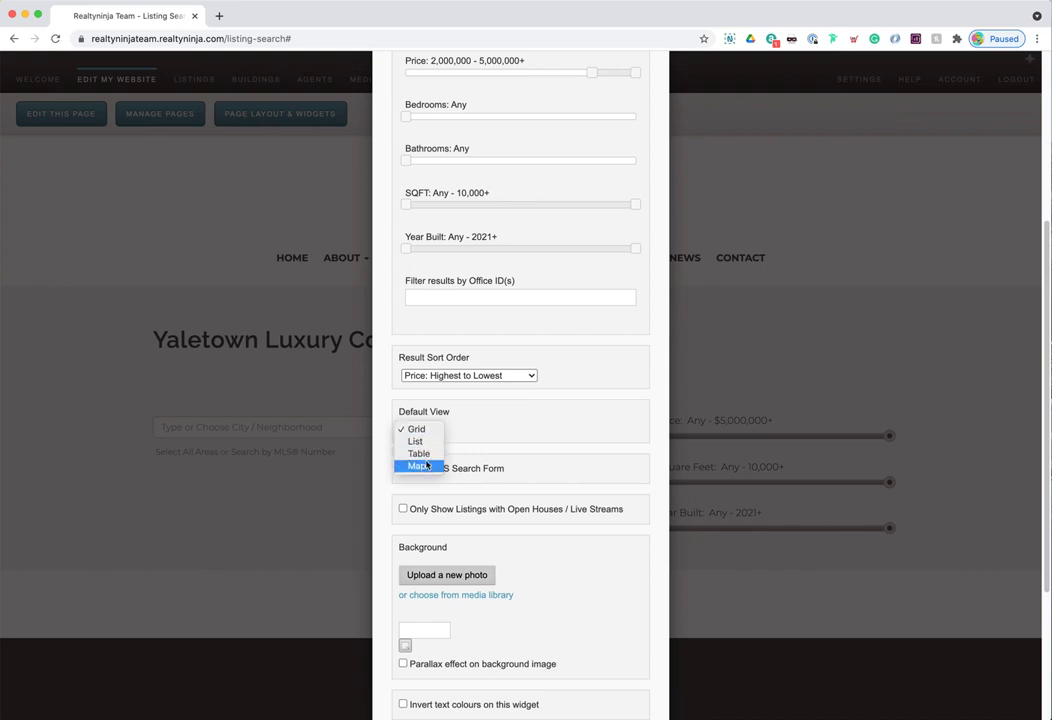
{"action": "left_click", "coordinate": [431, 430]}
{"action": "scroll", "coordinate": [495, 415], "scroll_direction": "down", "scroll_amount": 2}
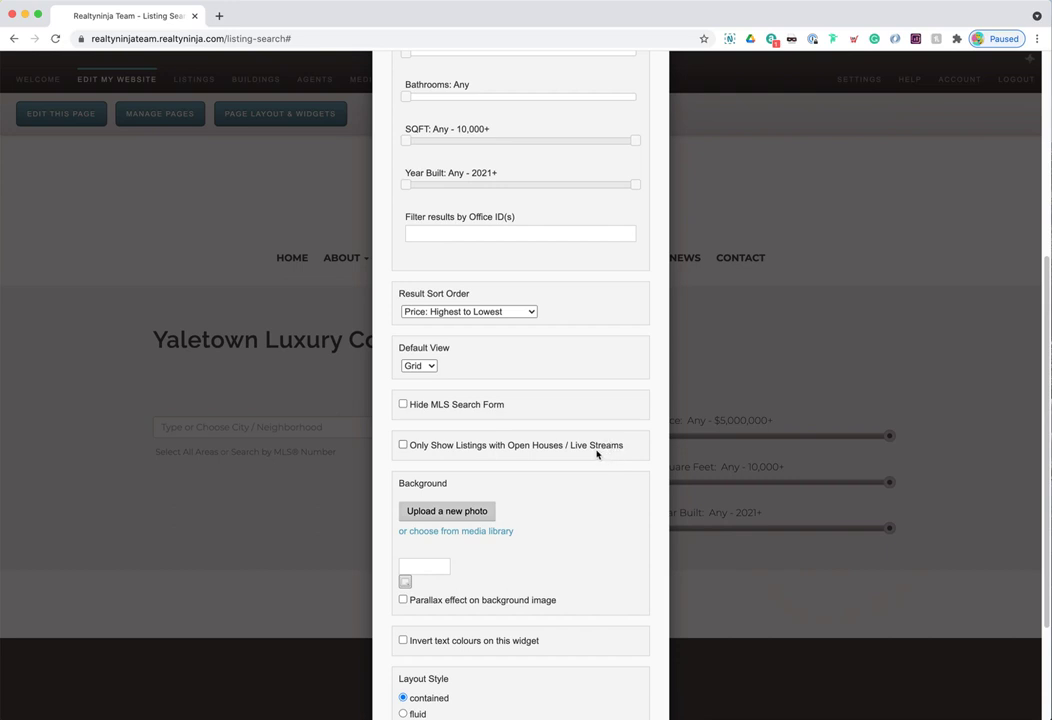
{"action": "scroll", "coordinate": [566, 447], "scroll_direction": "down", "scroll_amount": 4}
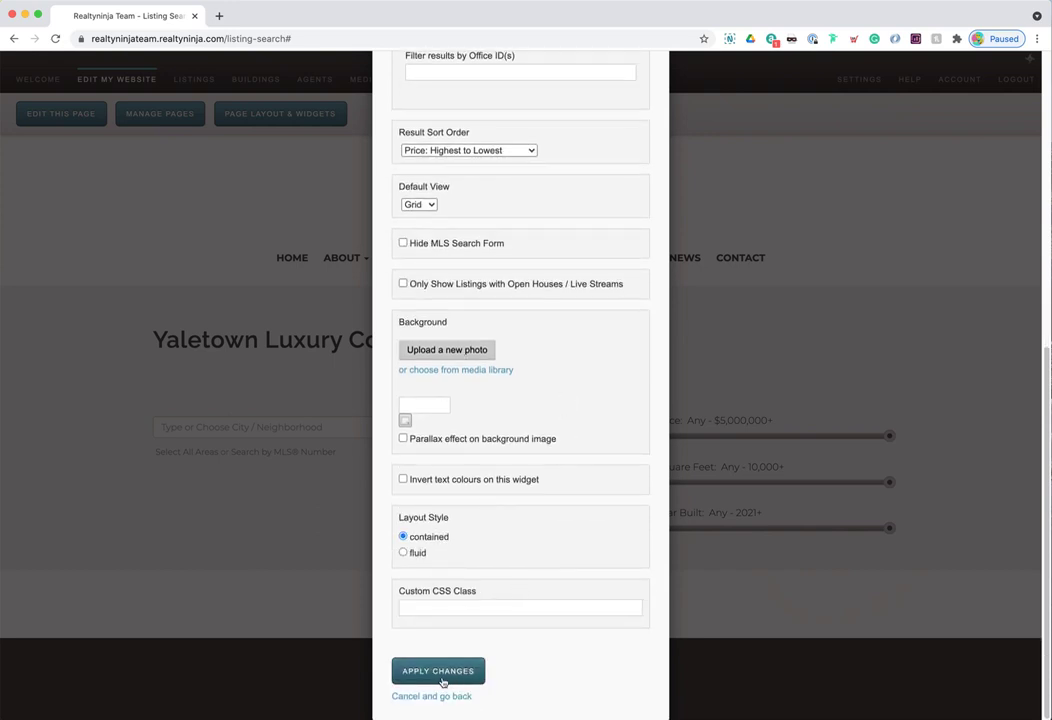
- Apply the widget settings, save the page layout, and confirm the highest-price-first sort
{"action": "left_click", "coordinate": [448, 672]}
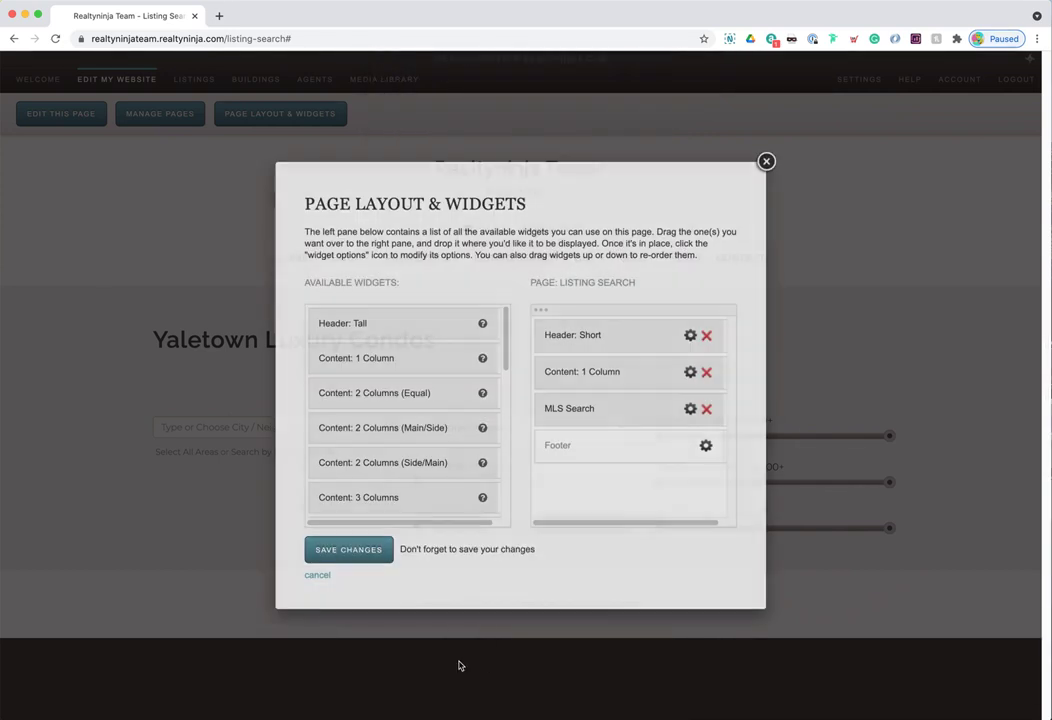
{"action": "left_click", "coordinate": [343, 550]}
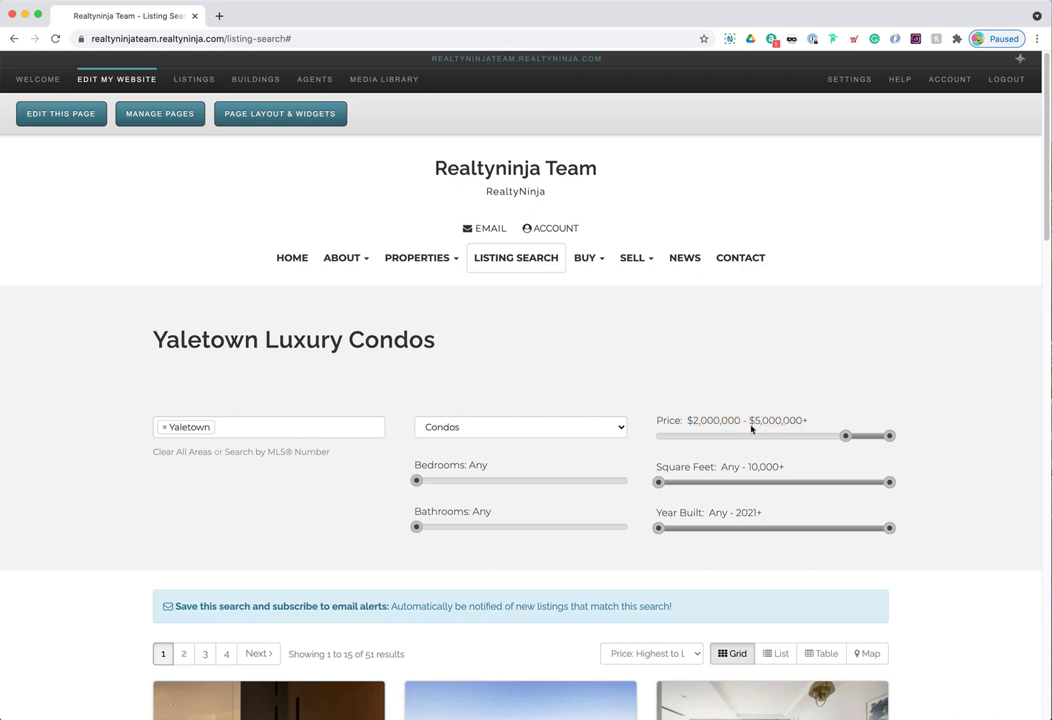
{"action": "scroll", "coordinate": [782, 423], "scroll_direction": "down", "scroll_amount": 5}
{"action": "left_click", "coordinate": [680, 381]}
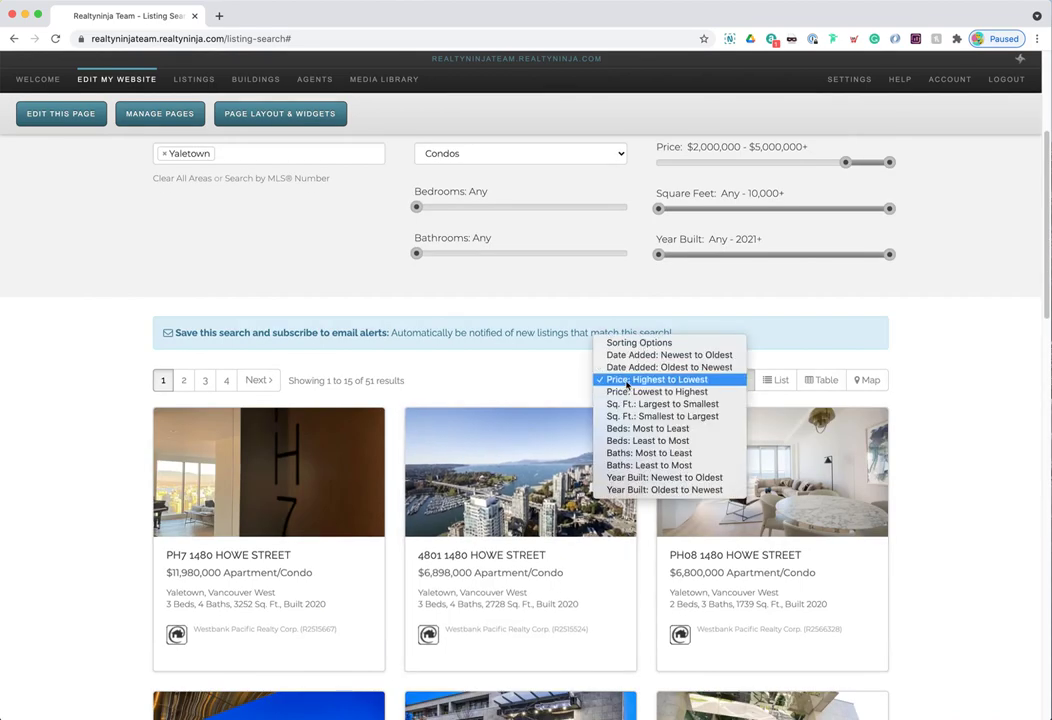
{"action": "left_click", "coordinate": [672, 380]}
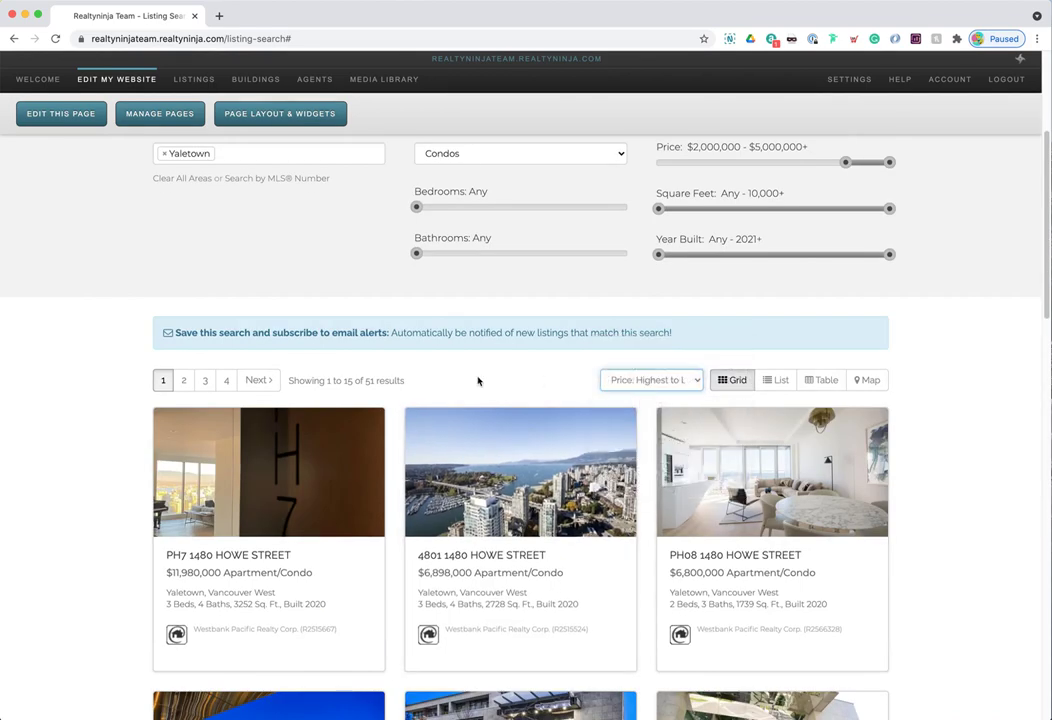
{"action": "scroll", "coordinate": [404, 603], "scroll_direction": "down", "scroll_amount": 1}
{"action": "left_click_drag", "start_coordinate": [366, 317], "coordinate": [401, 316]}
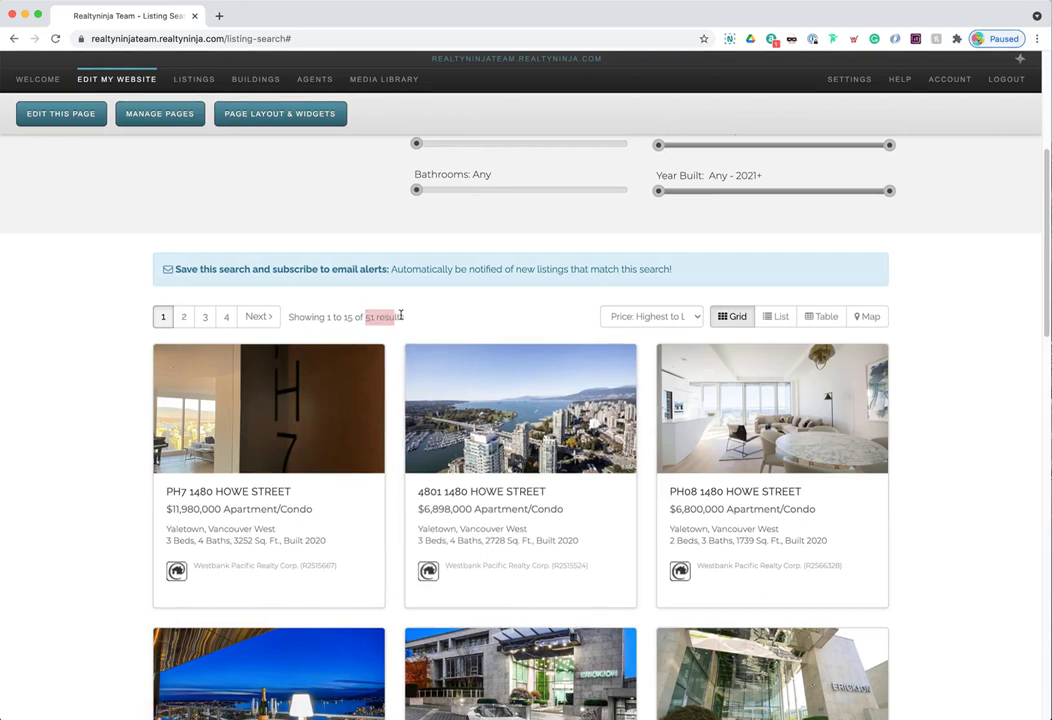
{"action": "left_click", "coordinate": [491, 350]}
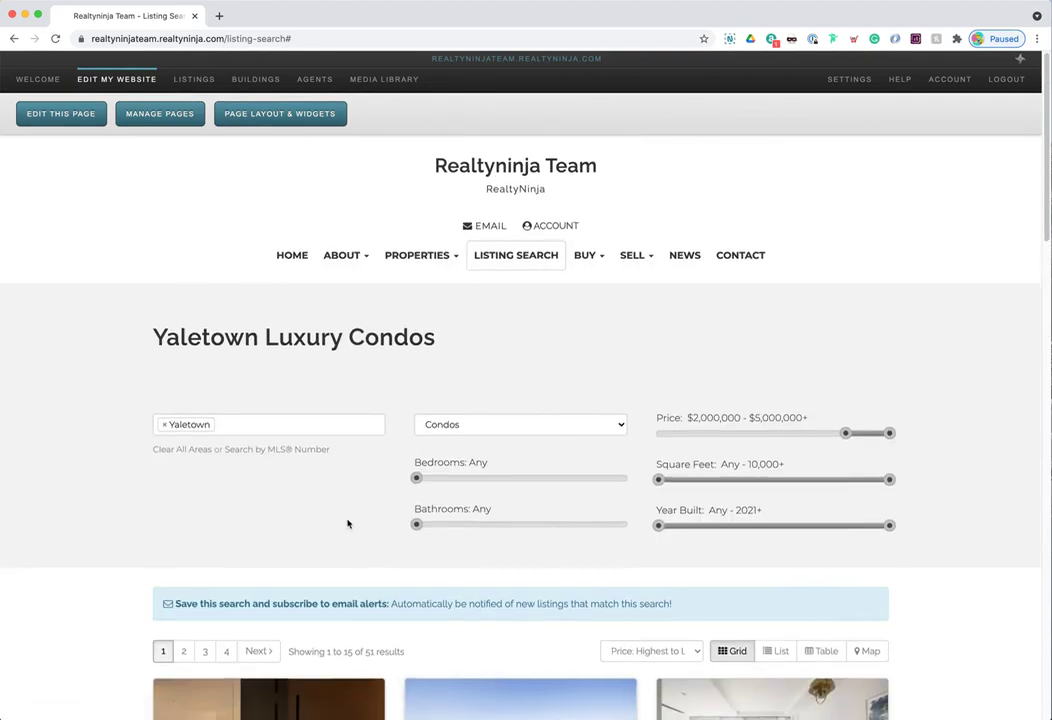
{"action": "scroll", "coordinate": [307, 423], "scroll_direction": "down", "scroll_amount": 5}
{"action": "left_click", "coordinate": [307, 423]}
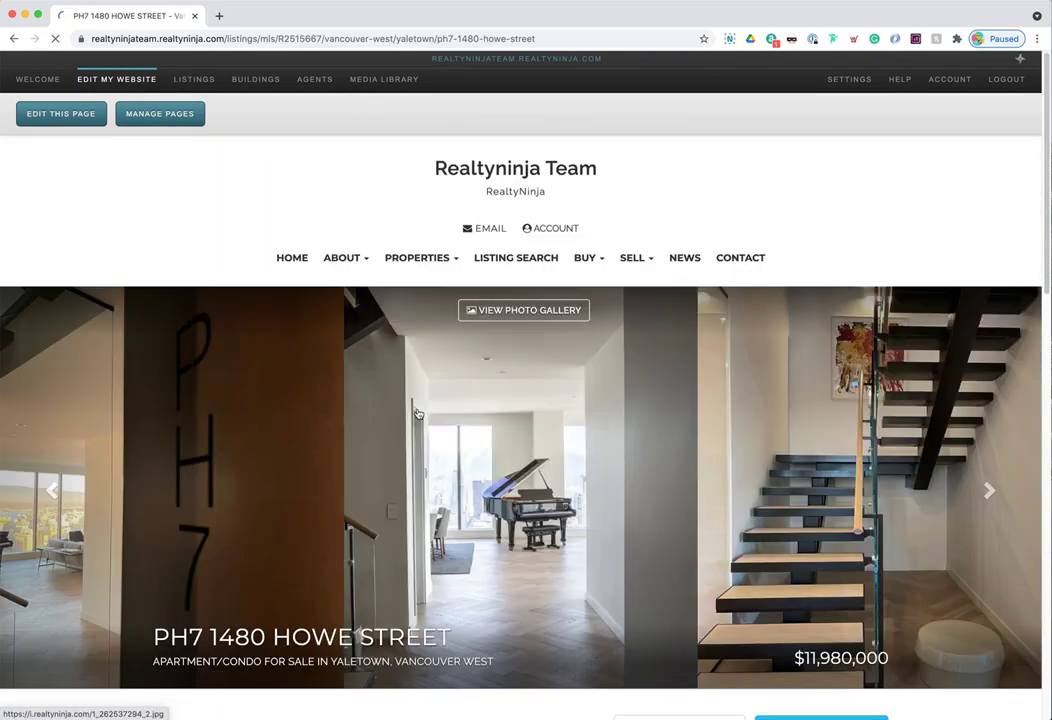
{"action": "left_click", "coordinate": [517, 257]}
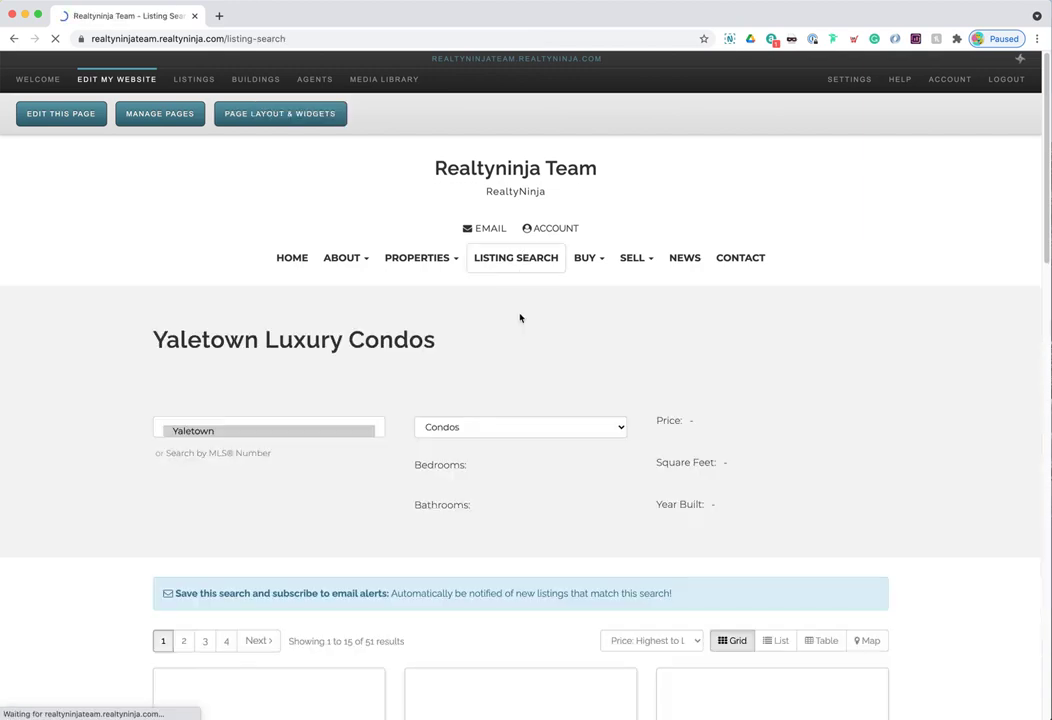
{"action": "scroll", "coordinate": [291, 333], "scroll_direction": "down", "scroll_amount": 2}
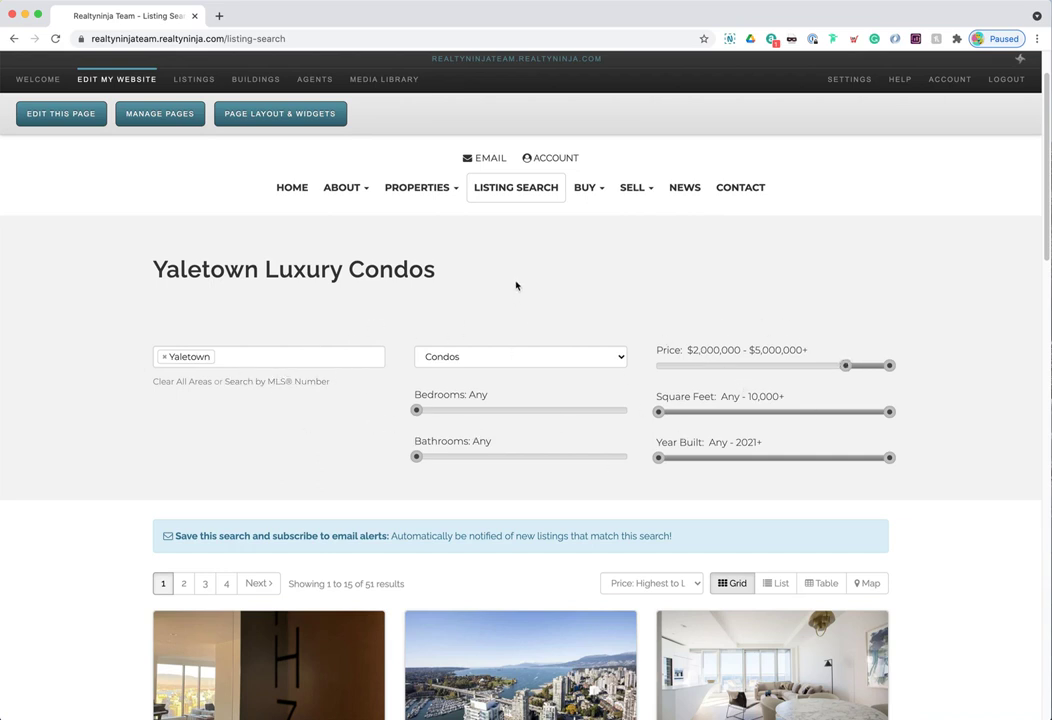
- Review the Yaletown heading and the listing-search page address
{"action": "double_click", "coordinate": [256, 273]}
{"action": "left_click", "coordinate": [256, 273]}
{"action": "scroll", "coordinate": [517, 373], "scroll_direction": "up", "scroll_amount": 1}
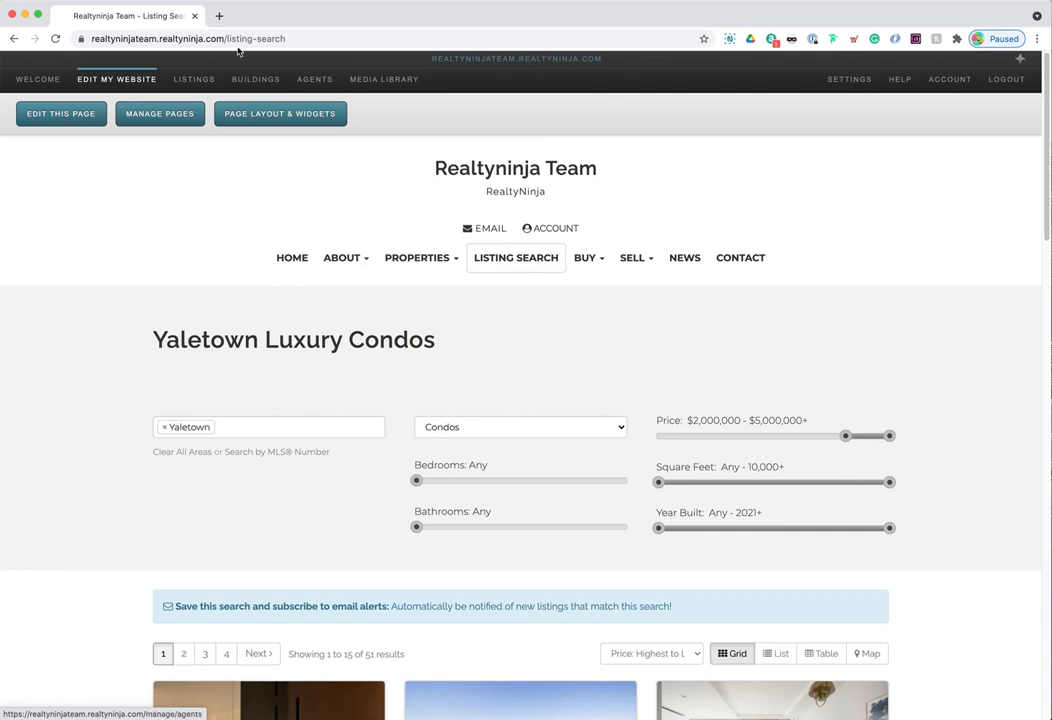
{"action": "double_click", "coordinate": [293, 38]}
{"action": "left_click", "coordinate": [567, 401]}
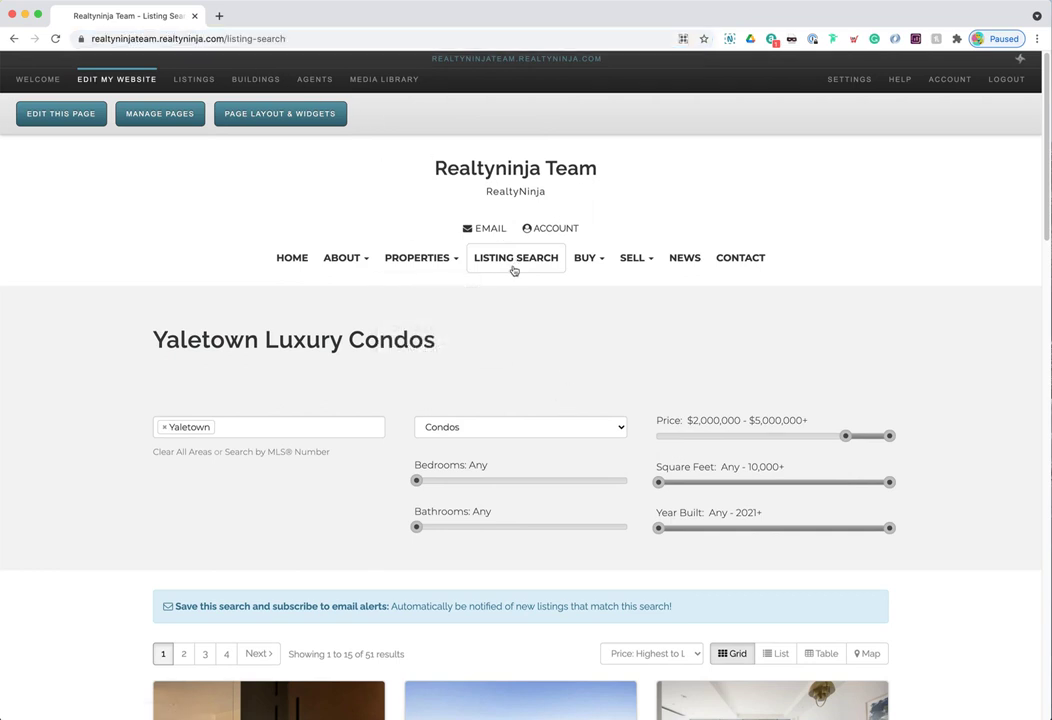
{"action": "mouse_move", "coordinate": [430, 265]}
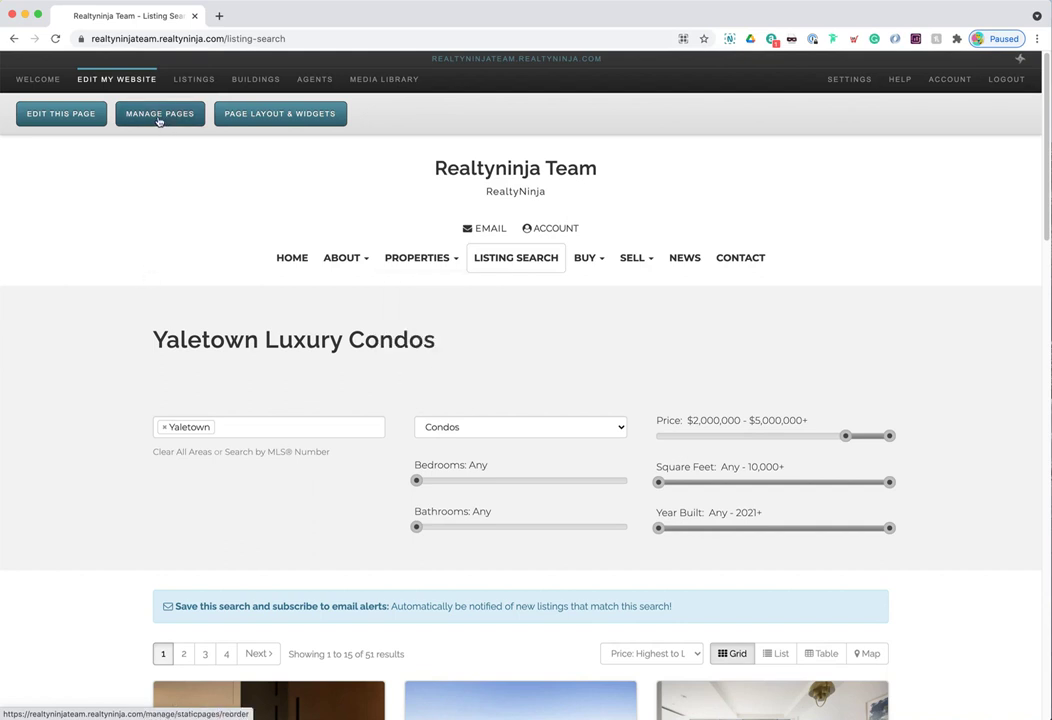
- In Manage Pages, nest Listing Search under Properties, above Featured Properties, and click Done
{"action": "left_click", "coordinate": [158, 118]}
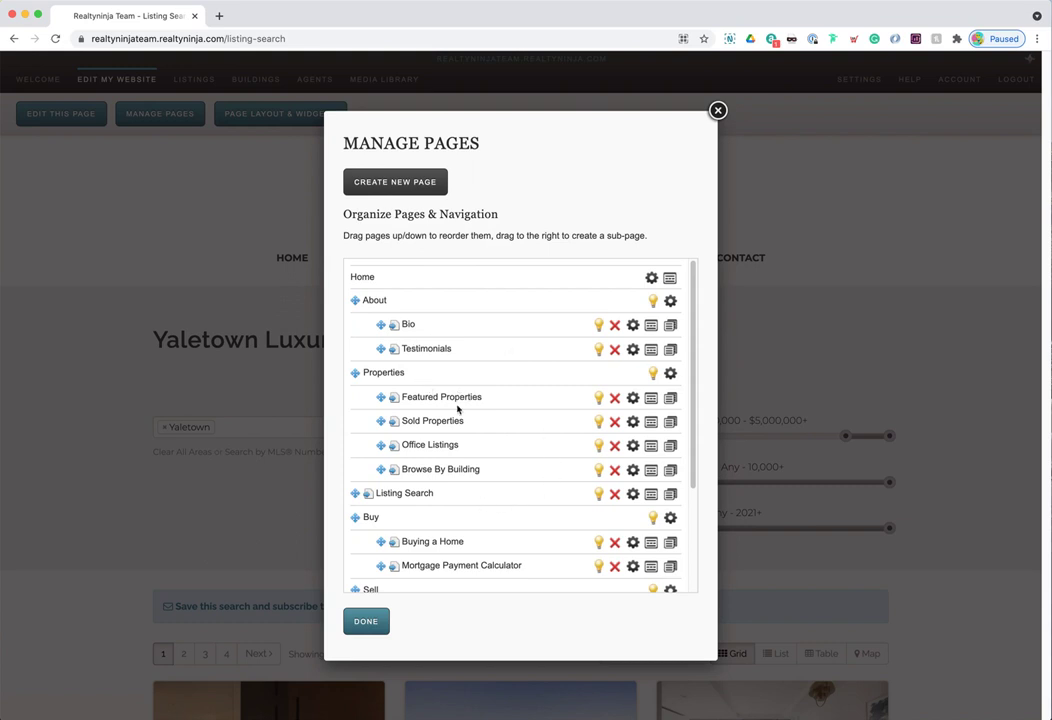
{"action": "scroll", "coordinate": [454, 414], "scroll_direction": "down", "scroll_amount": 1}
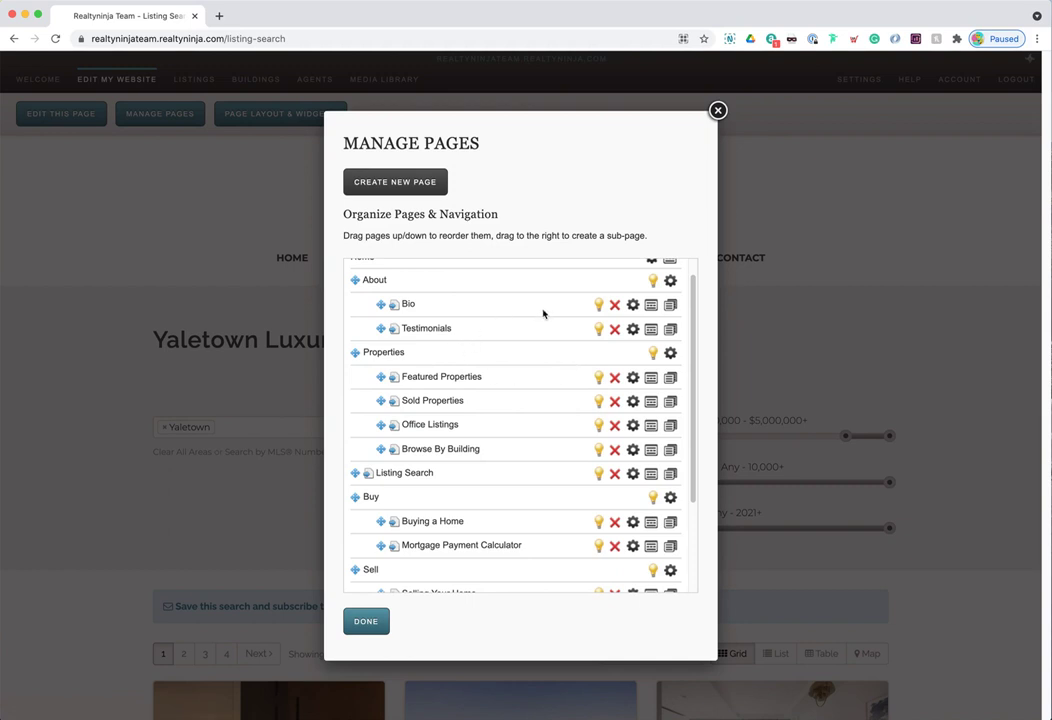
{"action": "scroll", "coordinate": [520, 535], "scroll_direction": "down", "scroll_amount": 3}
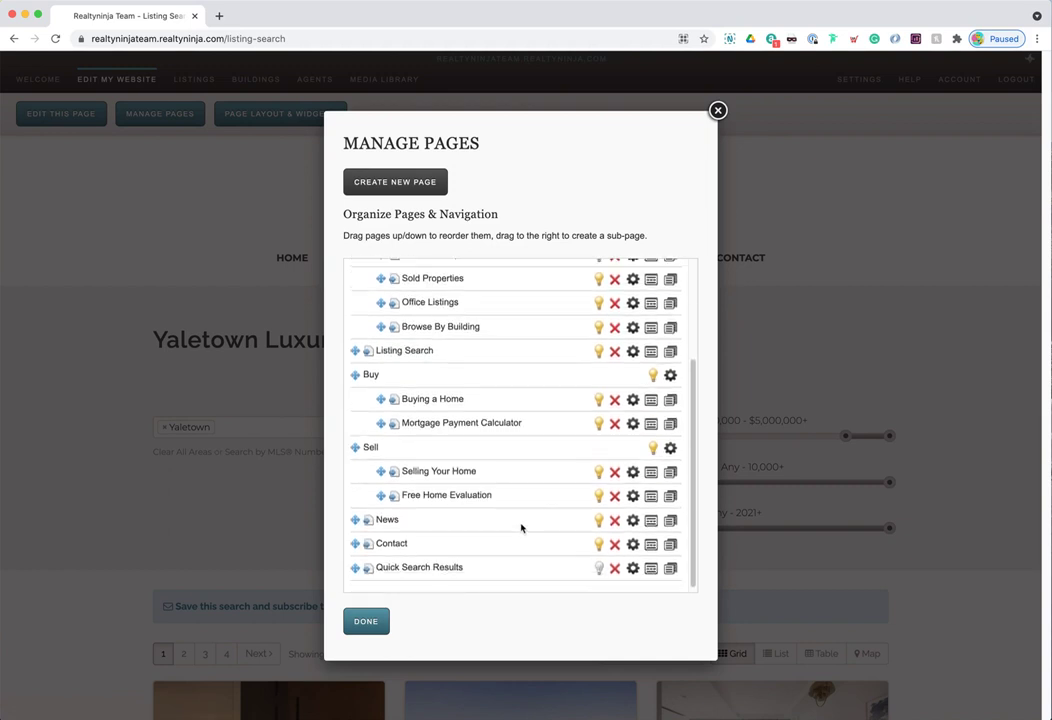
{"action": "scroll", "coordinate": [521, 524], "scroll_direction": "up", "scroll_amount": 5}
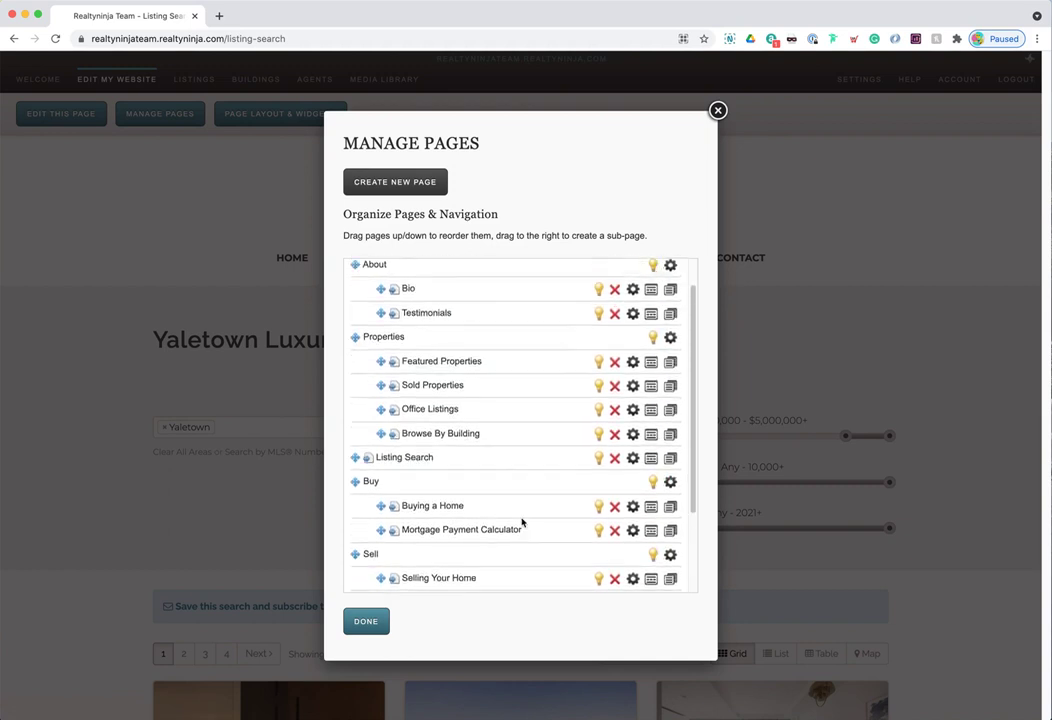
{"action": "left_click_drag", "start_coordinate": [377, 482], "coordinate": [377, 482]}
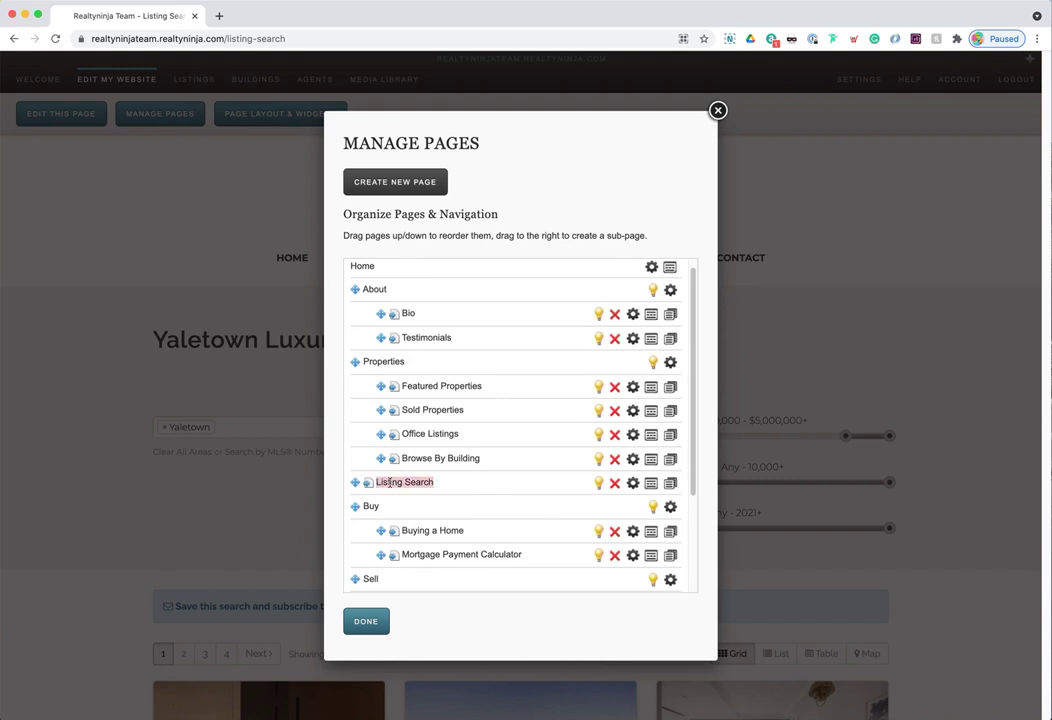
{"action": "left_click", "coordinate": [403, 483]}
{"action": "double_click", "coordinate": [399, 361]}
{"action": "left_click", "coordinate": [398, 363]}
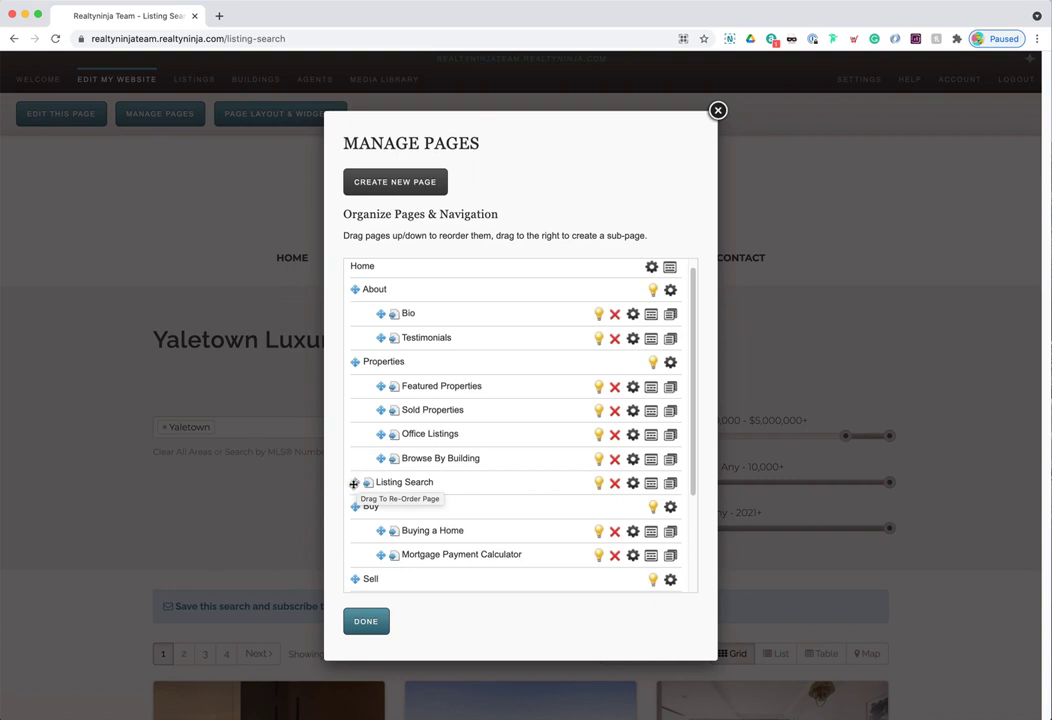
{"action": "left_click_drag", "start_coordinate": [355, 482], "coordinate": [422, 388]}
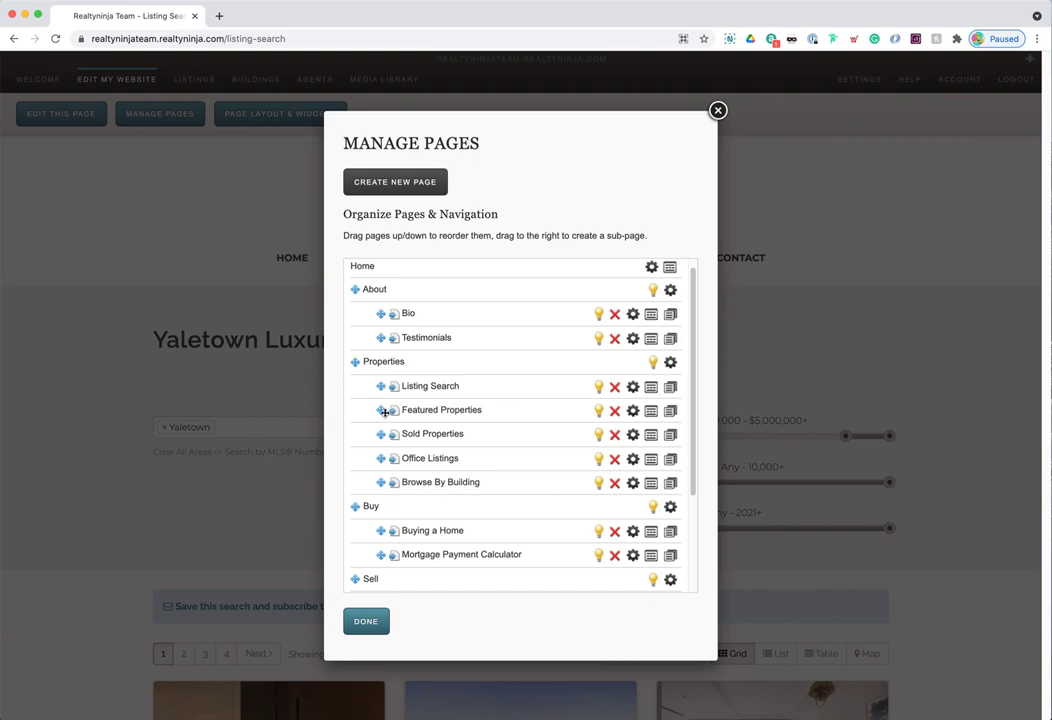
{"action": "left_click", "coordinate": [368, 624]}
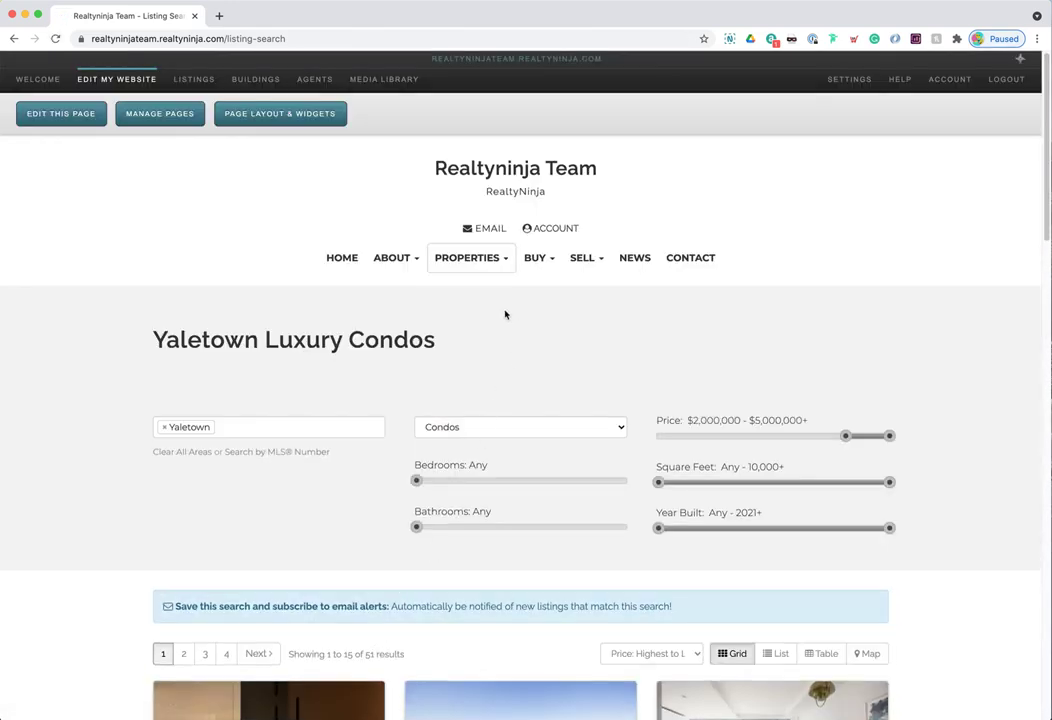
- Check the Properties dropdown, then reopen Manage Pages and keep Listing Search visible
{"action": "left_click", "coordinate": [493, 262]}
{"action": "left_click", "coordinate": [170, 118]}
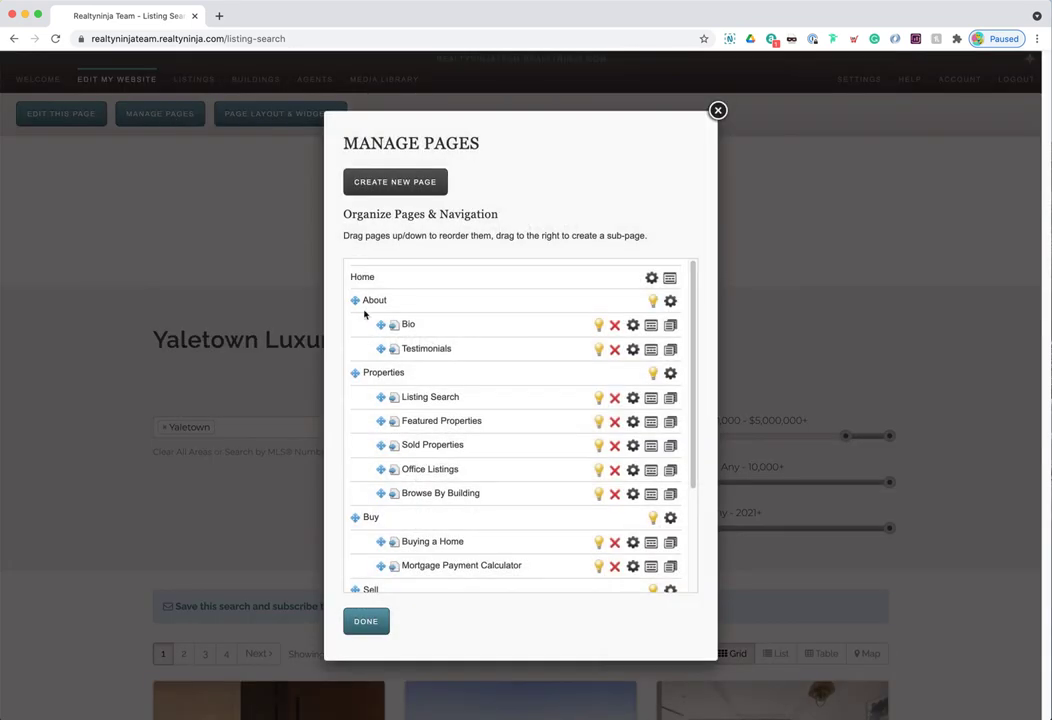
{"action": "left_click_drag", "start_coordinate": [407, 391], "coordinate": [460, 400]}
{"action": "left_click", "coordinate": [450, 392]}
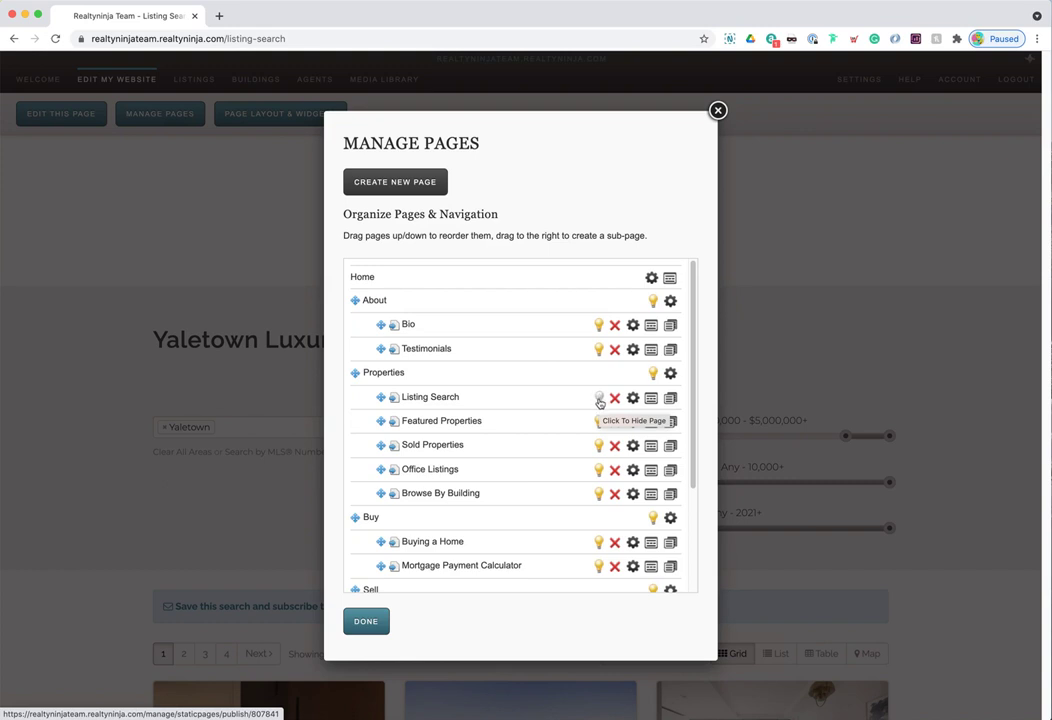
{"action": "left_click", "coordinate": [599, 400]}
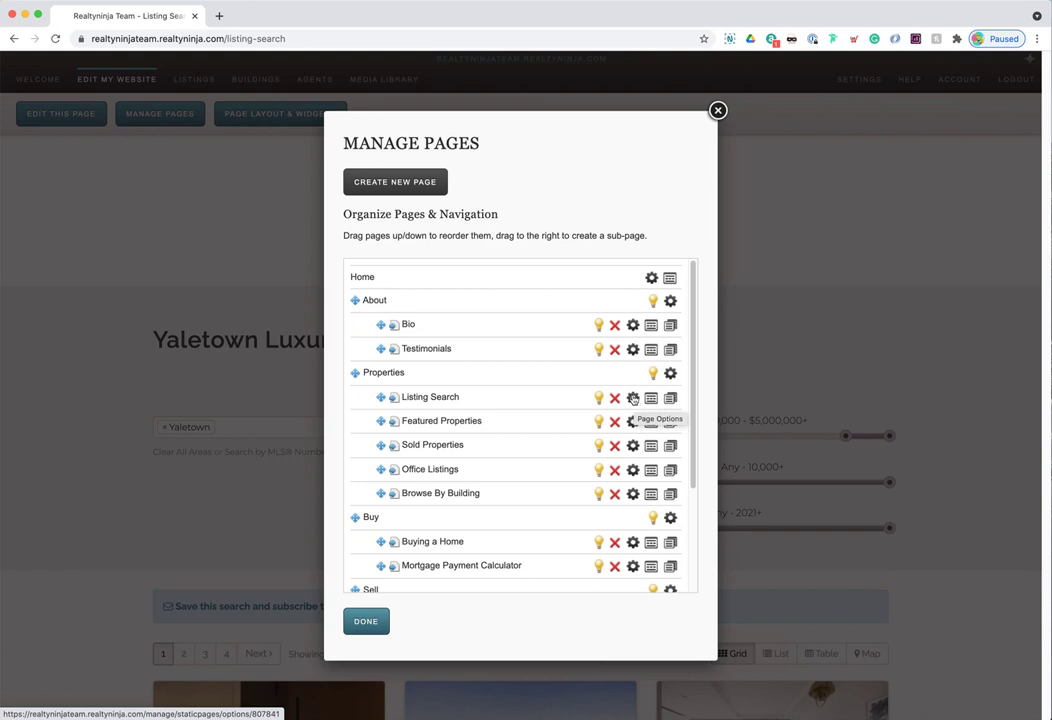
- Rename the Listing Search page to 'Yaletown Condos' with the URL yaletown-condos
{"action": "left_click", "coordinate": [635, 400]}
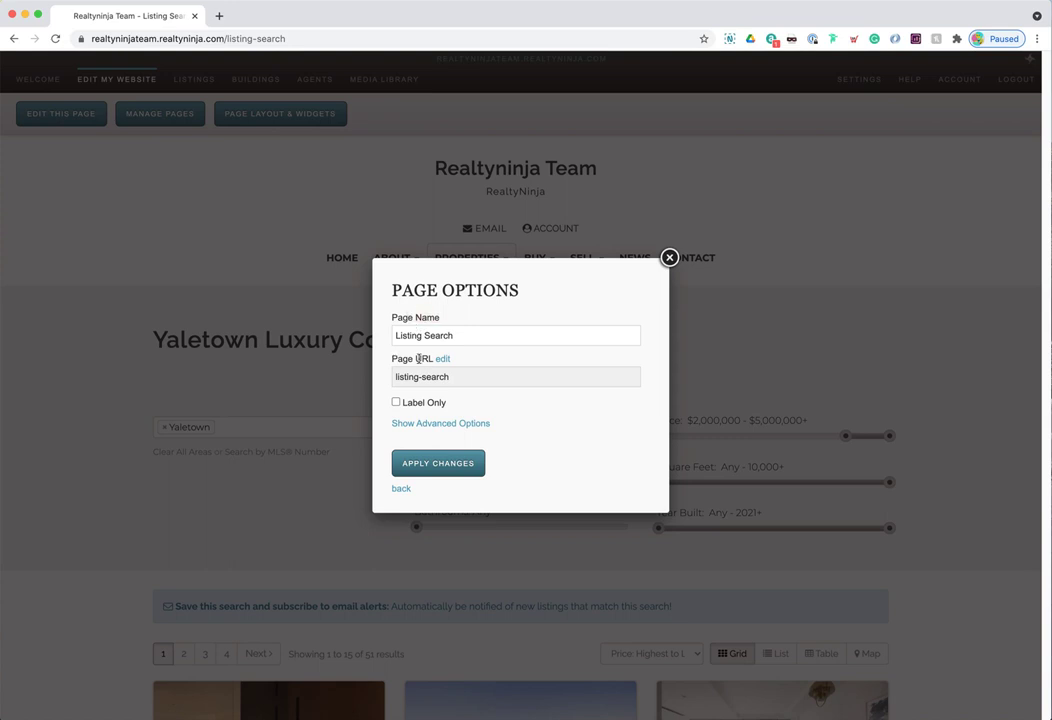
{"action": "left_click_drag", "start_coordinate": [456, 335], "coordinate": [397, 335]}
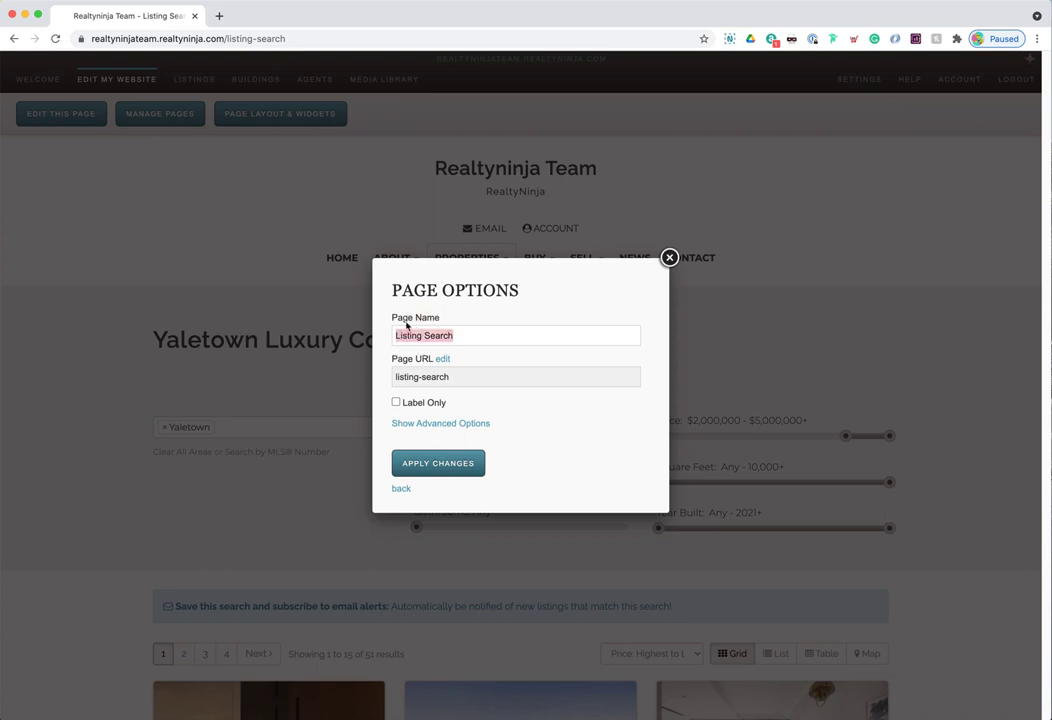
{"action": "type", "text": "Yaletown Condos"}
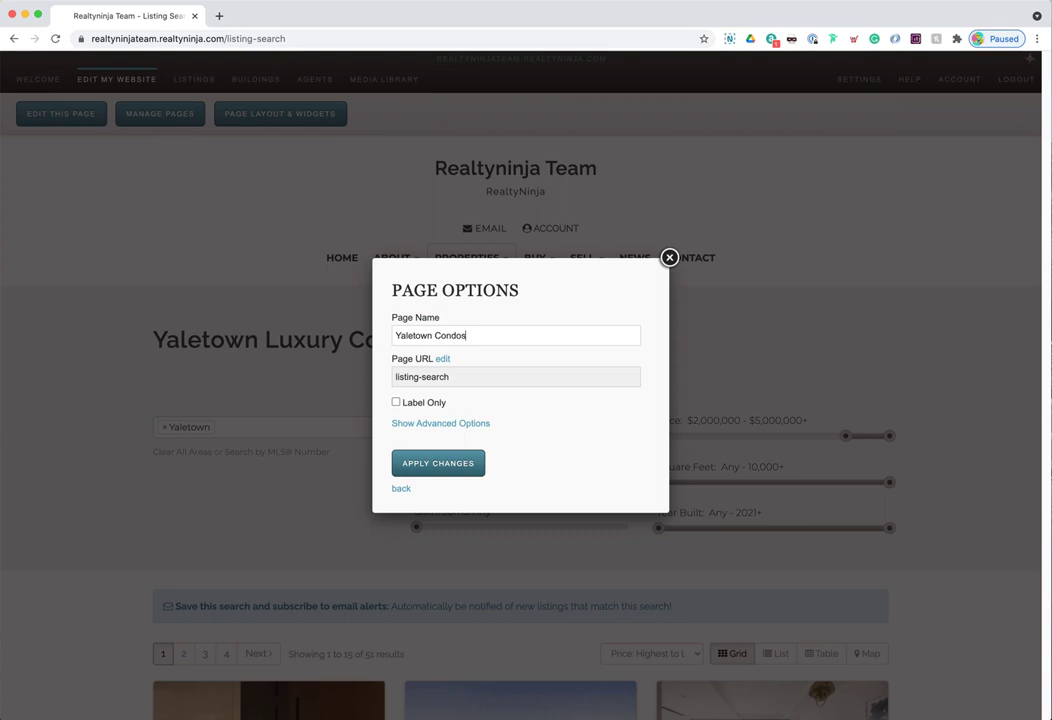
{"action": "left_click_drag", "start_coordinate": [466, 336], "coordinate": [400, 336]}
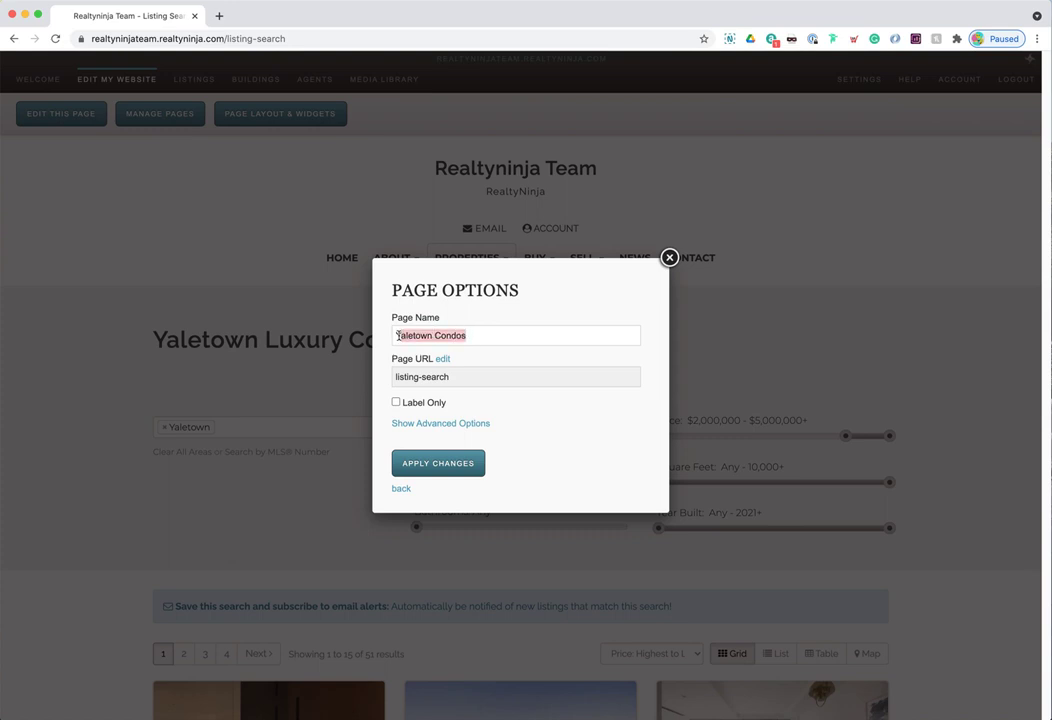
{"action": "left_click", "coordinate": [410, 336]}
{"action": "left_click", "coordinate": [443, 360]}
{"action": "triple_click", "coordinate": [435, 376]}
{"action": "type", "text": "yaletown-condos"}
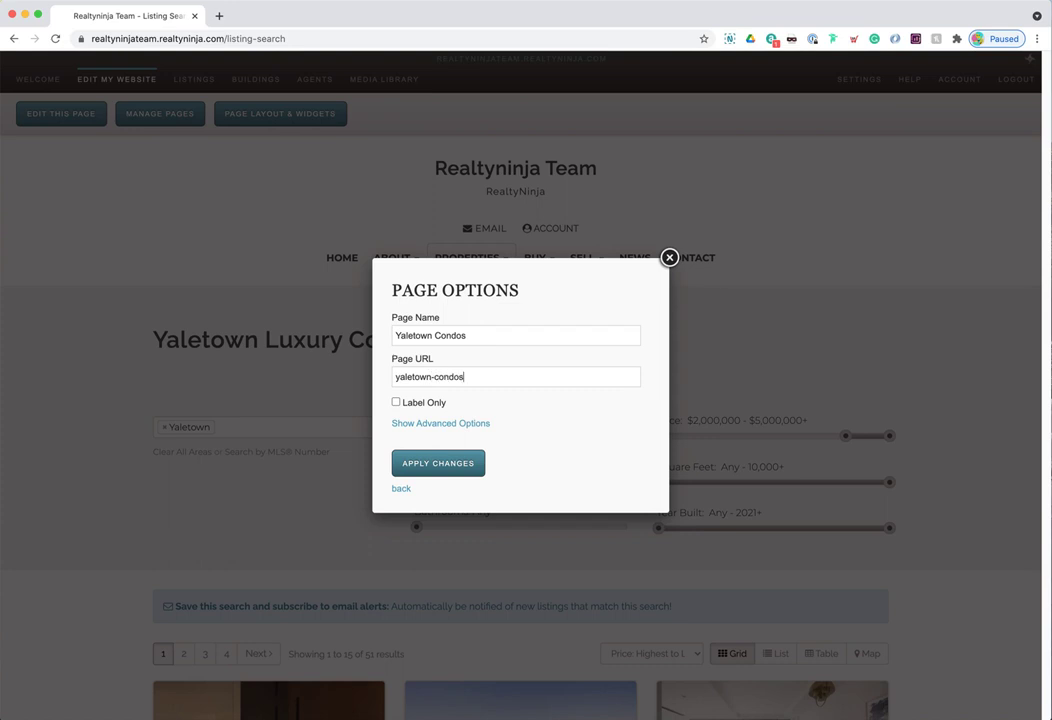
{"action": "left_click", "coordinate": [431, 466]}
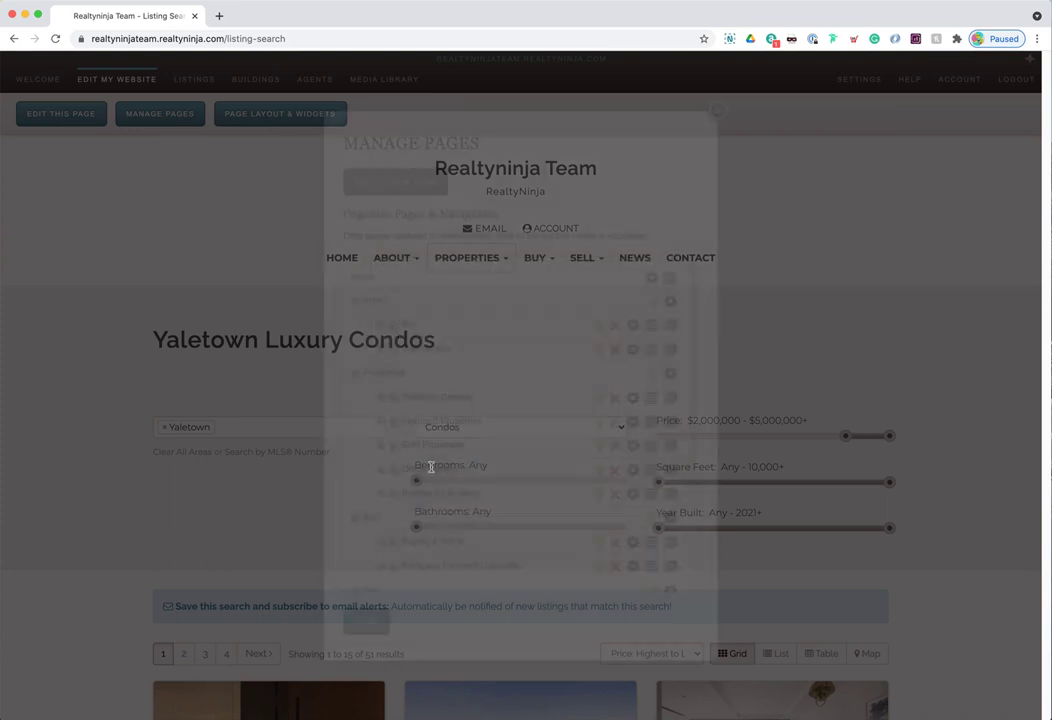
- Close the page list, confirm the yaletown-condos address, and reopen Manage Pages
{"action": "left_click_drag", "start_coordinate": [402, 397], "coordinate": [477, 399]}
{"action": "left_click", "coordinate": [387, 607]}
{"action": "left_click", "coordinate": [366, 621]}
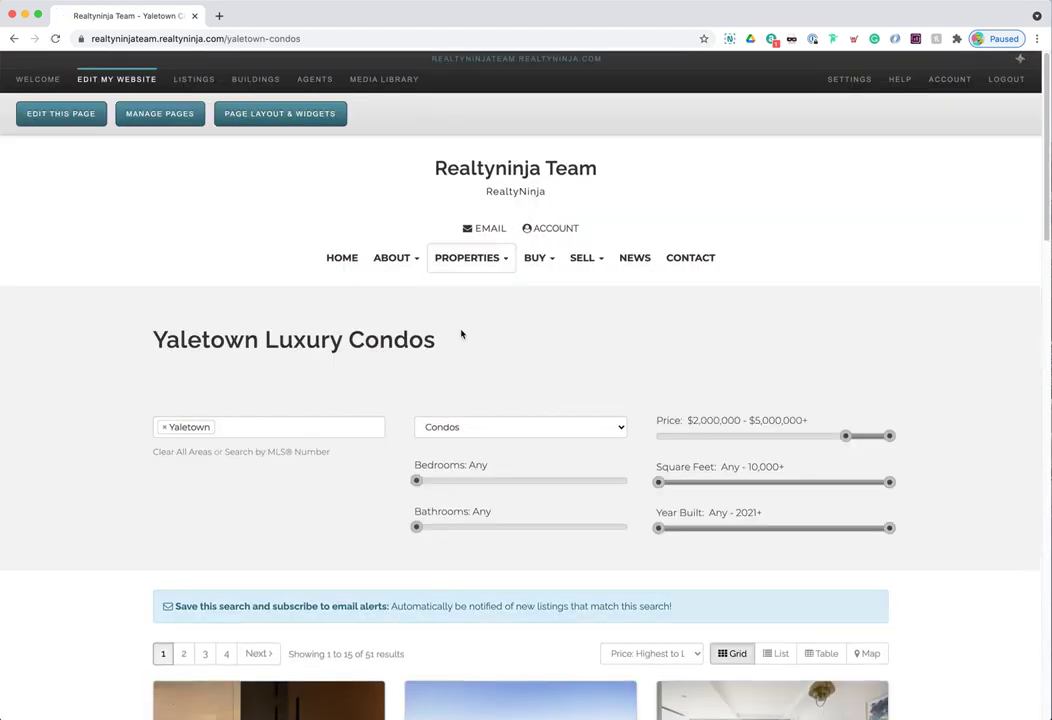
{"action": "mouse_move", "coordinate": [461, 258]}
{"action": "left_click_drag", "start_coordinate": [224, 38], "coordinate": [297, 38]}
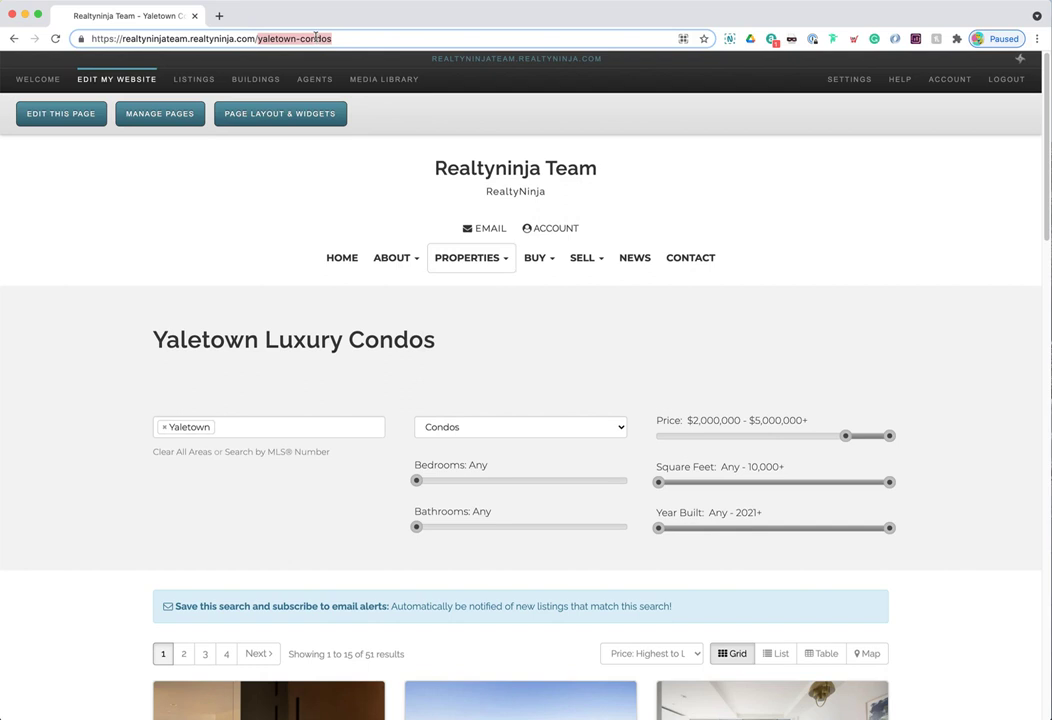
{"action": "left_click", "coordinate": [253, 337]}
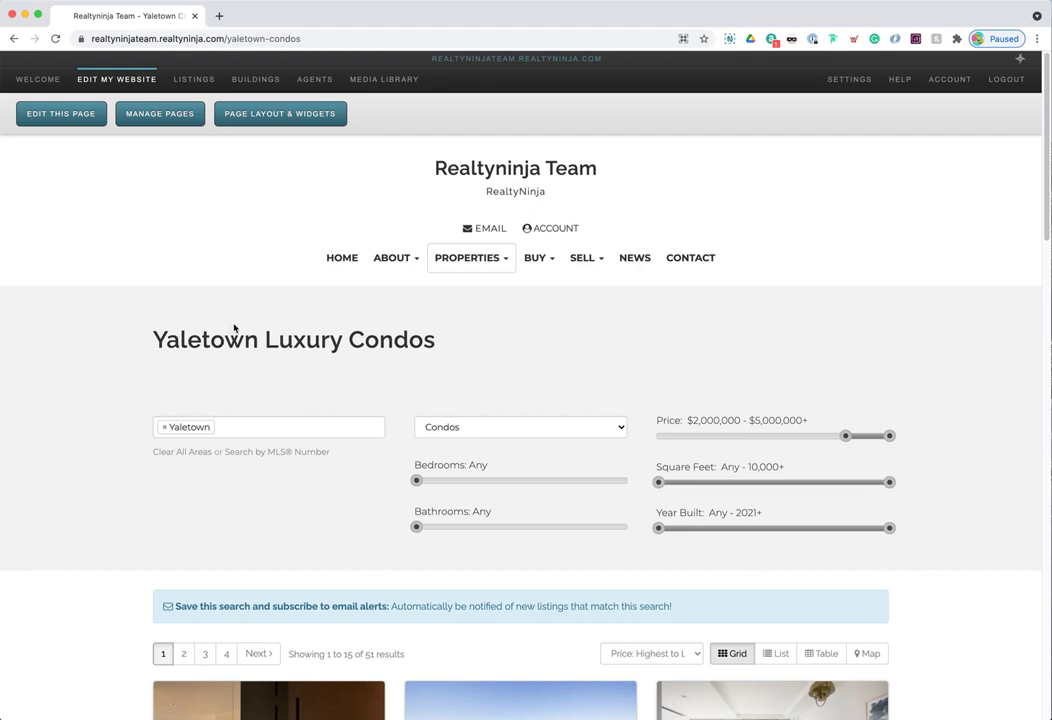
{"action": "left_click", "coordinate": [175, 121]}
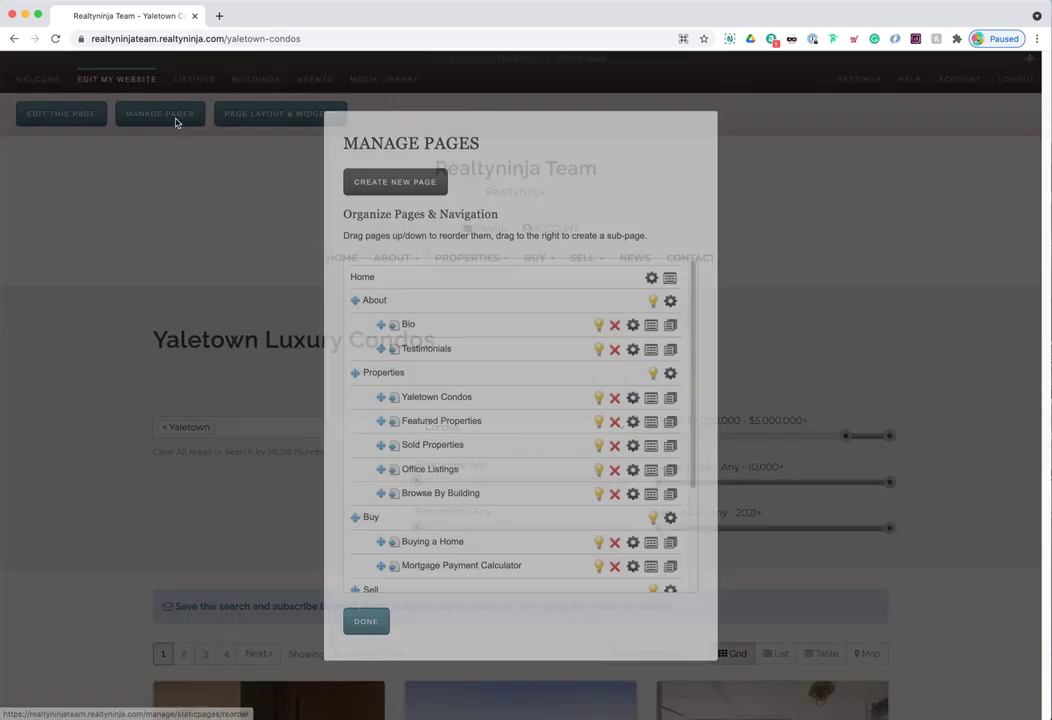
- Clone the Yaletown Condos page
{"action": "left_click_drag", "start_coordinate": [405, 397], "coordinate": [476, 402]}
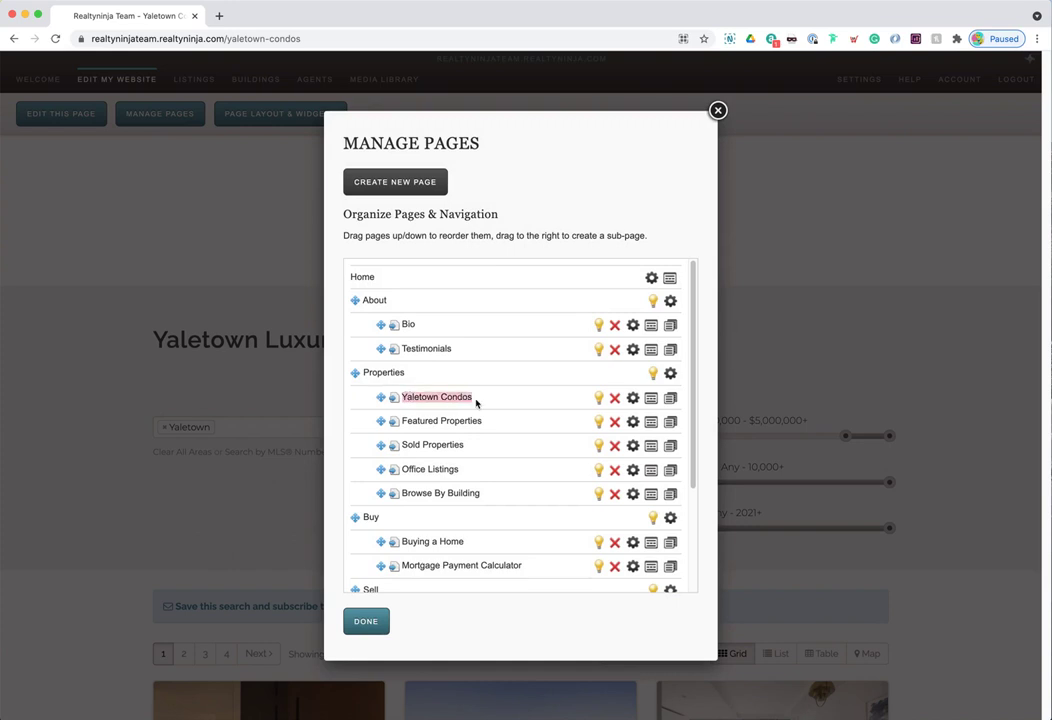
{"action": "left_click", "coordinate": [674, 400]}
{"action": "left_click", "coordinate": [634, 108]}
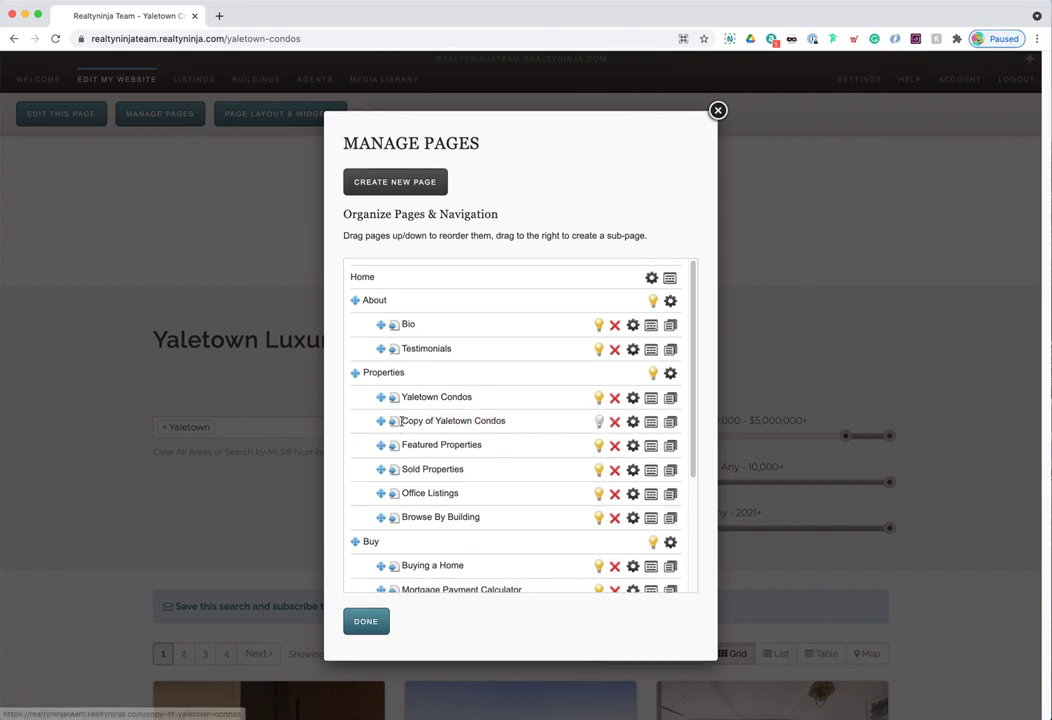
- Rename the copy 'Coal Harbour Condos' with URL coal-harbour-condos and display it
{"action": "left_click", "coordinate": [633, 422]}
{"action": "left_click_drag", "start_coordinate": [461, 335], "coordinate": [395, 335]}
{"action": "type", "text": "Coal Harbour Condos"}
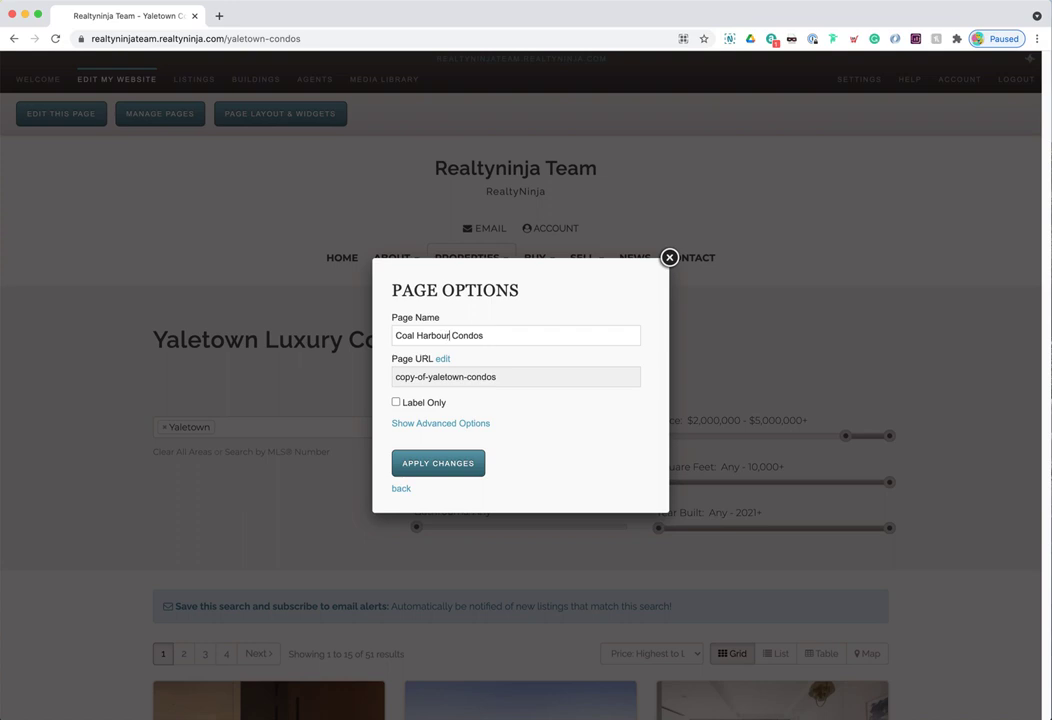
{"action": "left_click", "coordinate": [444, 359]}
{"action": "left_click_drag", "start_coordinate": [461, 377], "coordinate": [395, 377]}
{"action": "type", "text": "coal-harb"}
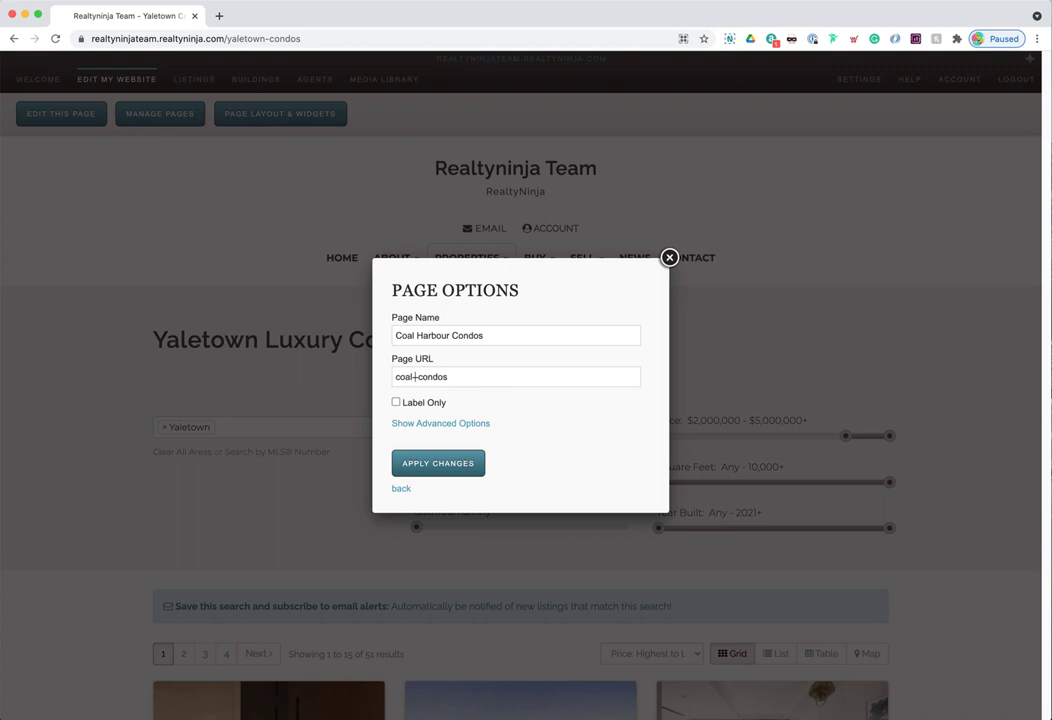
{"action": "type", "text": "our"}
{"action": "left_click_drag", "start_coordinate": [404, 373], "coordinate": [486, 375]}
{"action": "left_click", "coordinate": [486, 377]}
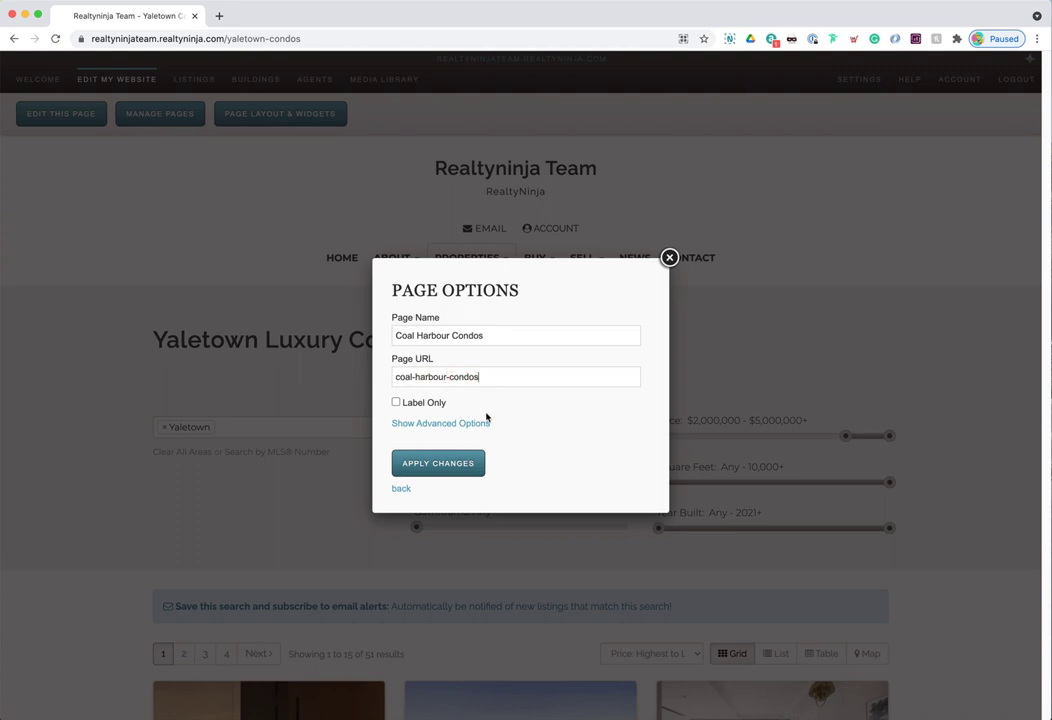
{"action": "left_click", "coordinate": [447, 465]}
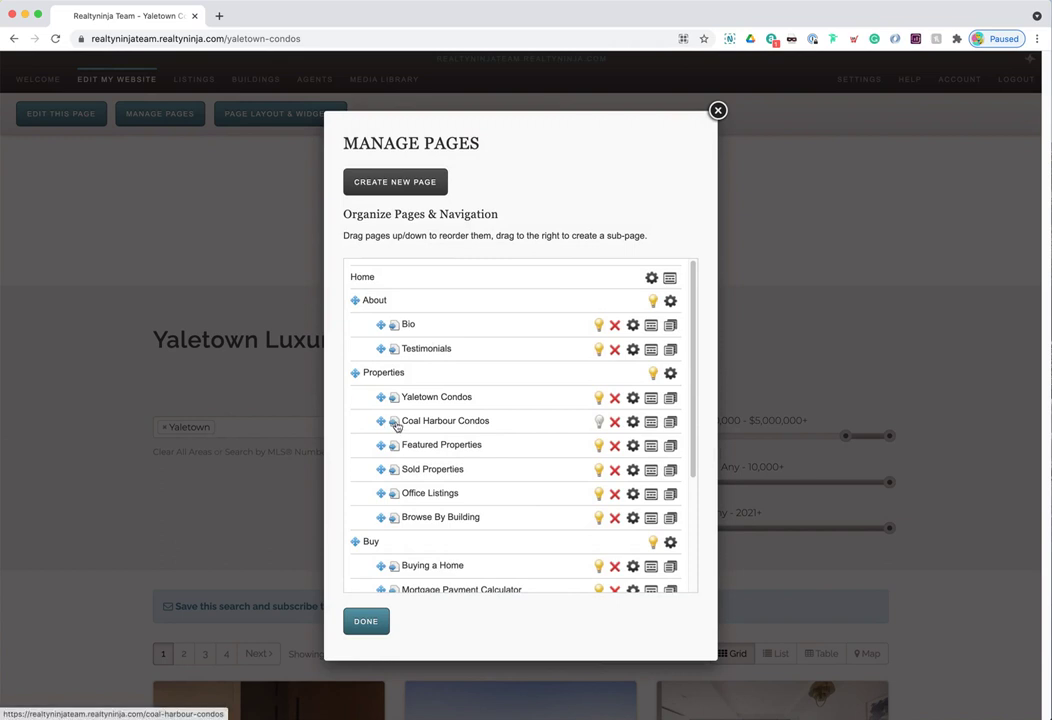
{"action": "left_click", "coordinate": [397, 425]}
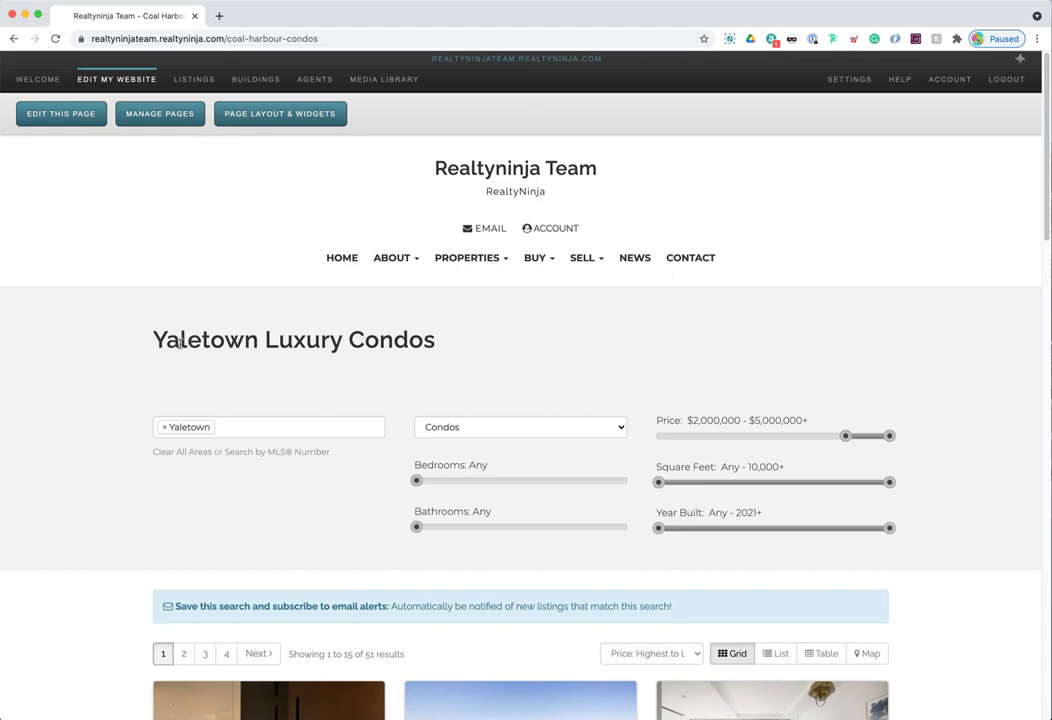
- Replace 'Yaletown' with 'Coal Harbour' in the page heading and save
{"action": "left_click_drag", "start_coordinate": [155, 341], "coordinate": [258, 341]}
{"action": "left_click", "coordinate": [260, 341]}
{"action": "left_click", "coordinate": [61, 113]}
{"action": "left_click_drag", "start_coordinate": [155, 341], "coordinate": [258, 341]}
{"action": "type", "text": "Coal Harbour"}
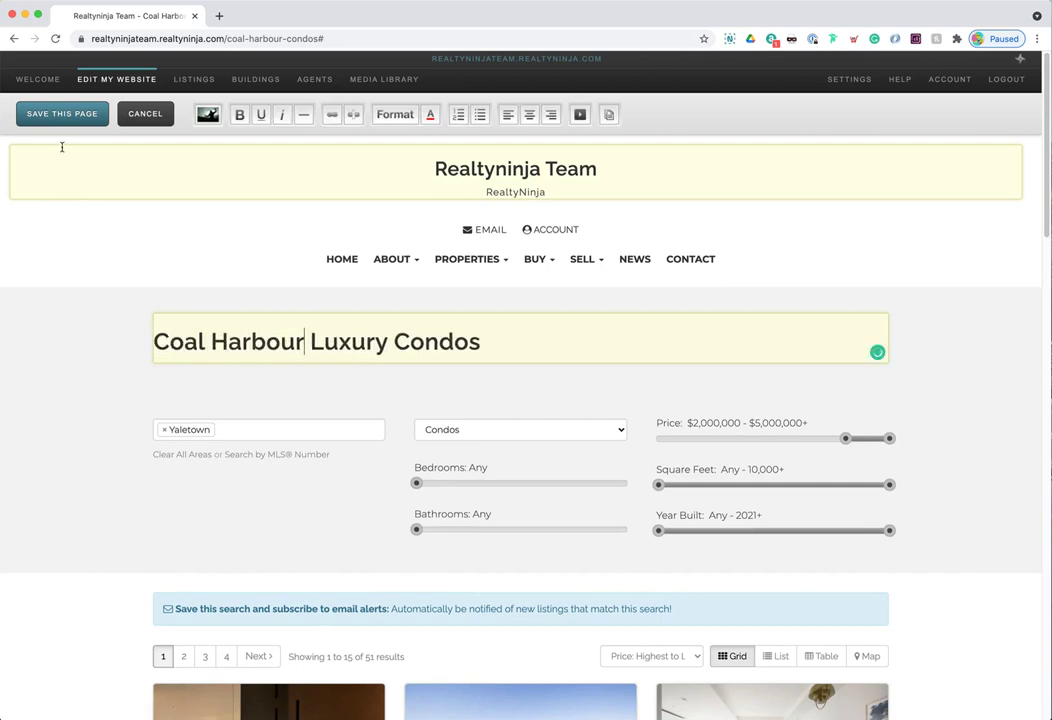
{"action": "left_click", "coordinate": [60, 113]}
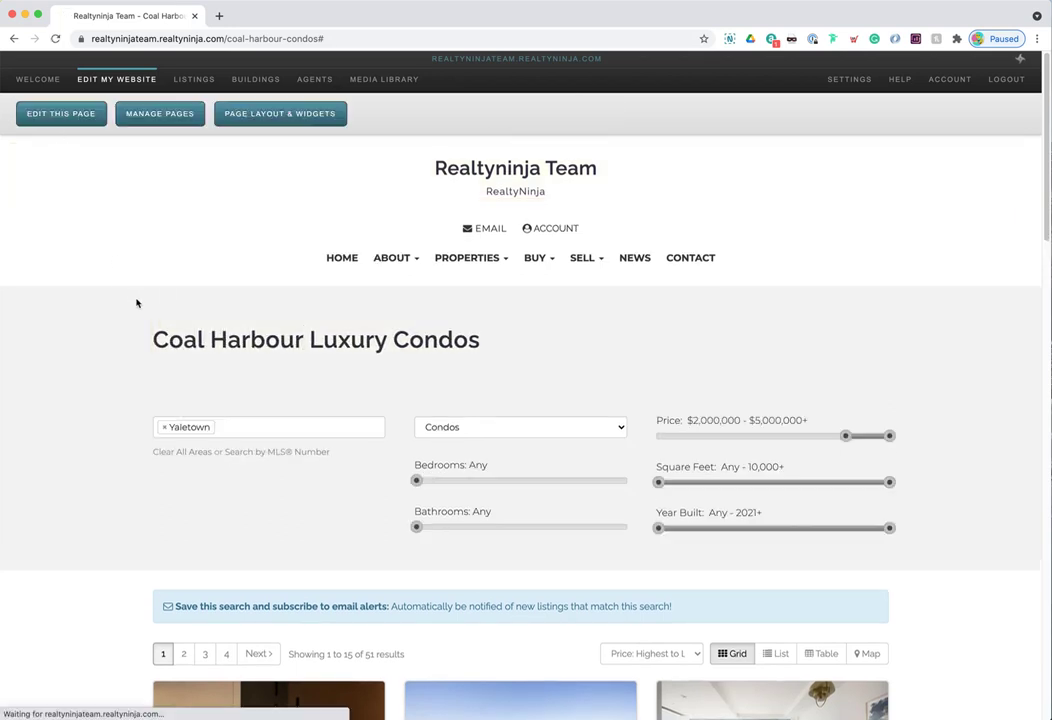
- Set the MLS Search widget's area to Coal Harbour and save the page layout
{"action": "left_click", "coordinate": [295, 120]}
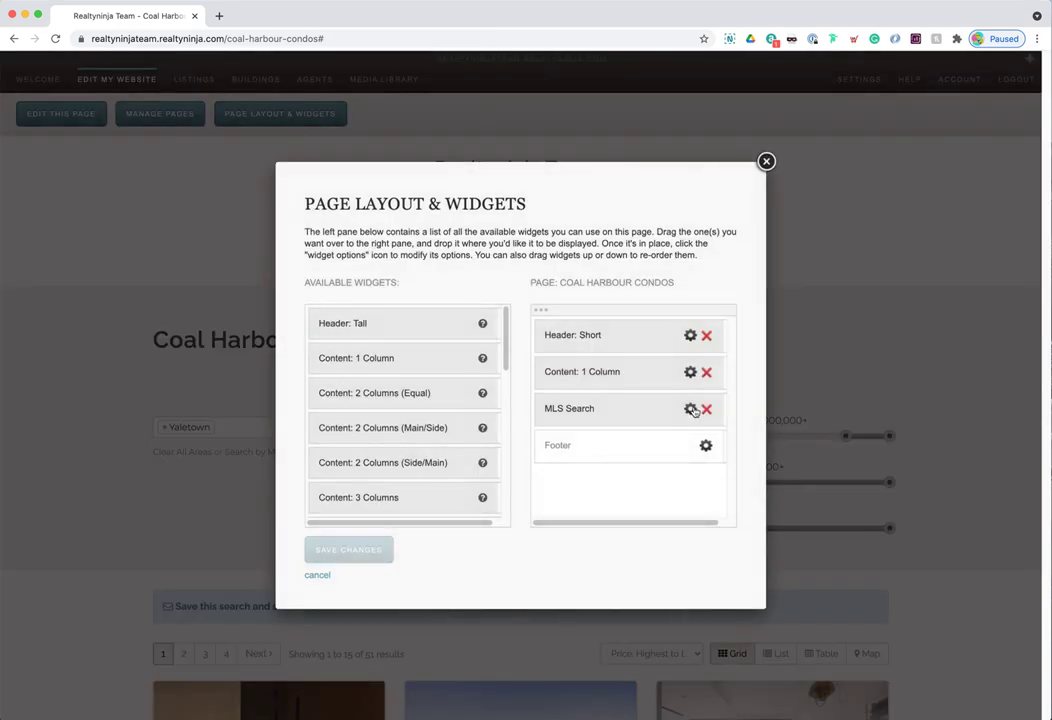
{"action": "left_click", "coordinate": [691, 409]}
{"action": "left_click", "coordinate": [433, 220]}
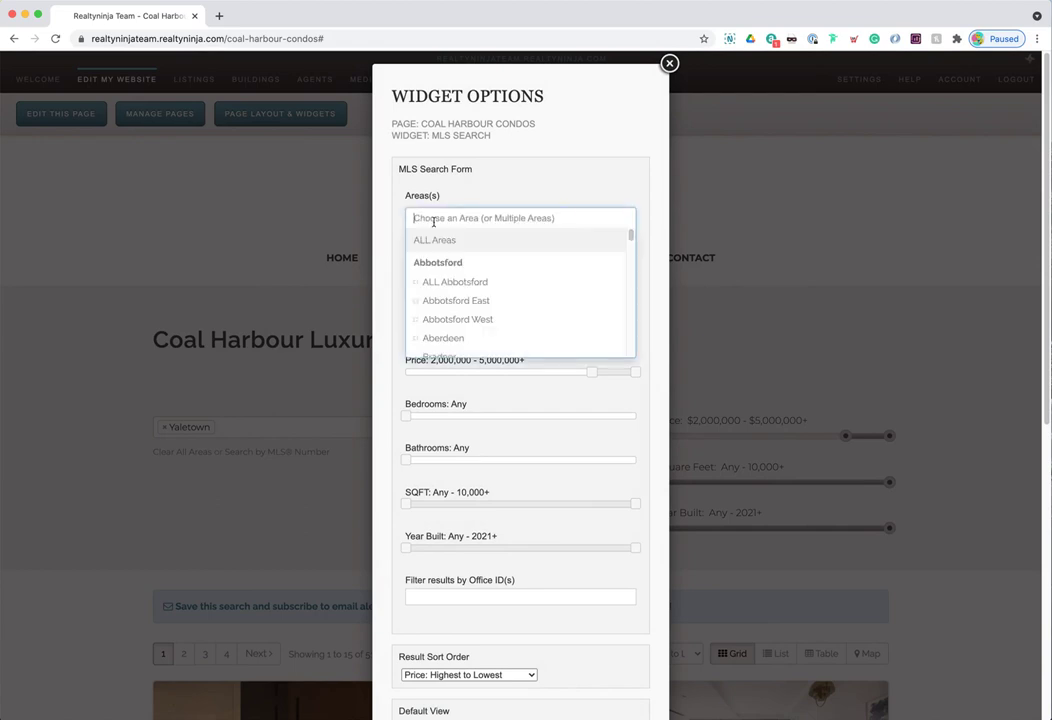
{"action": "type", "text": "coal"}
{"action": "key", "text": "Return"}
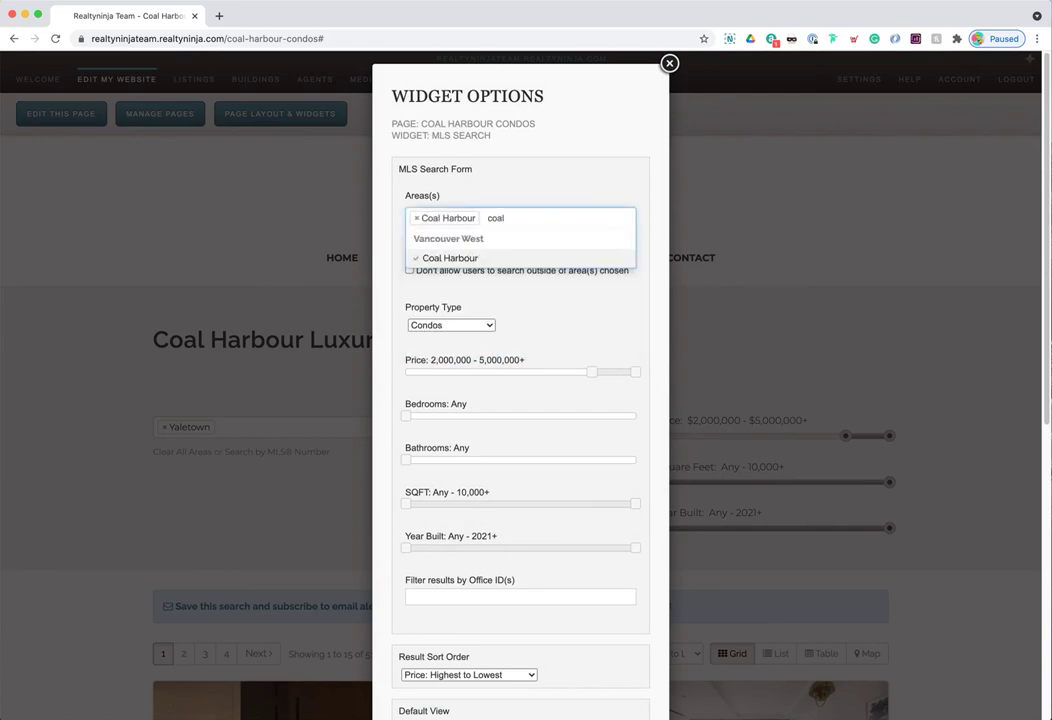
{"action": "left_click", "coordinate": [460, 340]}
{"action": "scroll", "coordinate": [488, 560], "scroll_direction": "down", "scroll_amount": 10}
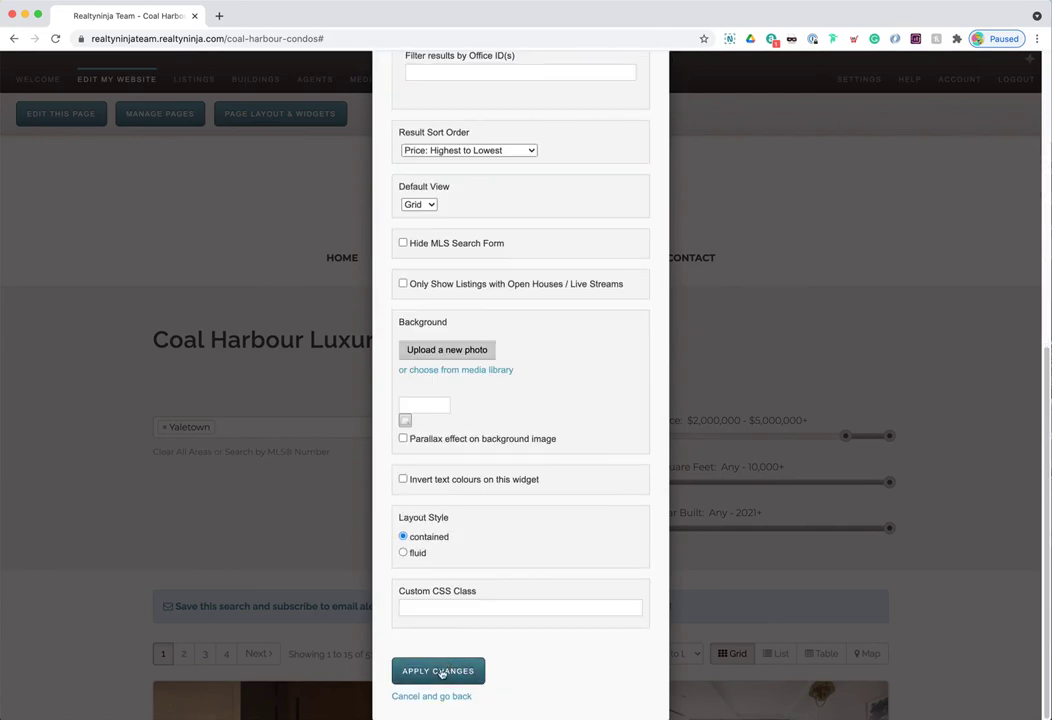
{"action": "left_click", "coordinate": [441, 674]}
{"action": "left_click", "coordinate": [378, 554]}
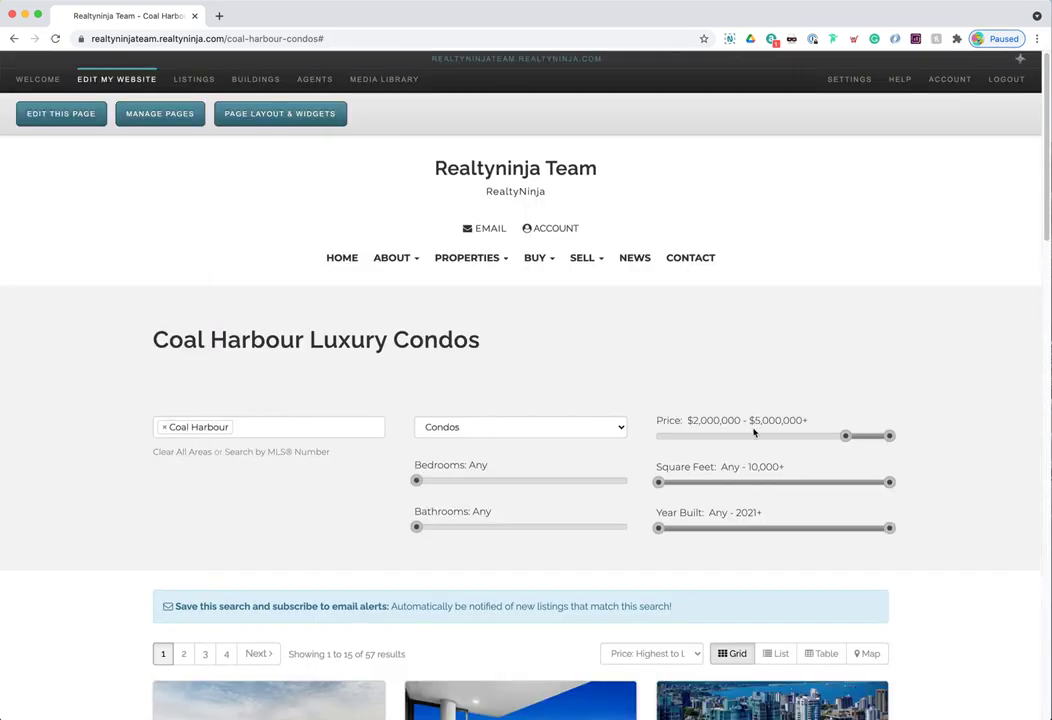
{"action": "scroll", "coordinate": [465, 510], "scroll_direction": "down", "scroll_amount": 3}
{"action": "triple_click", "coordinate": [369, 505]}
{"action": "left_click", "coordinate": [410, 508]}
{"action": "scroll", "coordinate": [406, 509], "scroll_direction": "down", "scroll_amount": 2}
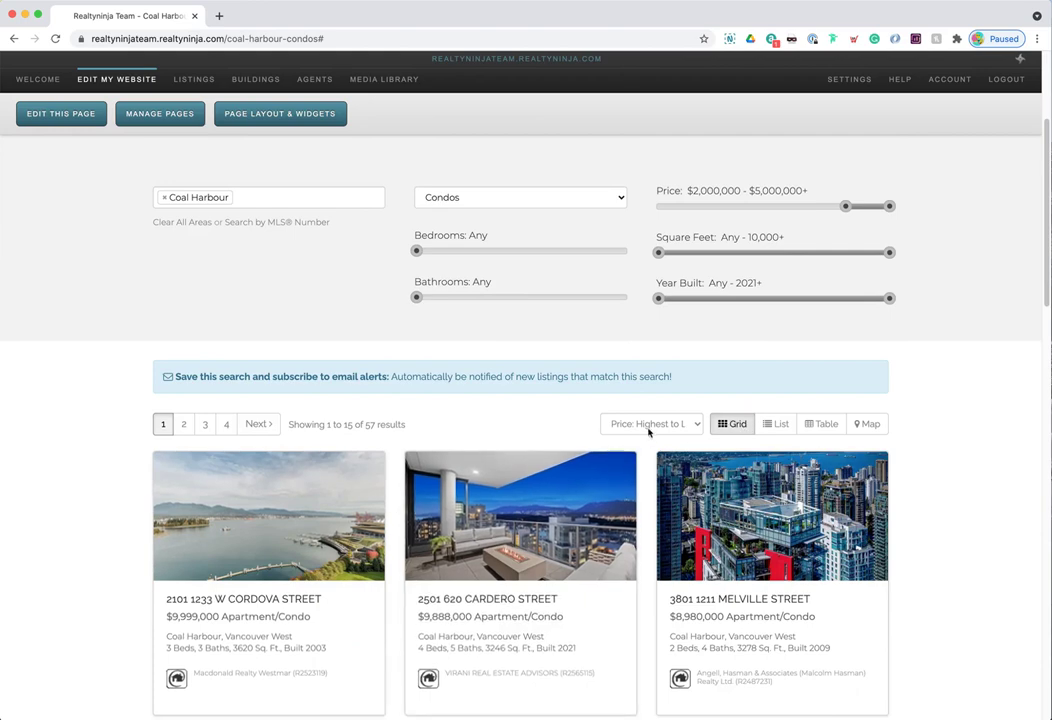
{"action": "scroll", "coordinate": [510, 512], "scroll_direction": "up", "scroll_amount": 5}
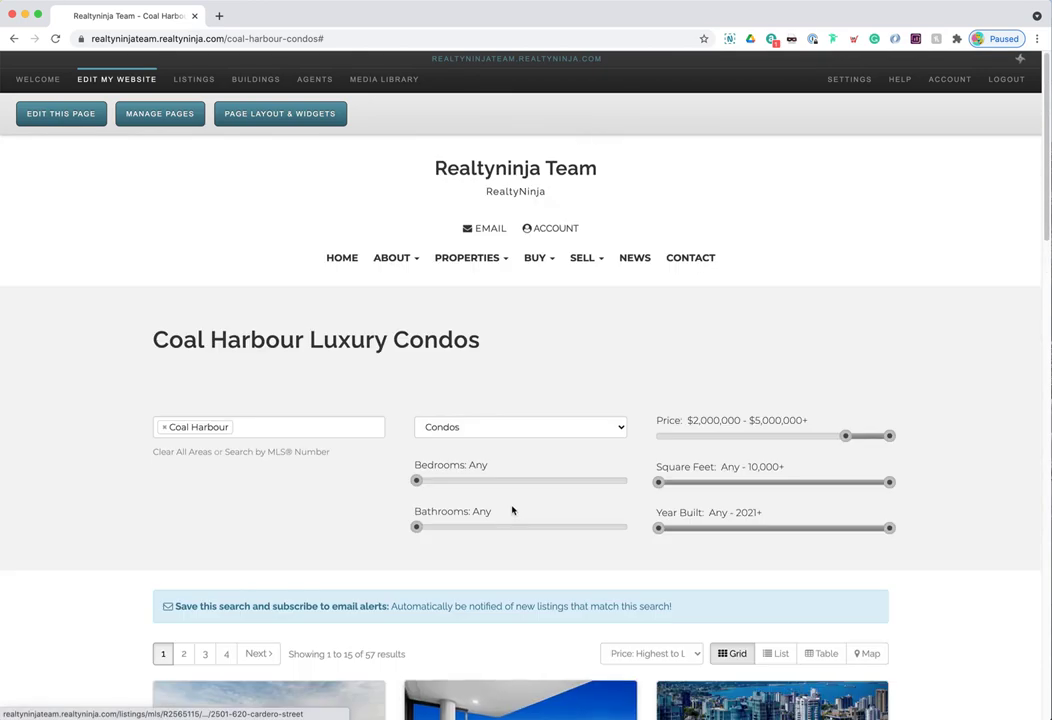
{"action": "mouse_move", "coordinate": [500, 258]}
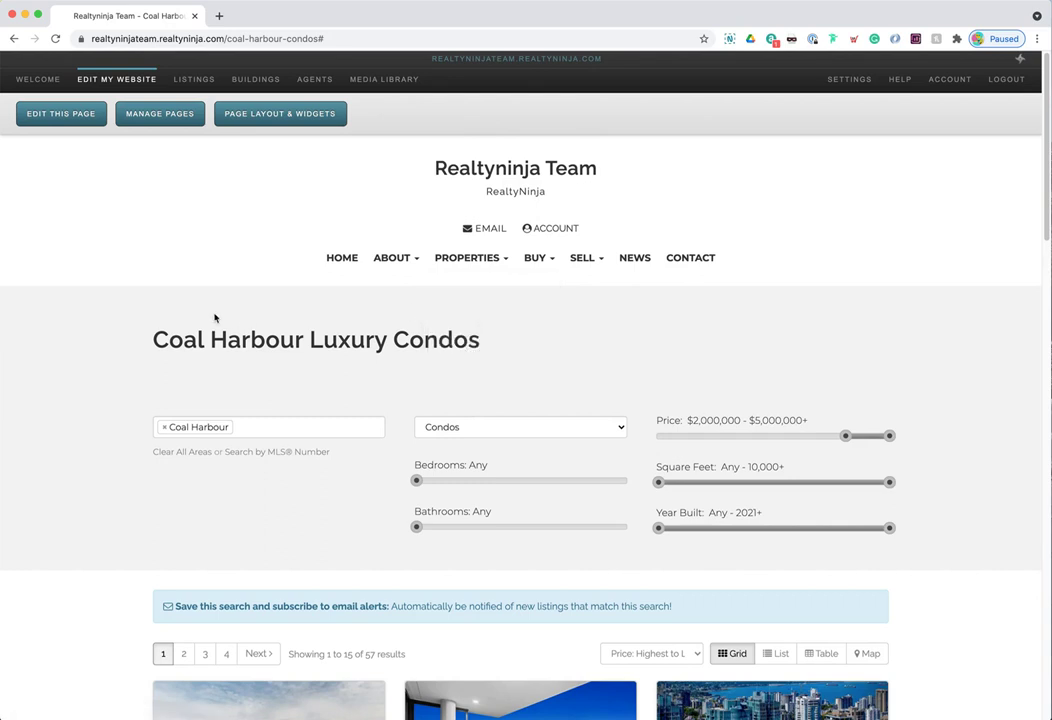
{"action": "left_click", "coordinate": [160, 119]}
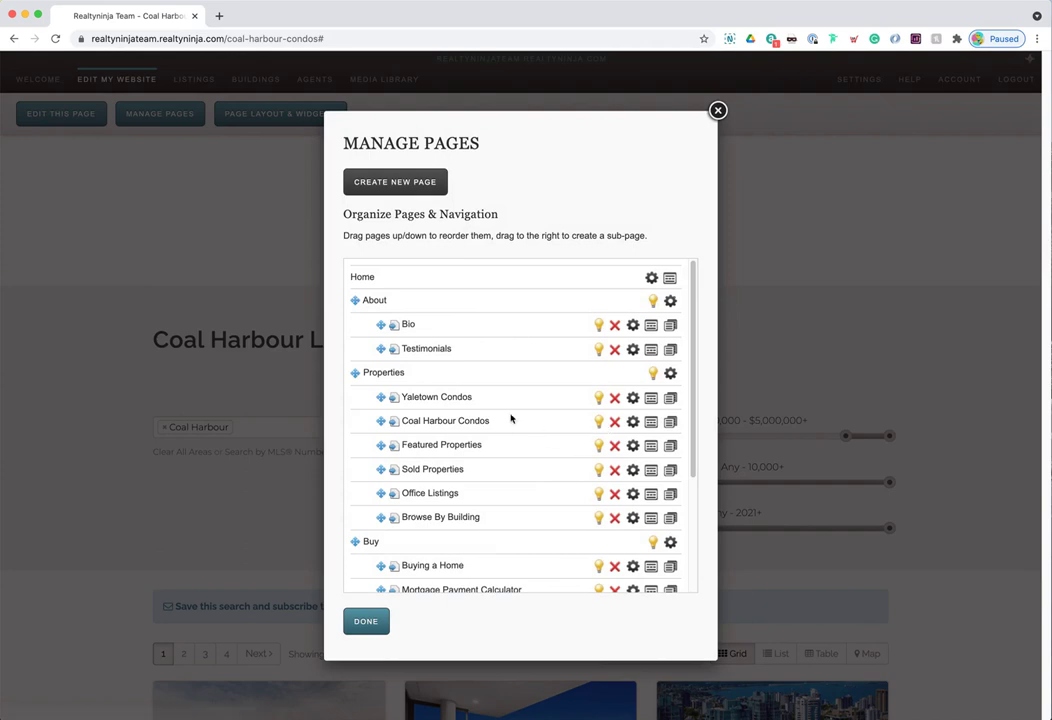
{"action": "left_click", "coordinate": [365, 622]}
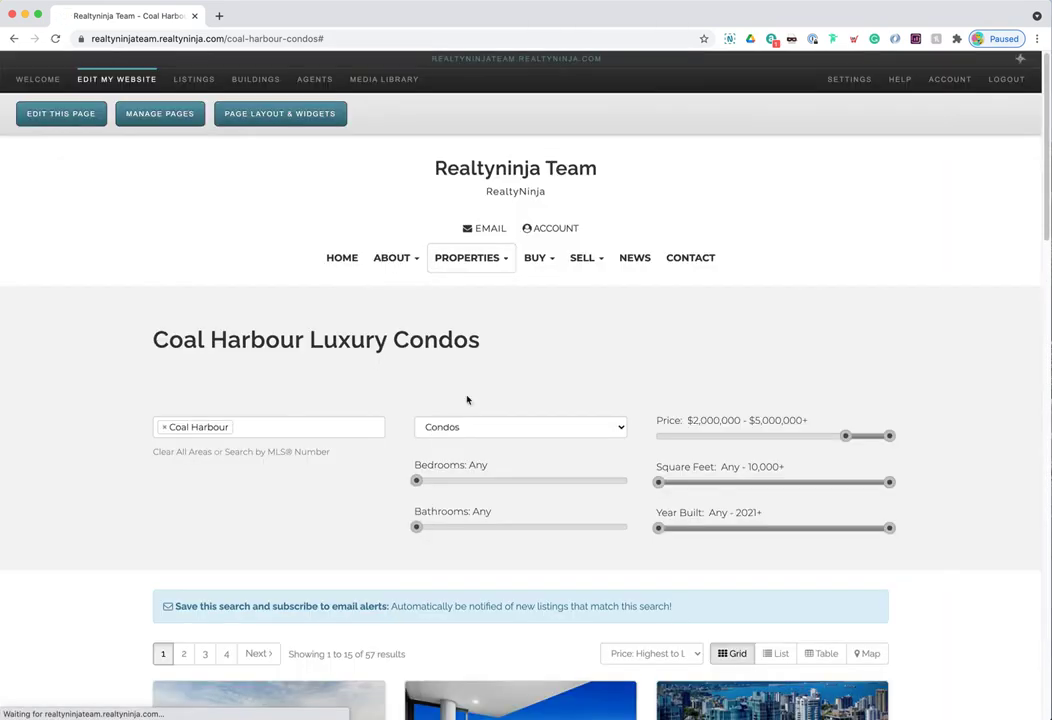
{"action": "left_click", "coordinate": [470, 260]}
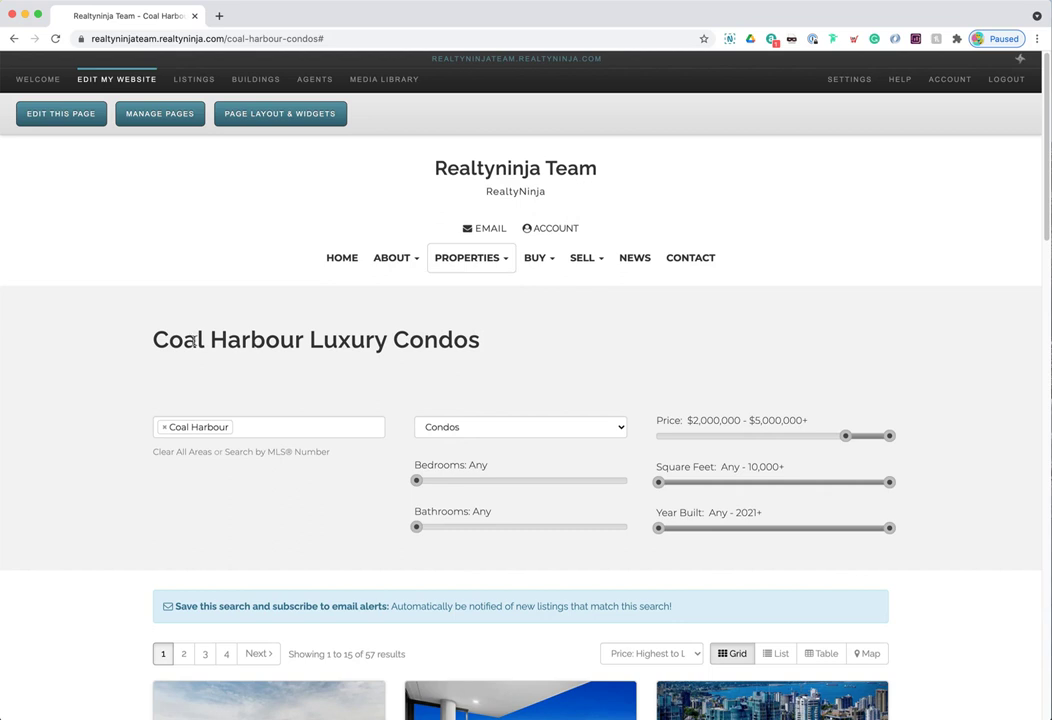
{"action": "left_click_drag", "start_coordinate": [153, 340], "coordinate": [485, 342]}
{"action": "left_click", "coordinate": [469, 341]}
- Add a Content: 2 Columns (Main/Side) block above MLS Search and save the layout
{"action": "left_click", "coordinate": [277, 116]}
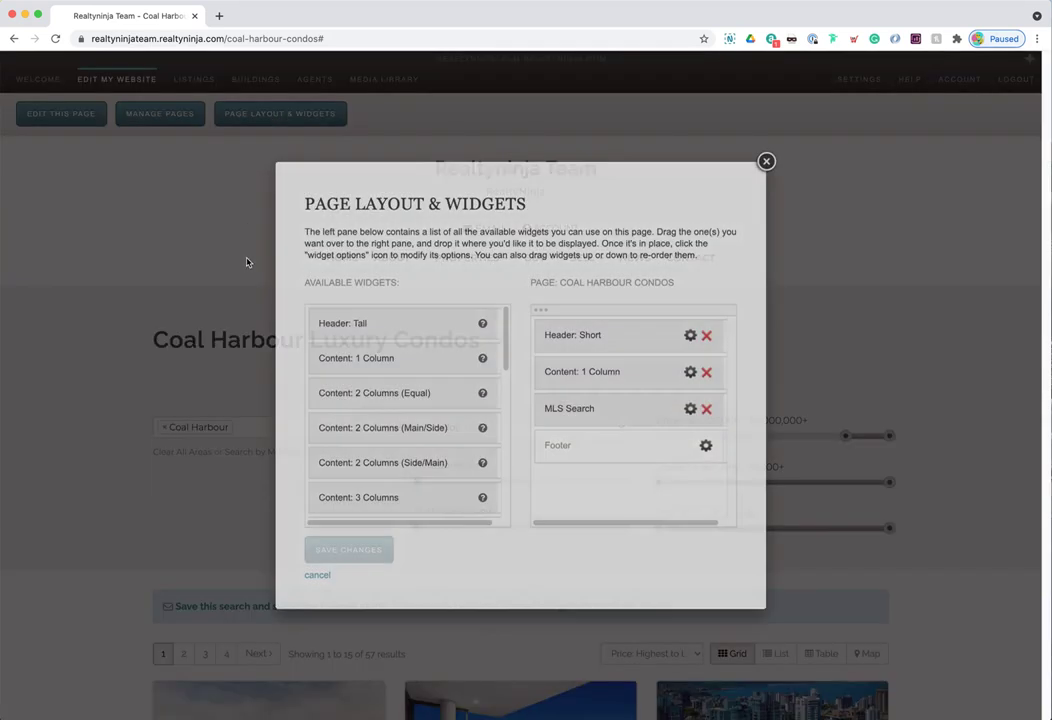
{"action": "left_click_drag", "start_coordinate": [362, 430], "coordinate": [592, 408]}
{"action": "left_click", "coordinate": [355, 553]}
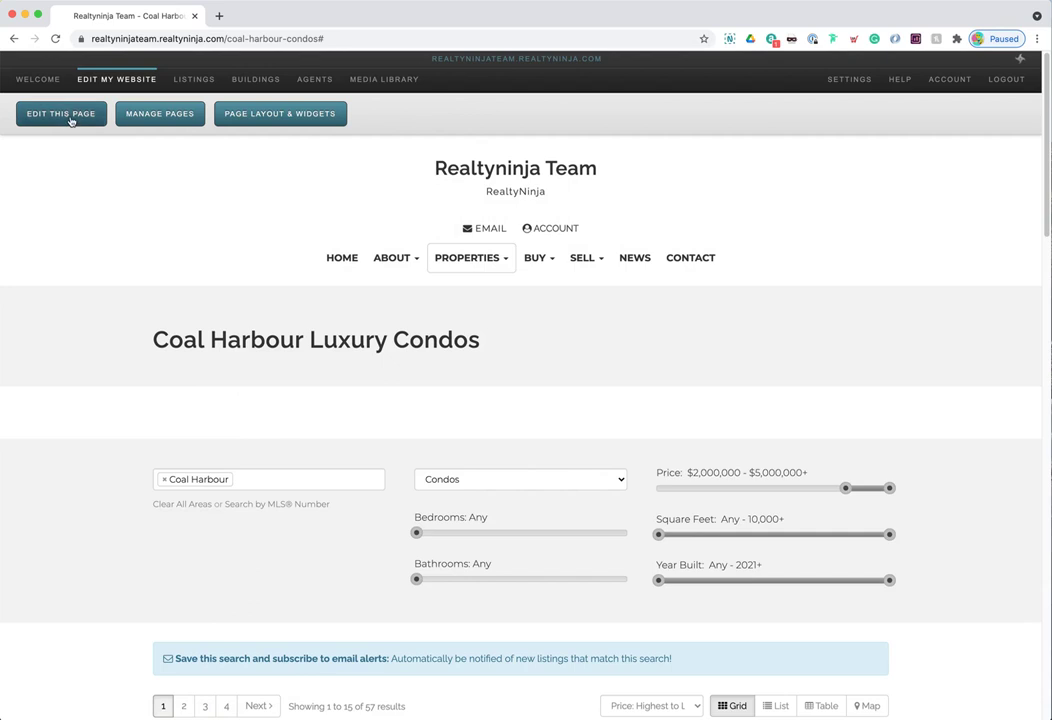
- Paste the lorem ipsum placeholder text as plain text into the left content column
{"action": "left_click", "coordinate": [62, 115]}
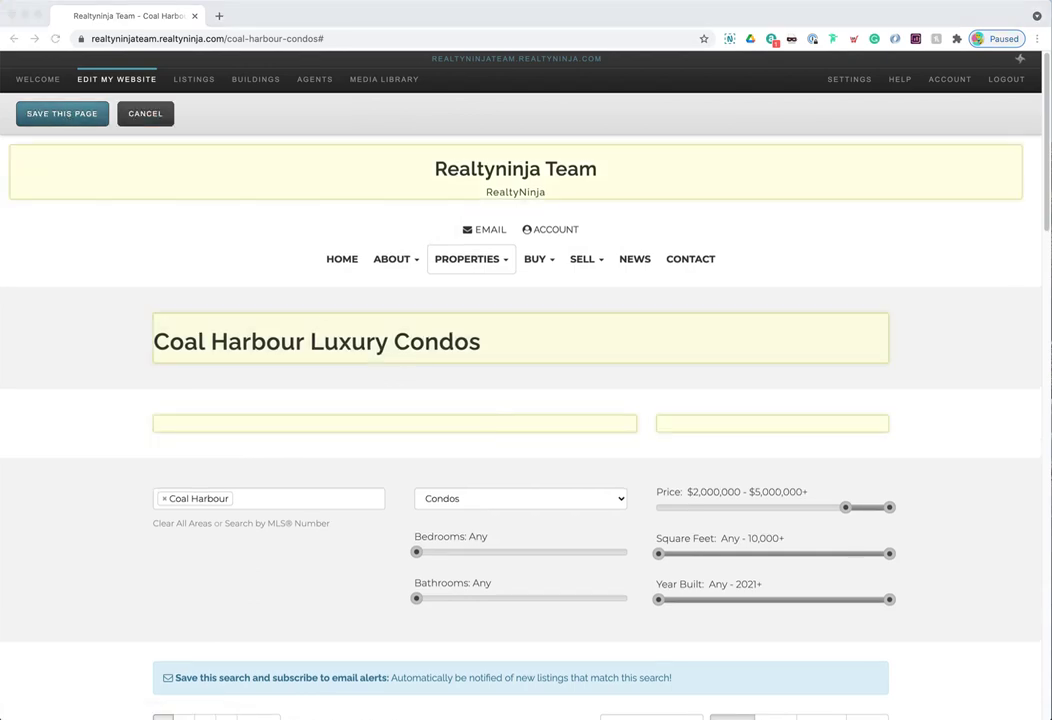
{"action": "left_click", "coordinate": [416, 423]}
{"action": "left_click", "coordinate": [606, 117]}
{"action": "left_click", "coordinate": [458, 411]}
{"action": "type", "text": "Lorem ipsum dolor sit amet, consectetur adipiscing elit, sed do eiusmod tempor incididunt ut labore et dolore magna aliqua. Ut enim ad minim veniam, quis nostrud exercitation ullamco laboris nisi ut aliquip ex ea commodo consequat. Duis aute irure dolor in reprehenderit in voluptate velit esse cillum dolore eu fugiat nulla pariatur. Excepteur sint occaecat cupidatat non proident, sunt in culpa qui officia deserunt mollit anim id est laborum."}
{"action": "left_click", "coordinate": [437, 482]}
- Split off the first sentence as its own paragraph and format it as Heading 3
{"action": "left_click", "coordinate": [400, 423]}
{"action": "key", "text": "BackSpace"}
{"action": "key", "text": "Return"}
{"action": "left_click_drag", "start_coordinate": [408, 424], "coordinate": [218, 390]}
{"action": "left_click", "coordinate": [396, 114]}
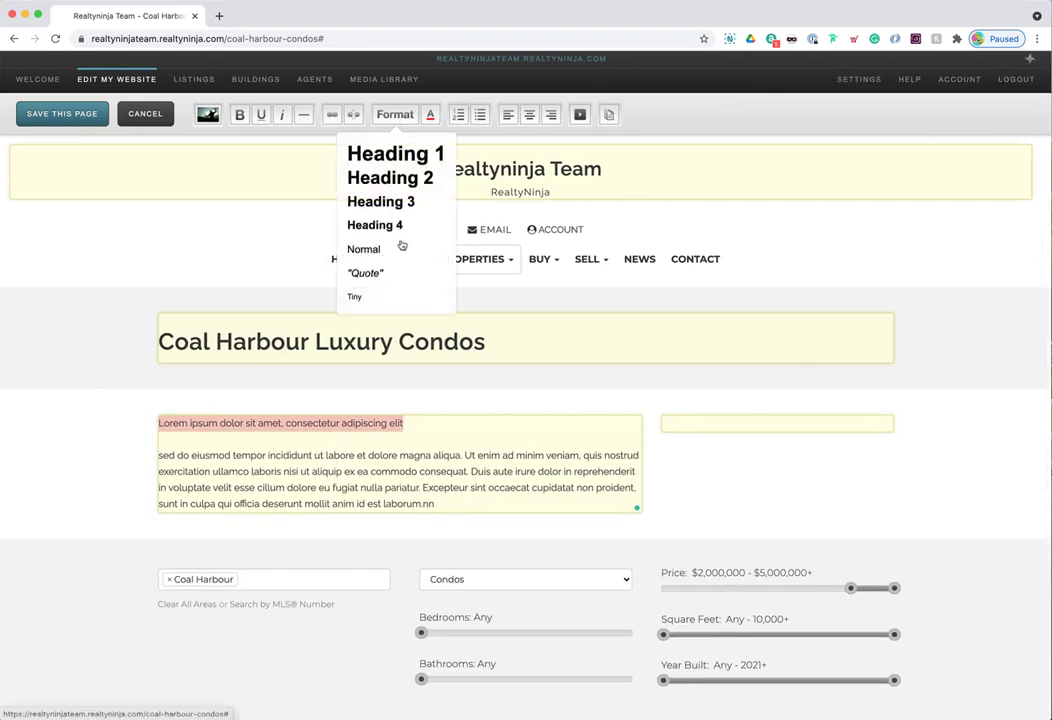
{"action": "left_click", "coordinate": [400, 227]}
{"action": "left_click", "coordinate": [396, 128]}
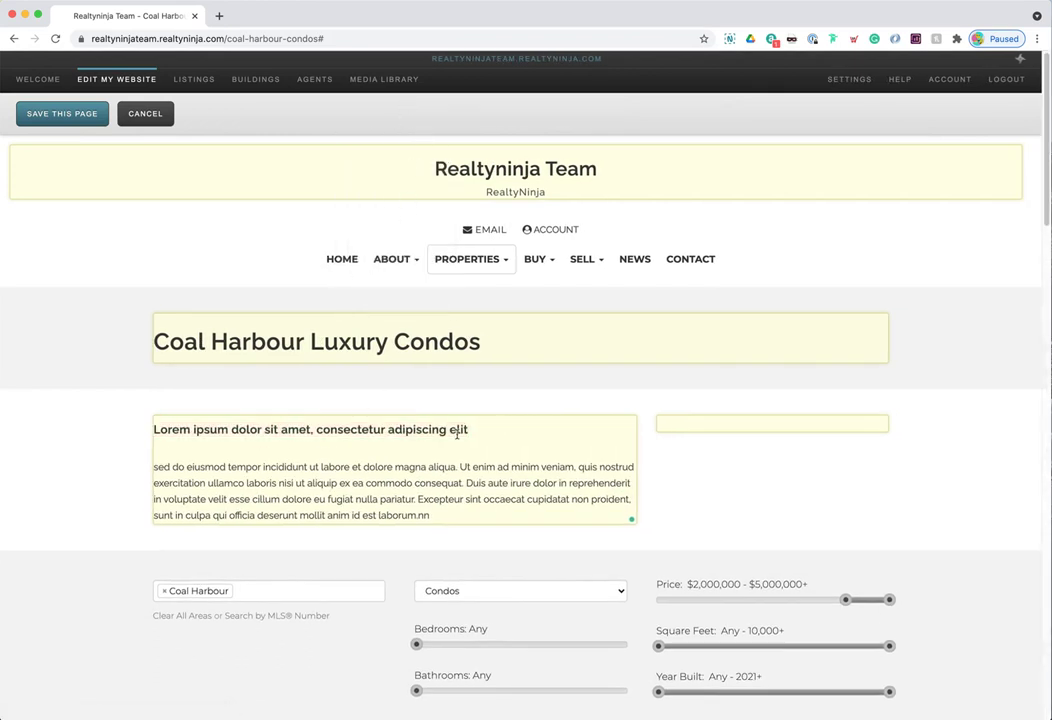
{"action": "left_click_drag", "start_coordinate": [482, 429], "coordinate": [153, 429]}
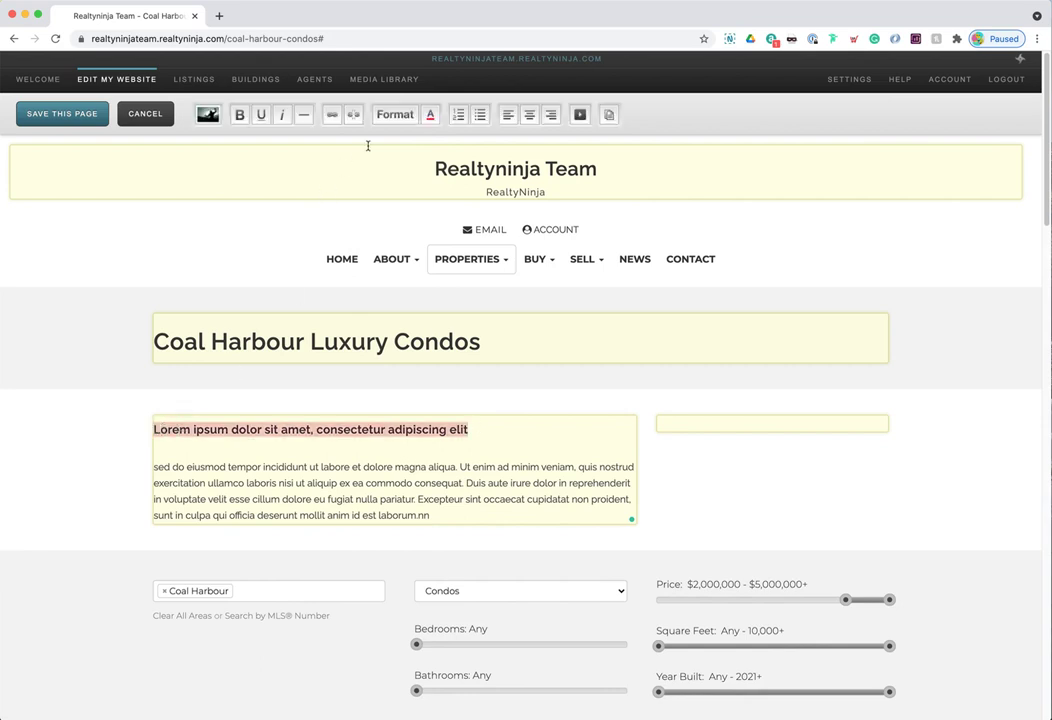
{"action": "left_click", "coordinate": [395, 114]}
{"action": "left_click", "coordinate": [385, 204]}
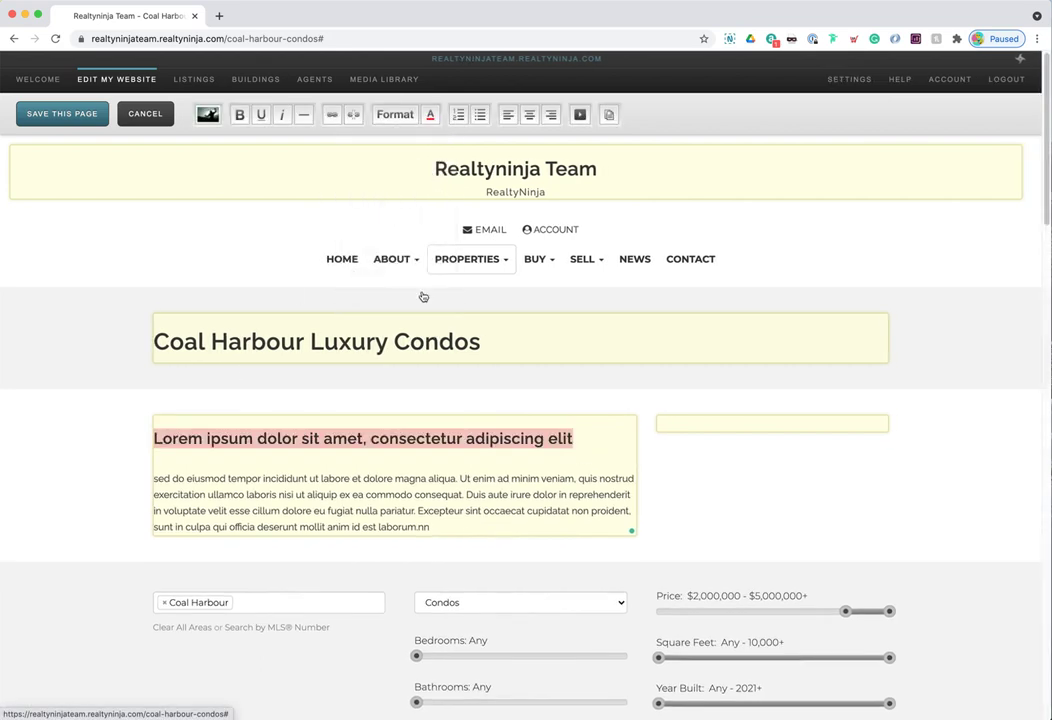
- Insert the pool photo from the Media Library into the right column and save the page
{"action": "left_click", "coordinate": [683, 423]}
{"action": "left_click", "coordinate": [206, 115]}
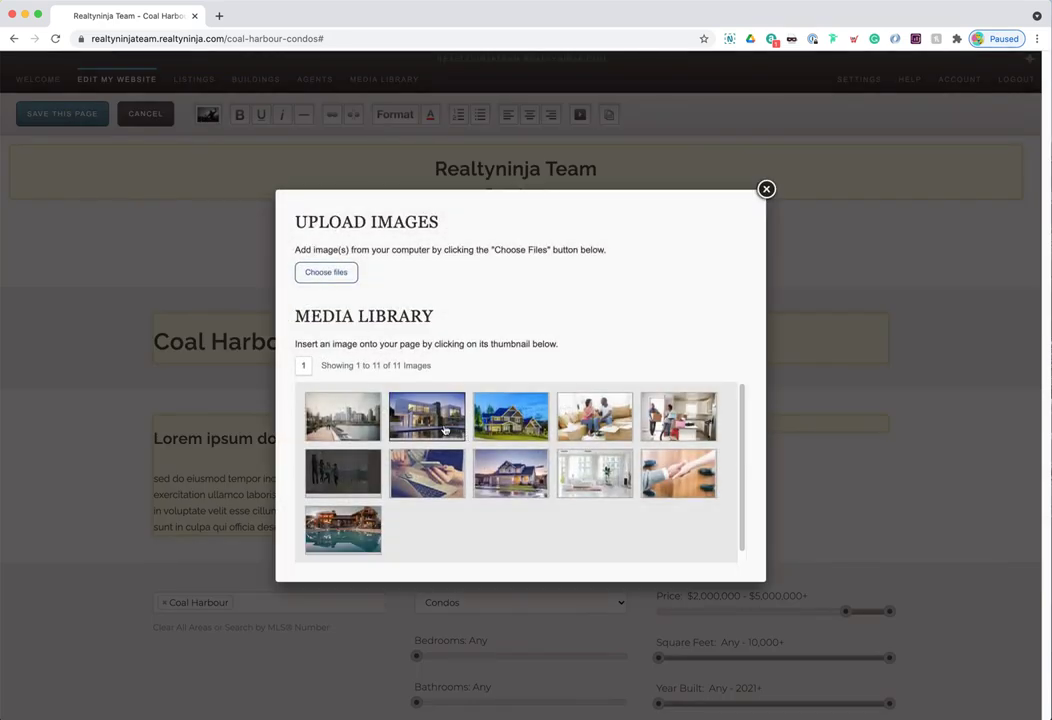
{"action": "left_click", "coordinate": [343, 528]}
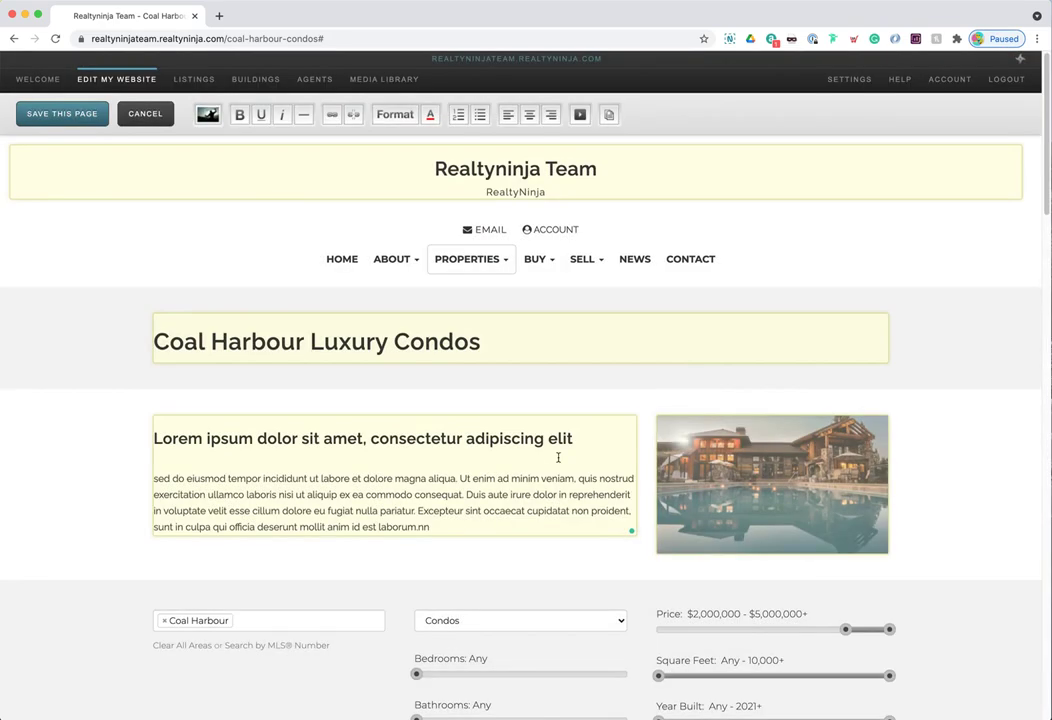
{"action": "left_click", "coordinate": [62, 113]}
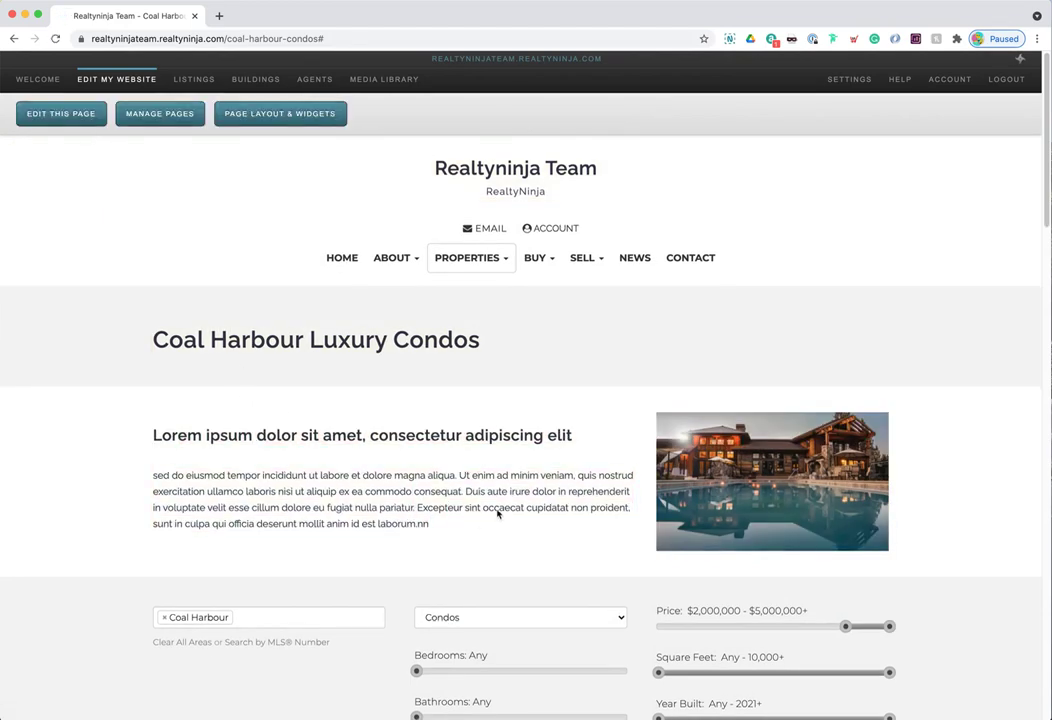
- Enable Hide MLS Search Form on the MLS Search widget and save the page layout
{"action": "scroll", "coordinate": [765, 303], "scroll_direction": "down", "scroll_amount": 2}
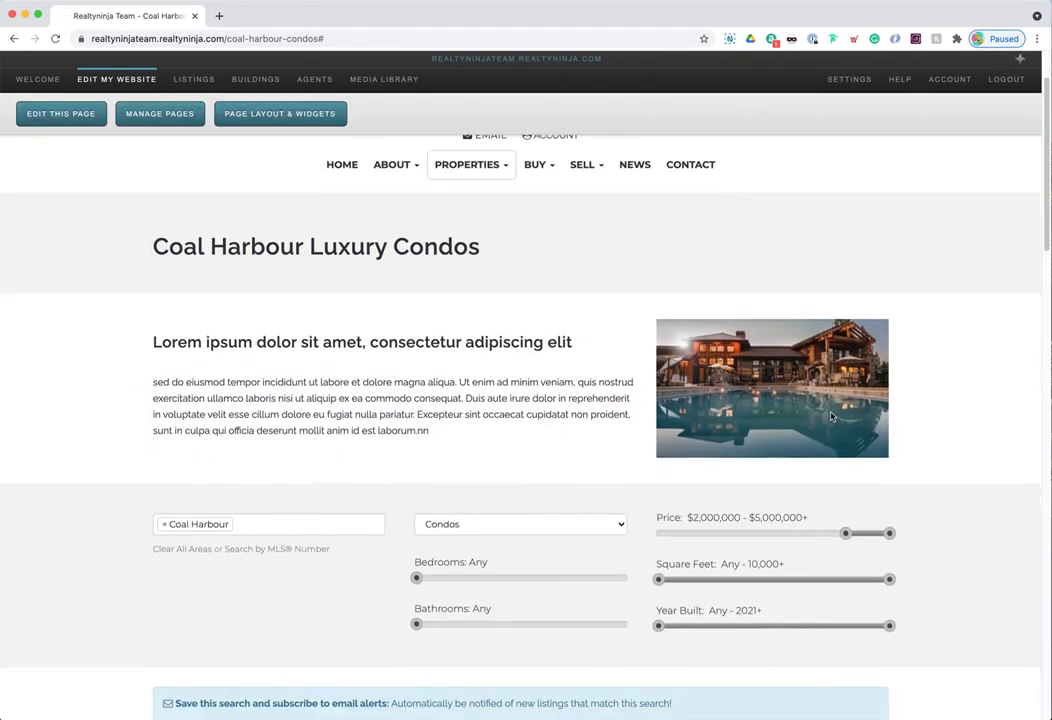
{"action": "scroll", "coordinate": [830, 417], "scroll_direction": "down", "scroll_amount": 3}
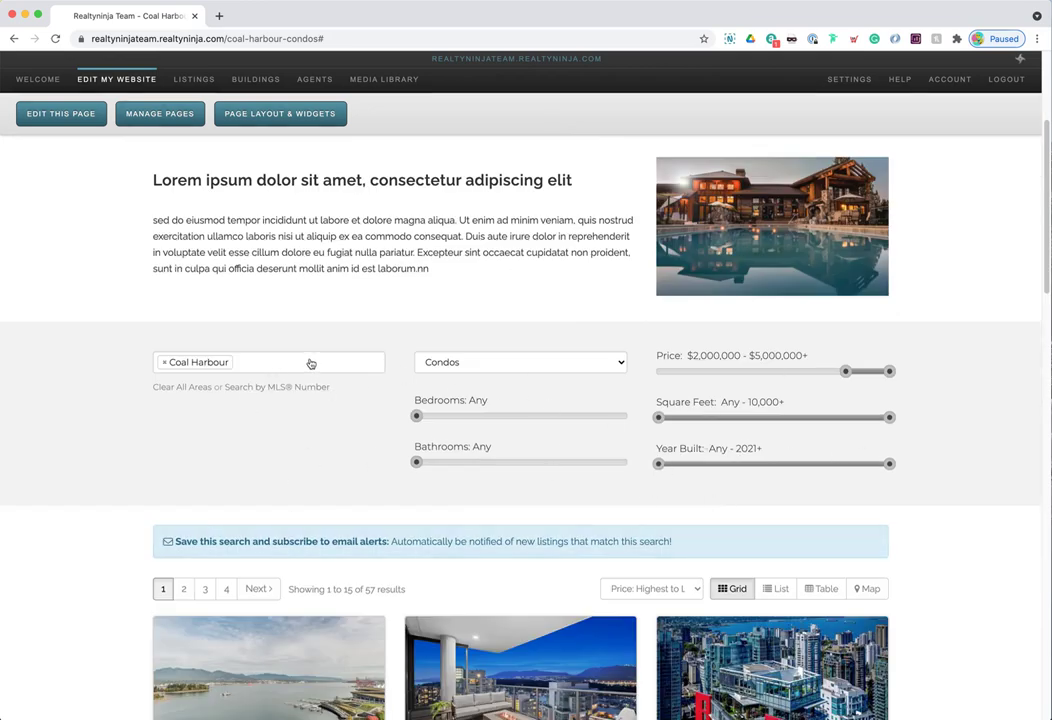
{"action": "left_click", "coordinate": [278, 118]}
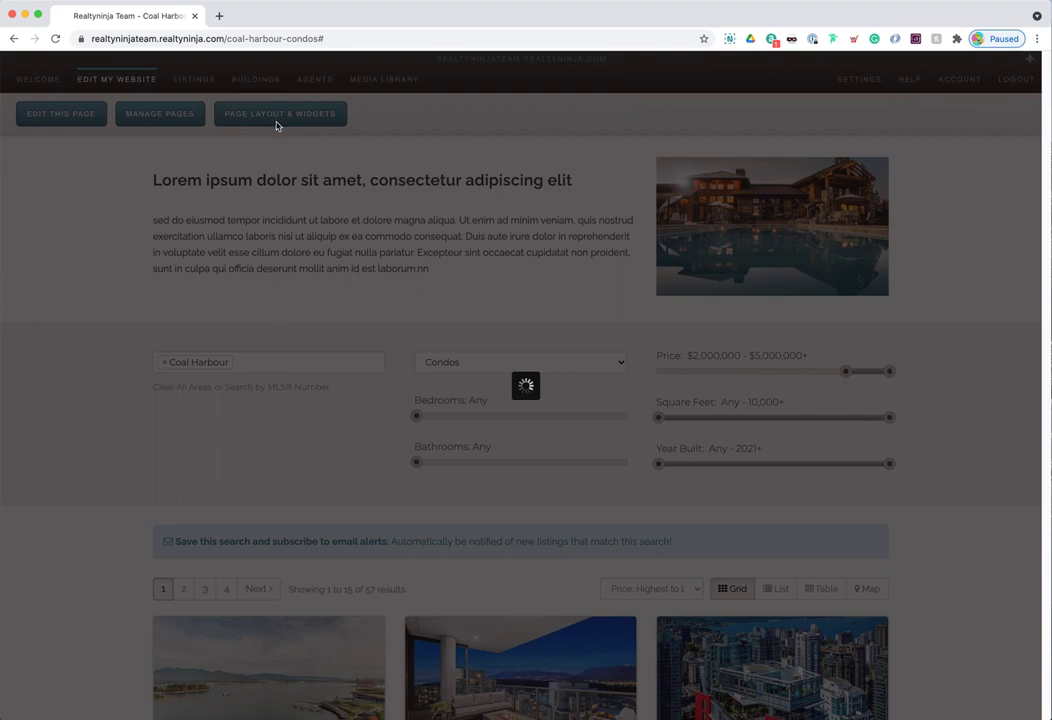
{"action": "left_click", "coordinate": [690, 447]}
{"action": "scroll", "coordinate": [455, 396], "scroll_direction": "down", "scroll_amount": 5}
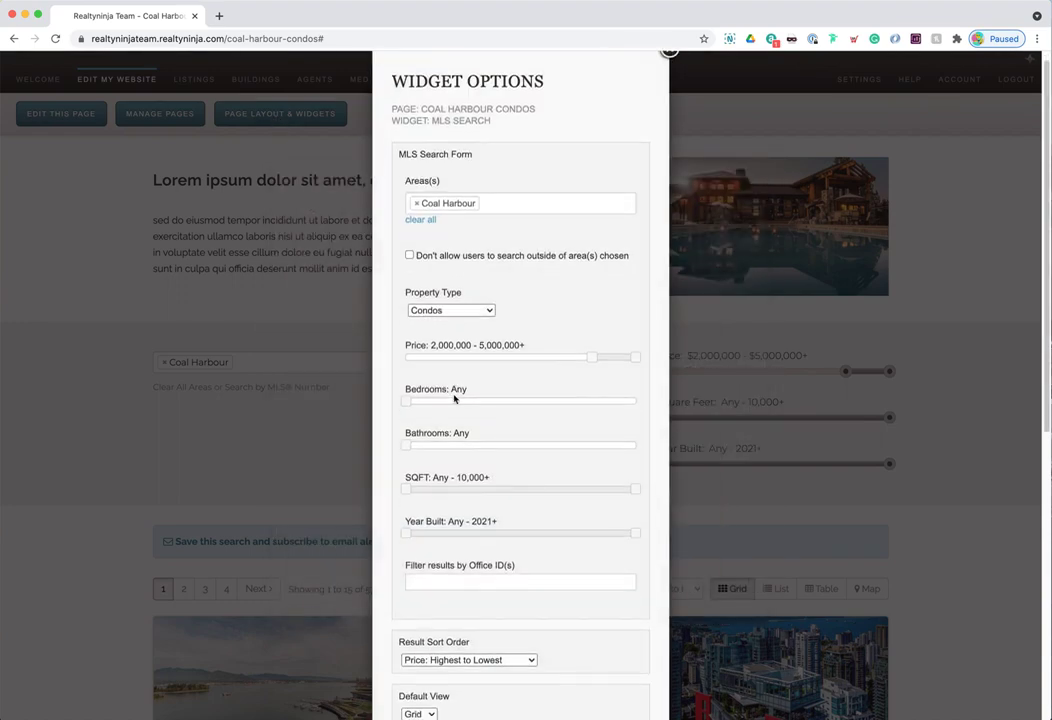
{"action": "left_click", "coordinate": [458, 521]}
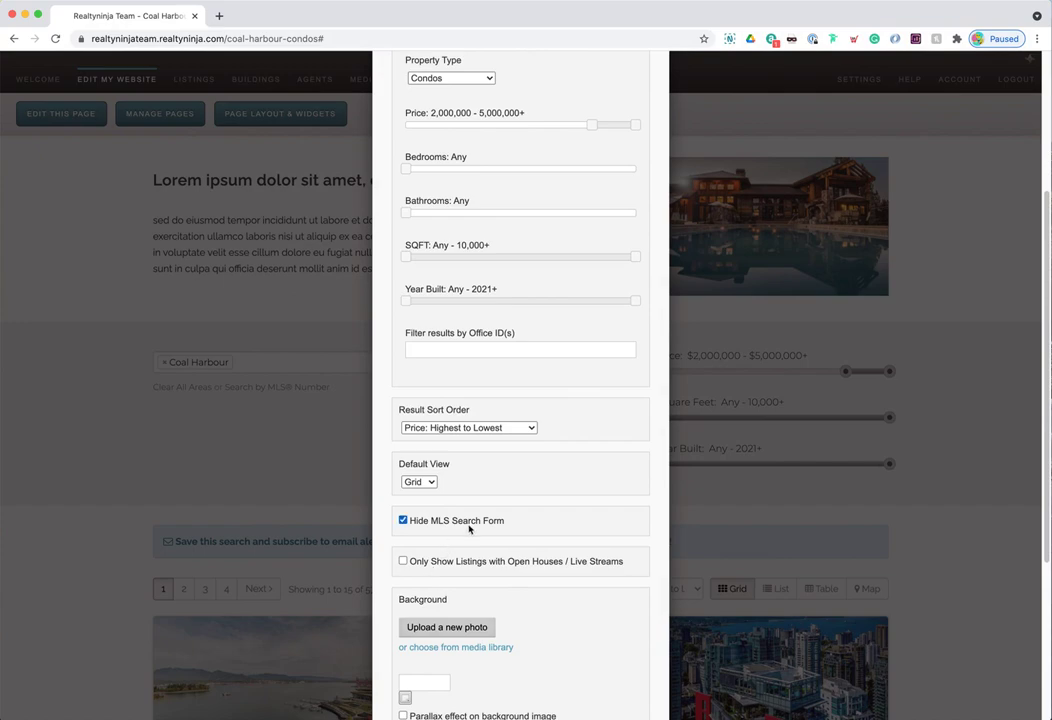
{"action": "scroll", "coordinate": [465, 516], "scroll_direction": "down", "scroll_amount": 5}
{"action": "left_click", "coordinate": [452, 667]}
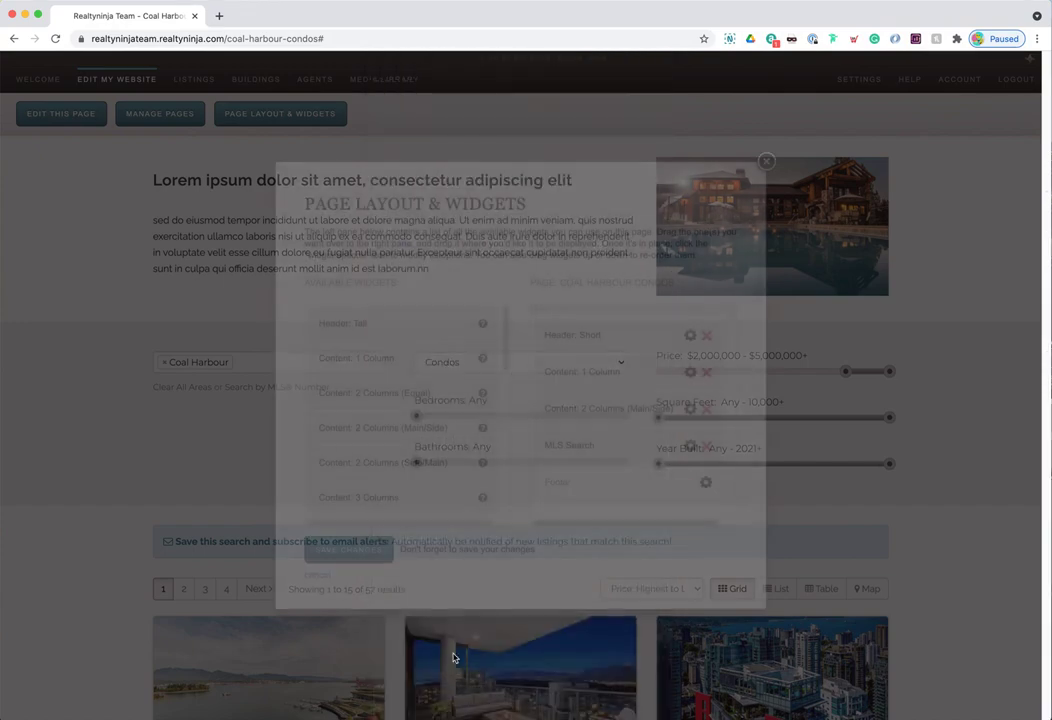
{"action": "left_click", "coordinate": [370, 555]}
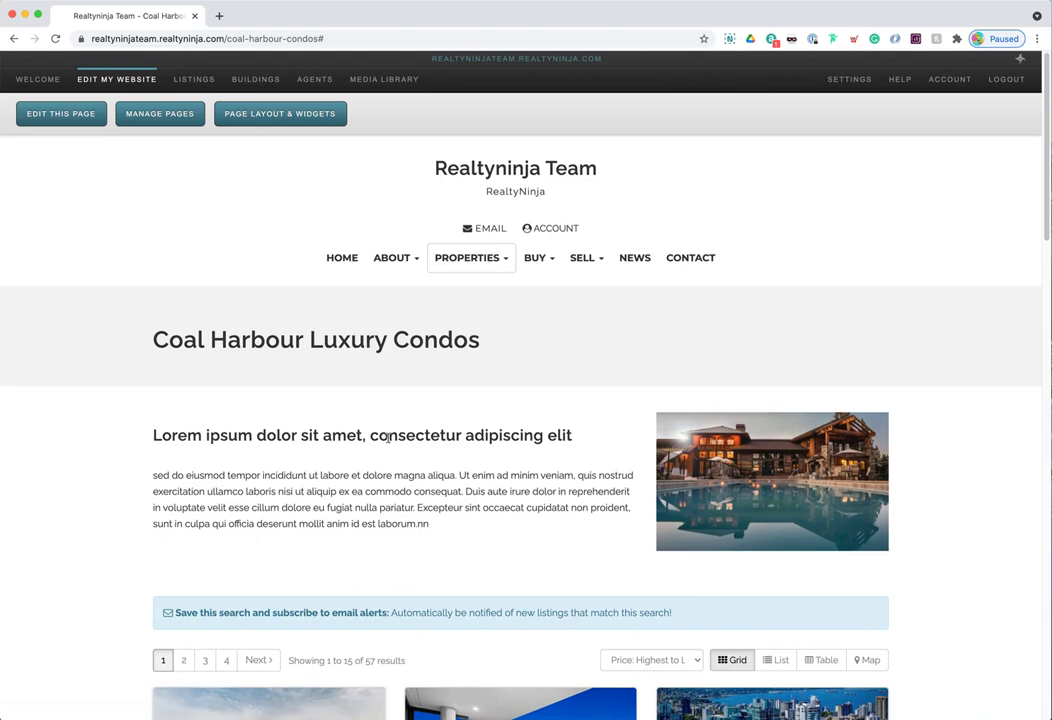
{"action": "left_click_drag", "start_coordinate": [368, 436], "coordinate": [625, 537]}
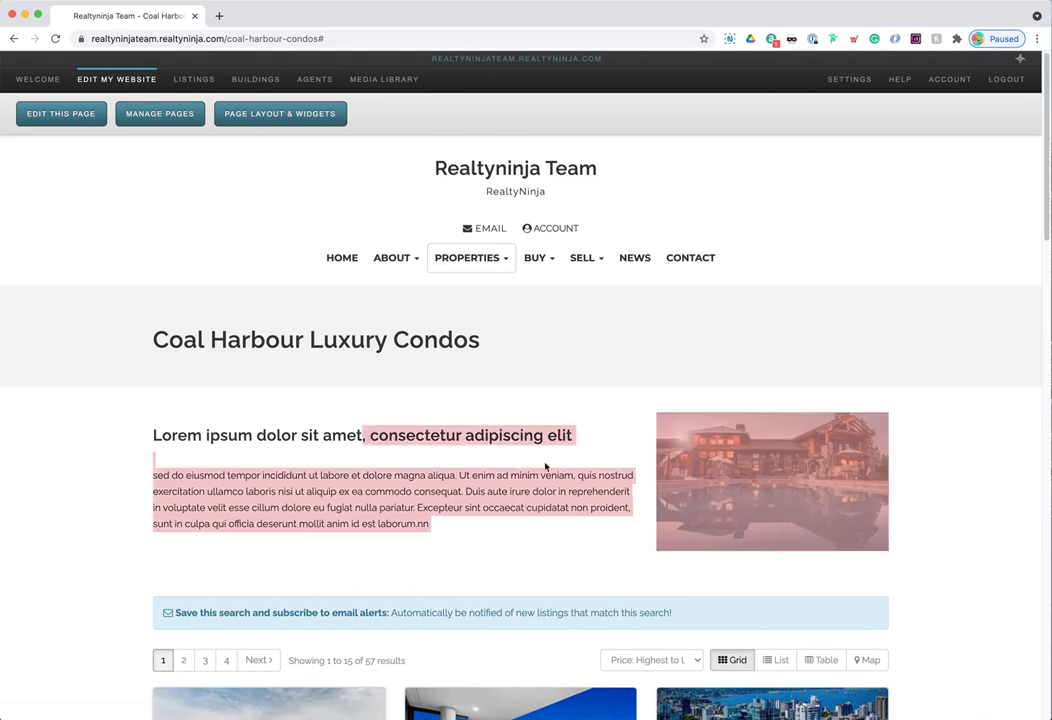
- Clear the text selection and scroll through the finished Coal Harbour page to review it
{"action": "left_click", "coordinate": [543, 470]}
{"action": "scroll", "coordinate": [543, 470], "scroll_direction": "down", "scroll_amount": 3}
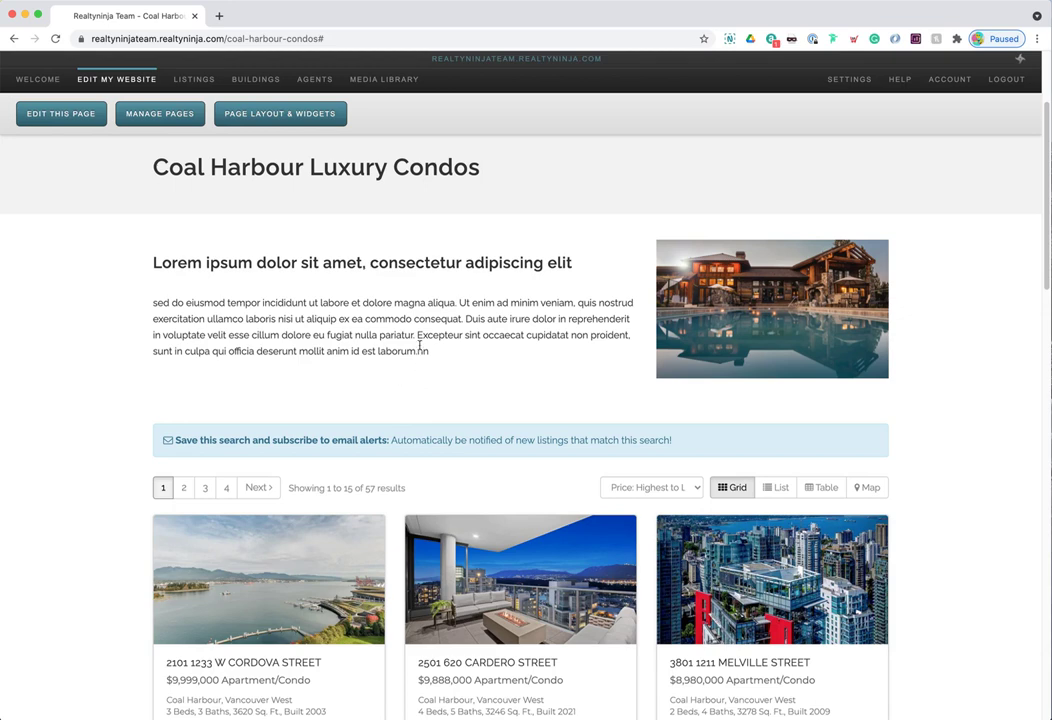
{"action": "scroll", "coordinate": [417, 346], "scroll_direction": "up", "scroll_amount": 3}
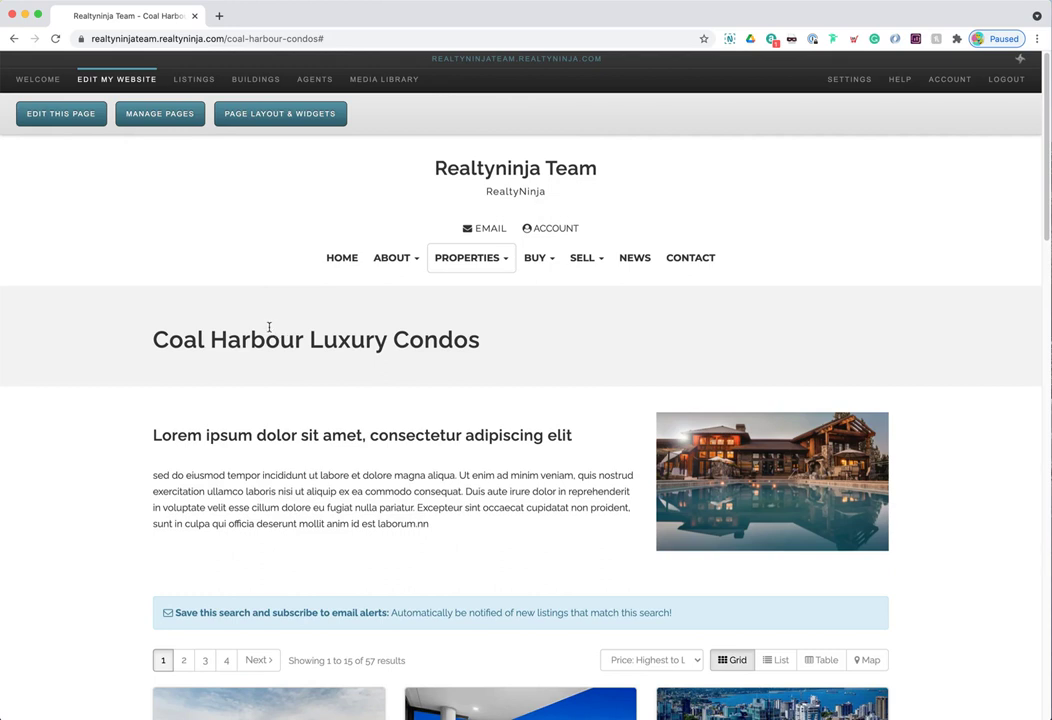
{"action": "scroll", "coordinate": [414, 359], "scroll_direction": "down", "scroll_amount": 1}
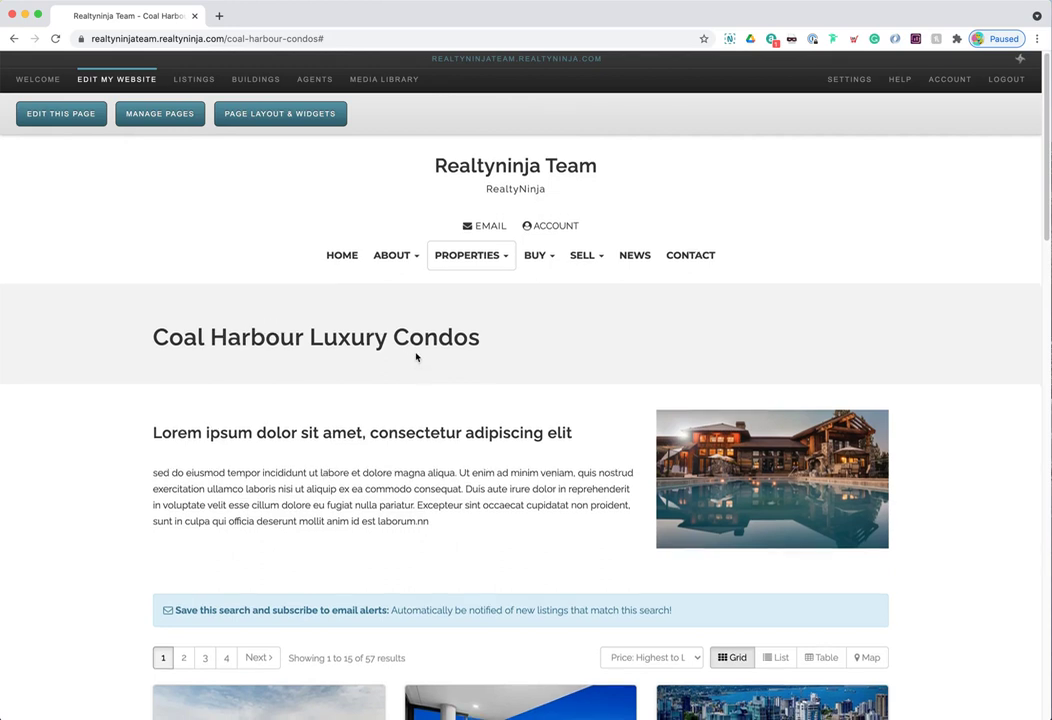
{"action": "scroll", "coordinate": [420, 357], "scroll_direction": "up", "scroll_amount": 1}
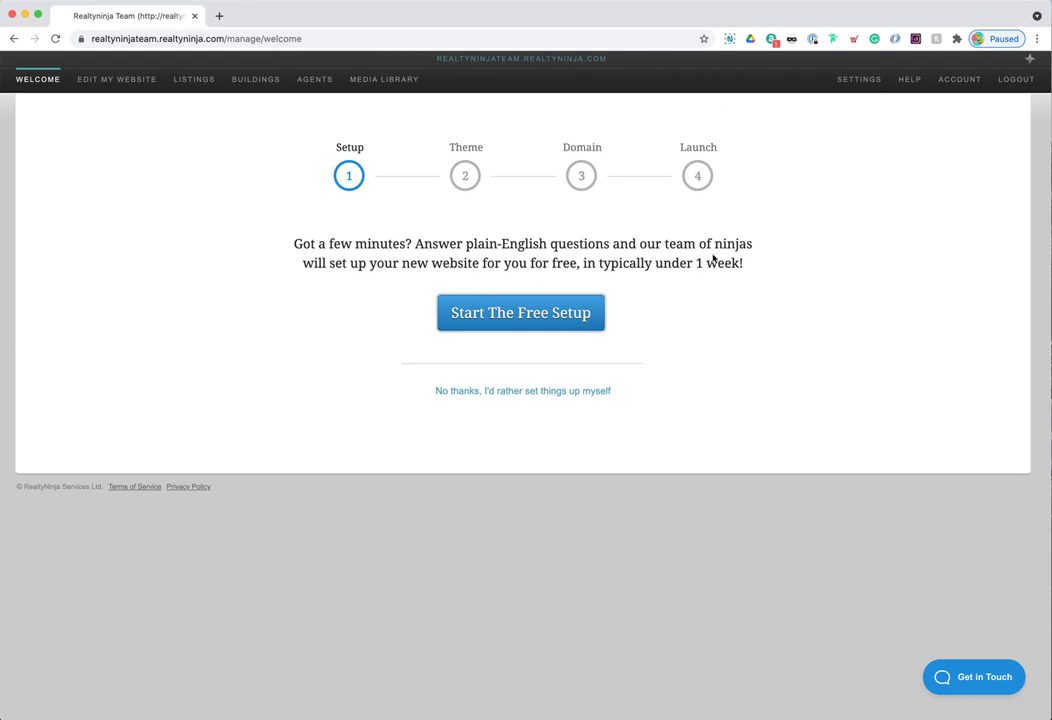
- Browse the tutorial videos, then back on Help highlight the toll-free support number and hours
{"action": "left_click", "coordinate": [908, 85]}
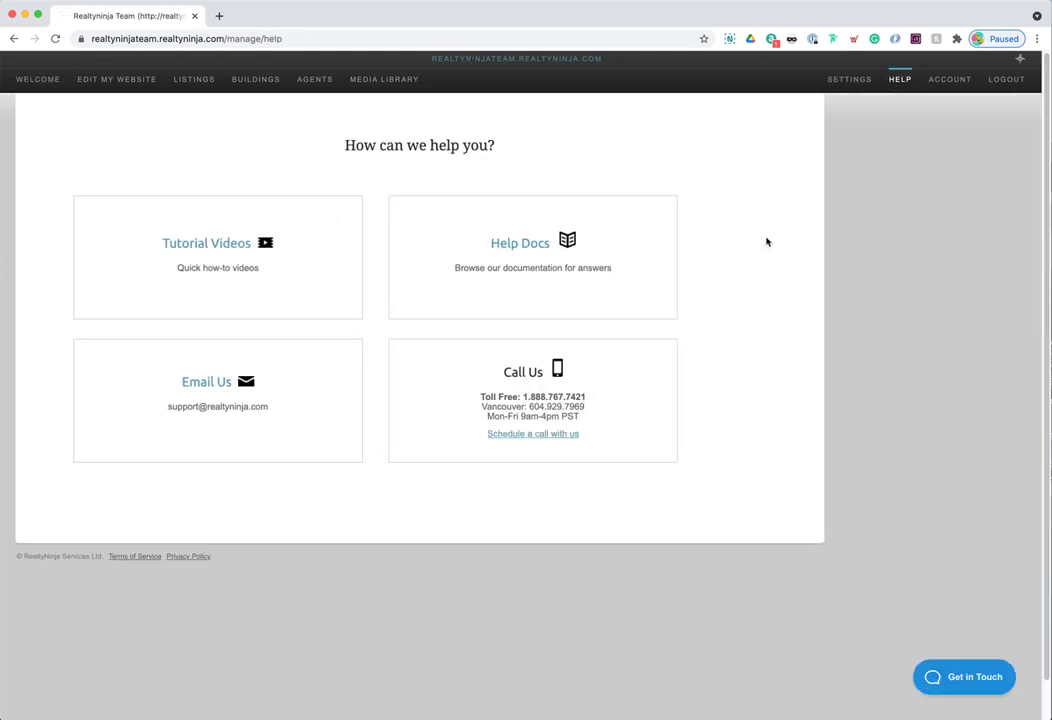
{"action": "left_click", "coordinate": [268, 267]}
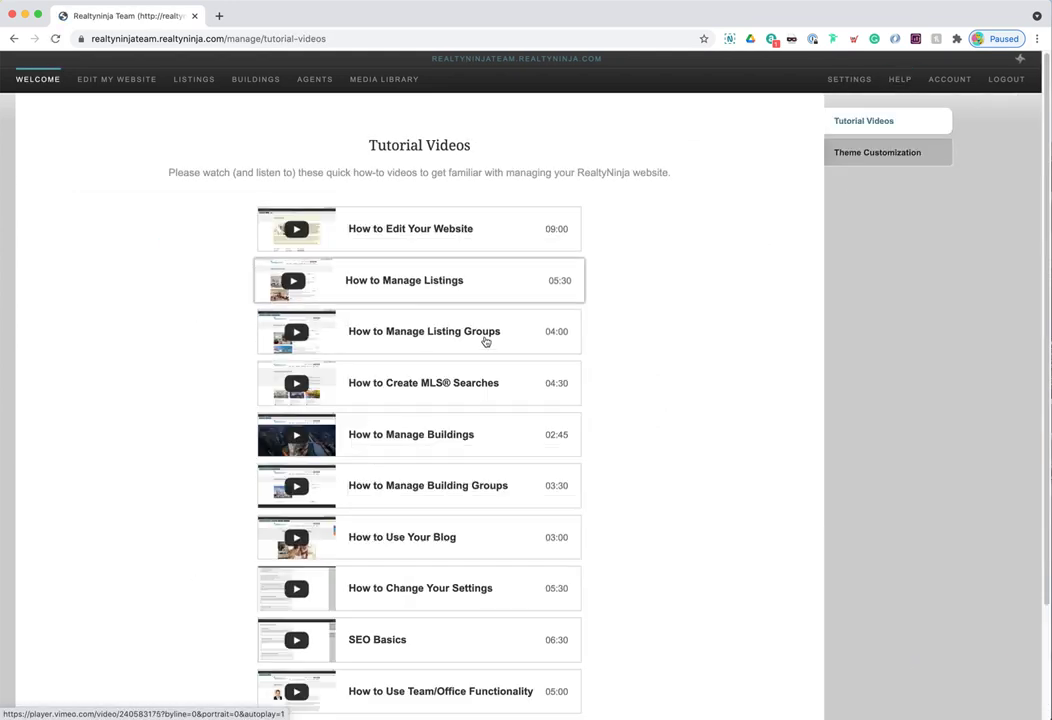
{"action": "scroll", "coordinate": [447, 330], "scroll_direction": "down", "scroll_amount": 3}
{"action": "scroll", "coordinate": [443, 360], "scroll_direction": "up", "scroll_amount": 2}
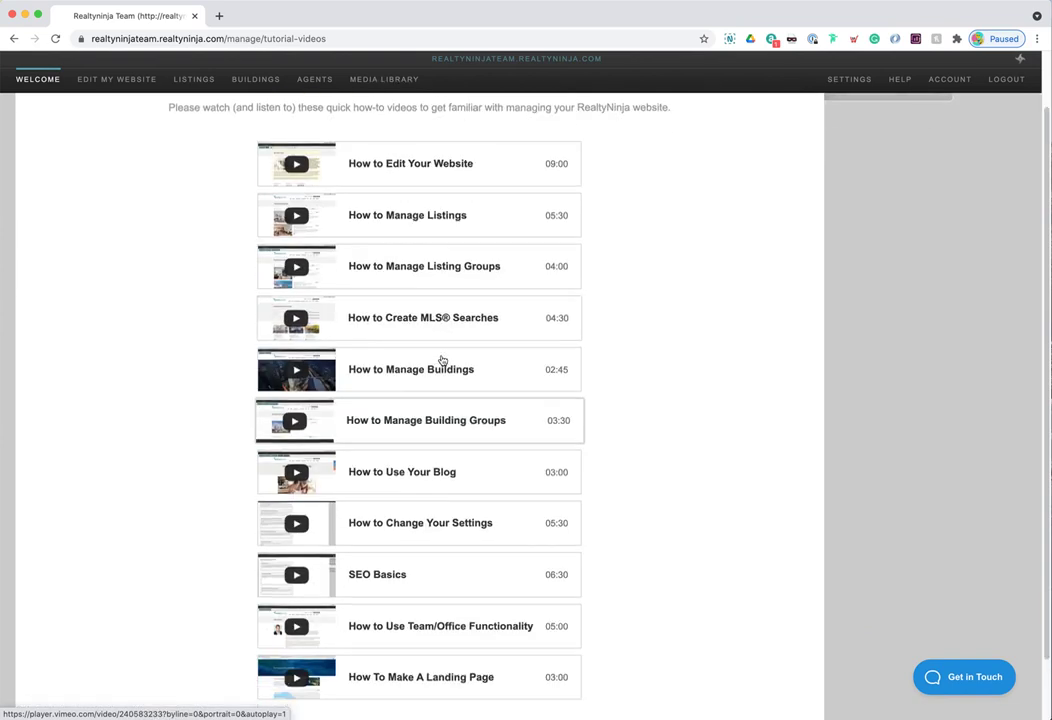
{"action": "scroll", "coordinate": [443, 360], "scroll_direction": "up", "scroll_amount": 2}
{"action": "left_click", "coordinate": [904, 82]}
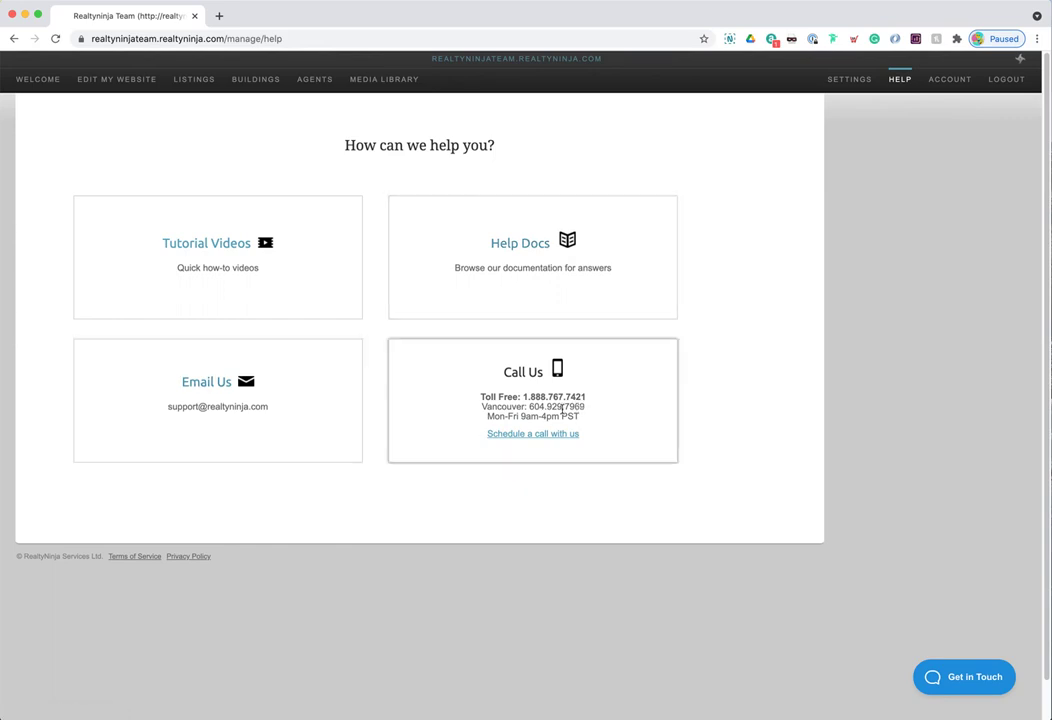
{"action": "left_click_drag", "start_coordinate": [526, 397], "coordinate": [587, 400]}
{"action": "left_click_drag", "start_coordinate": [525, 416], "coordinate": [555, 417]}
{"action": "left_click", "coordinate": [560, 411]}
{"action": "left_click", "coordinate": [527, 434]}
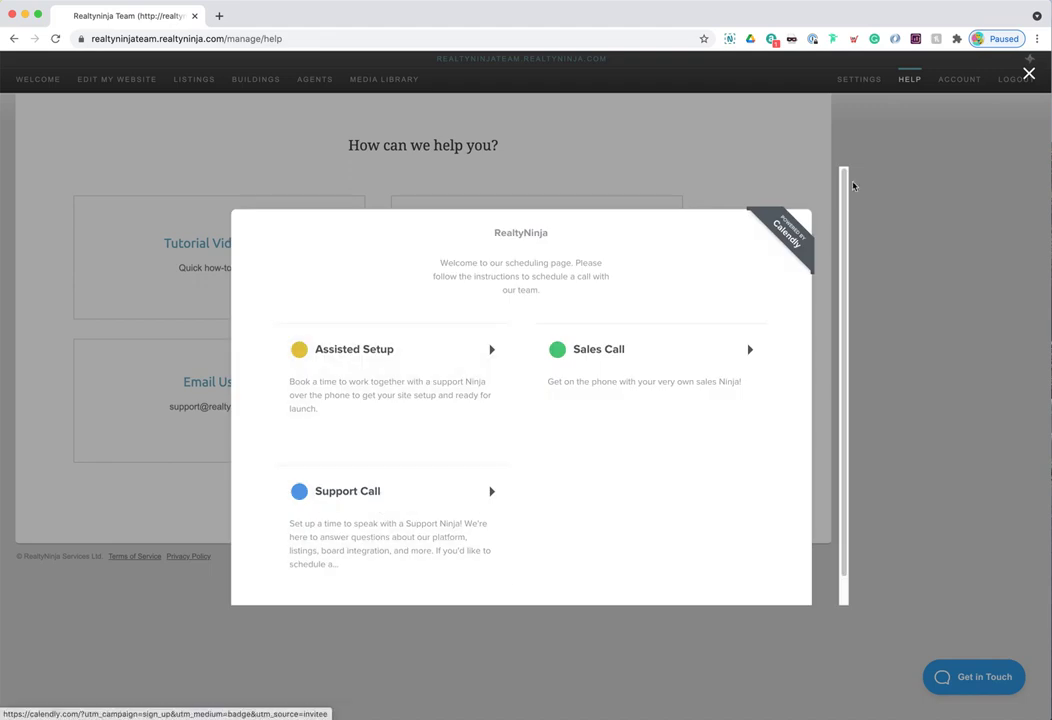
{"action": "left_click", "coordinate": [1029, 73]}
{"action": "left_click", "coordinate": [986, 690]}
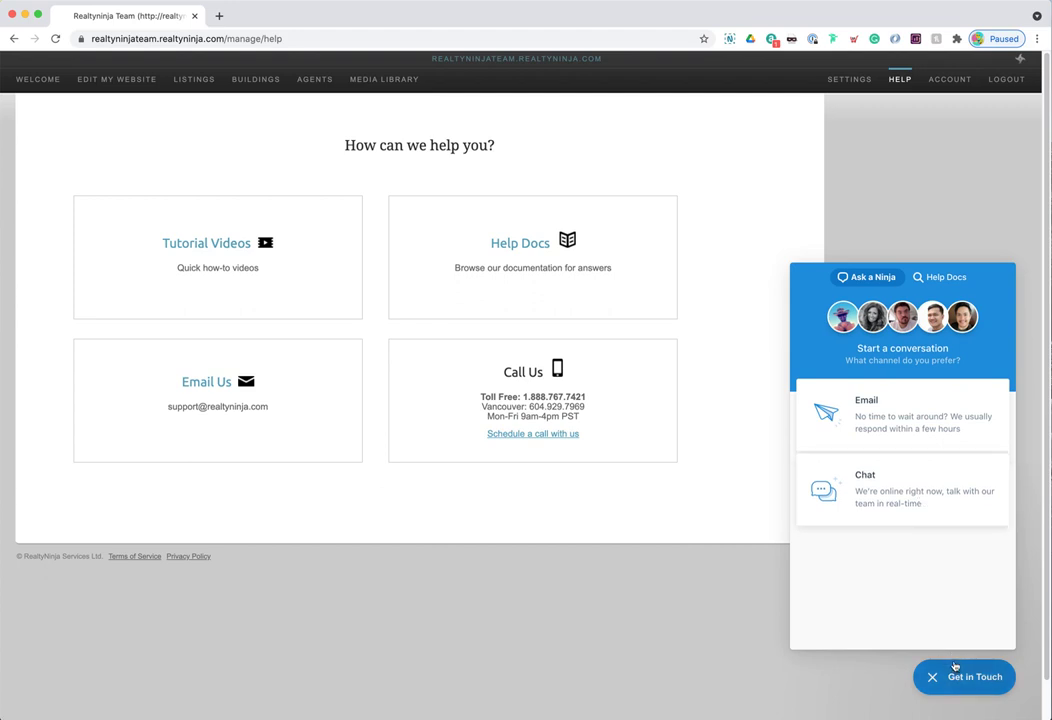
{"action": "left_click", "coordinate": [966, 680]}
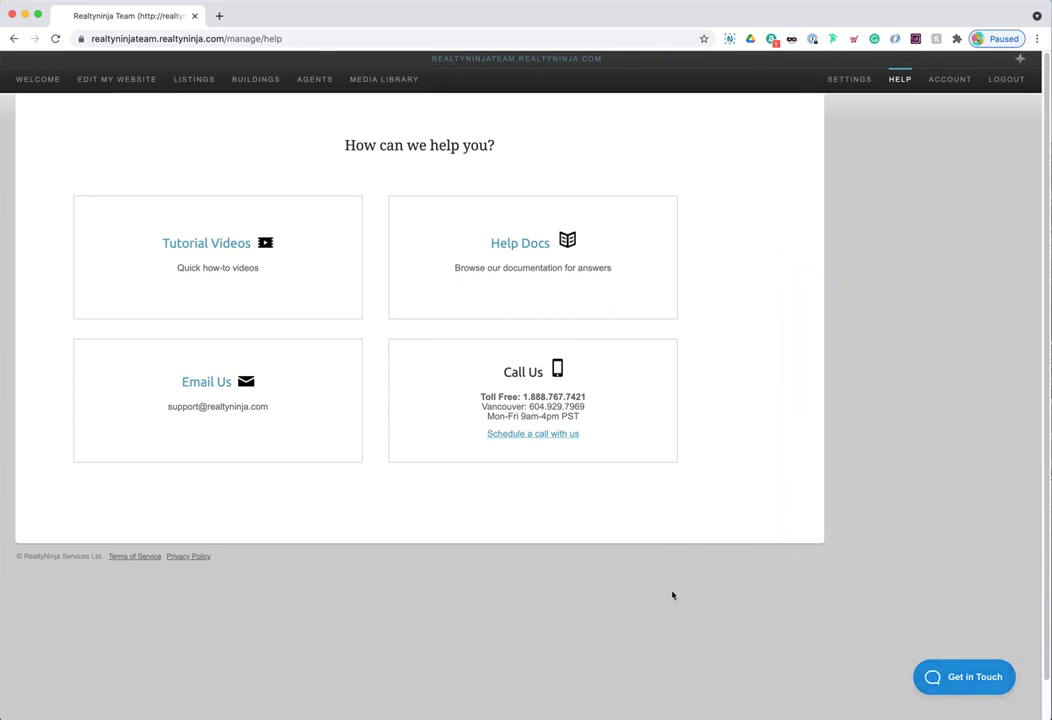